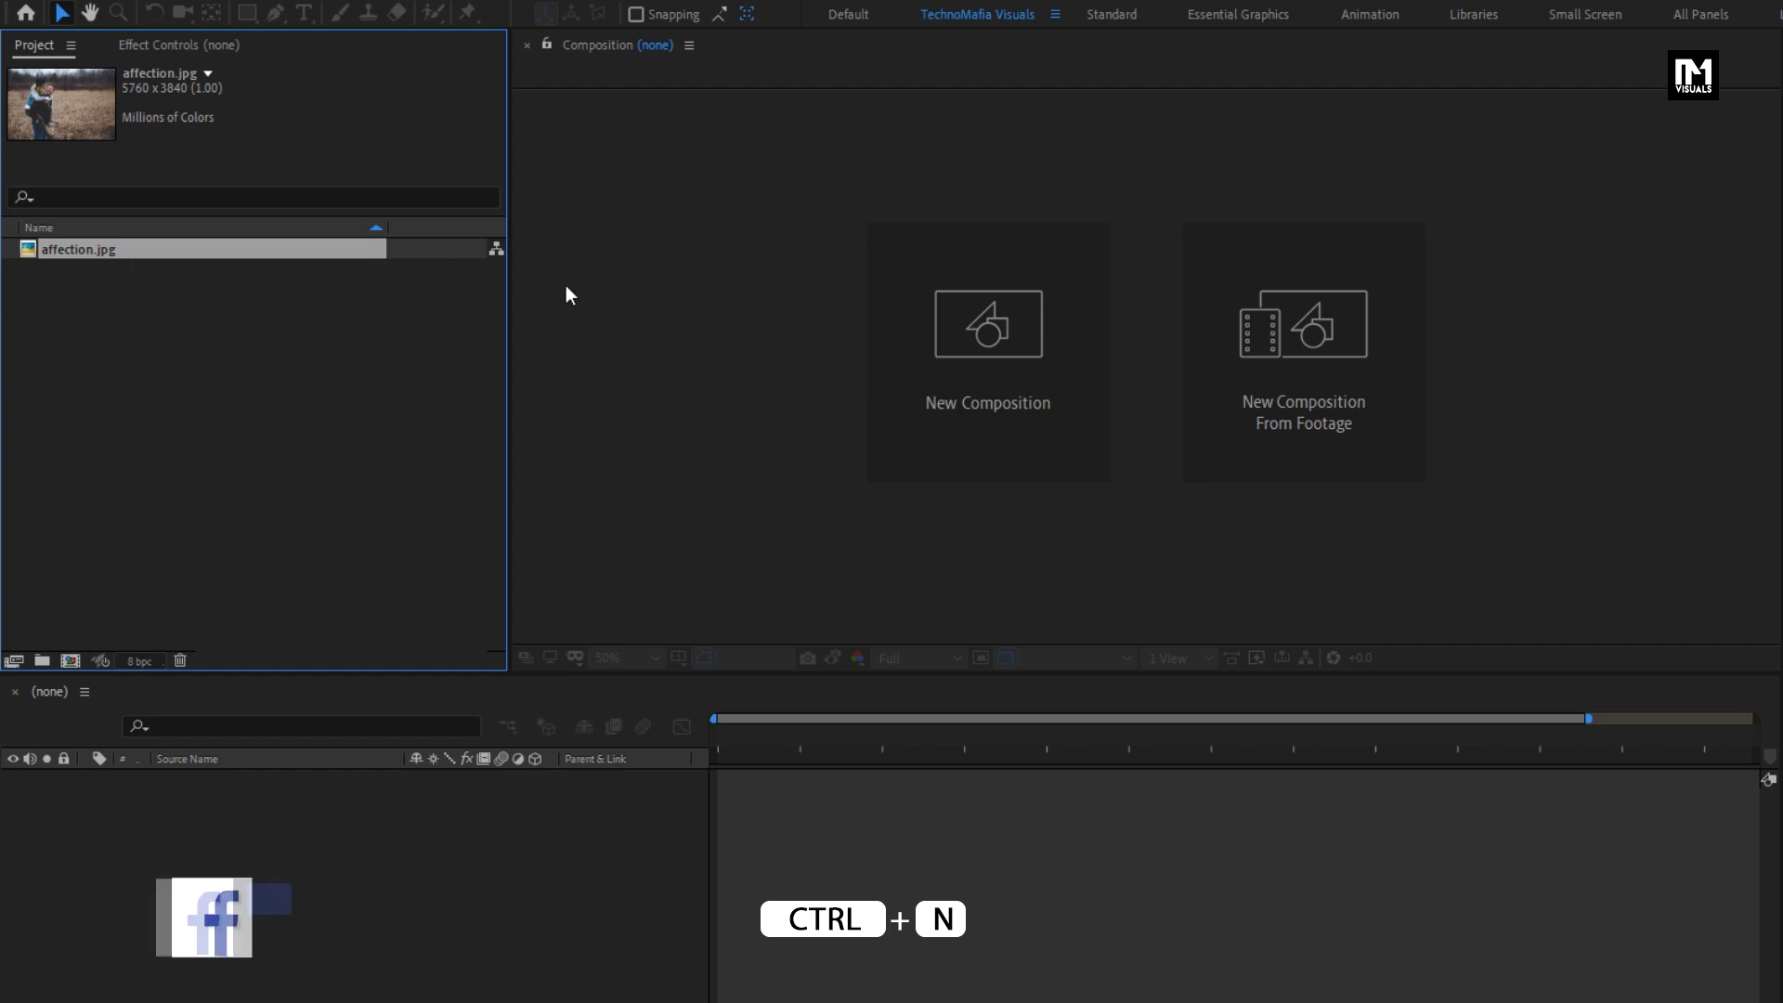
# Create a new composition named Title_16 with a duration of 5 seconds.
pyautogui.click(934, 327)
pyautogui.write('Ti')
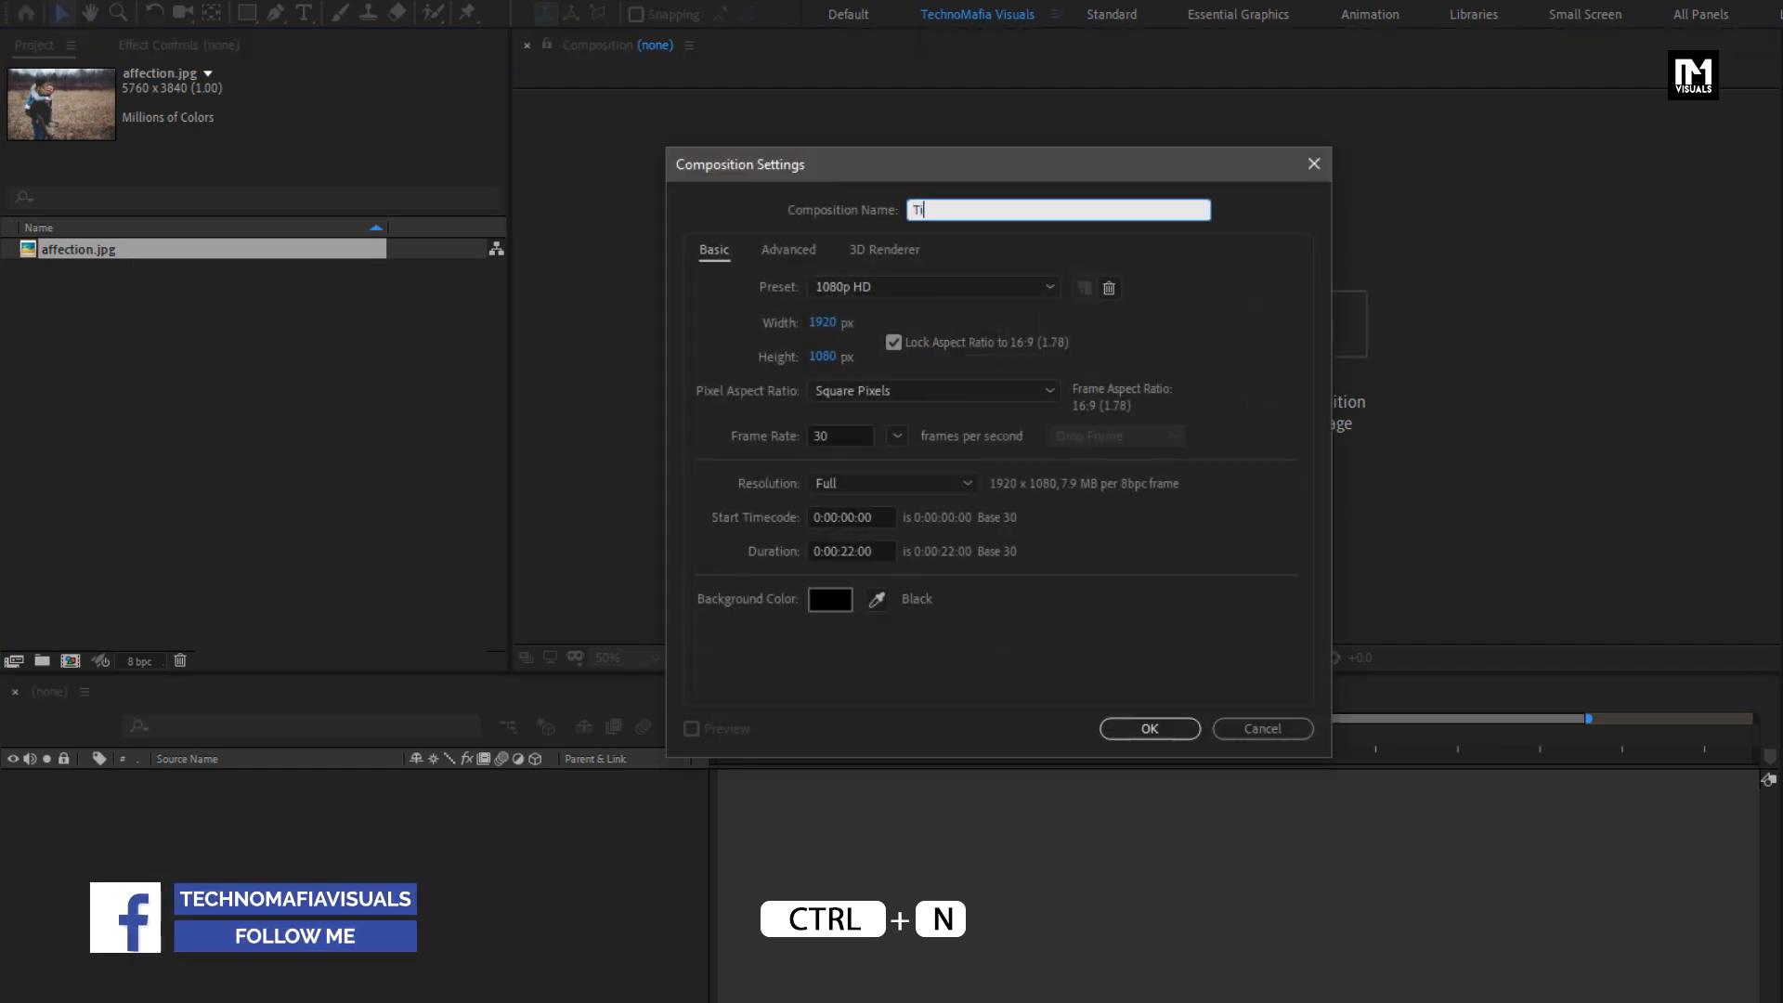
pyautogui.write('tle_16')
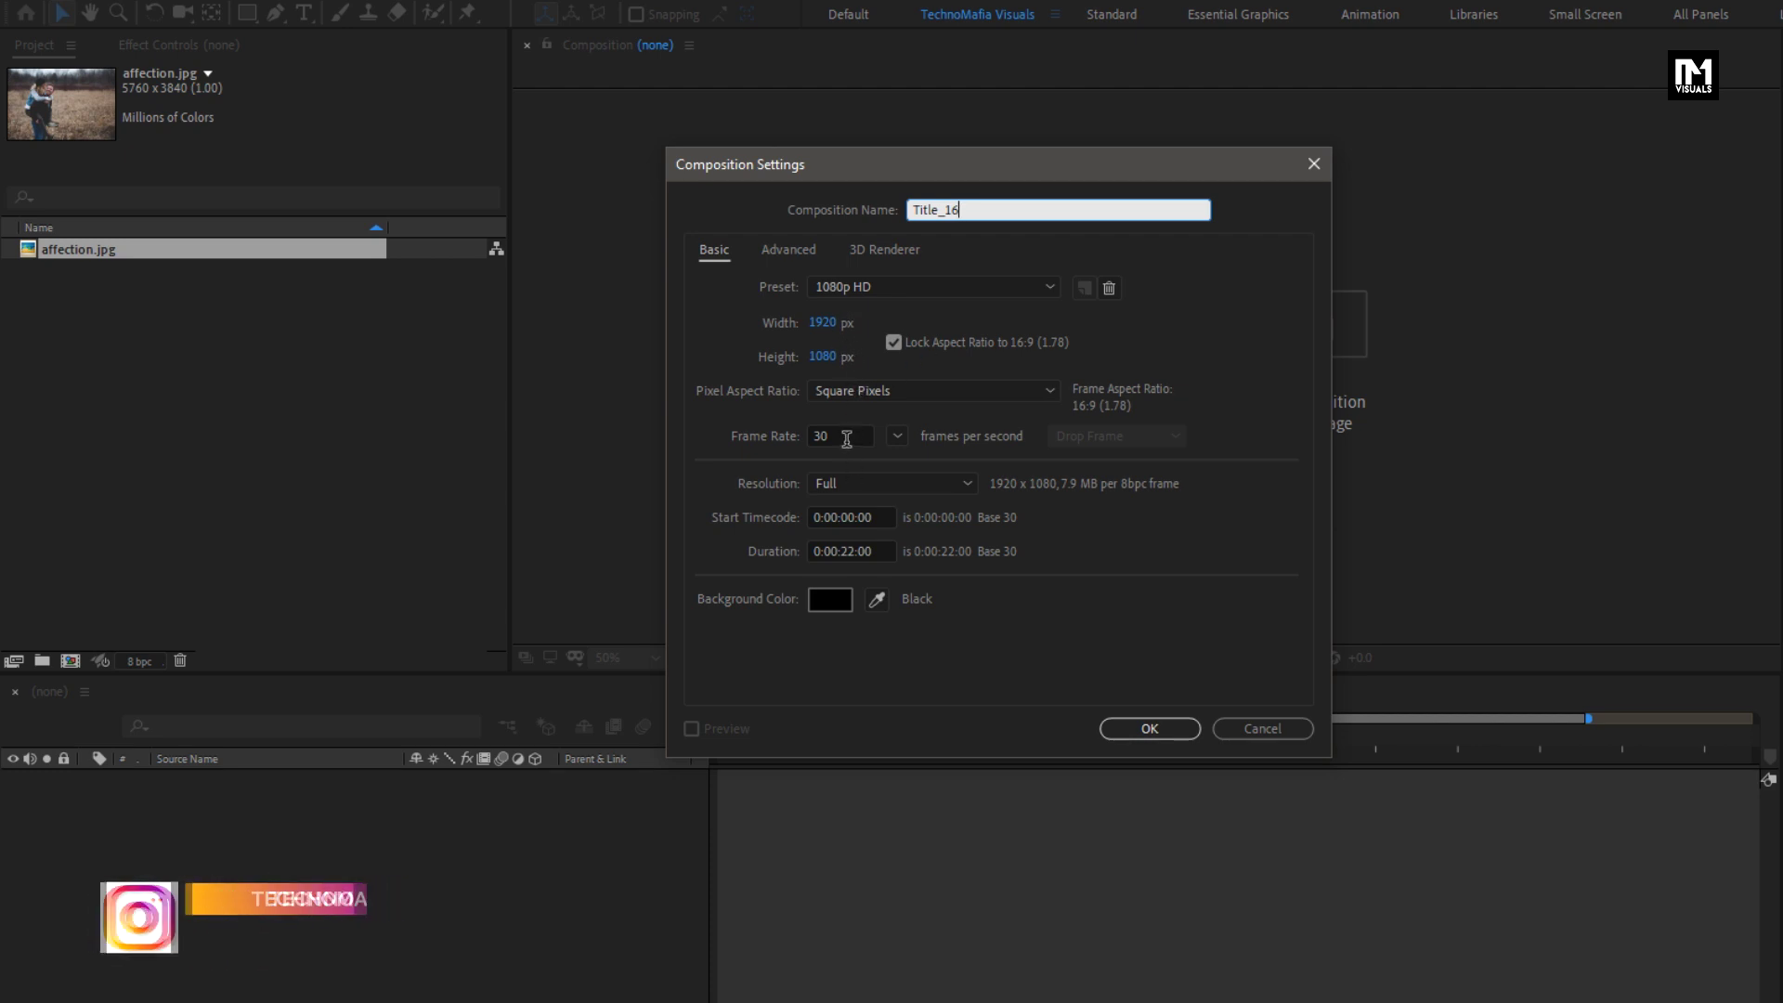
pyautogui.click(852, 550)
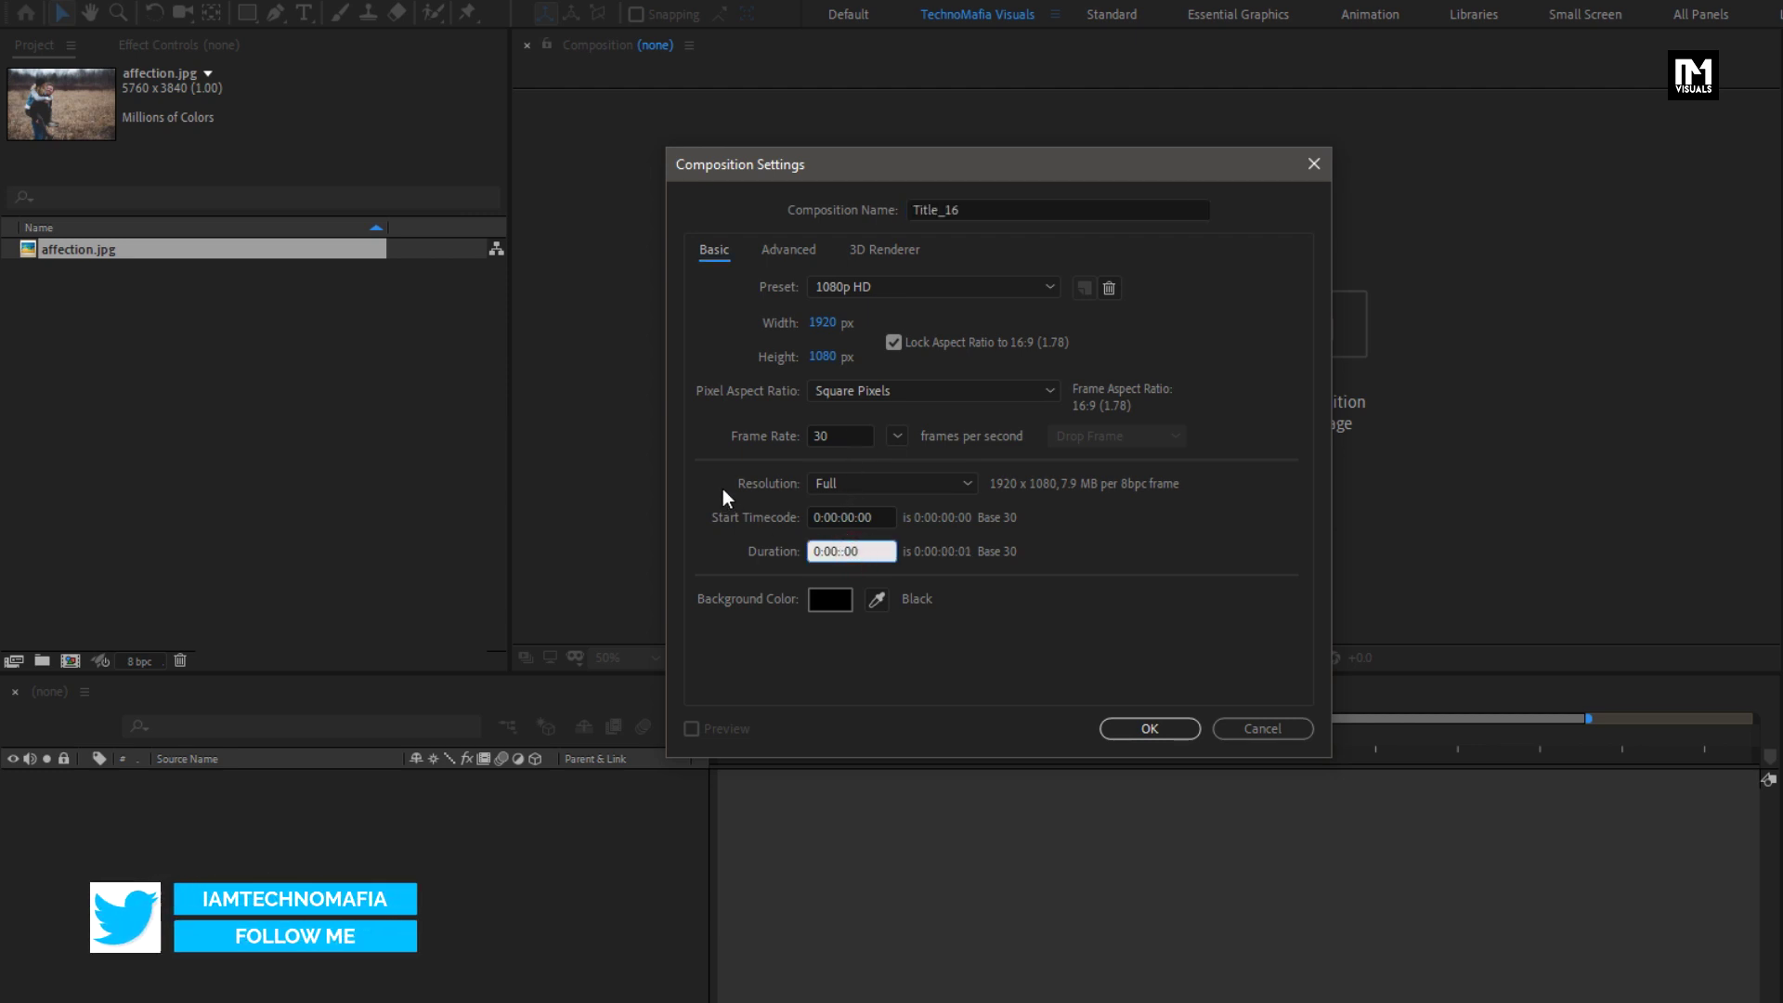
pyautogui.press('BackSpace')
pyautogui.press('BackSpace')
pyautogui.write('05')
pyautogui.click(1137, 726)
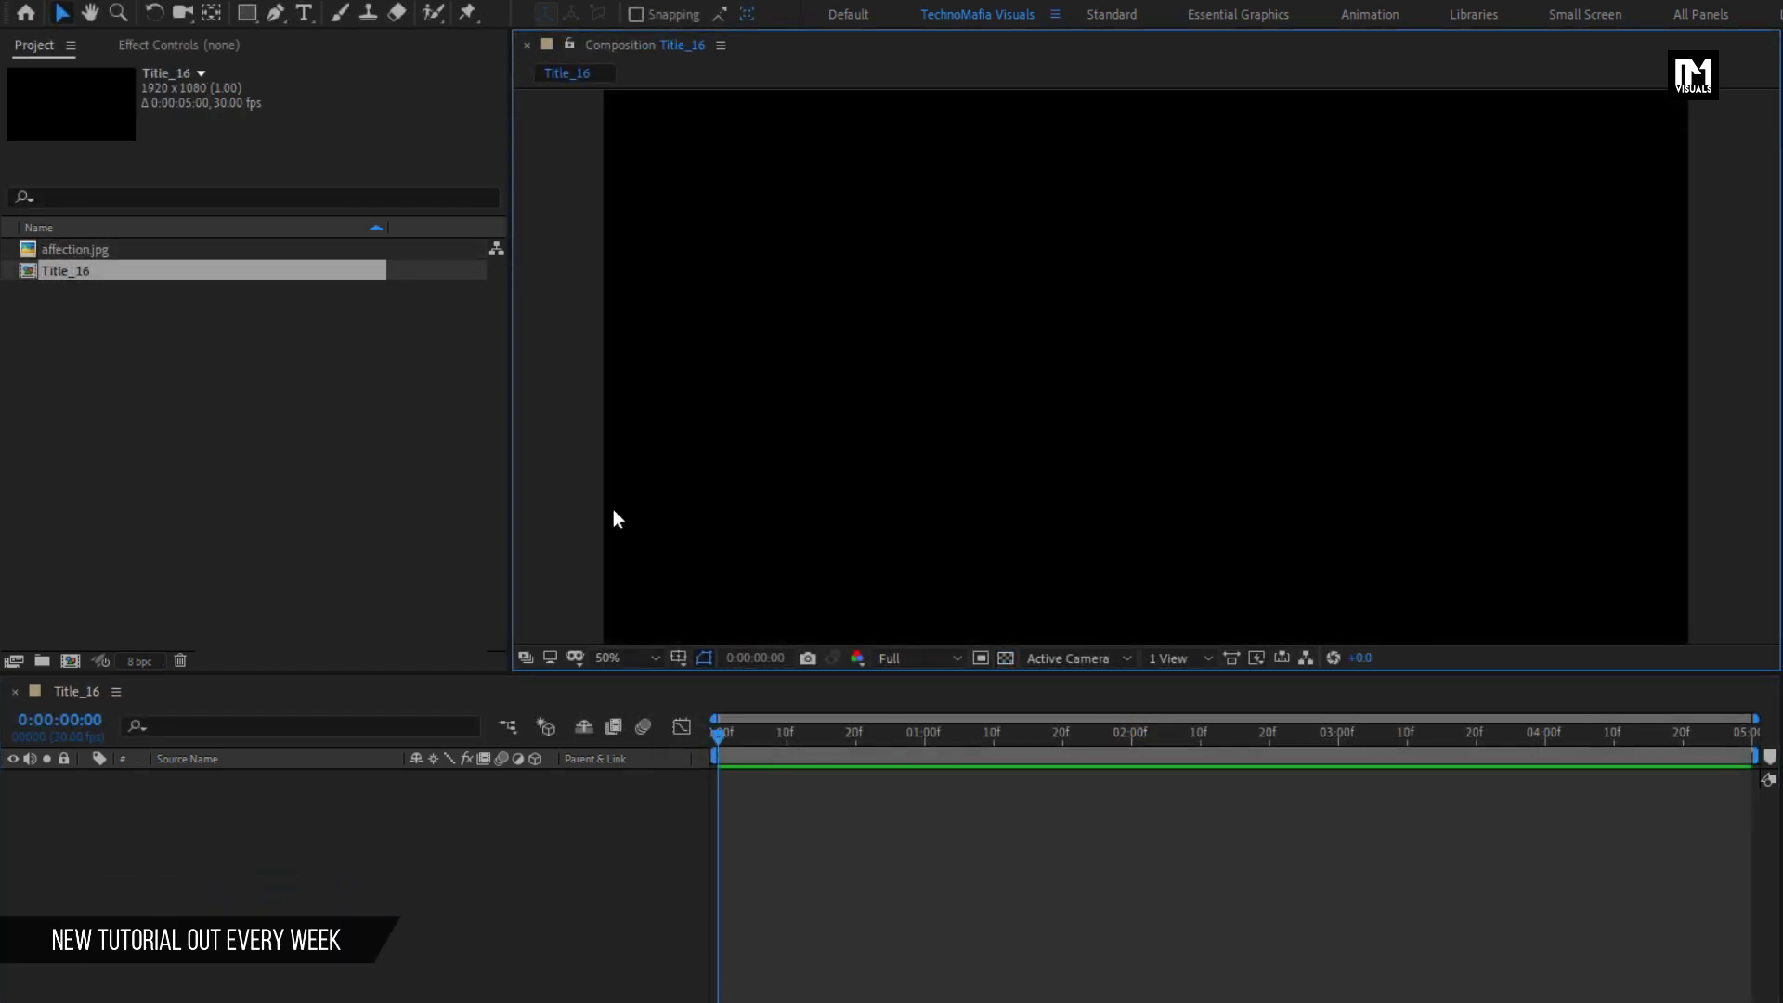
# Place affection.jpg in the Title_16 composition and scale the layer to 34% so it fills the frame.
pyautogui.moveTo(83, 250); pyautogui.dragTo(252, 841)
pyautogui.press('s')
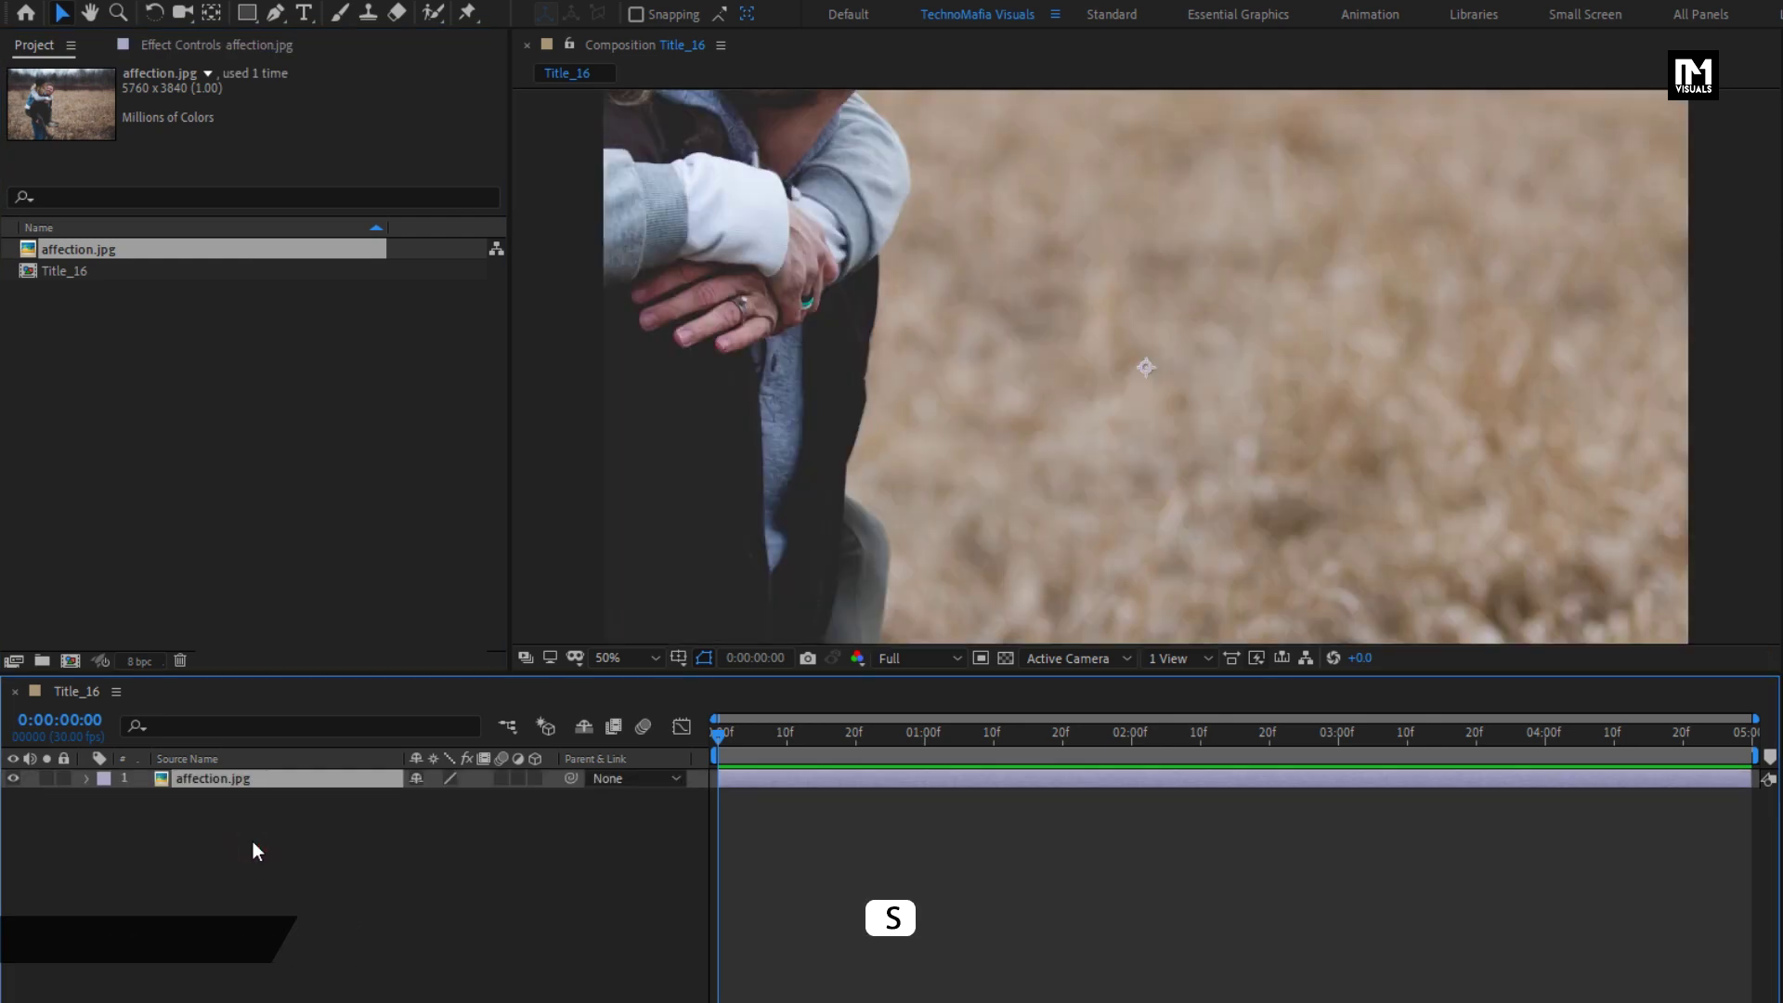
pyautogui.moveTo(469, 804); pyautogui.dragTo(405, 812)
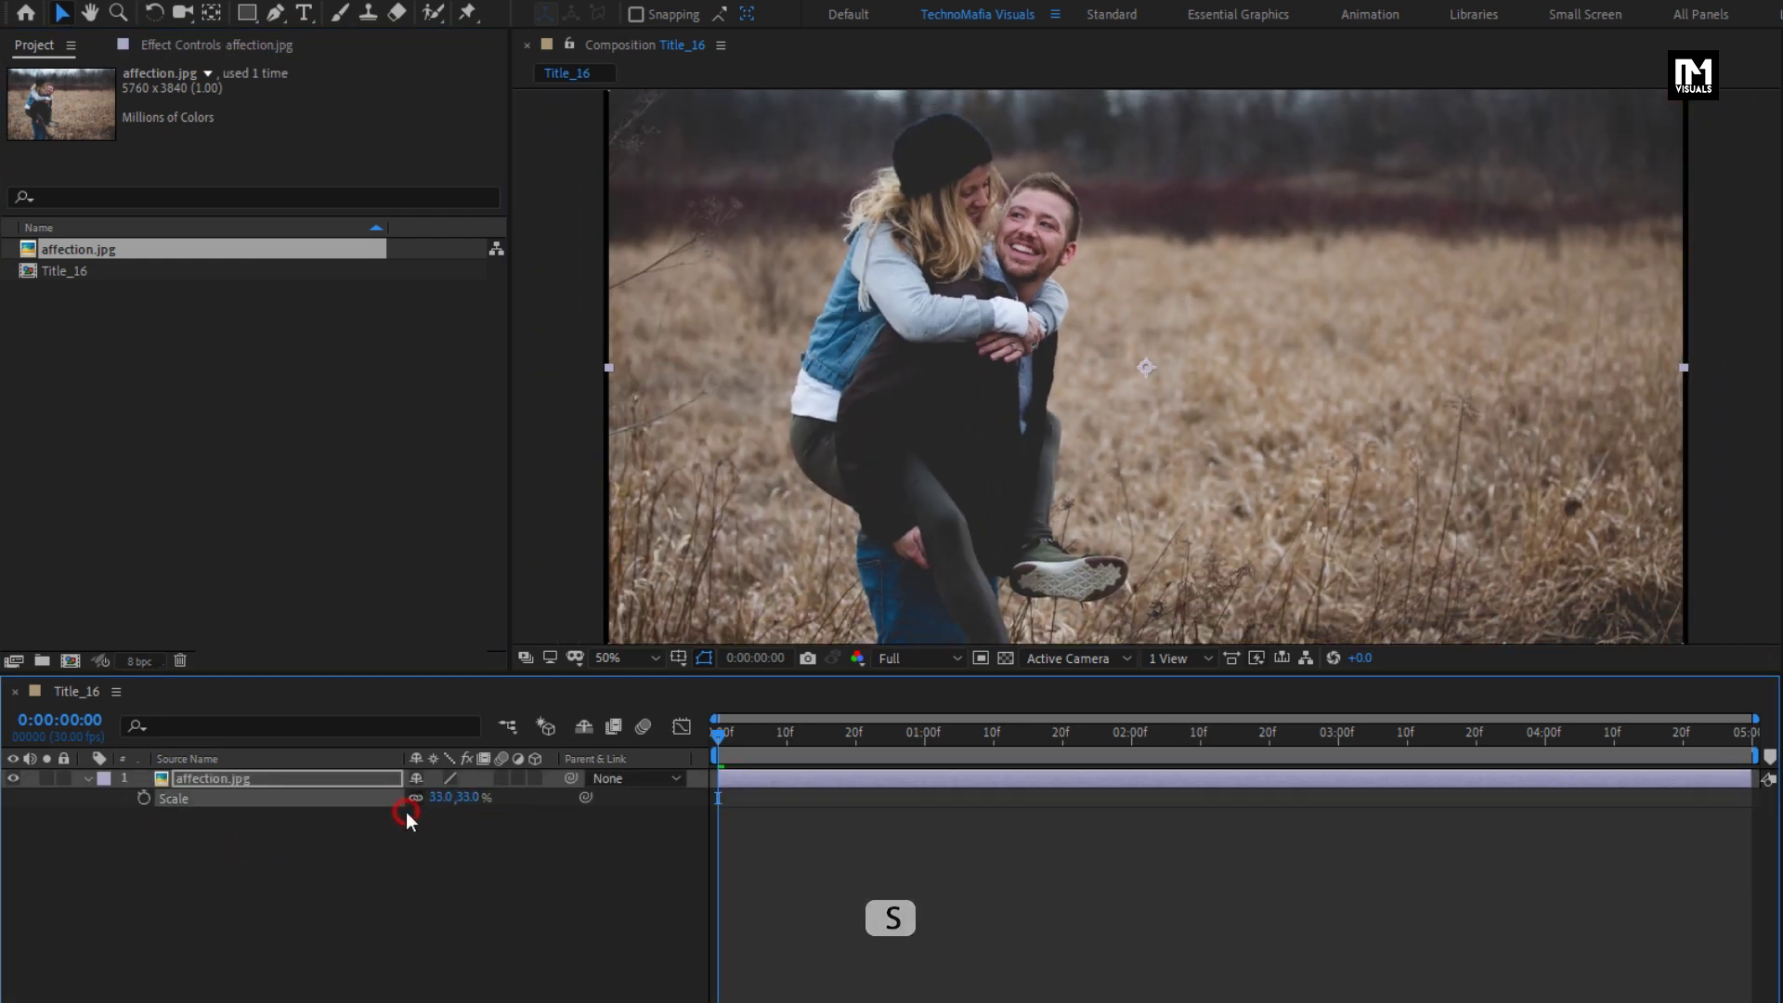
pyautogui.click(467, 797)
pyautogui.click(209, 789)
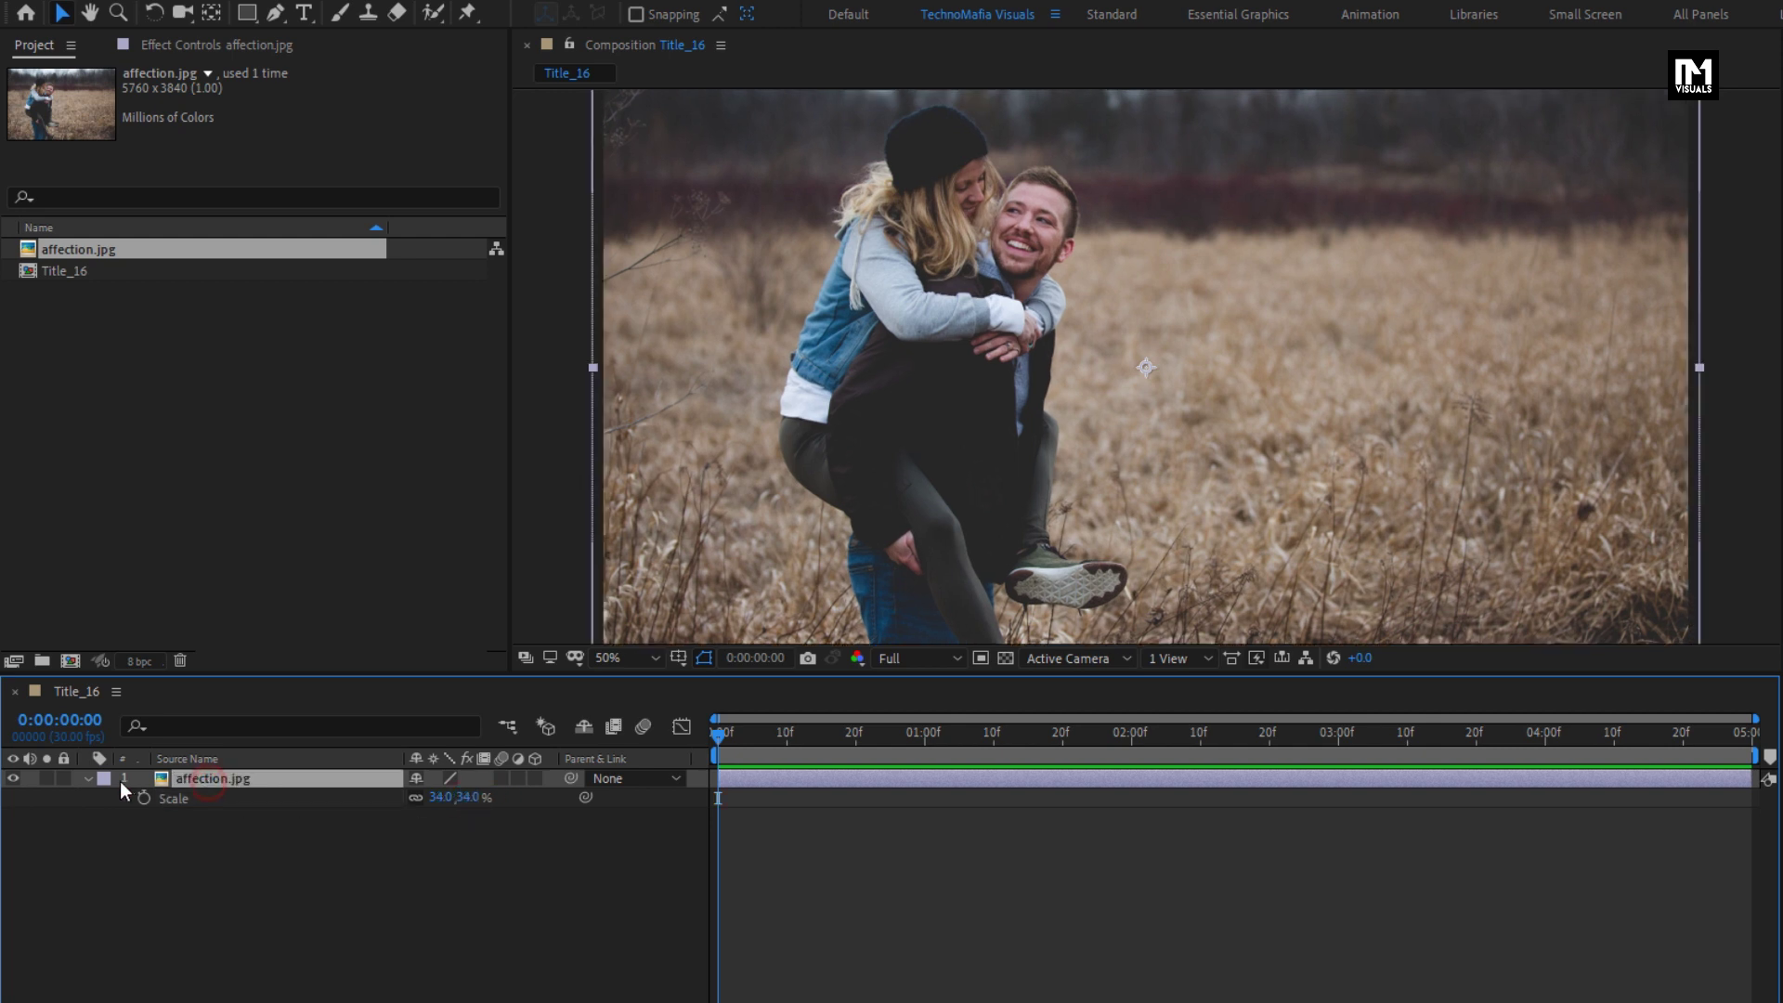
pyautogui.click(93, 781)
# Pre-compose the affection.jpg layer as Media, moving all attributes into the new composition.
pyautogui.rightClick(200, 780)
pyautogui.click(234, 691)
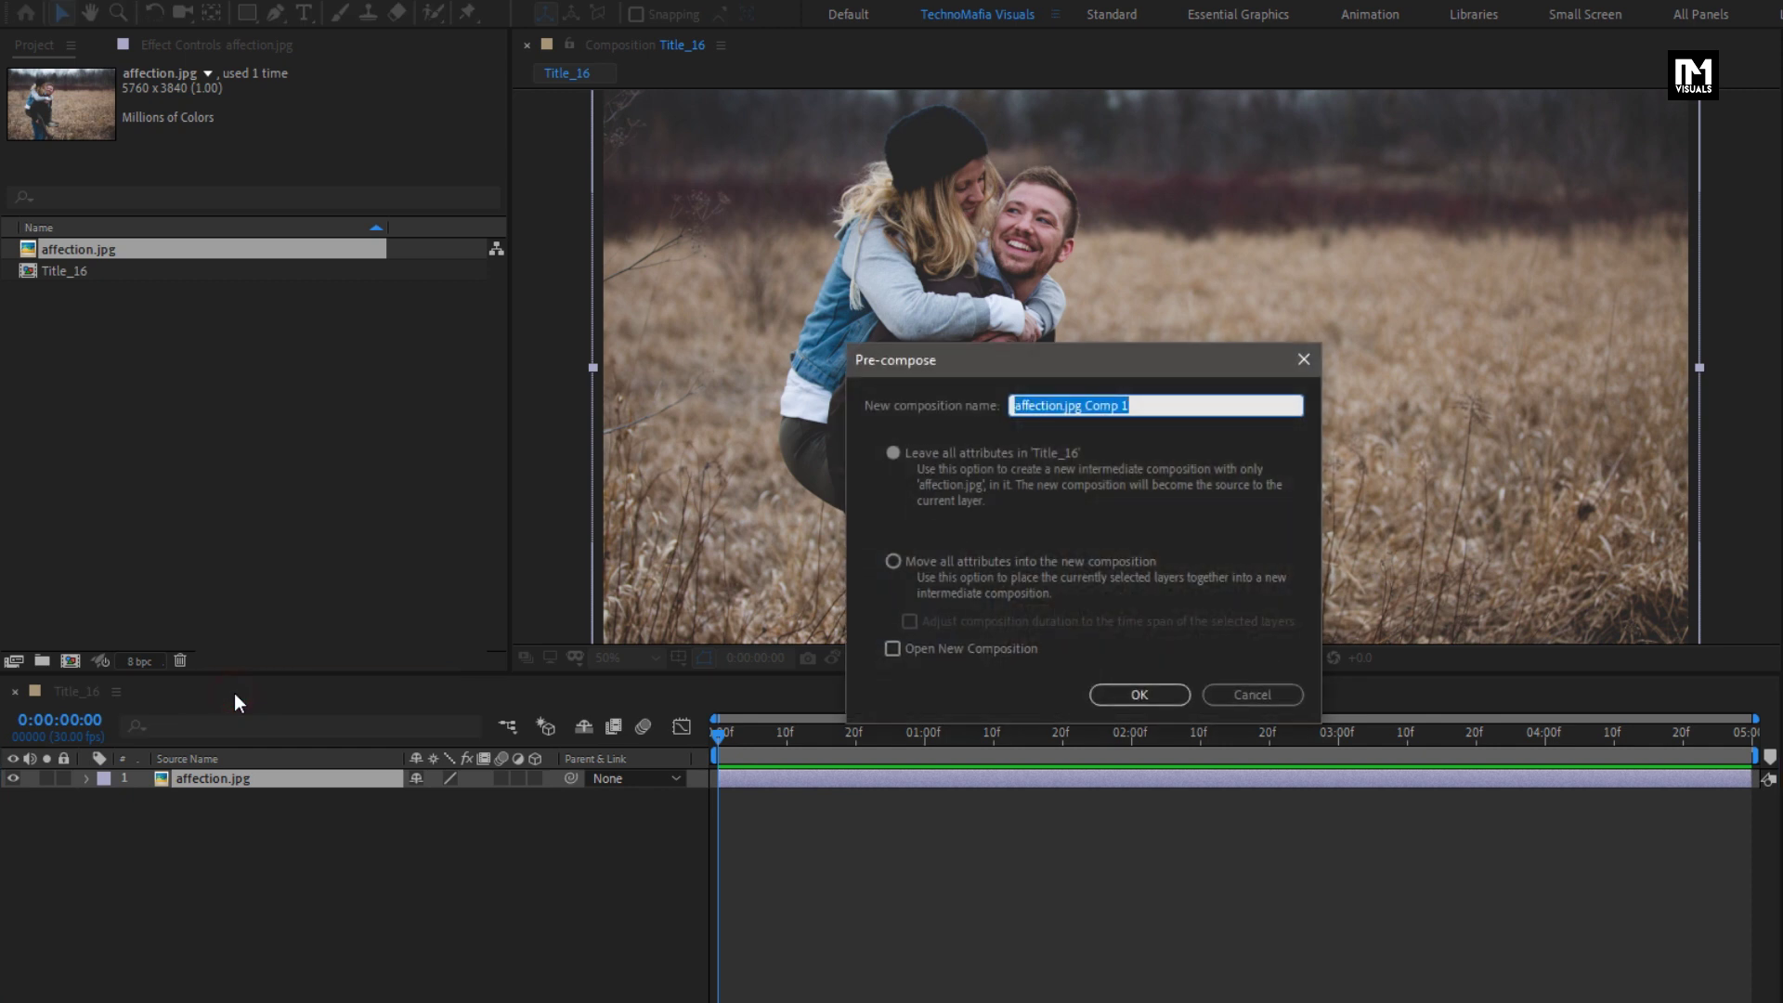
pyautogui.write('Media')
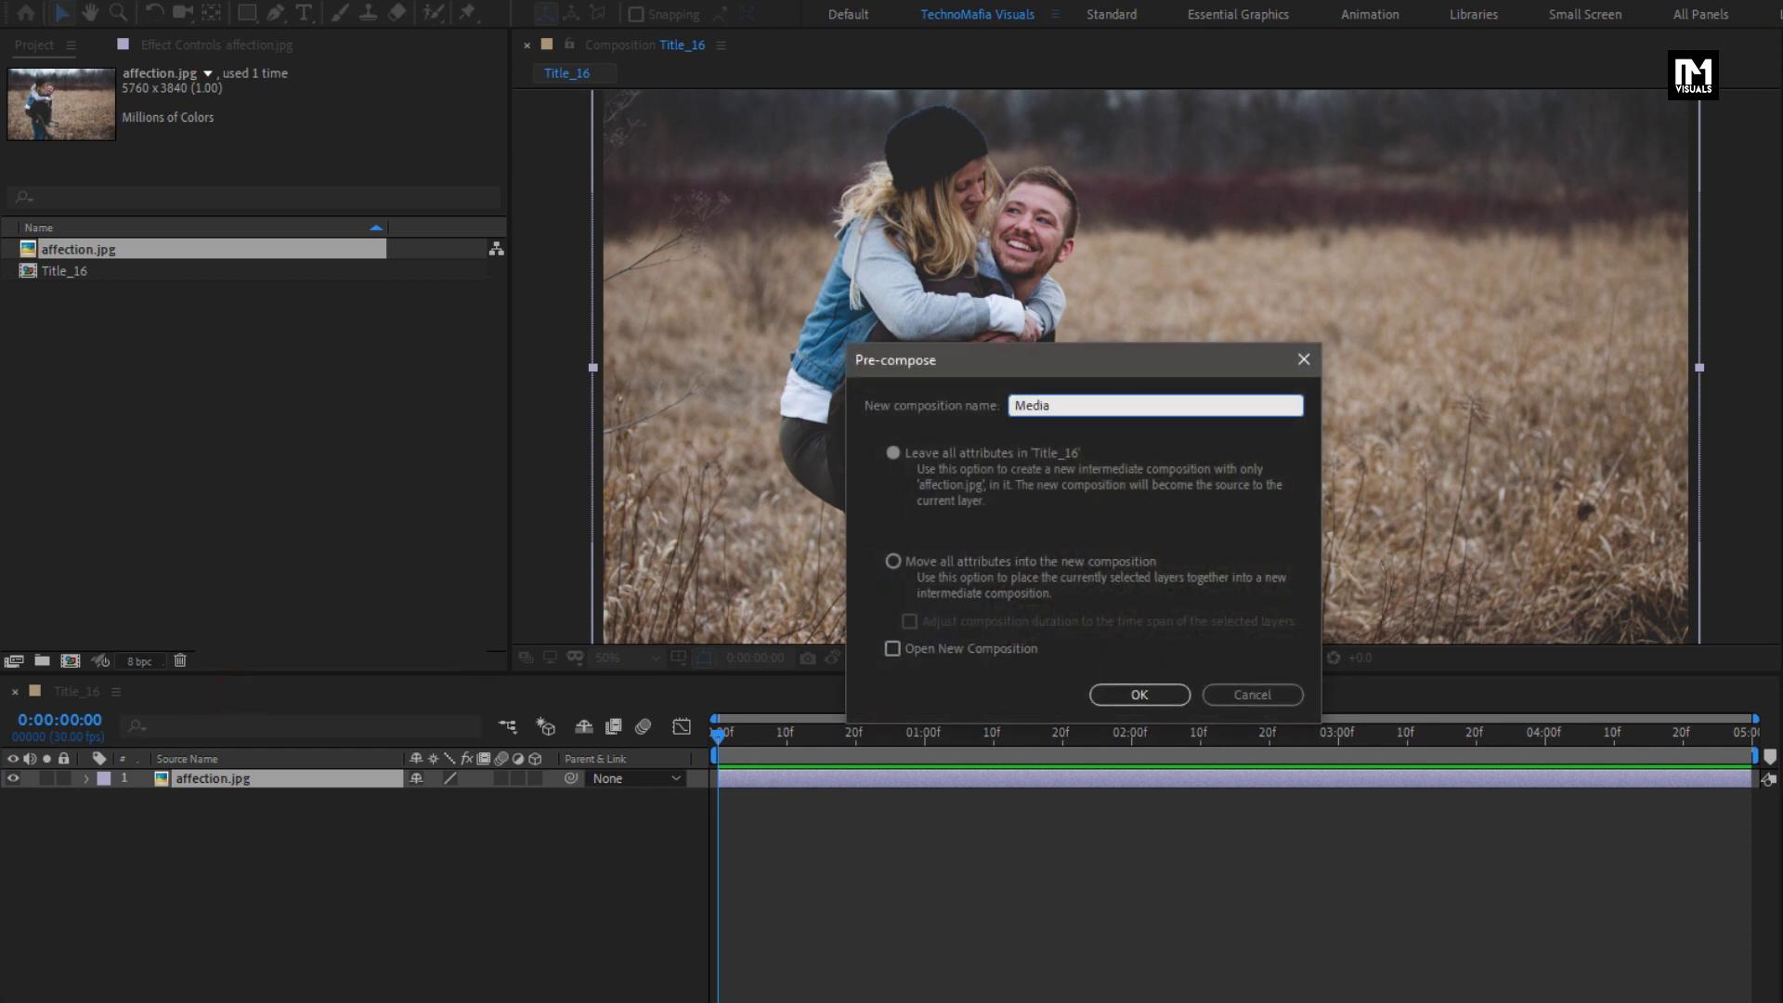
pyautogui.click(892, 561)
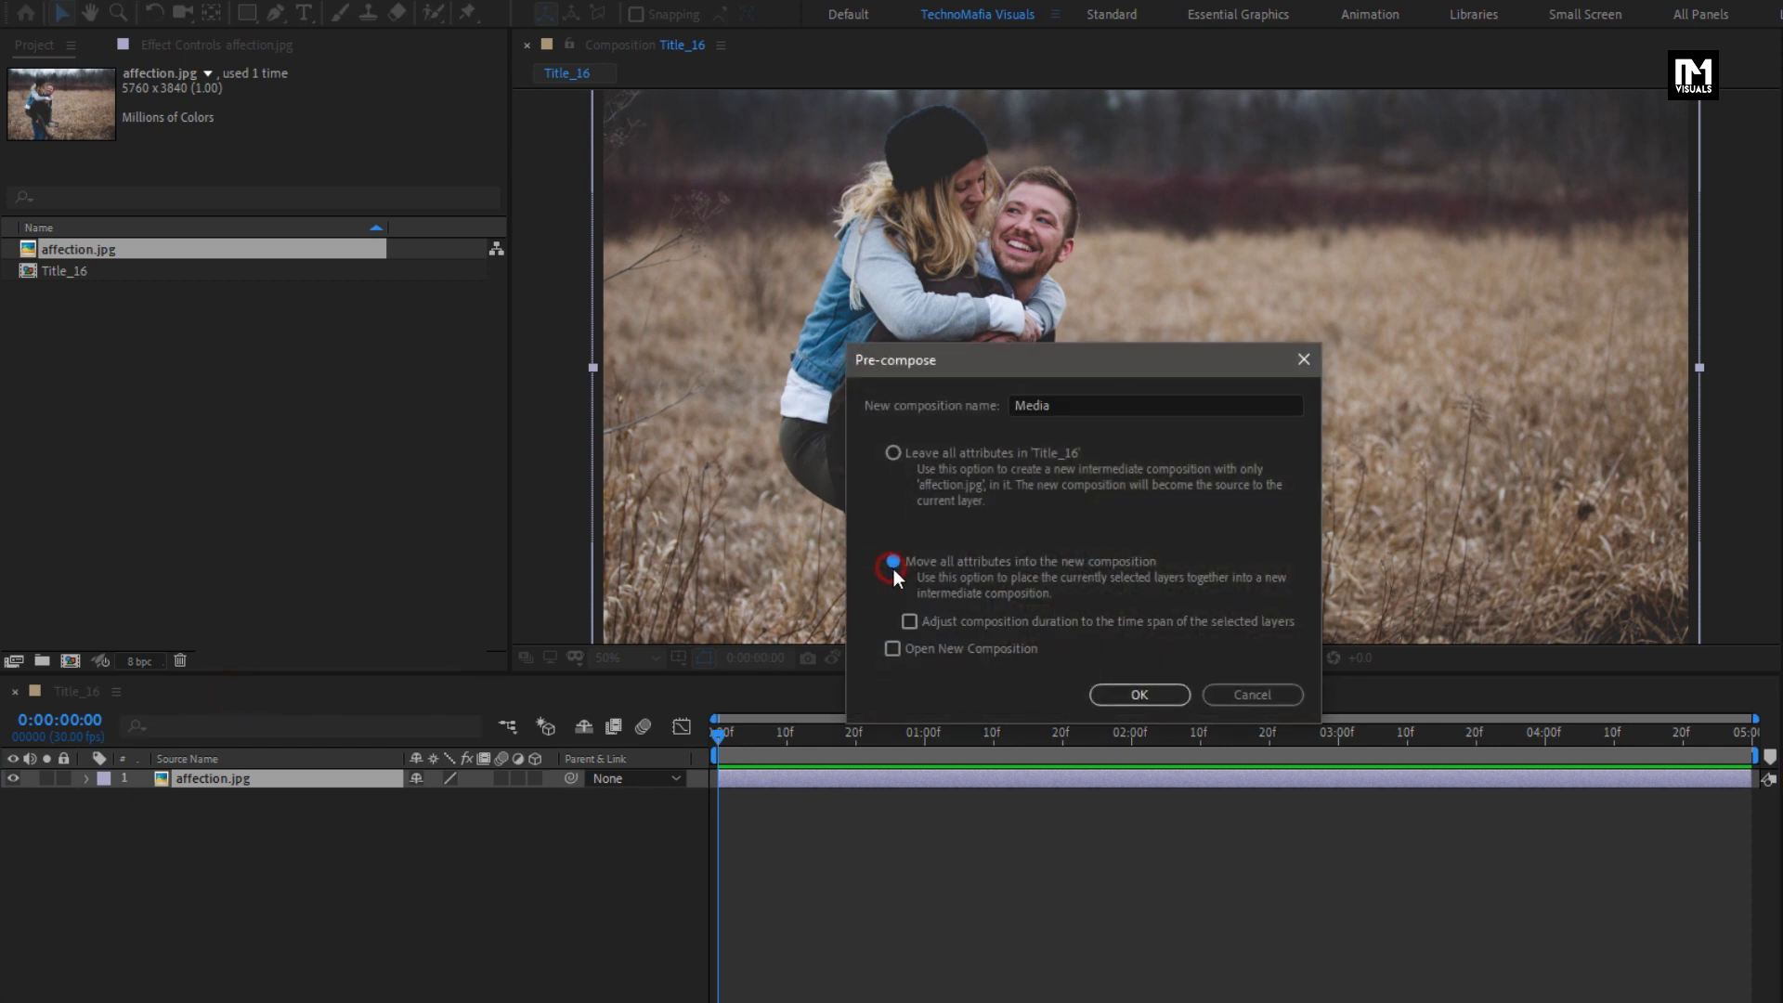
pyautogui.click(1109, 694)
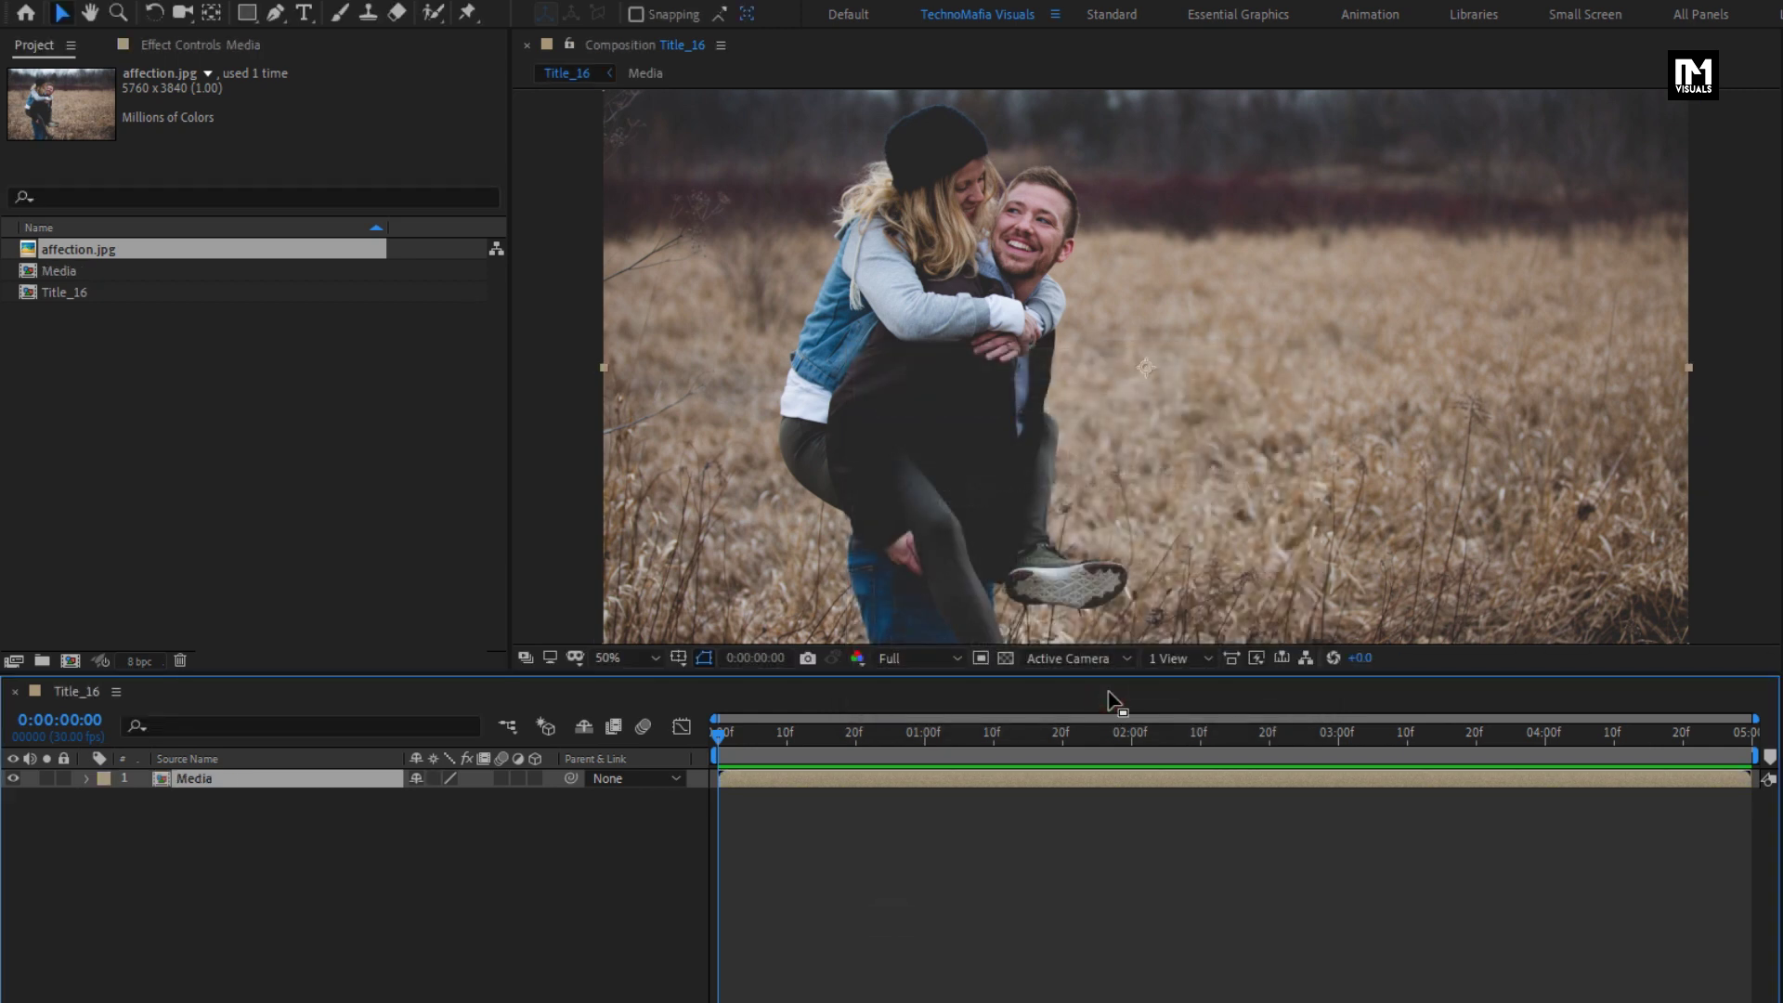
# Animate the Media layer's scale from 100% at the start to 120% at 0:00:04:29, and return to the first frame.
pyautogui.press('s')
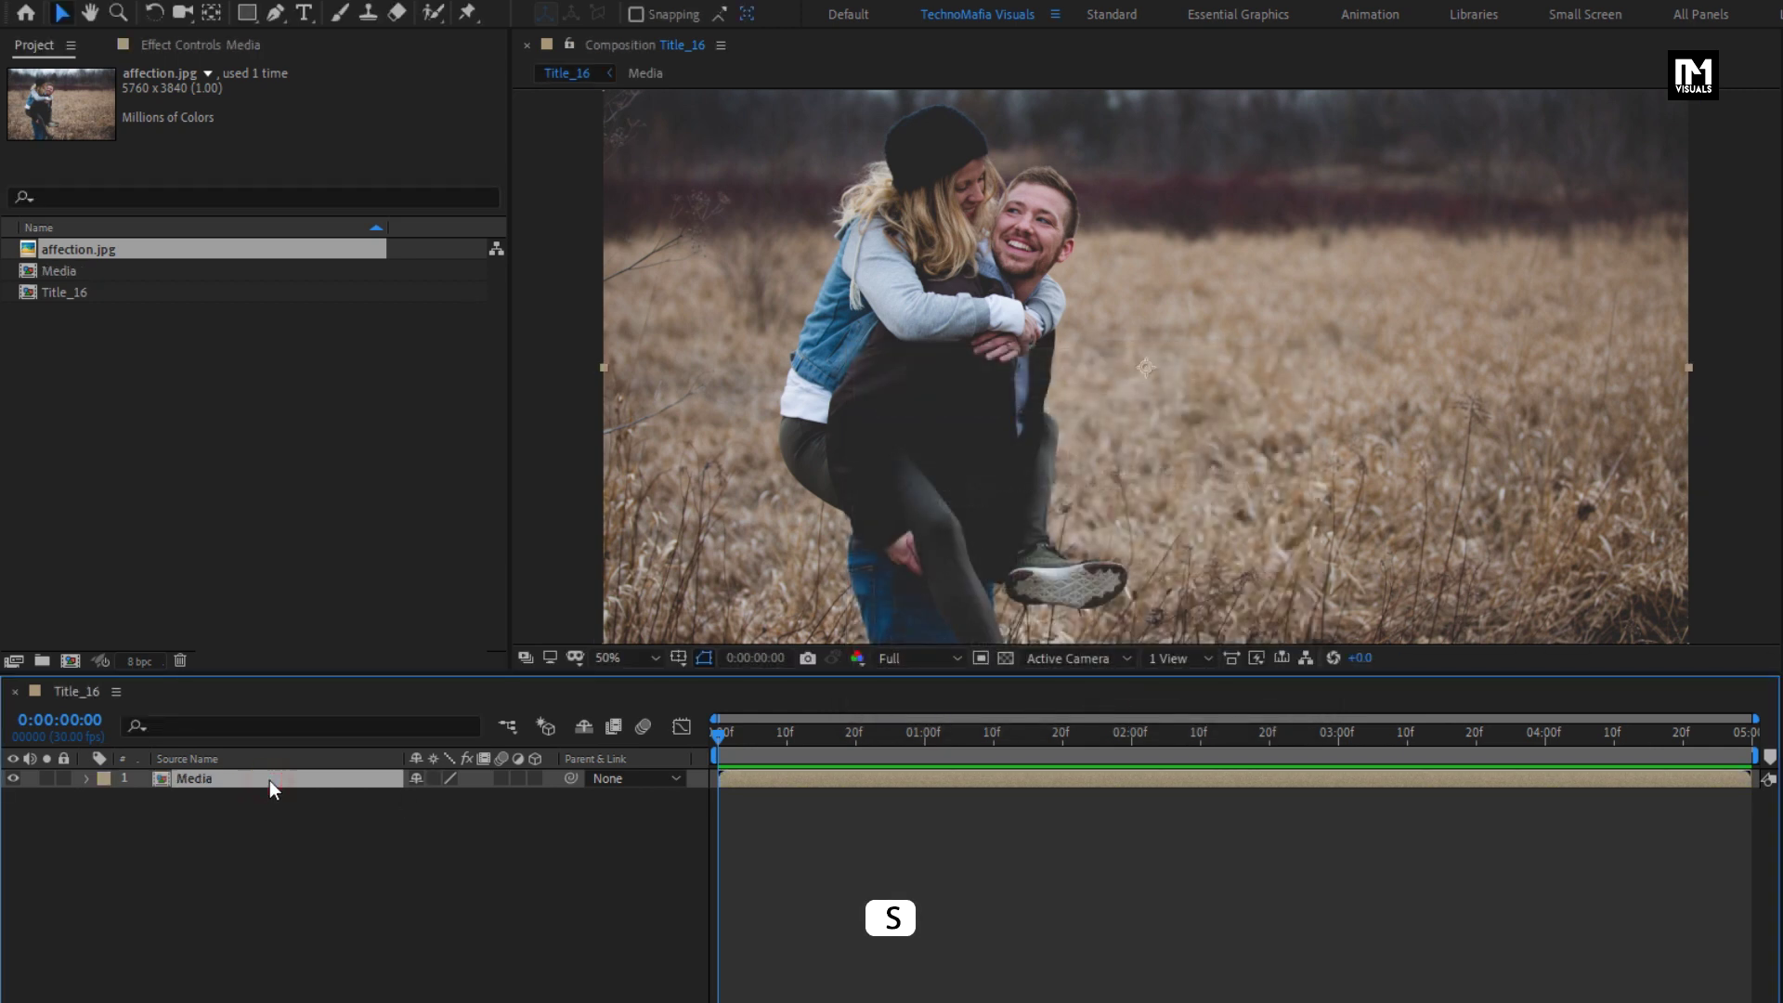
pyautogui.press('s')
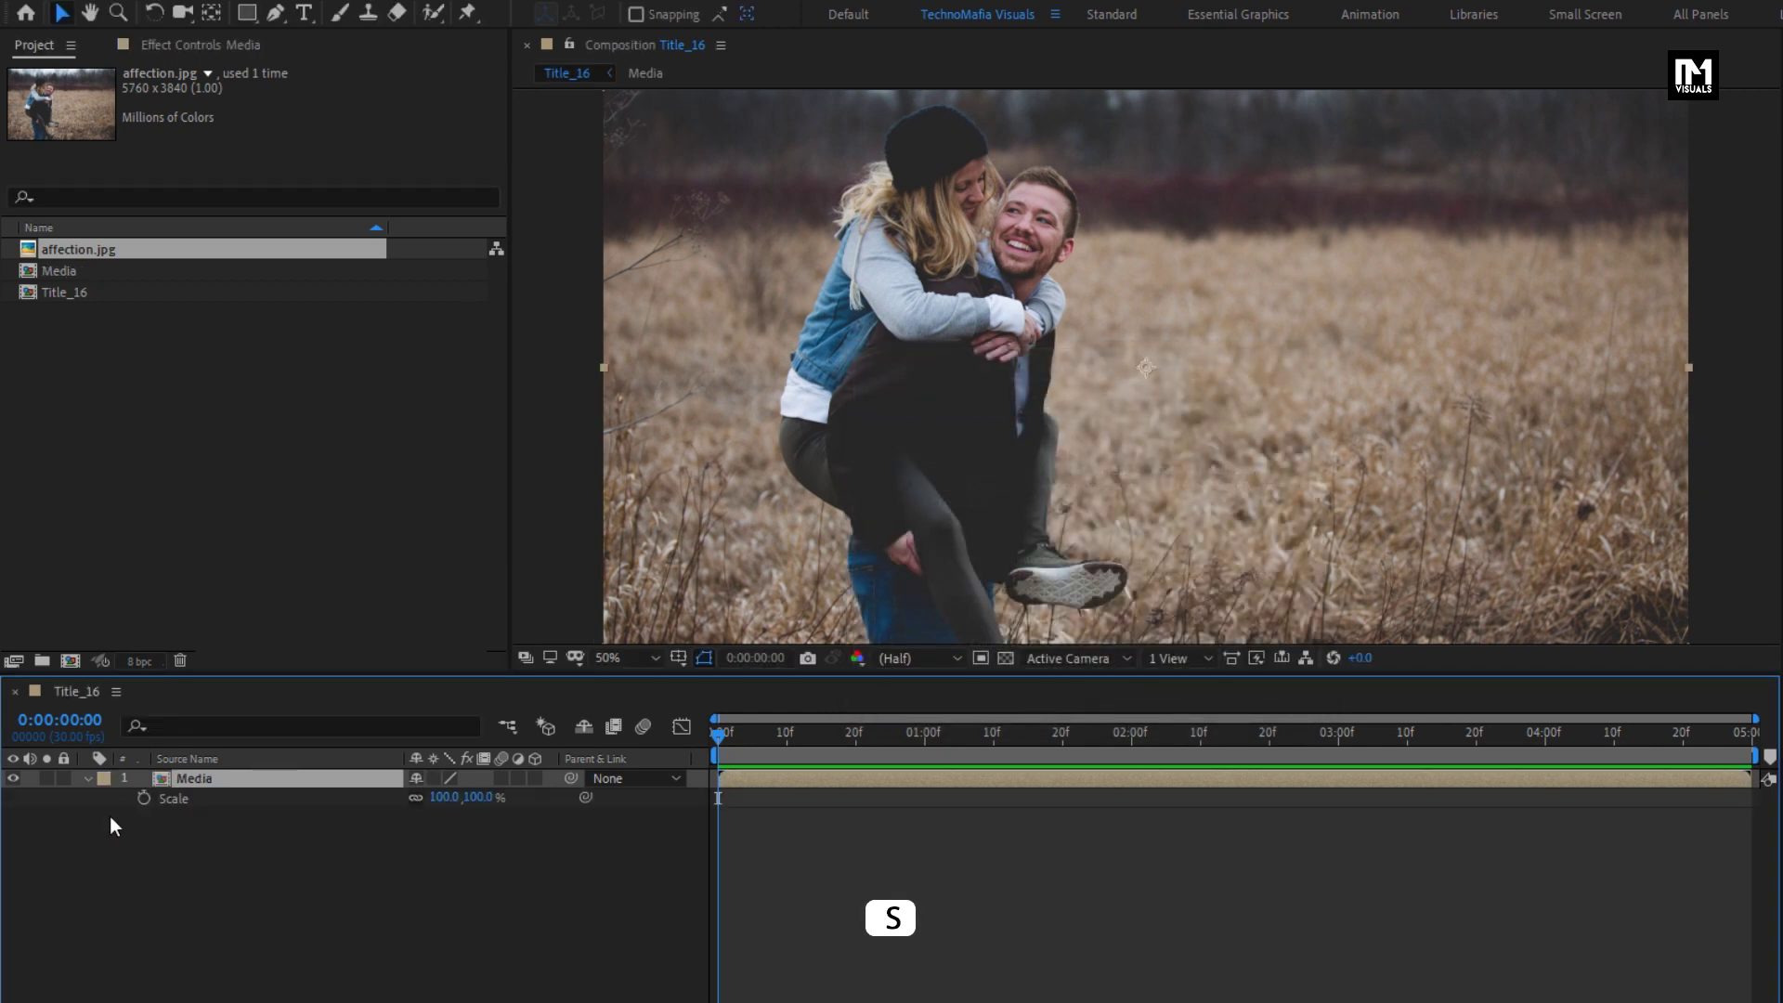
pyautogui.click(141, 800)
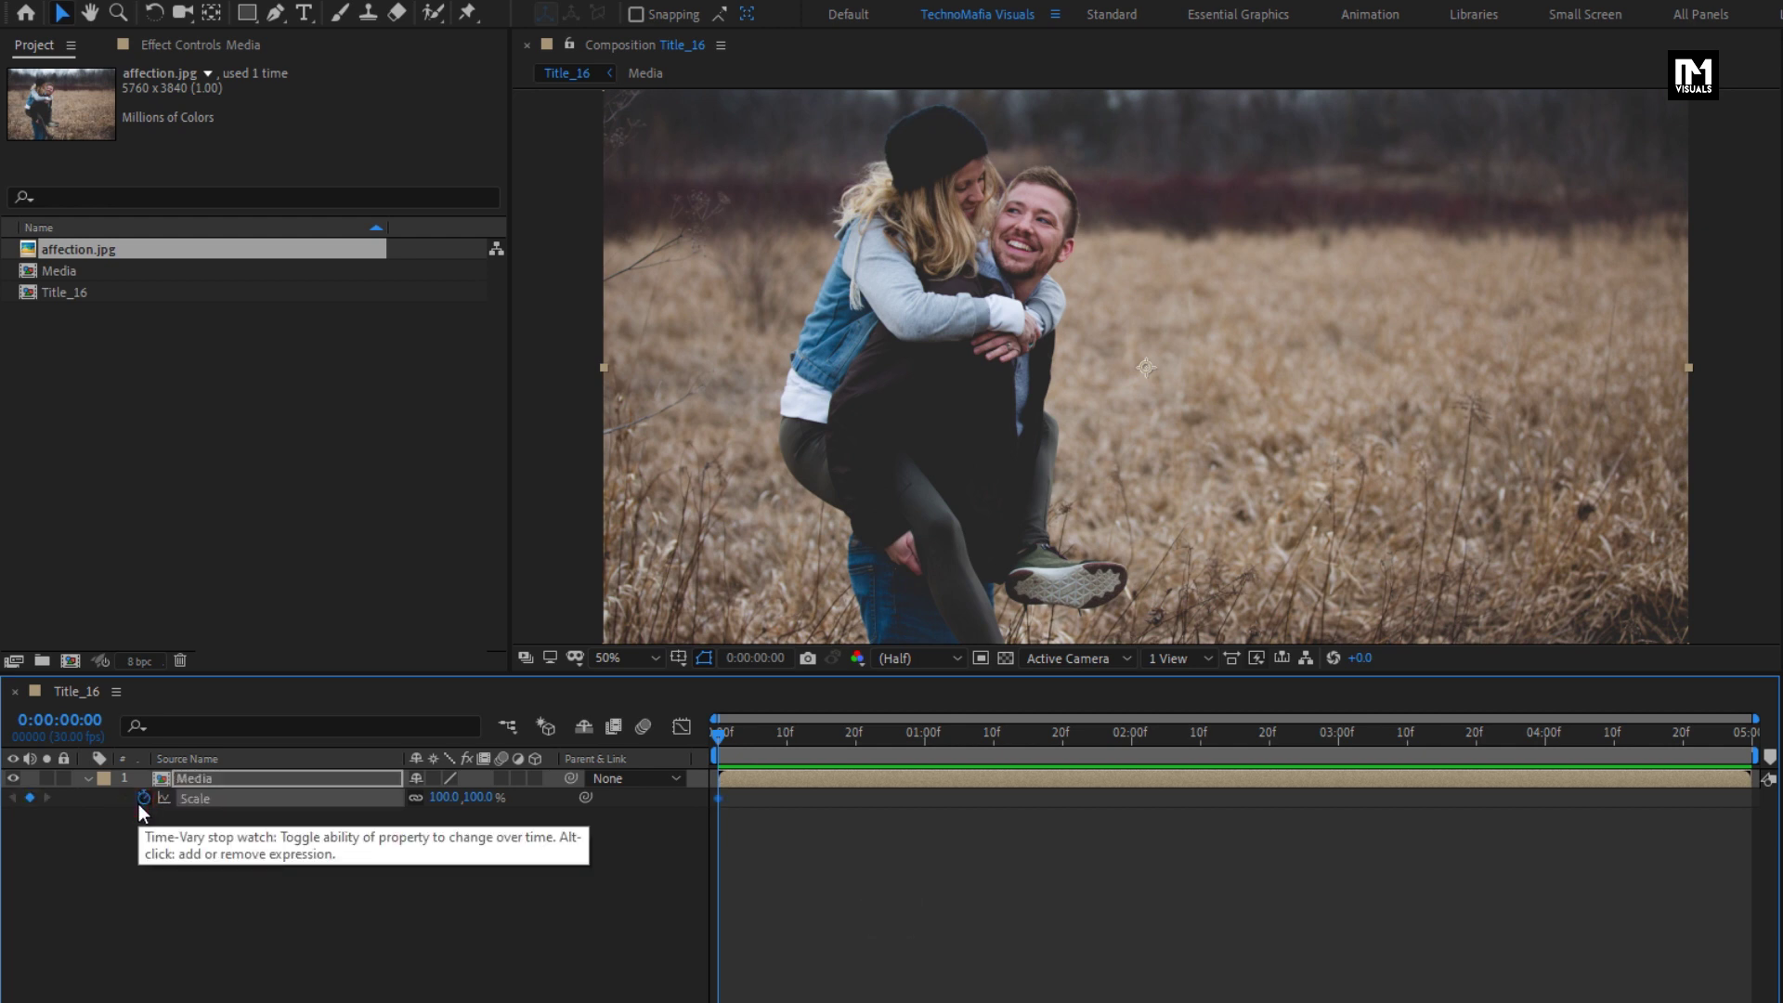
pyautogui.moveTo(1309, 733); pyautogui.dragTo(1733, 740)
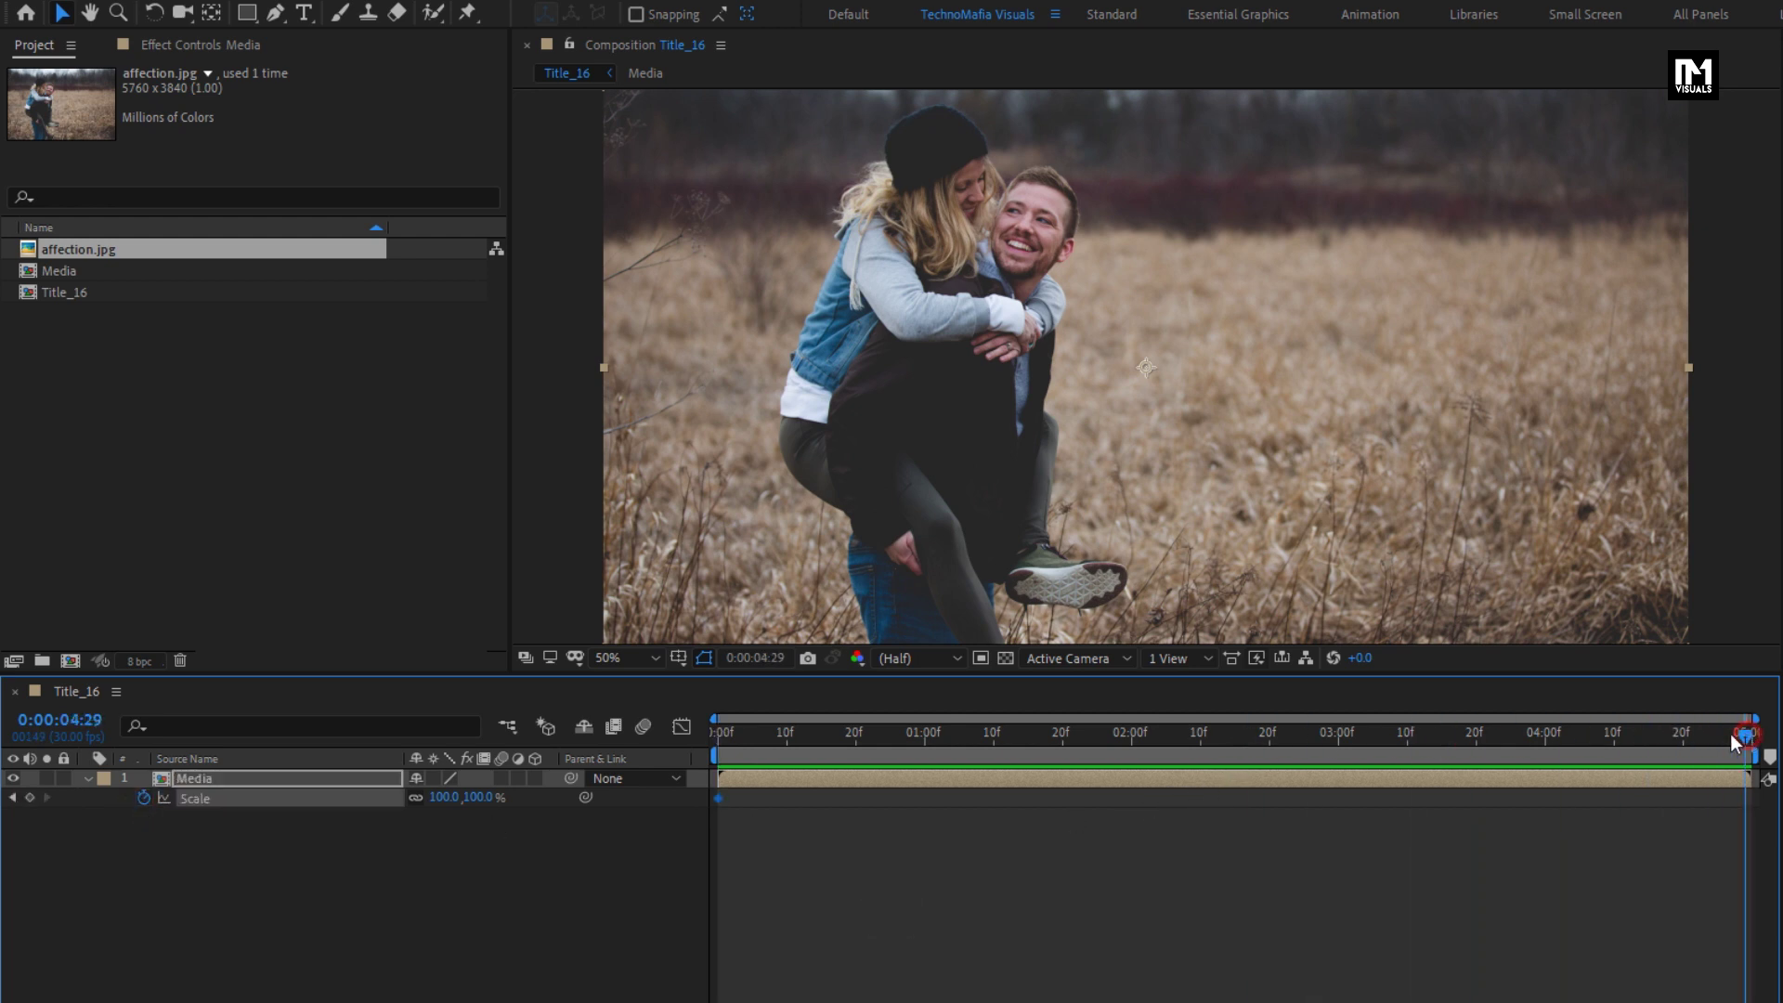
pyautogui.click(477, 798)
pyautogui.write('120')
pyautogui.press('Return')
pyautogui.moveTo(728, 741)
pyautogui.mouseDown()
pyautogui.moveTo(1639, 733)
pyautogui.moveTo(721, 733)
pyautogui.mouseUp()
# Add the text "THE" beside the man's head with the Type tool and enlarge its font size.
pyautogui.click(635, 650)
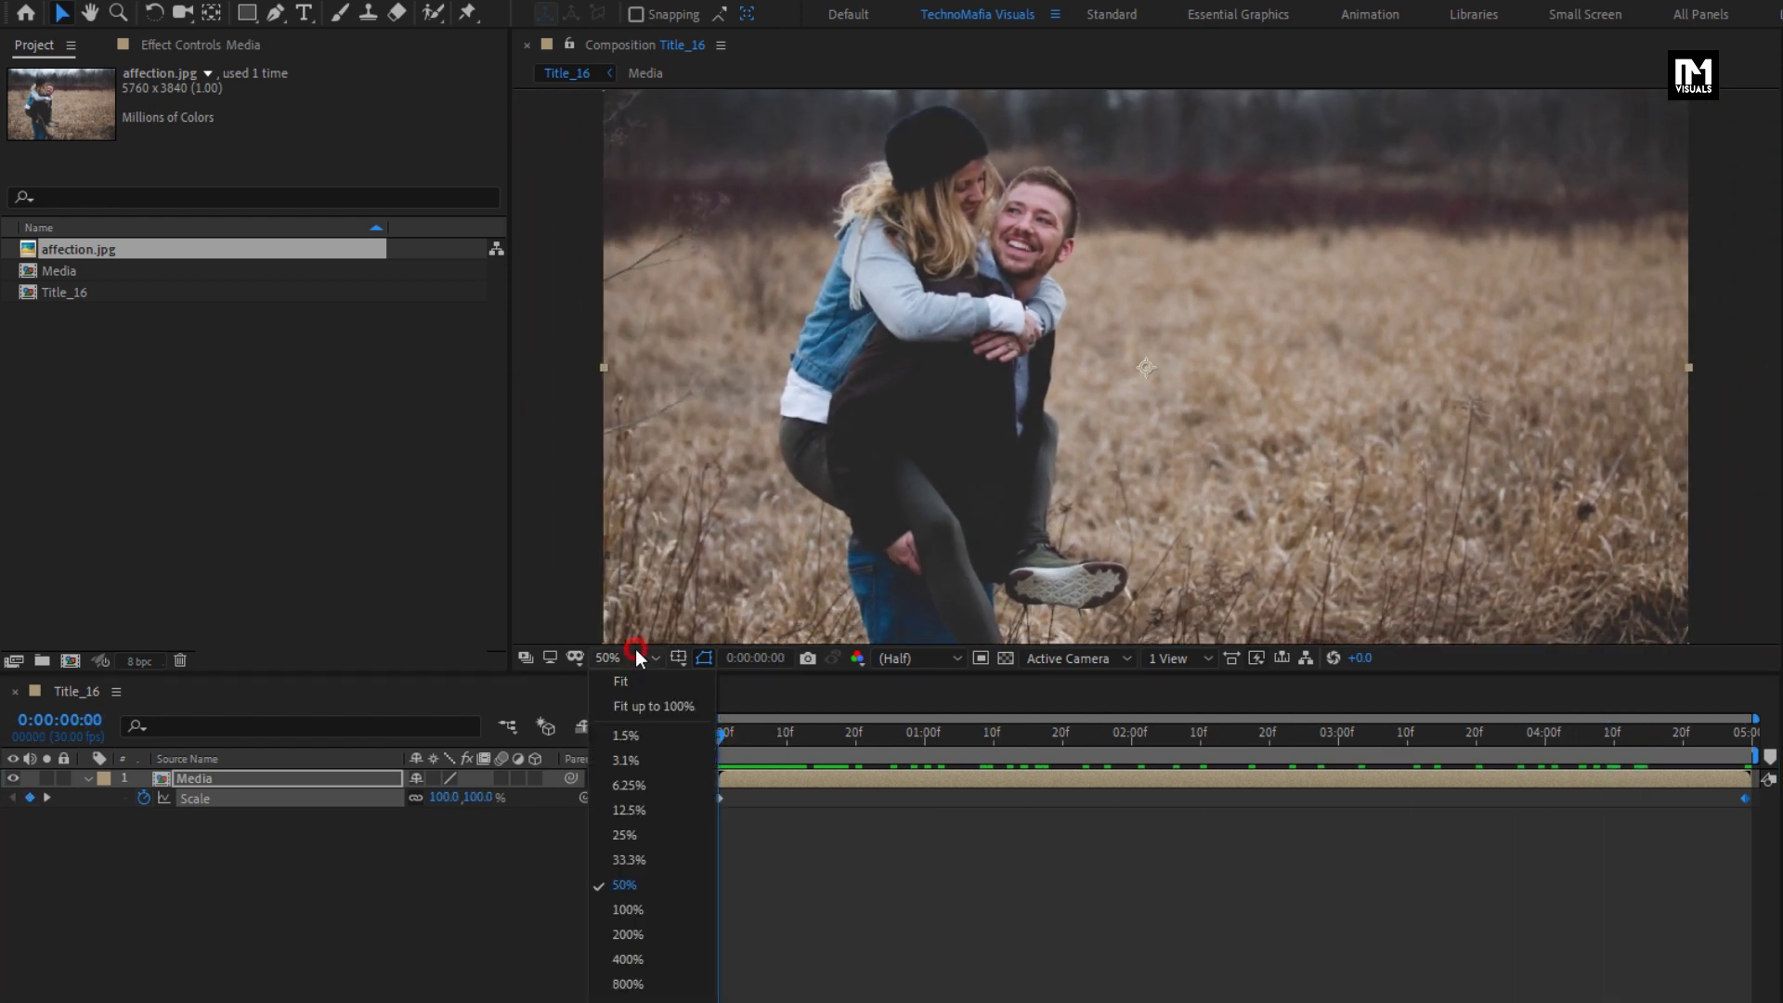
pyautogui.click(634, 707)
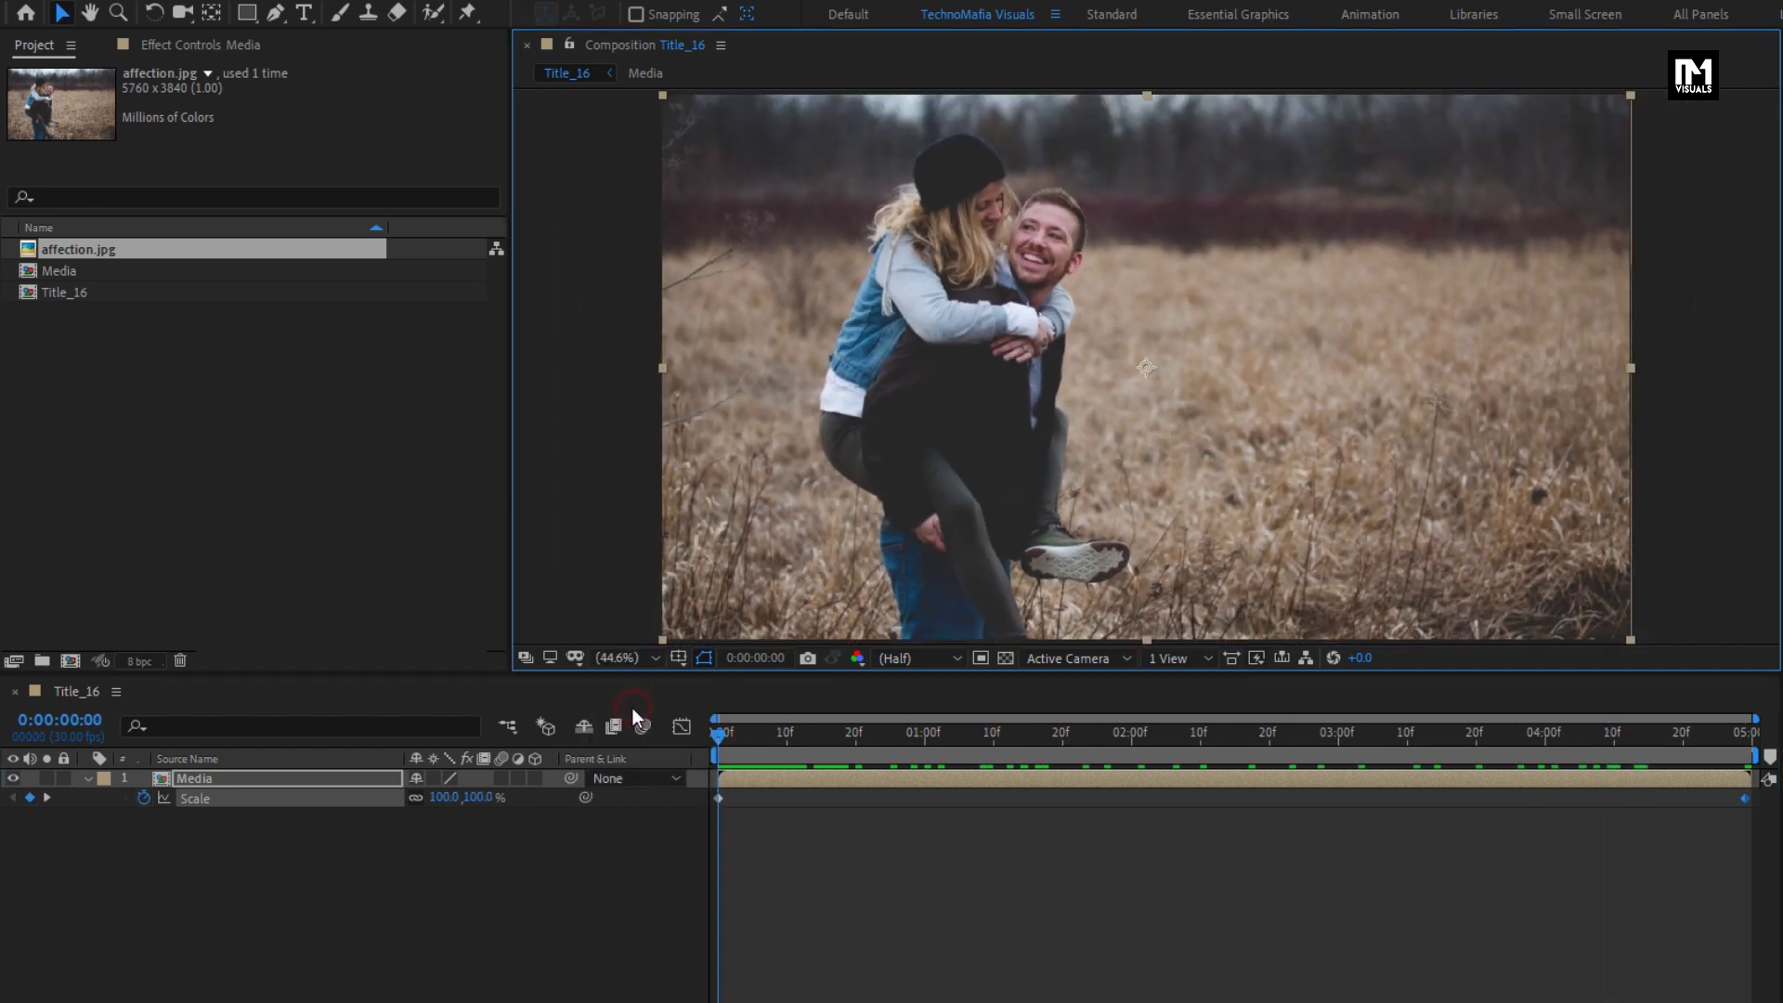
pyautogui.click(88, 779)
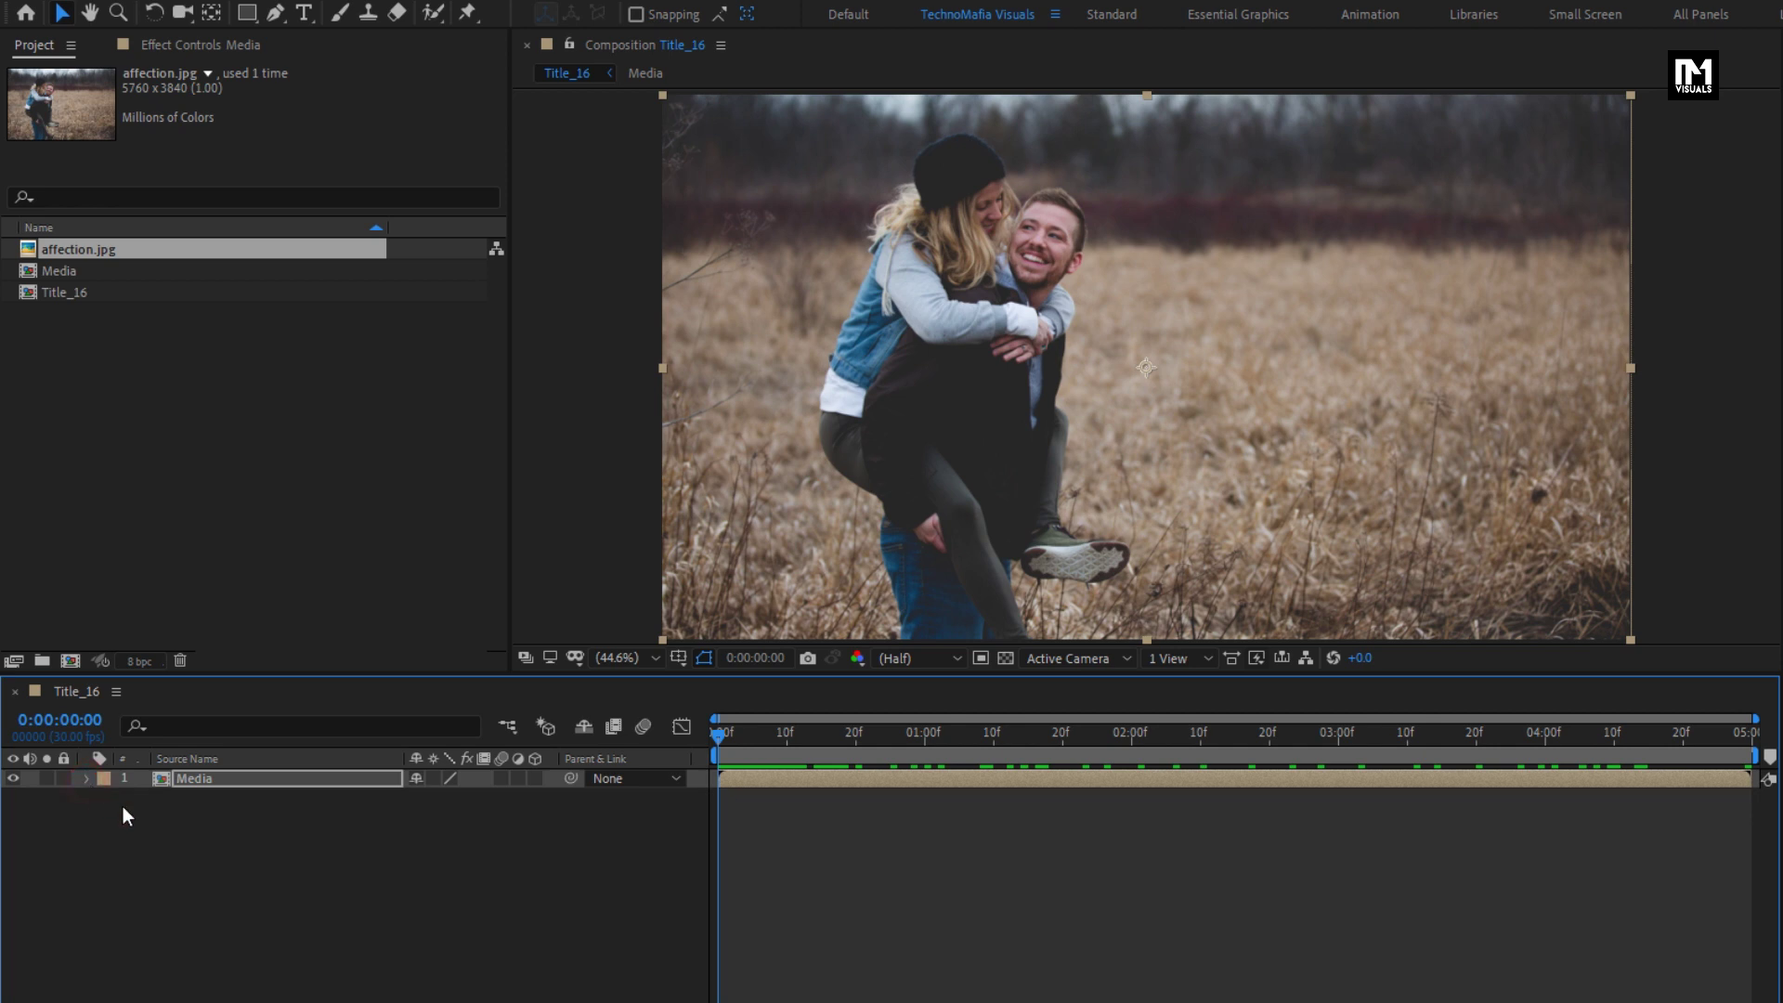
pyautogui.click(302, 21)
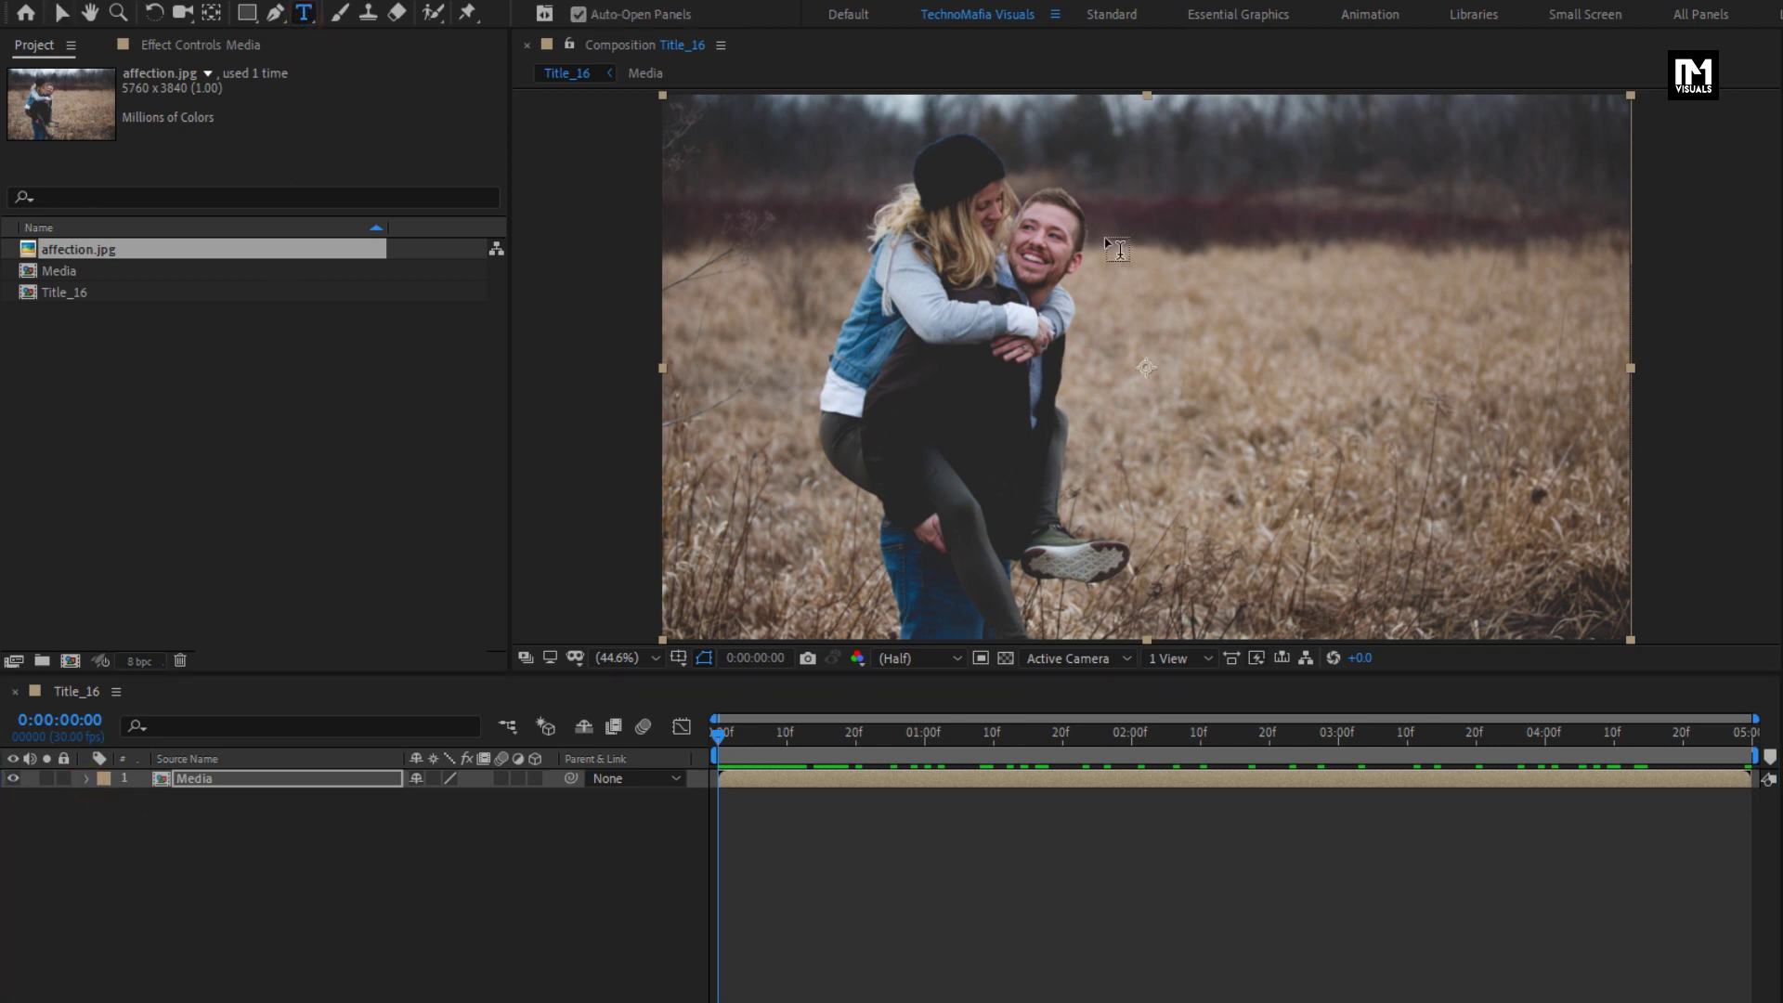
pyautogui.click(1142, 286)
pyautogui.write('T')
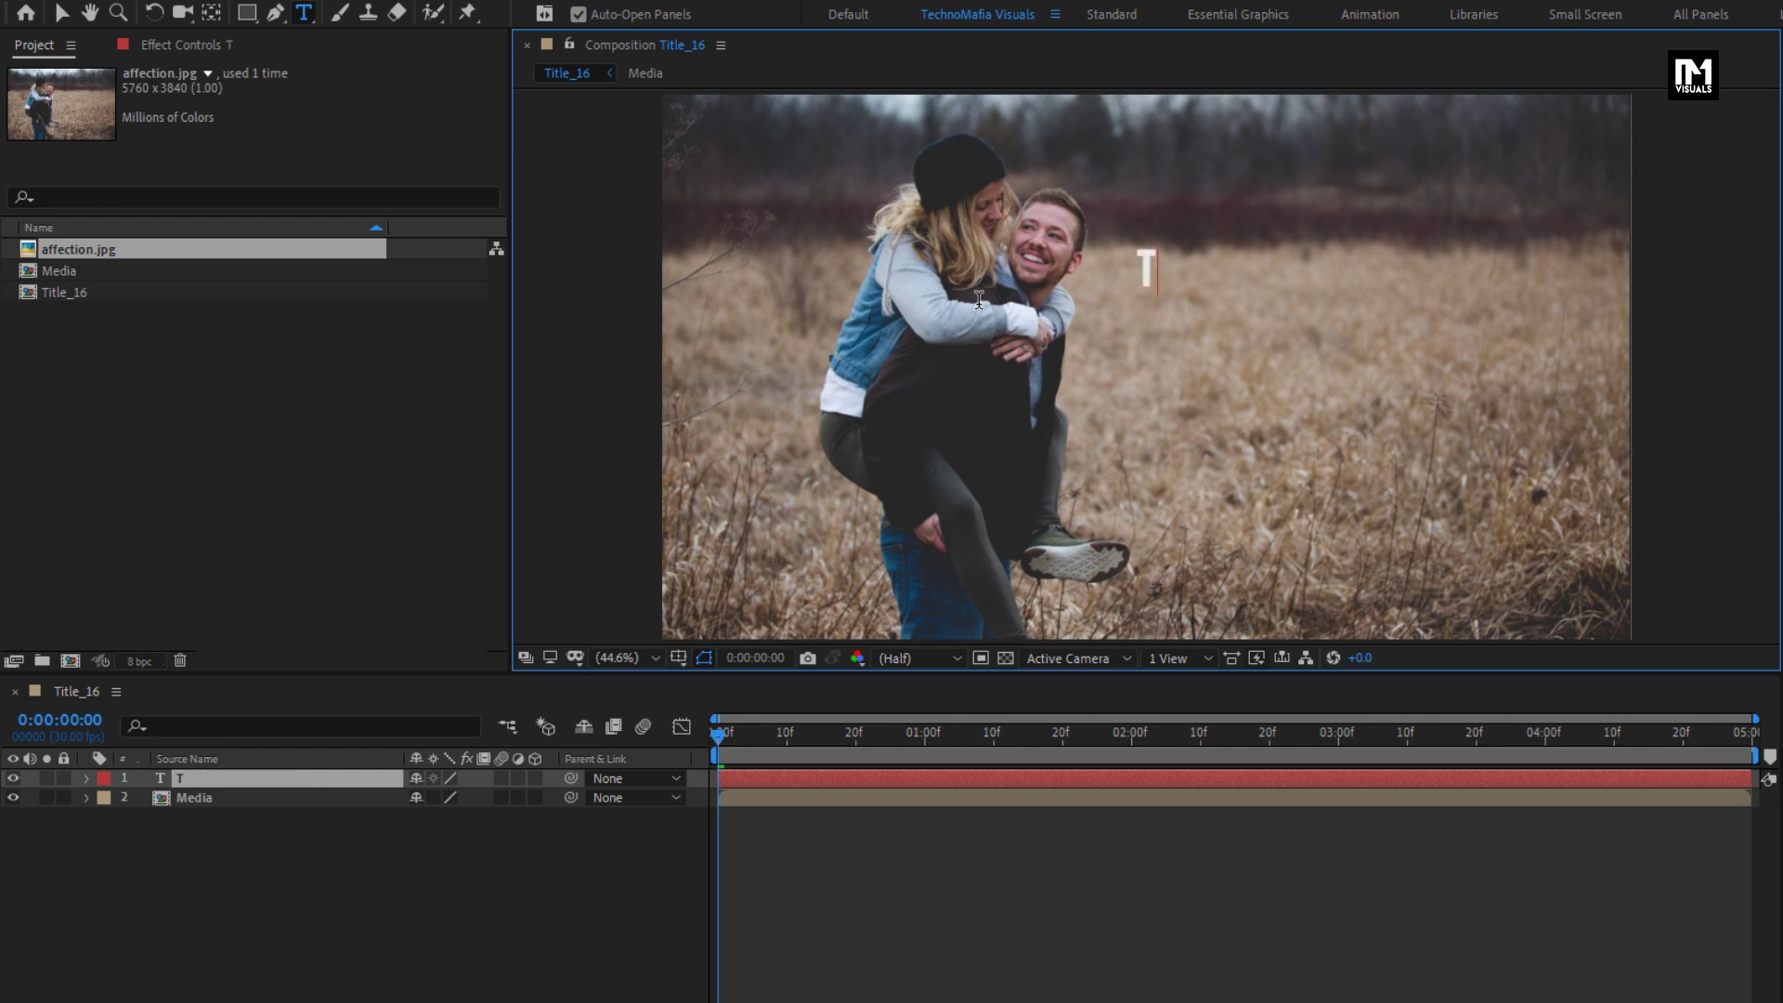
pyautogui.write('HE')
pyautogui.press('KP_Enter')
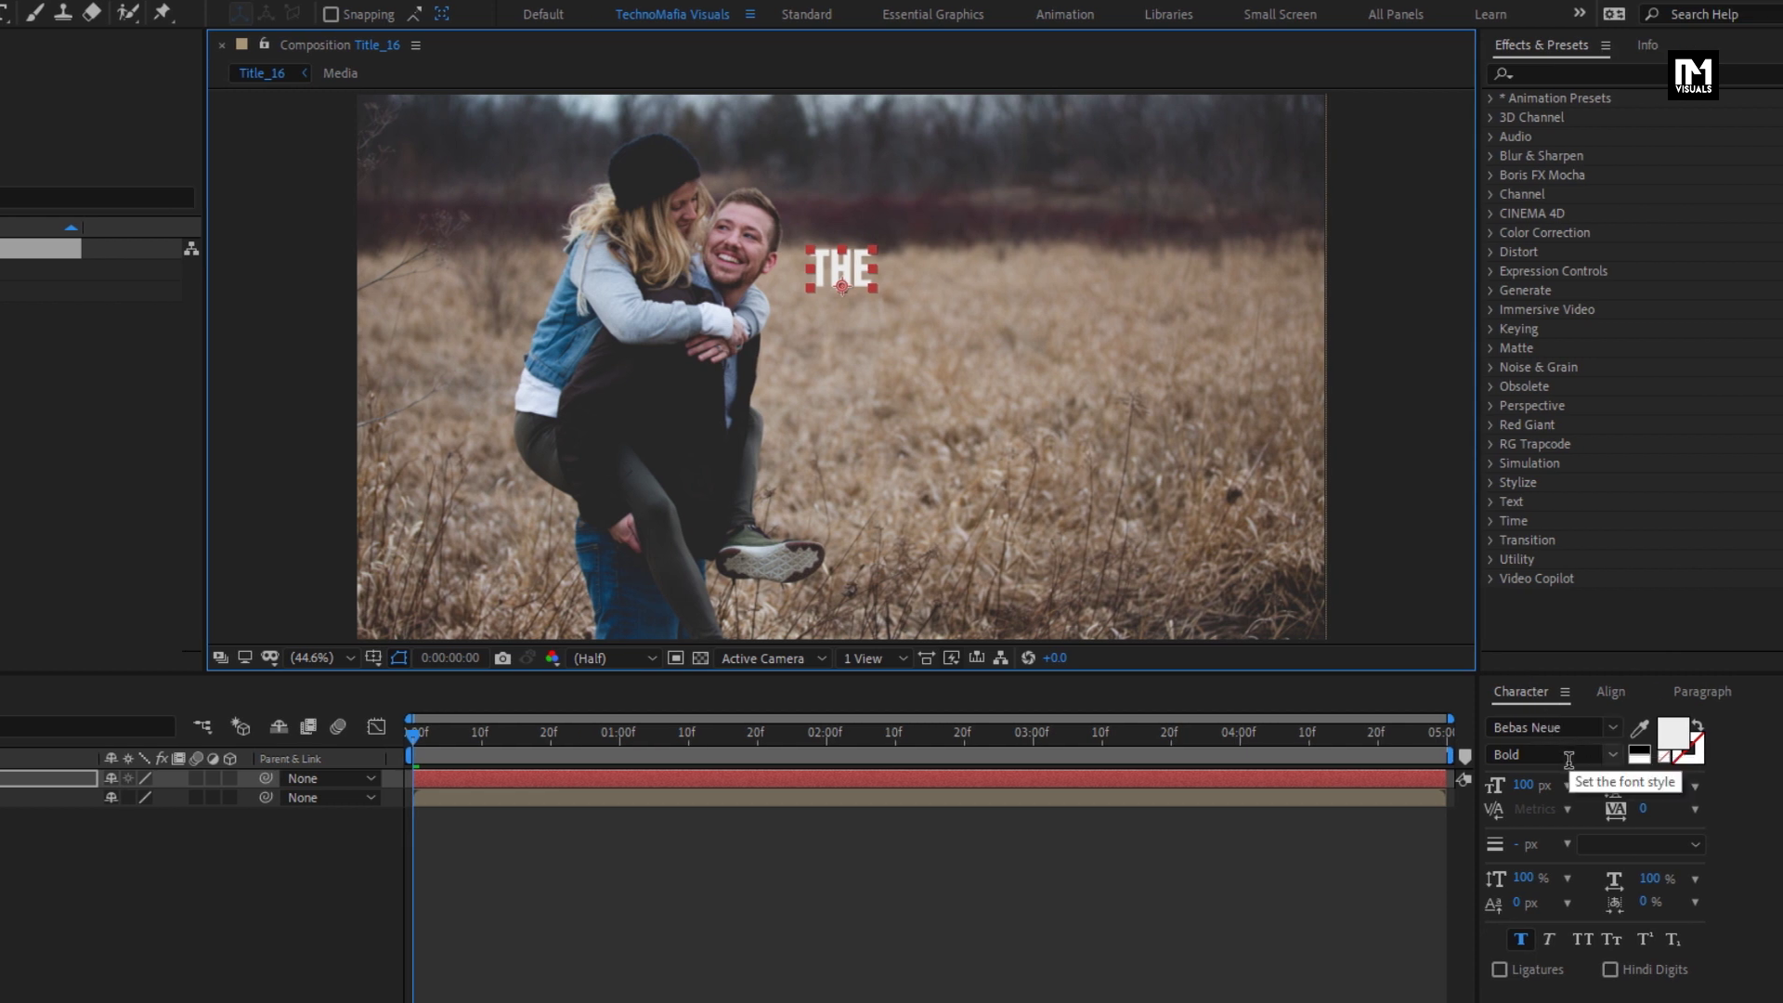
pyautogui.moveTo(1524, 784); pyautogui.dragTo(1584, 784)
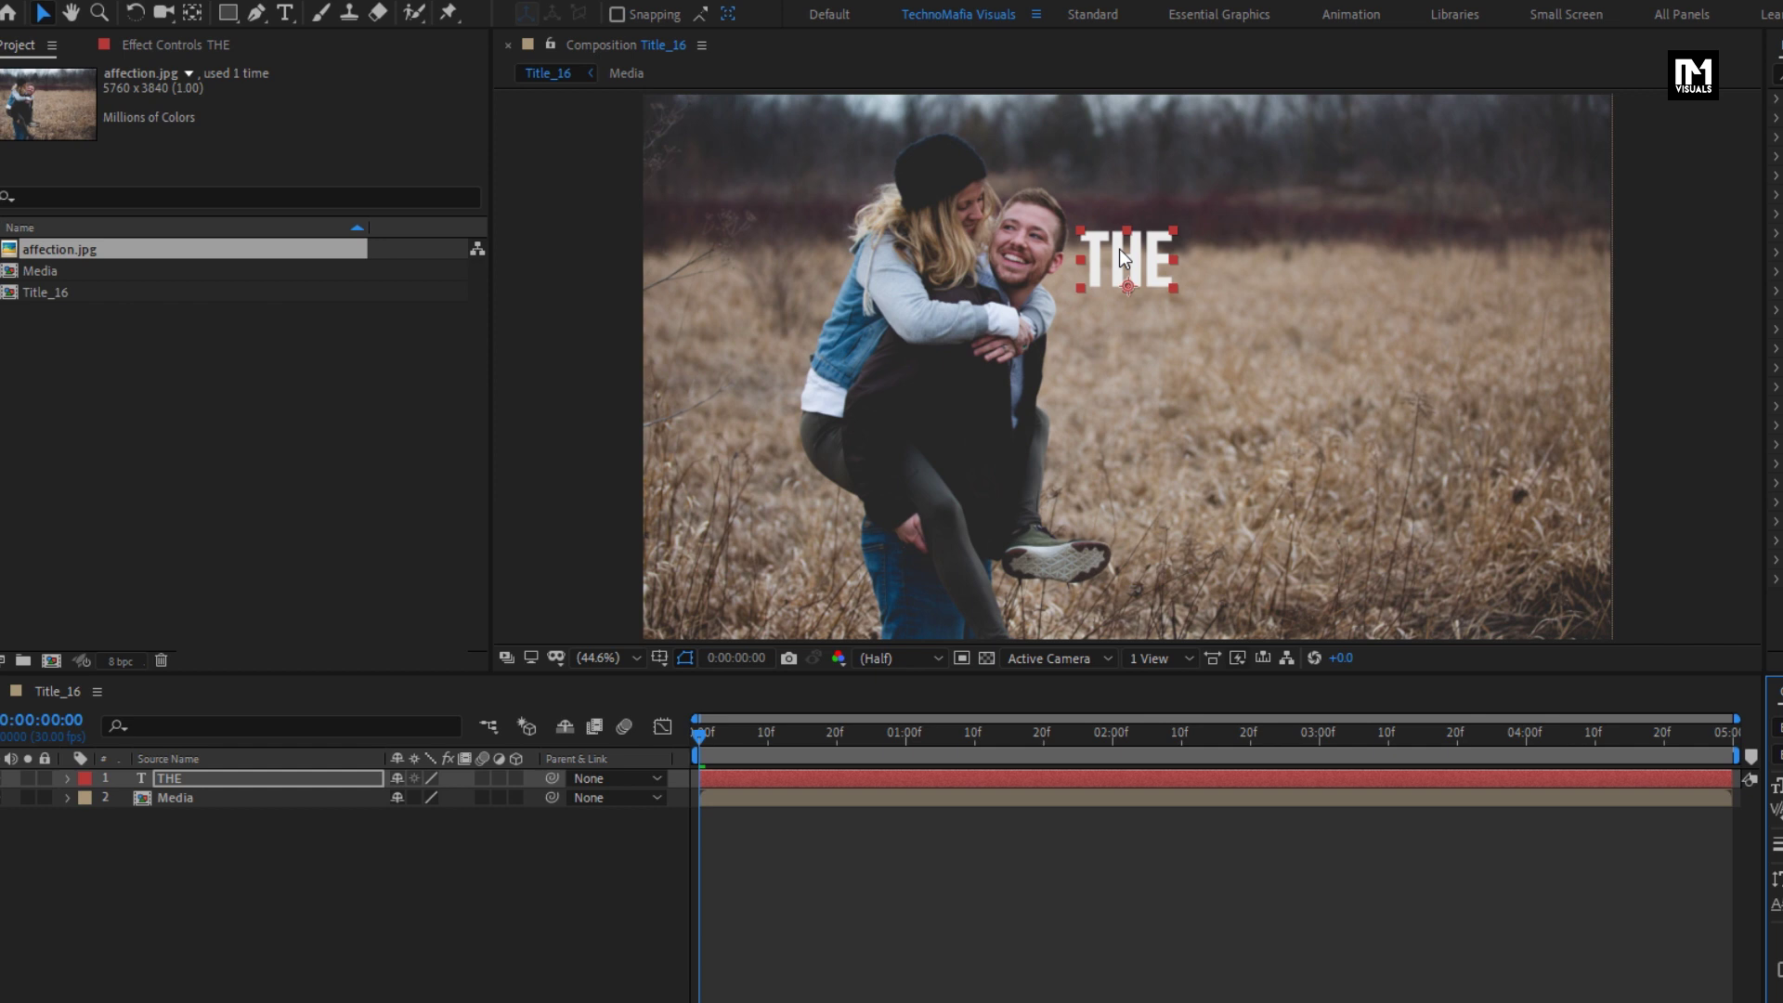
pyautogui.click(832, 258)
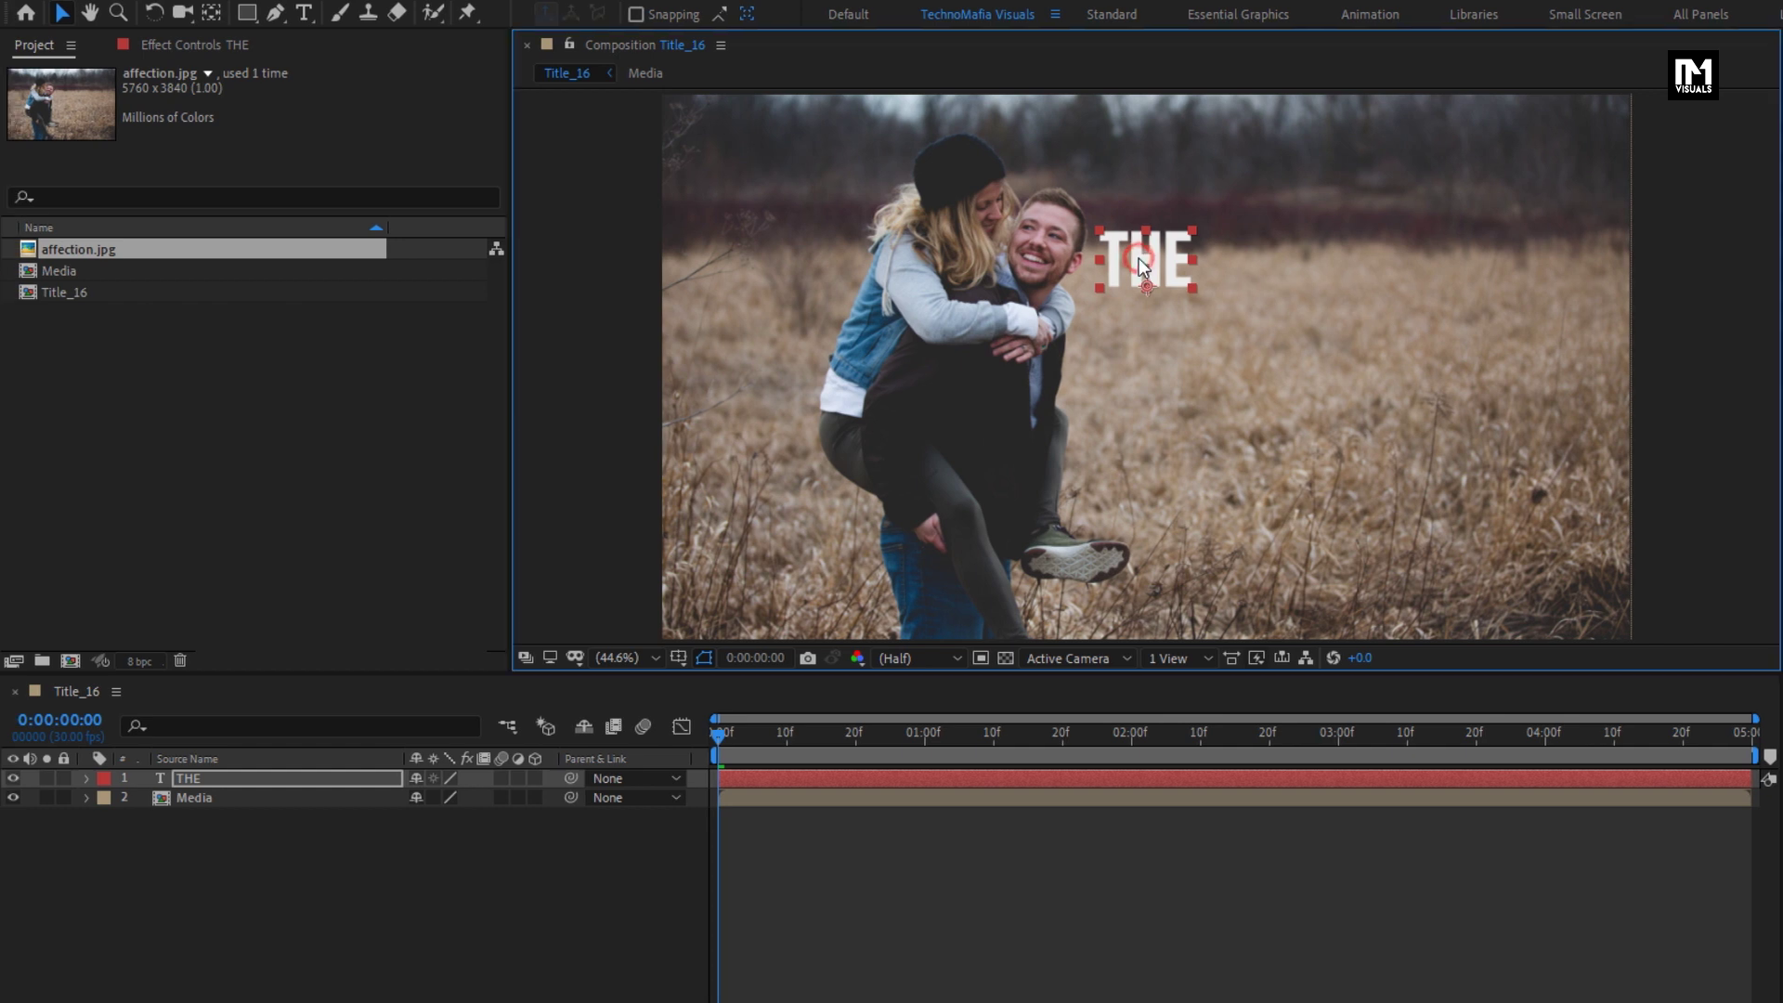
# Add two separate text layers reading "after" and "effects" below the word THE.
pyautogui.click(342, 777)
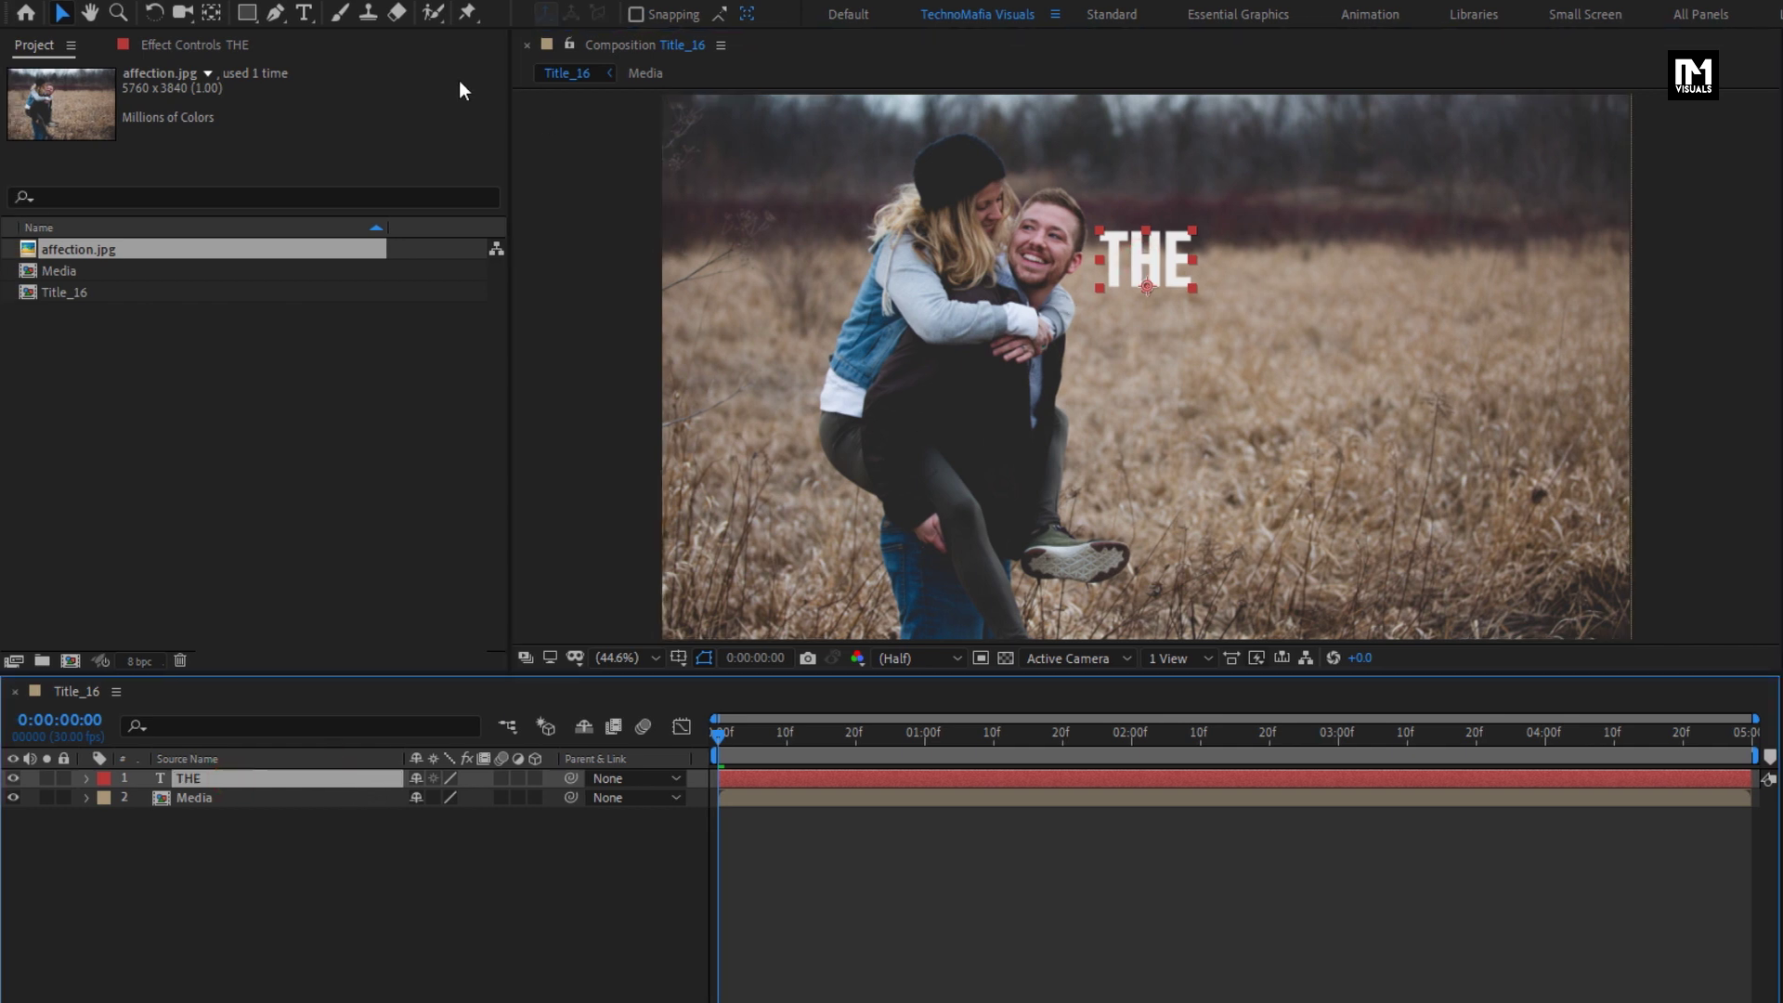
pyautogui.click(303, 13)
pyautogui.click(1108, 327)
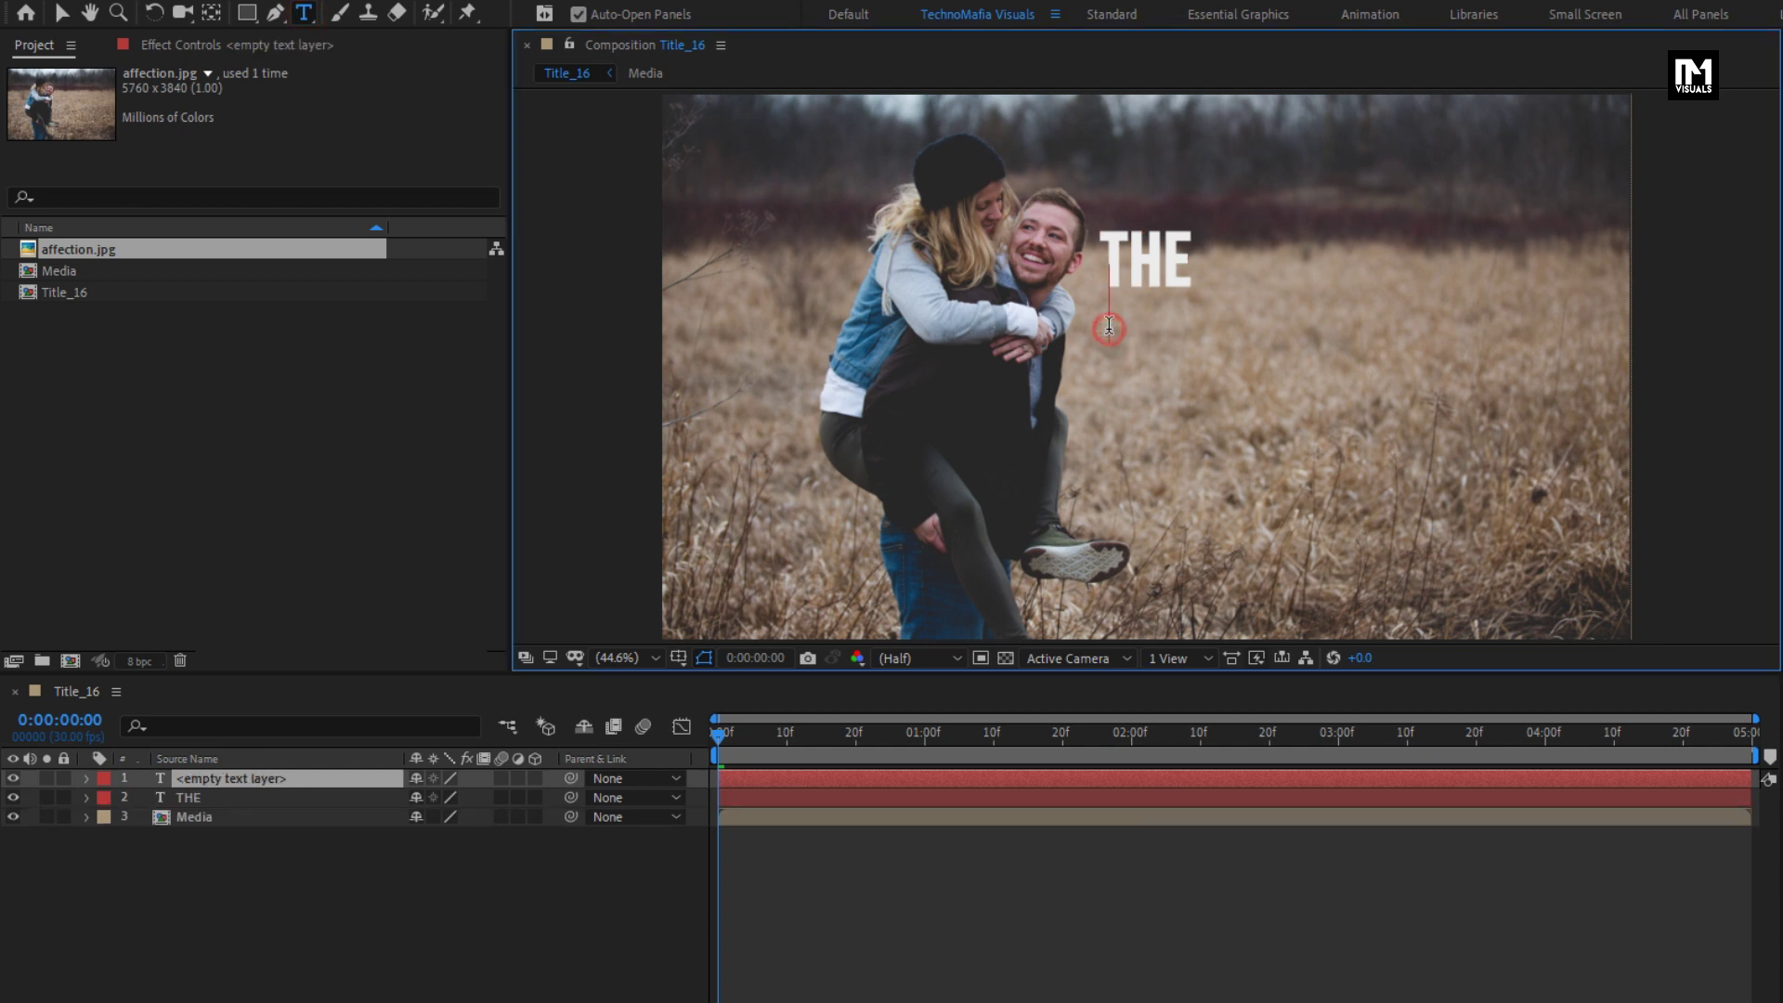
pyautogui.write('after')
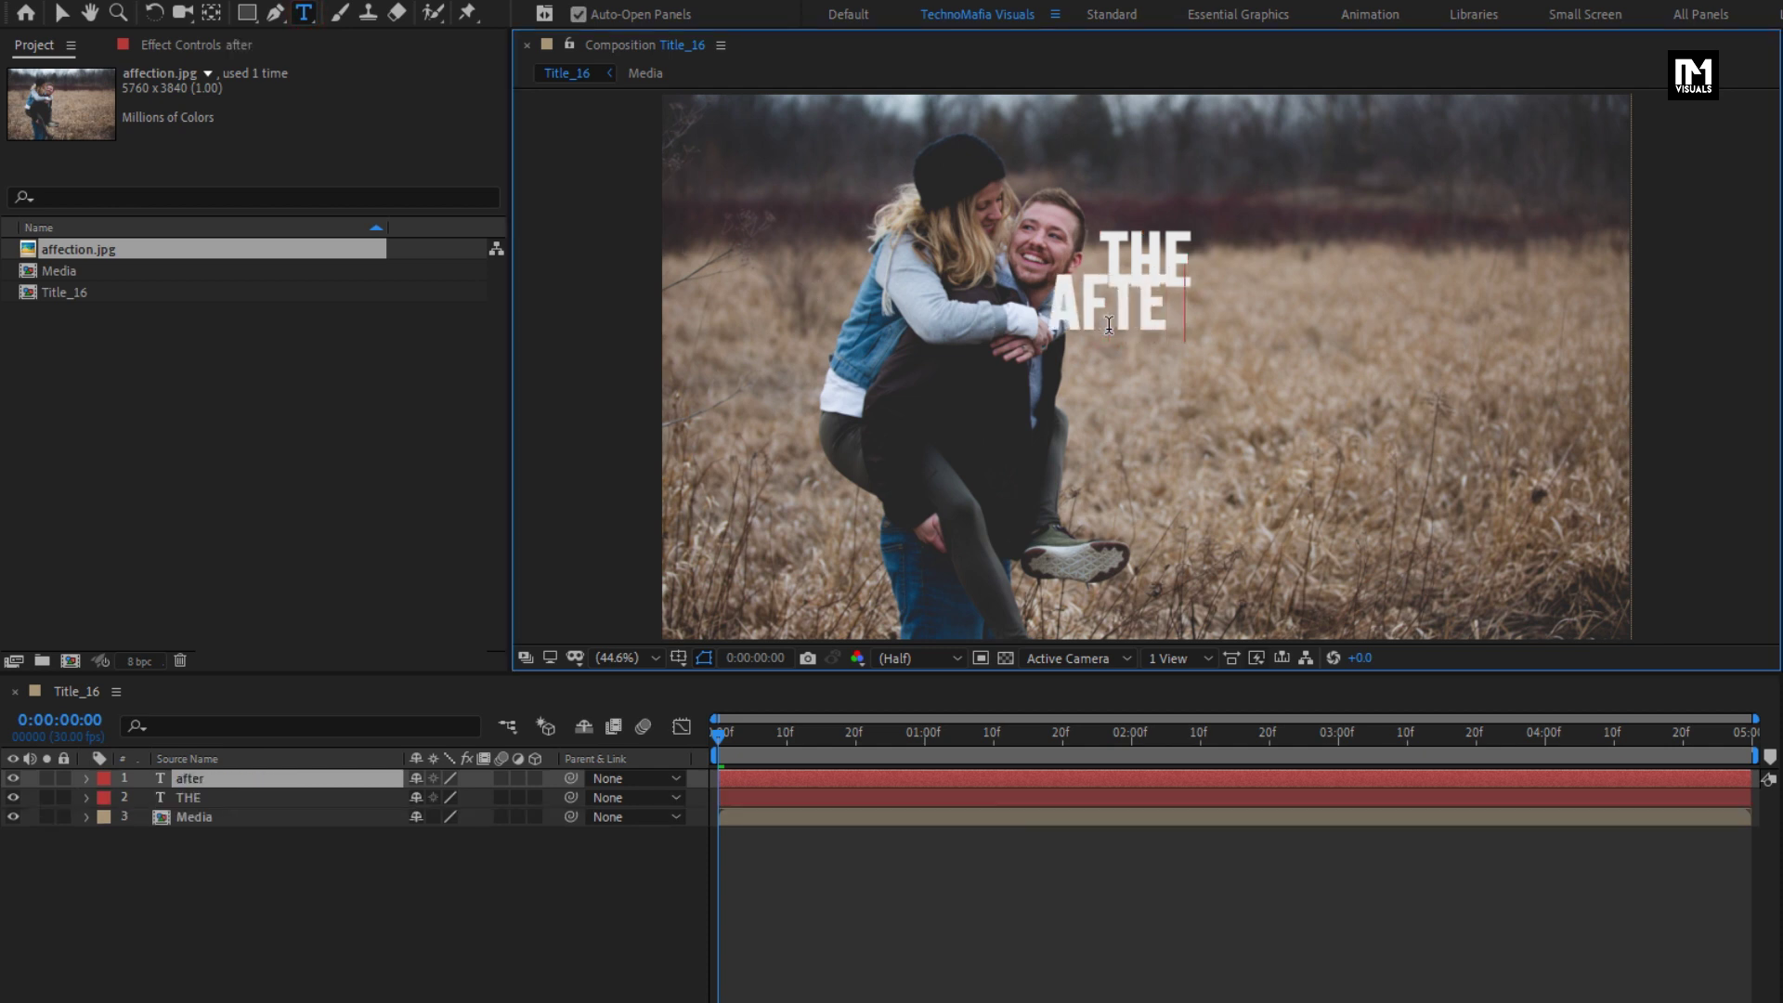
pyautogui.press('Escape')
pyautogui.click(1123, 402)
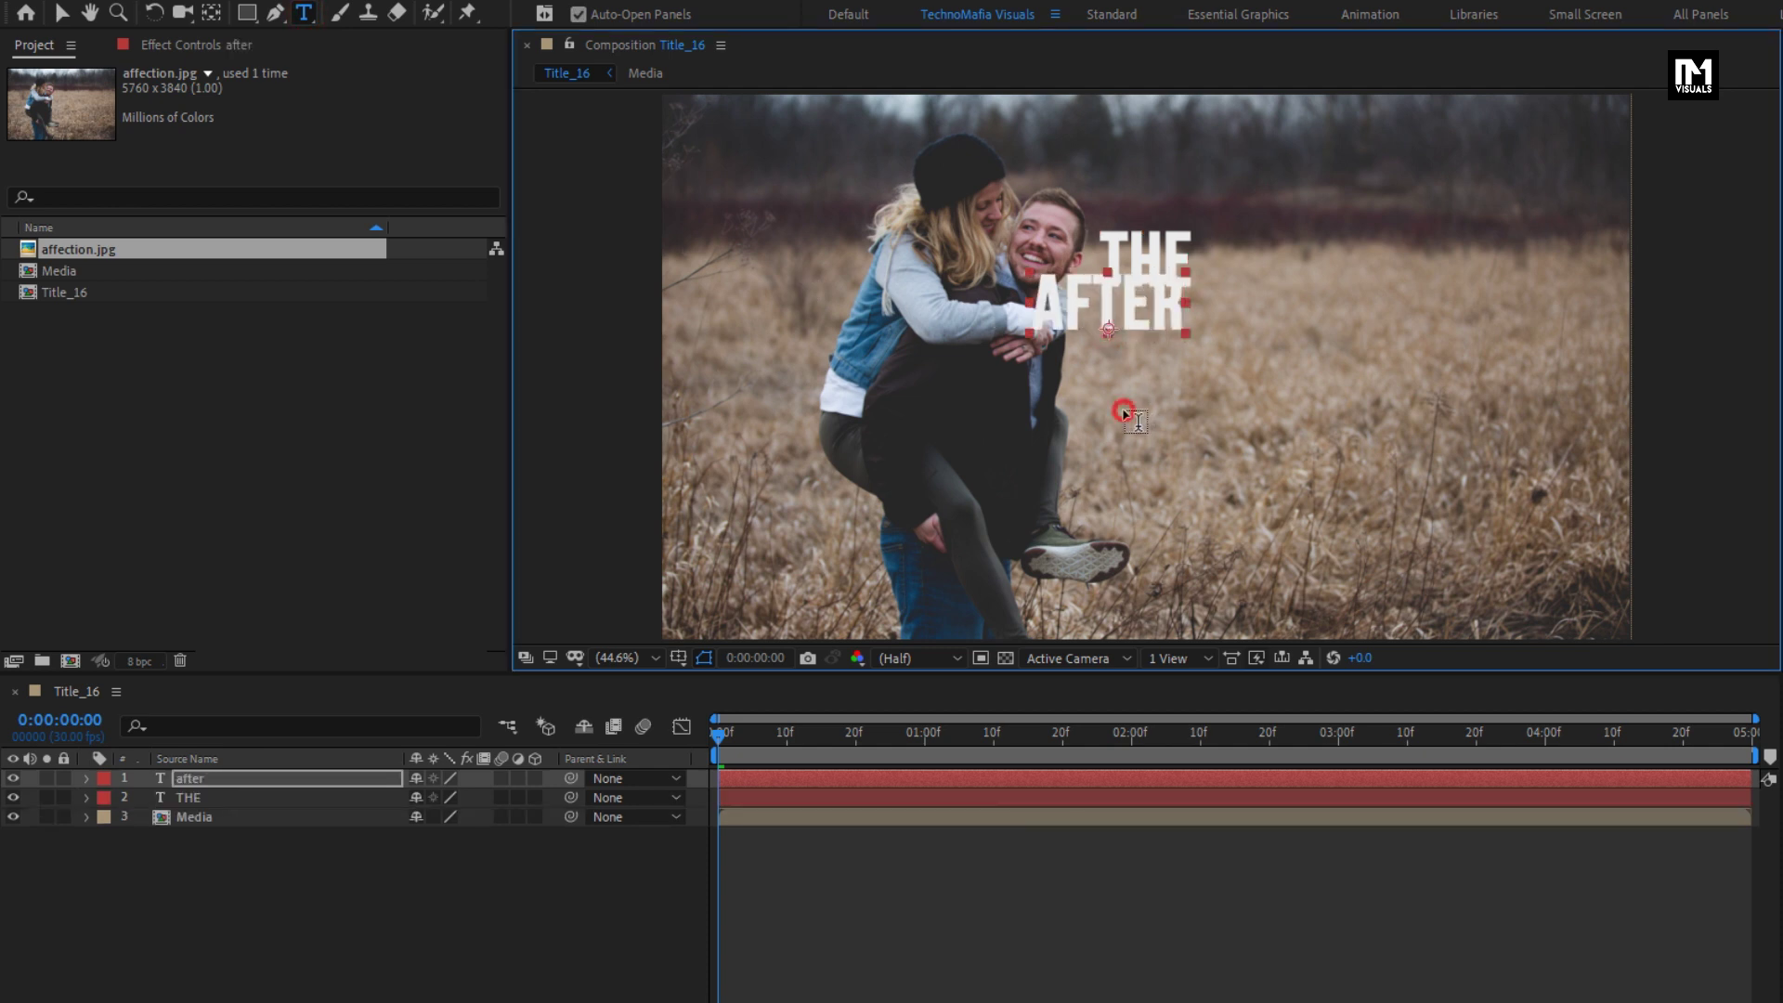
pyautogui.write('effects')
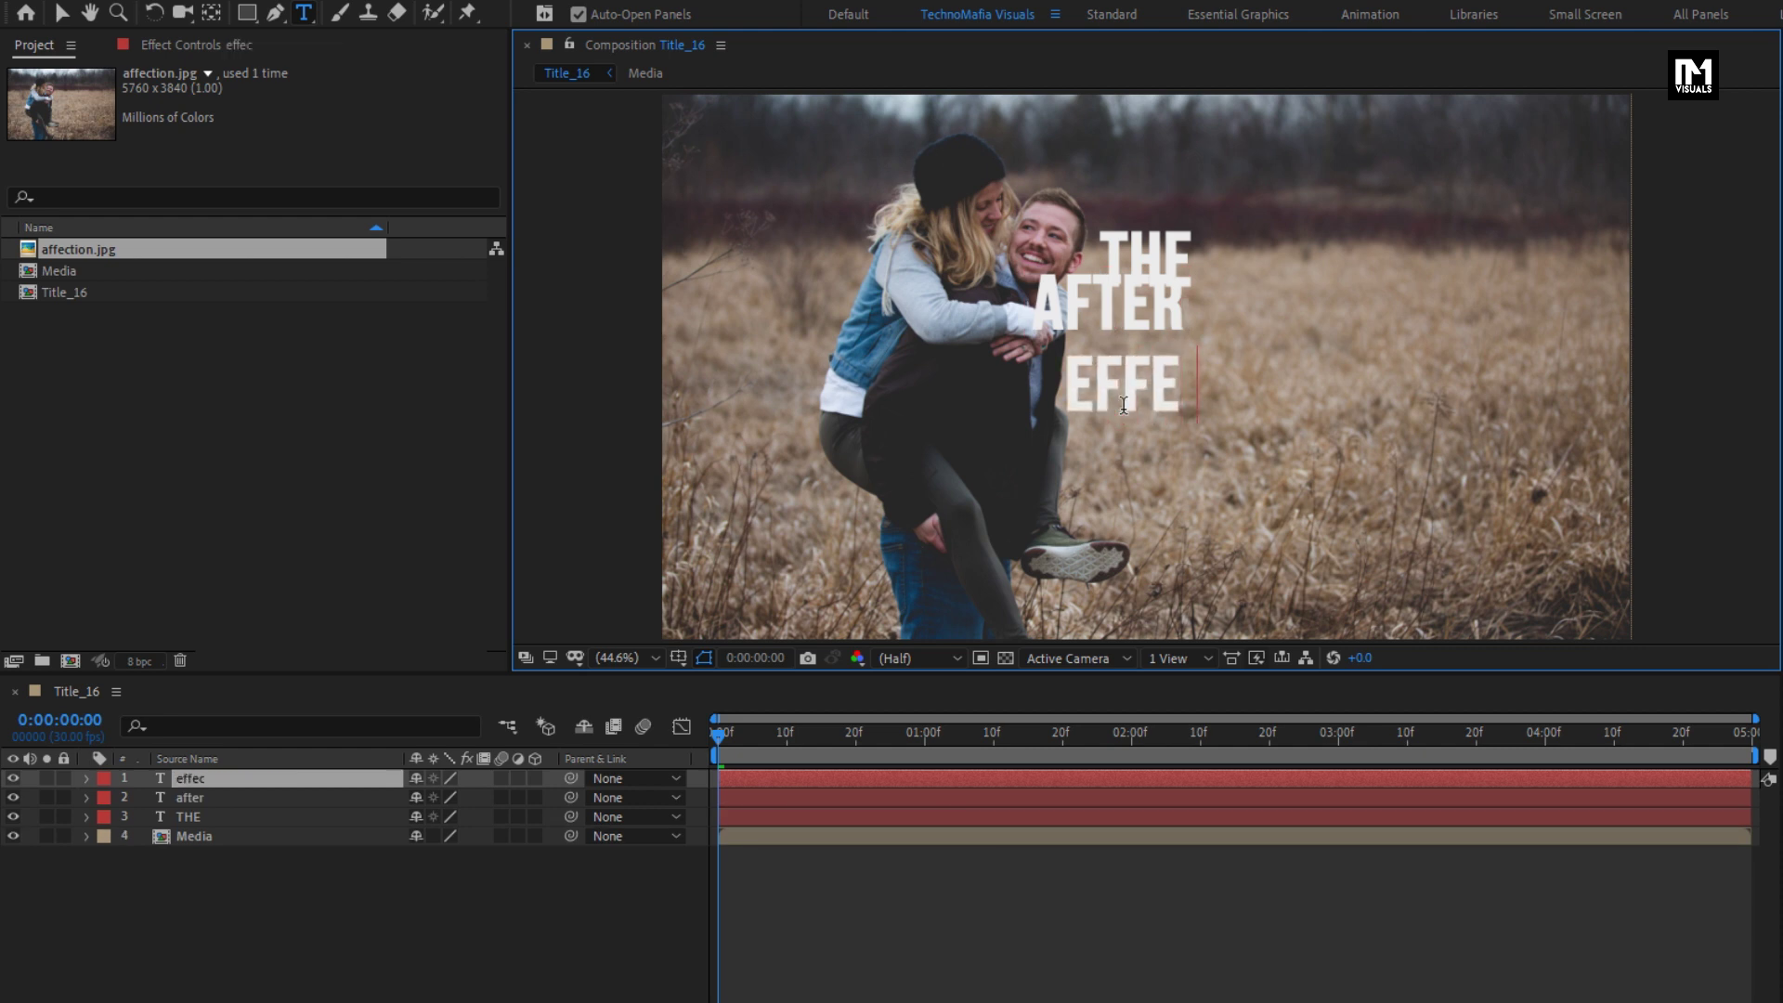
pyautogui.press('Escape')
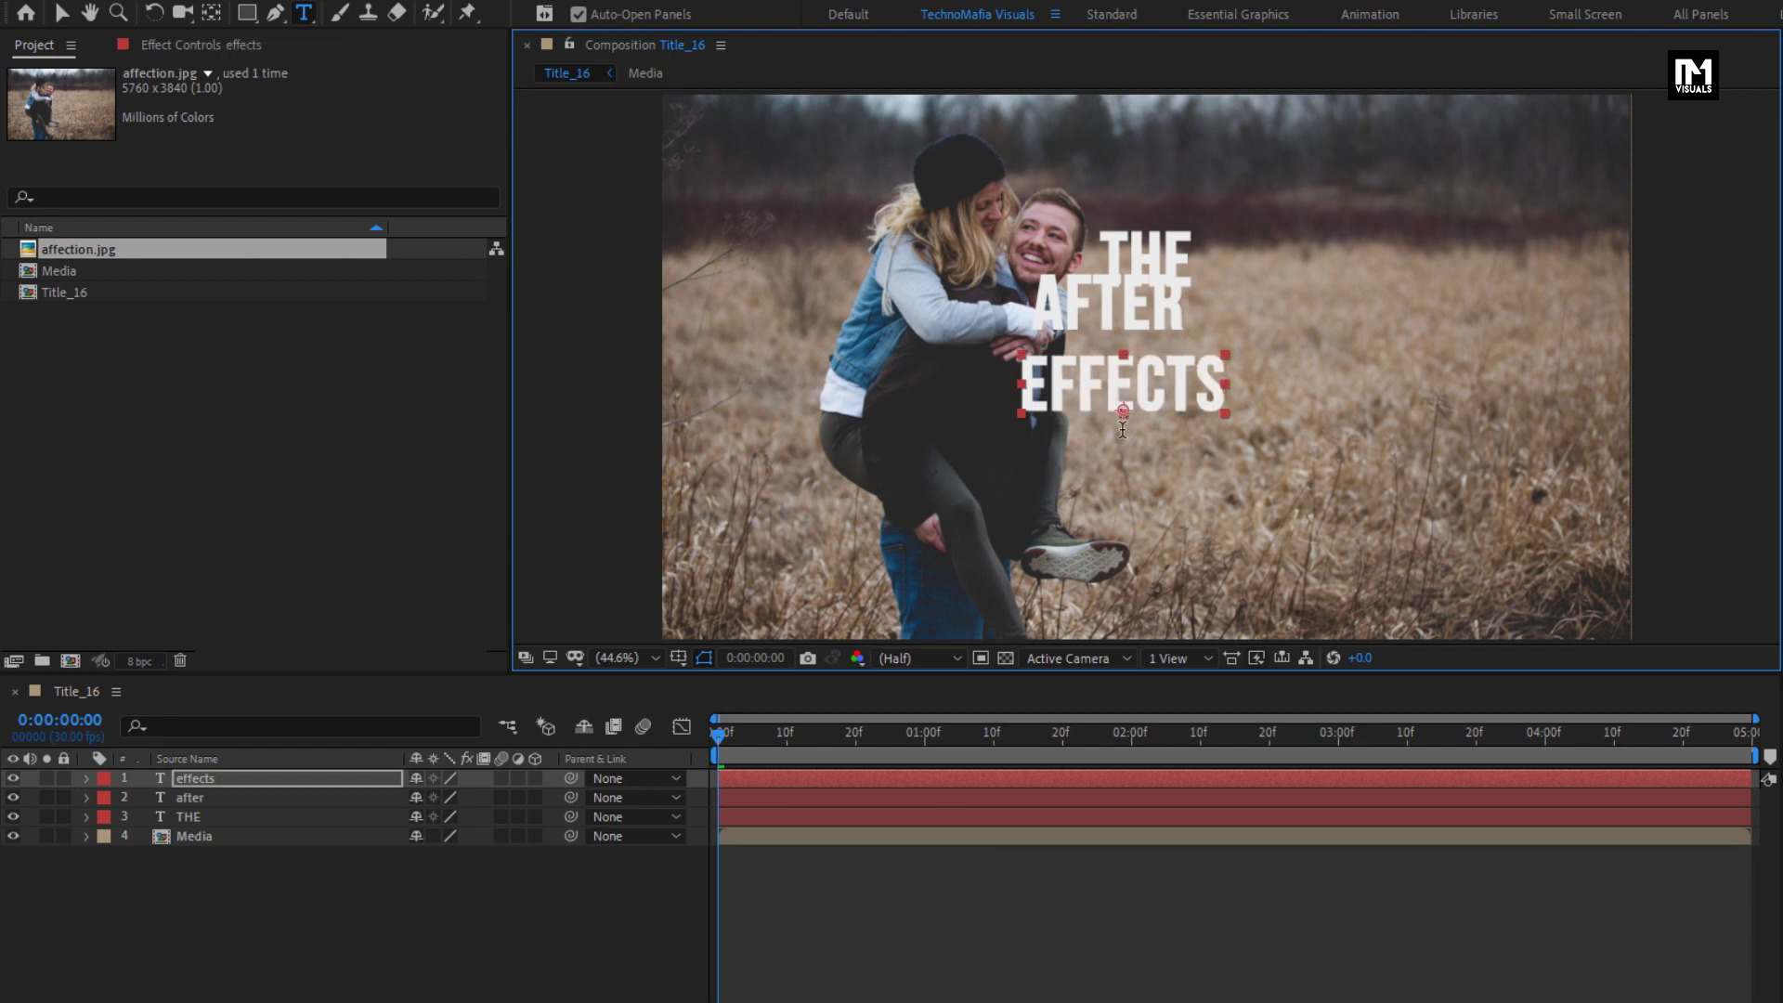
# Add another separate text layer reading "tutorial" below the word EFFECTS.
pyautogui.click(1123, 444)
pyautogui.write('tut')
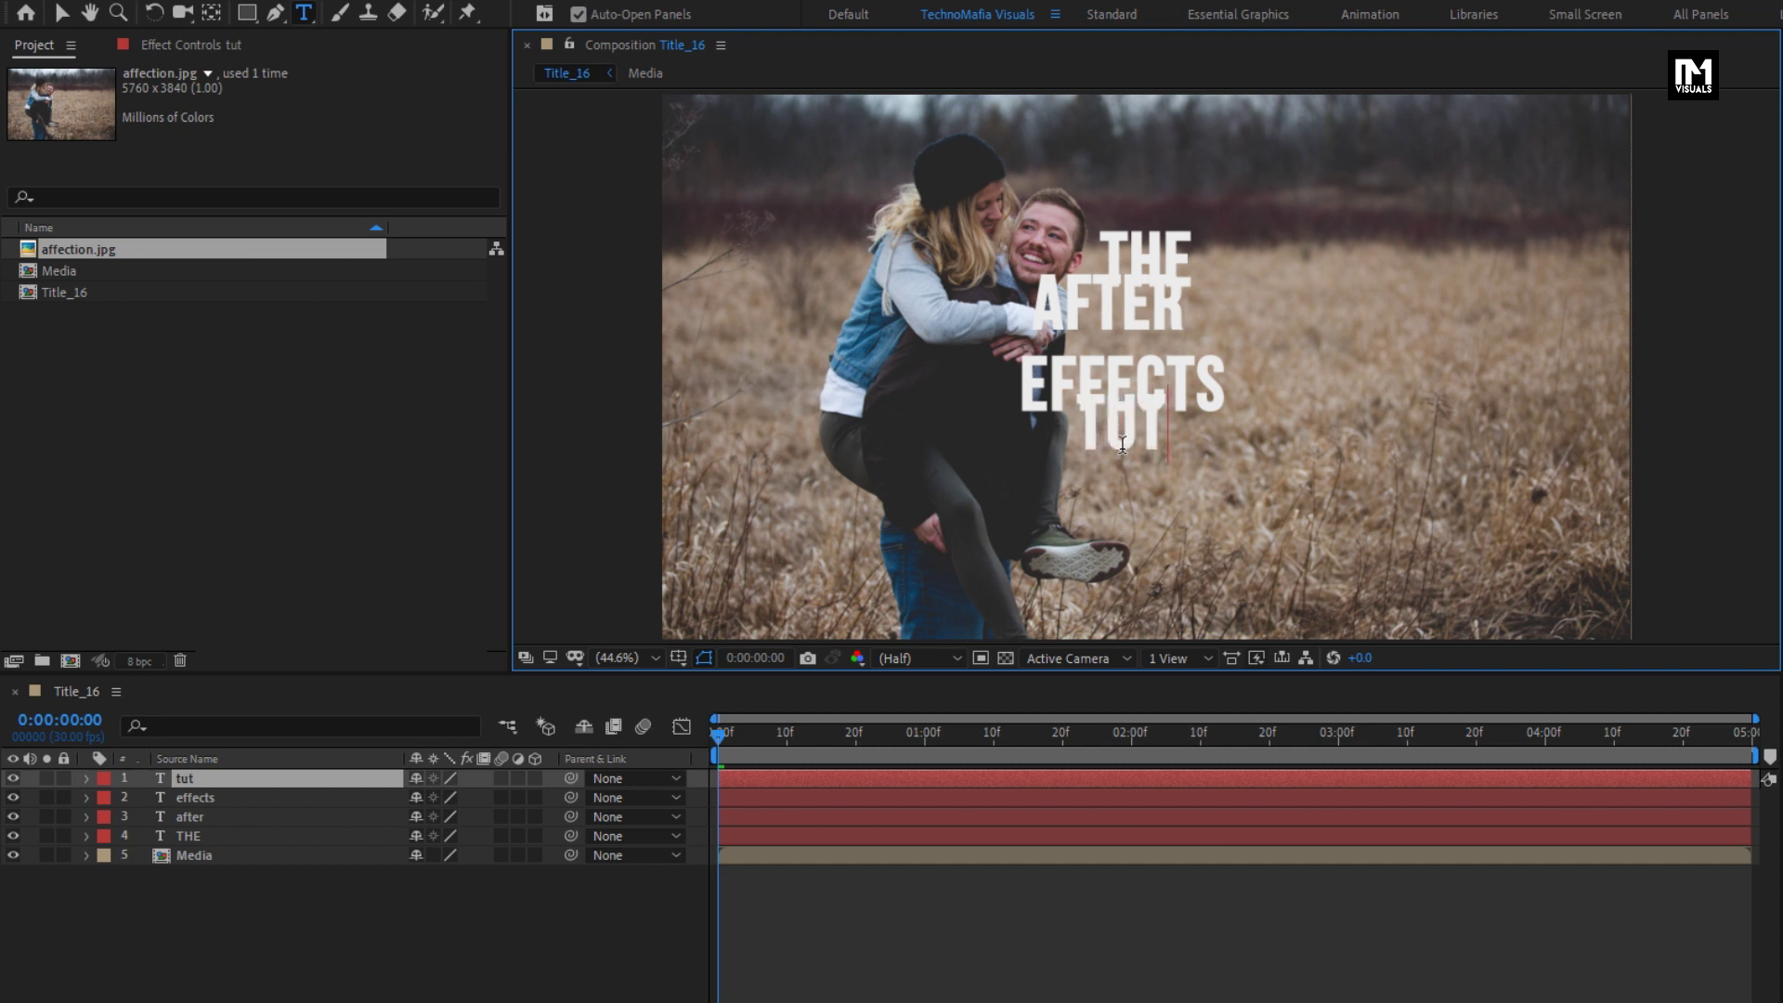
pyautogui.write('orial')
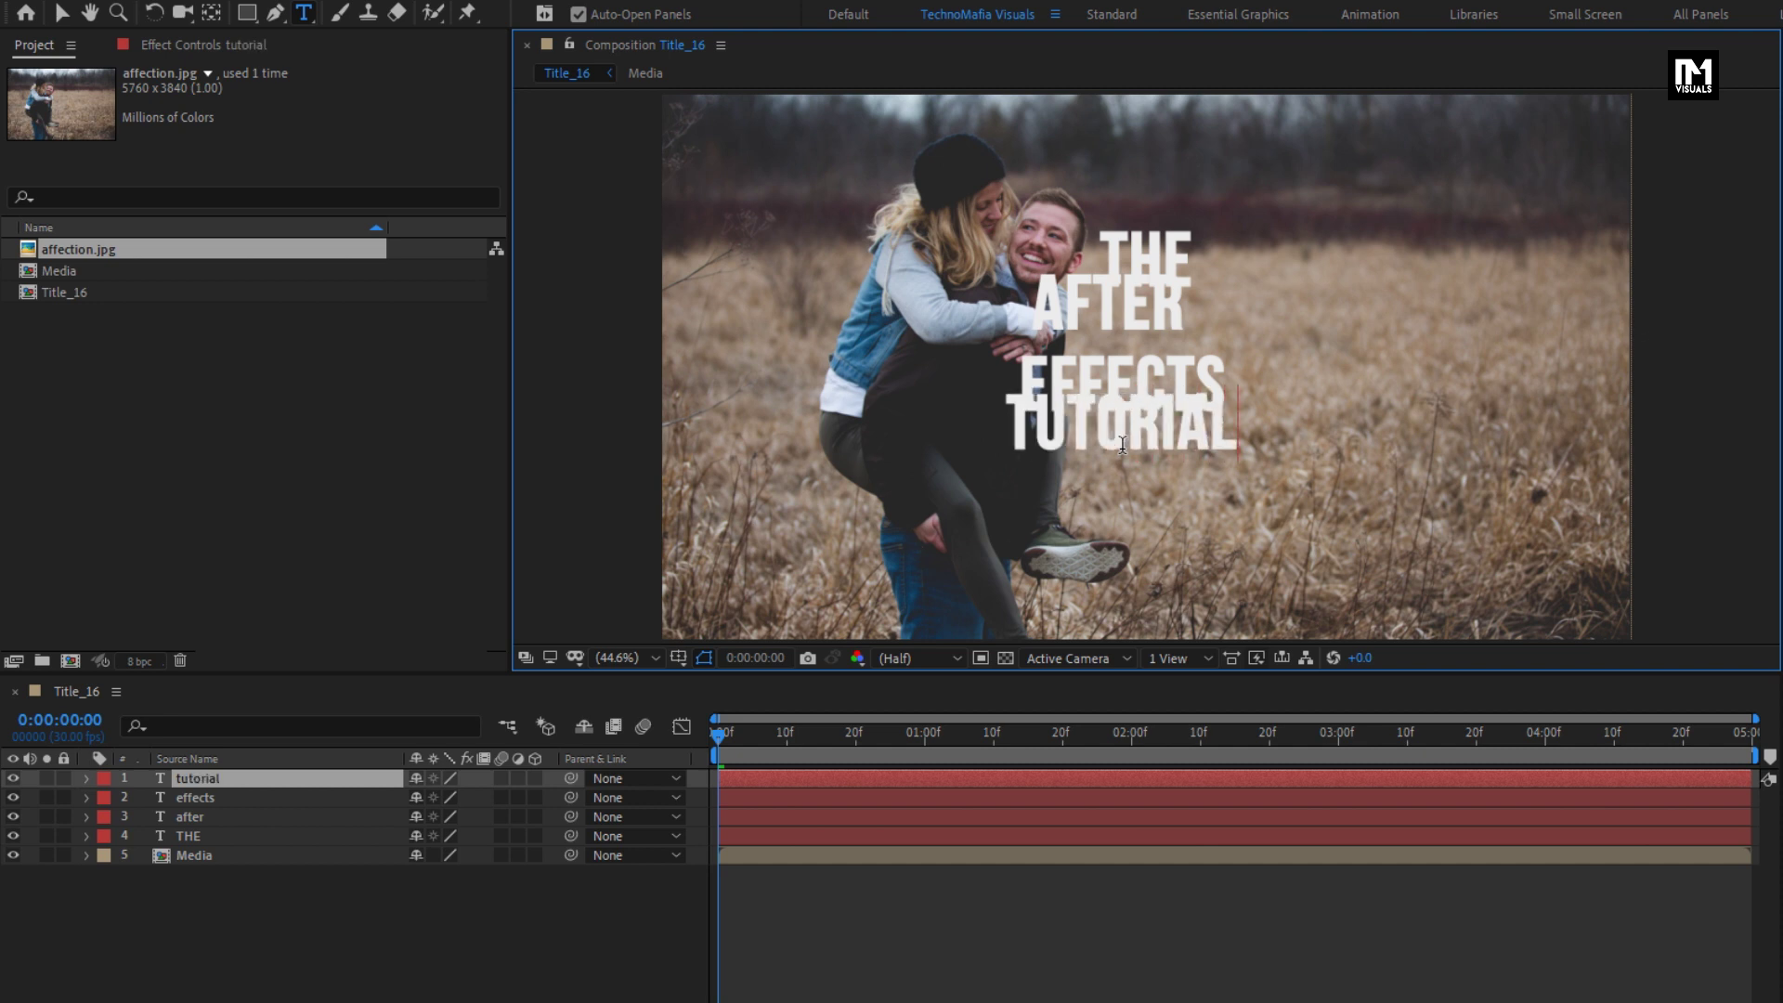
pyautogui.press('Escape')
# Arrange AFTER, EFFECTS and TUTORIAL in an evenly spaced stack under THE, with their left edges aligned.
pyautogui.press('v')
pyautogui.moveTo(1122, 448); pyautogui.dragTo(1179, 482)
pyautogui.click(1107, 314)
pyautogui.moveTo(1108, 313)
pyautogui.mouseDown()
pyautogui.moveTo(1155, 310)
pyautogui.moveTo(1139, 316)
pyautogui.mouseUp()
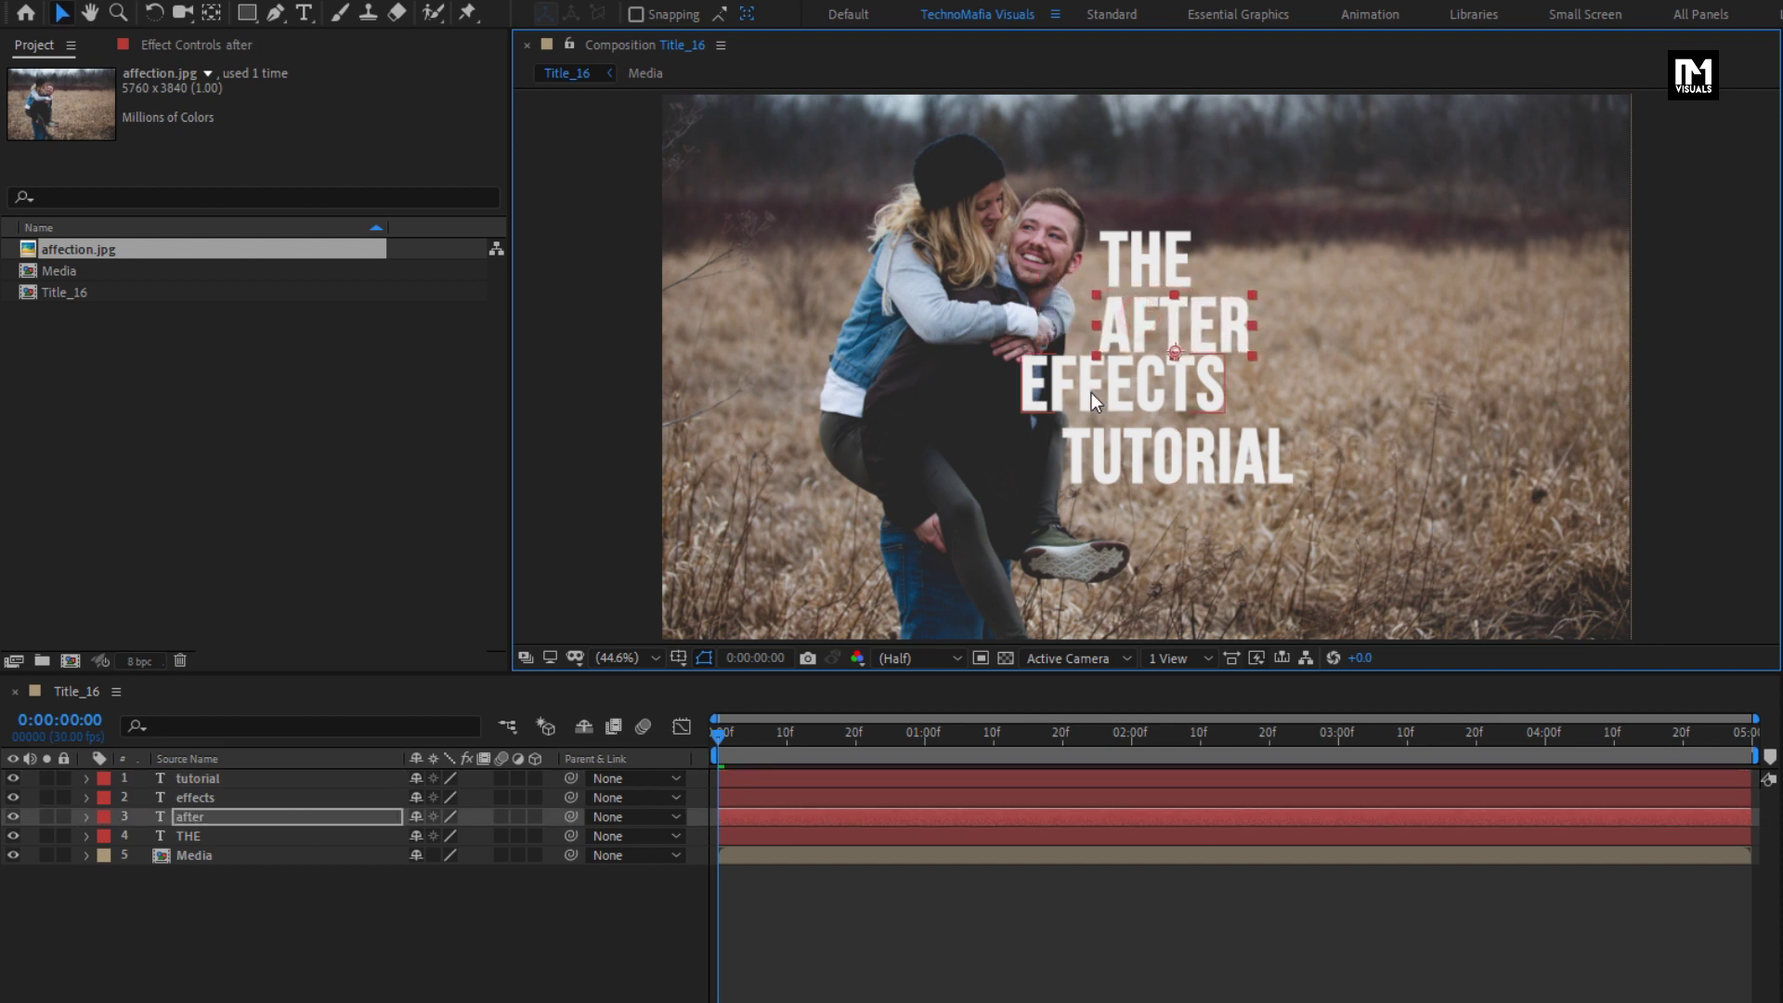
pyautogui.moveTo(1090, 392); pyautogui.dragTo(1167, 398)
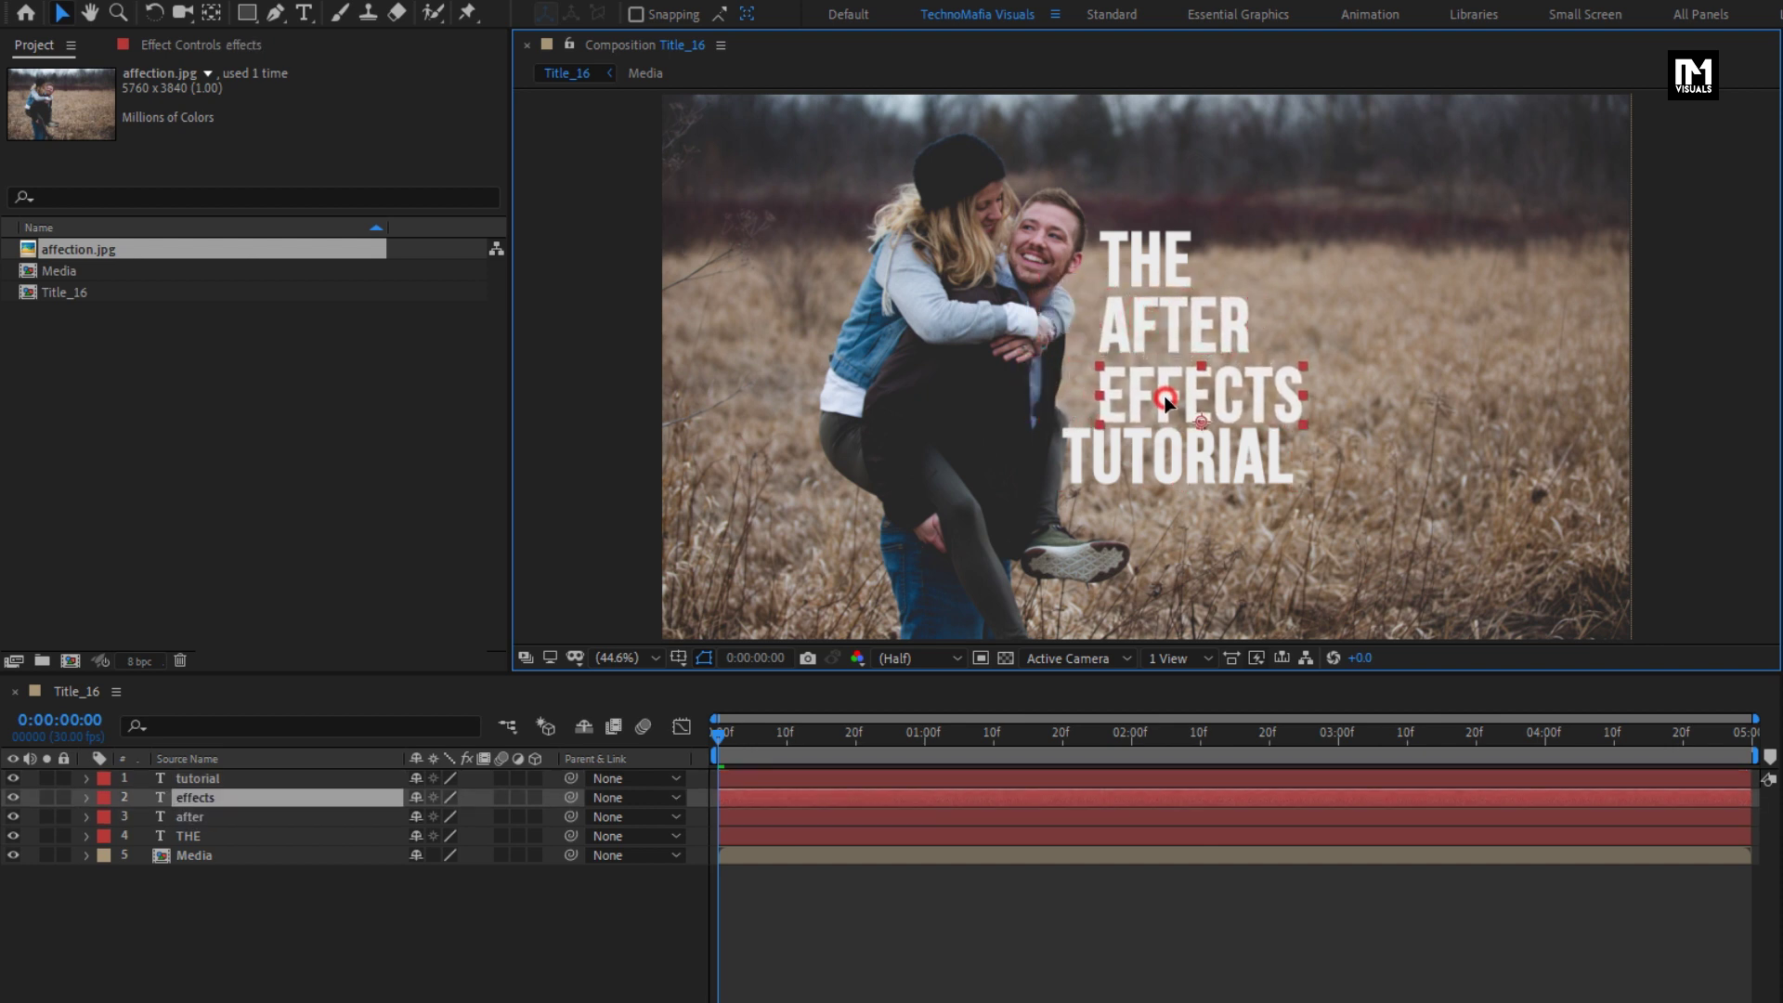
pyautogui.moveTo(1122, 453); pyautogui.dragTo(1153, 456)
pyautogui.click(1134, 320)
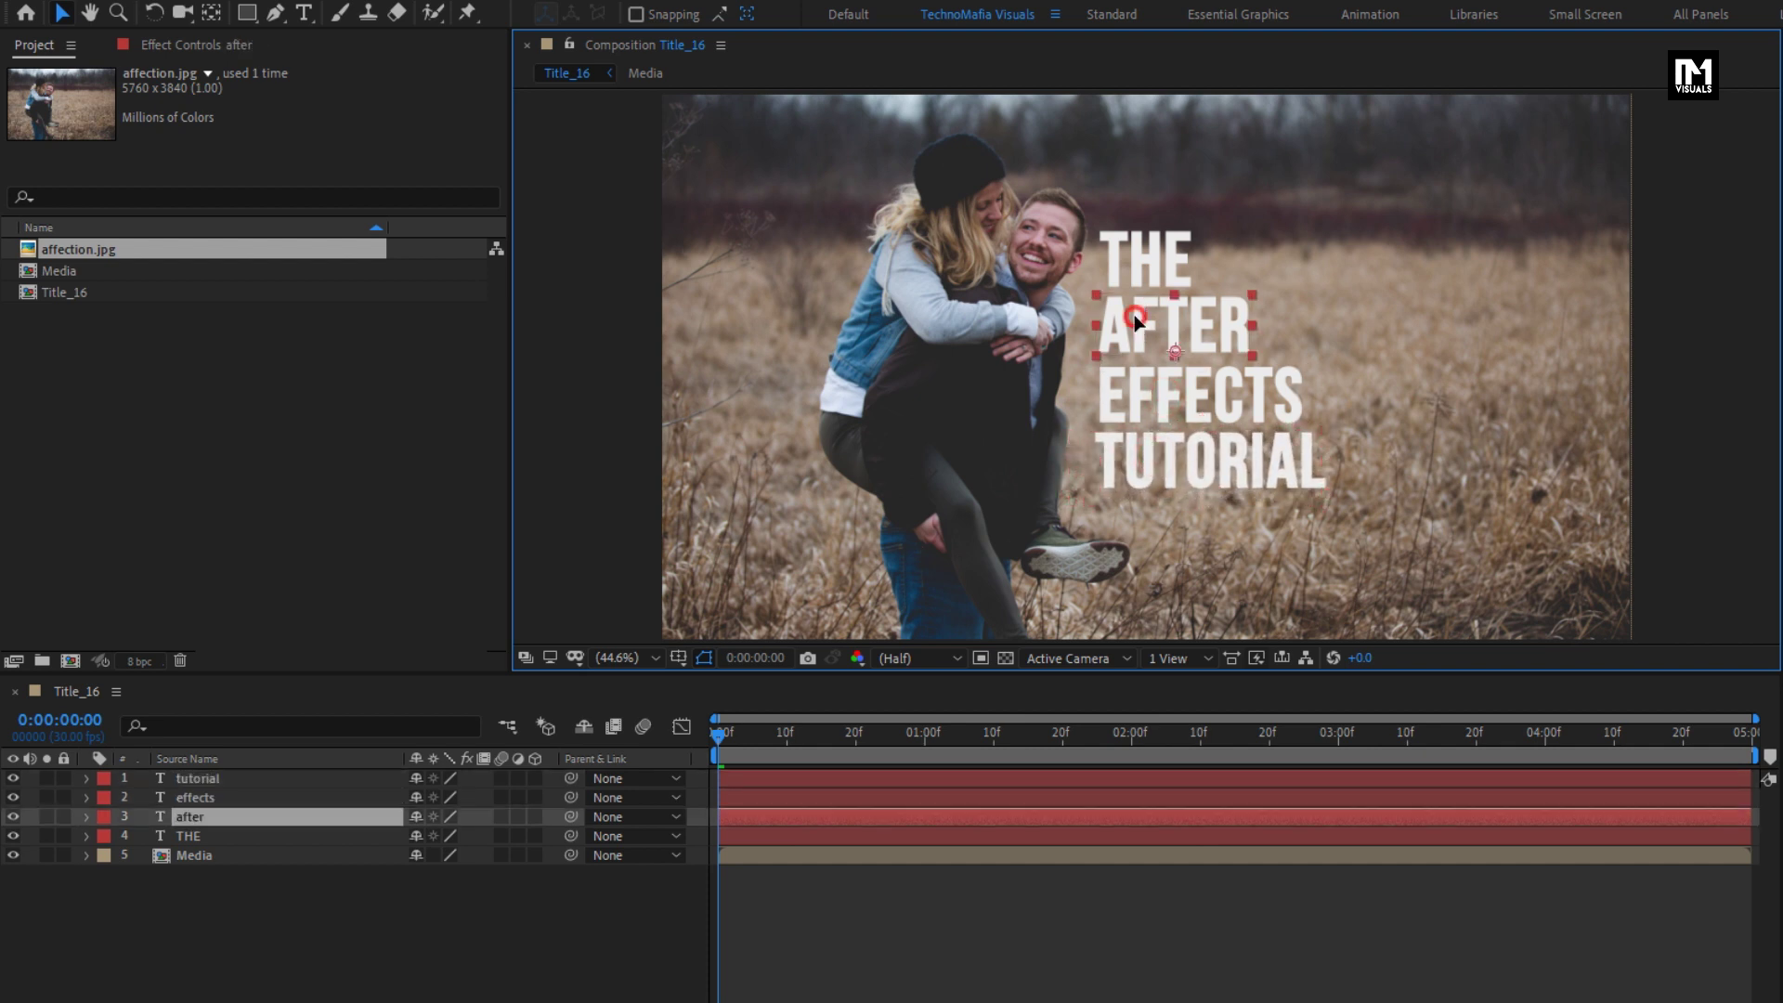
pyautogui.moveTo(1137, 322); pyautogui.dragTo(1140, 324)
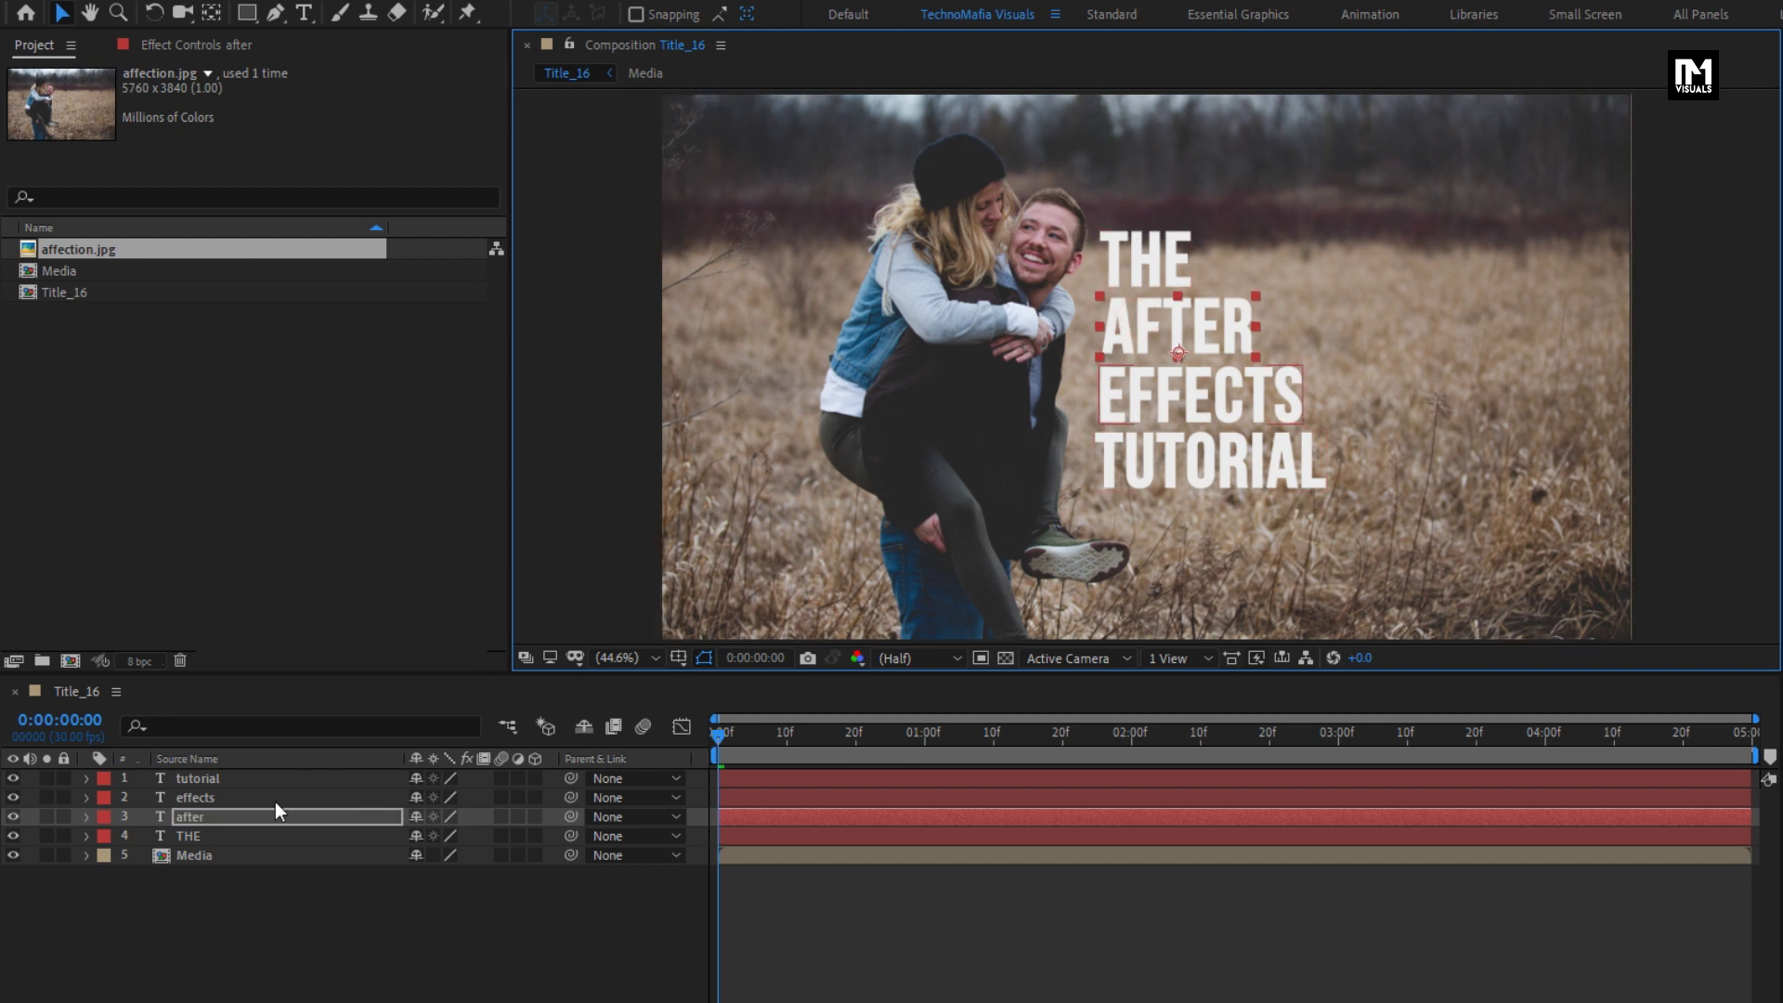
# Pre-compose the THE text layer into a new composition named text_1.
pyautogui.click(232, 830)
pyautogui.rightClick(226, 832)
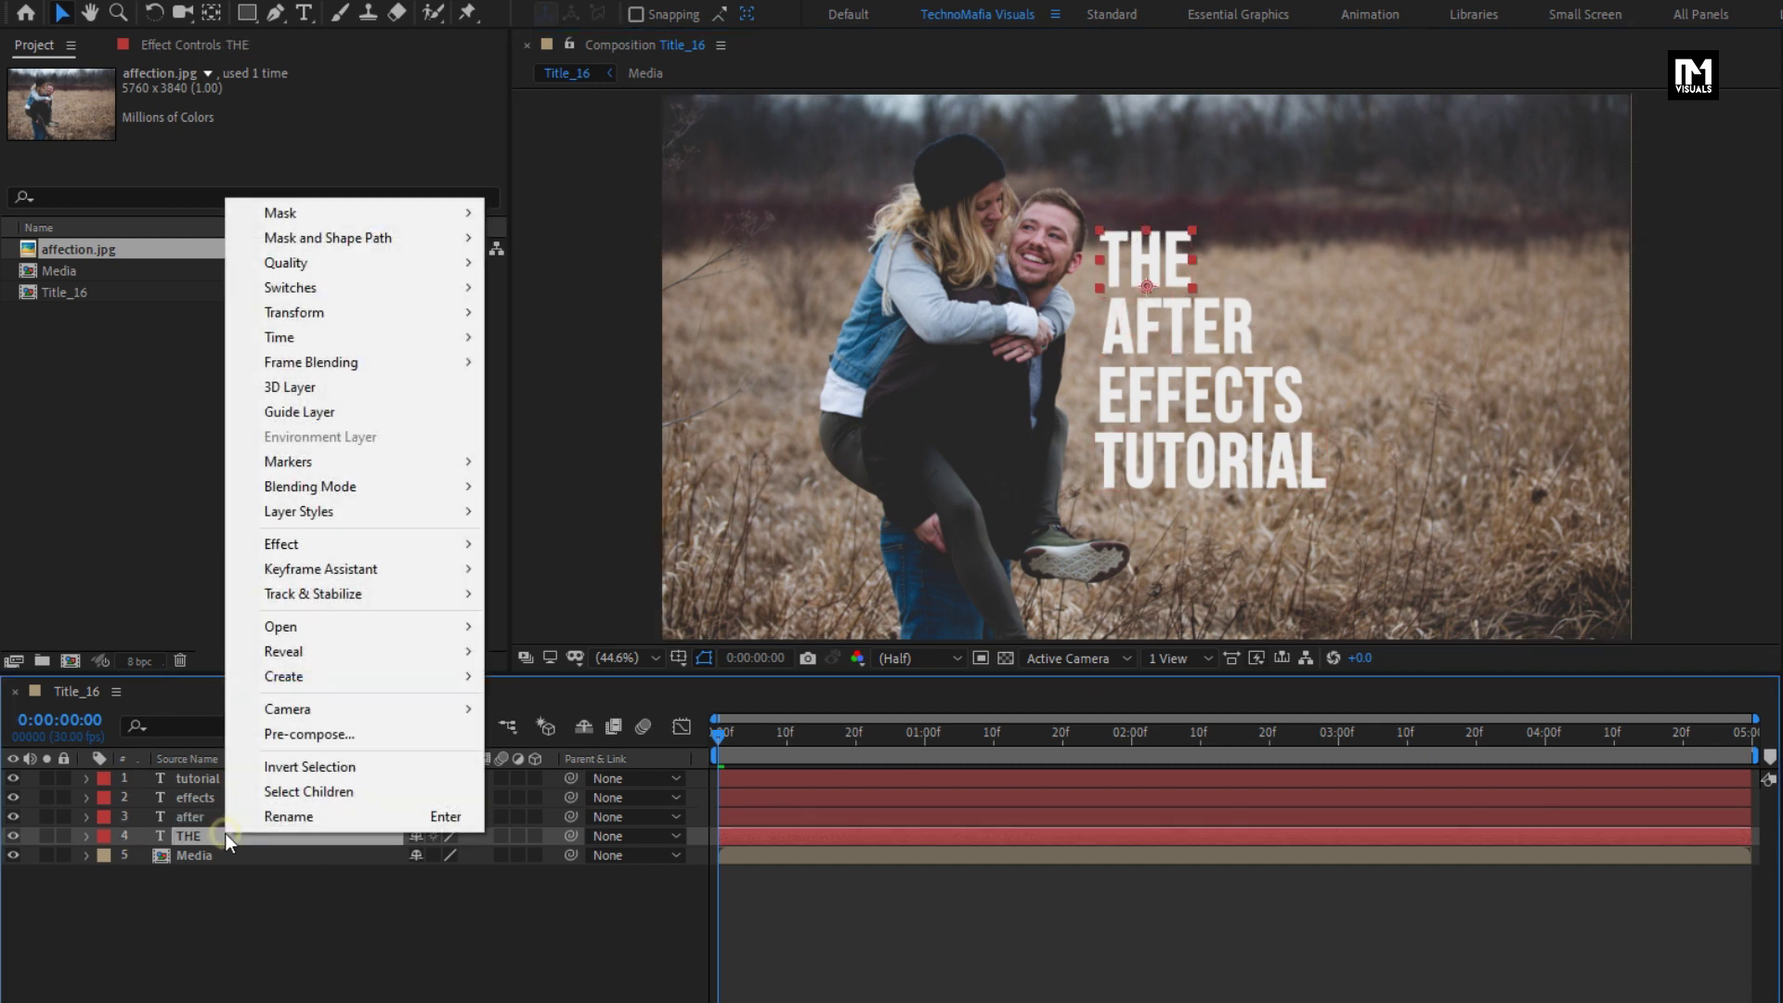
pyautogui.click(265, 736)
pyautogui.write('te')
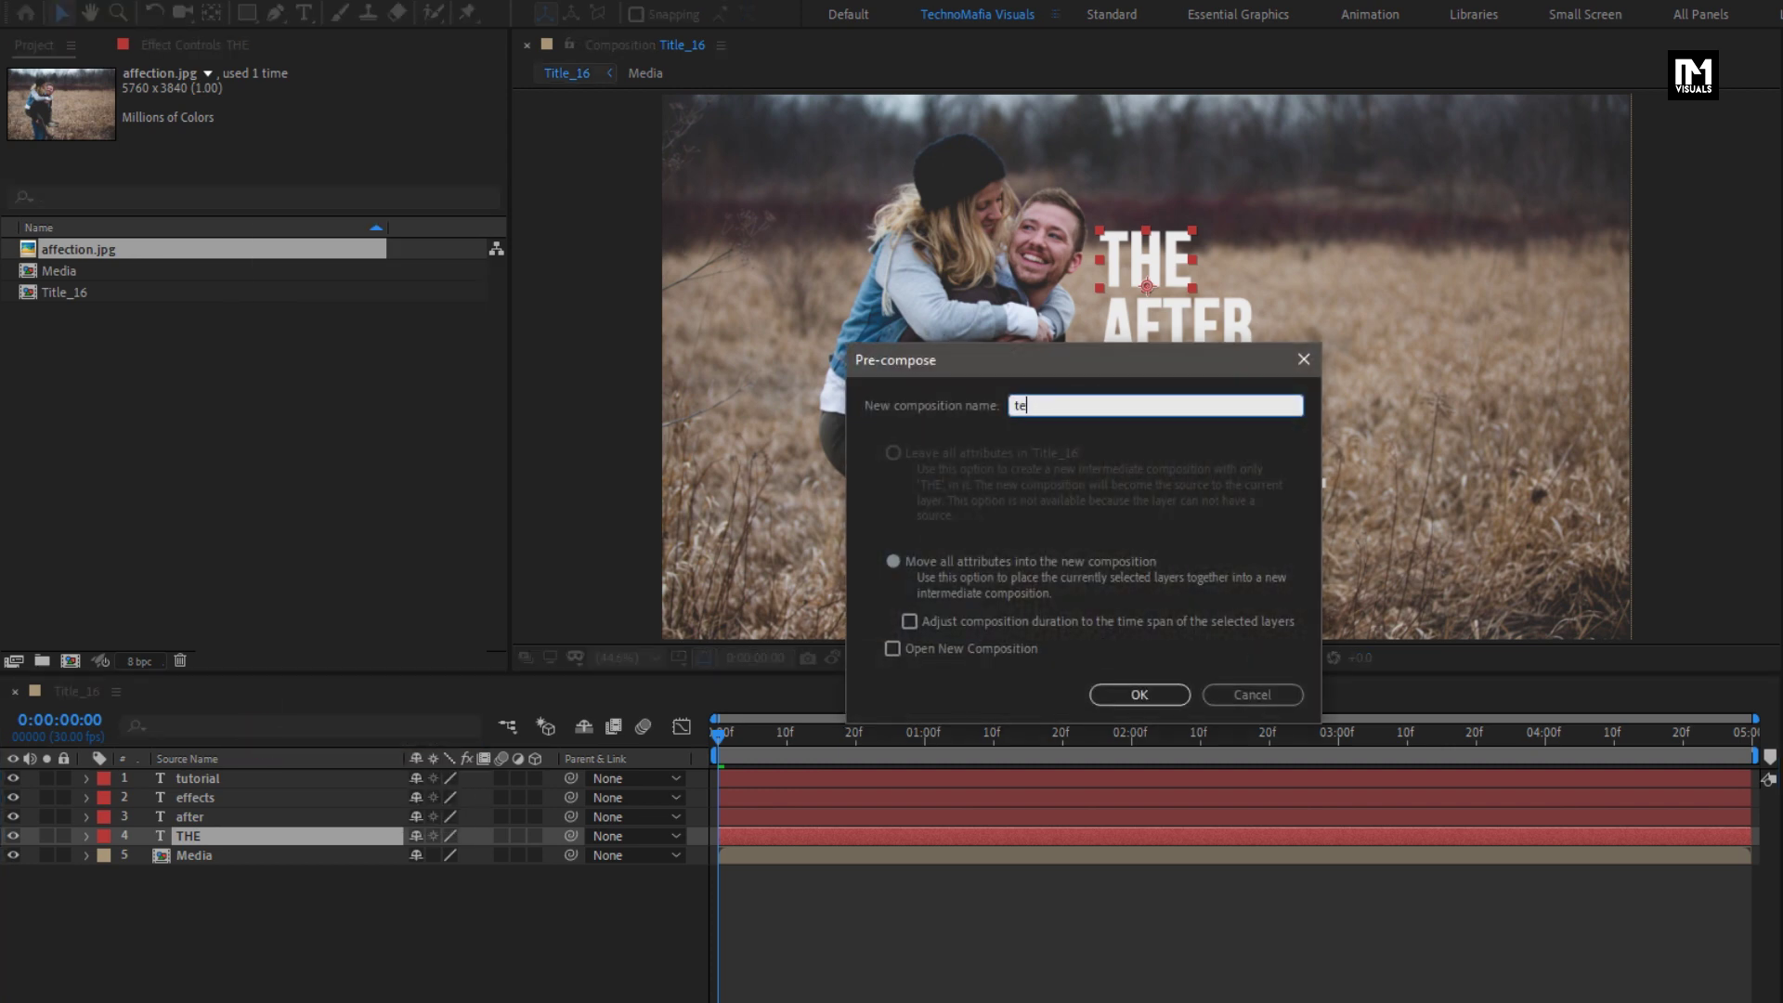
pyautogui.write('xt_1')
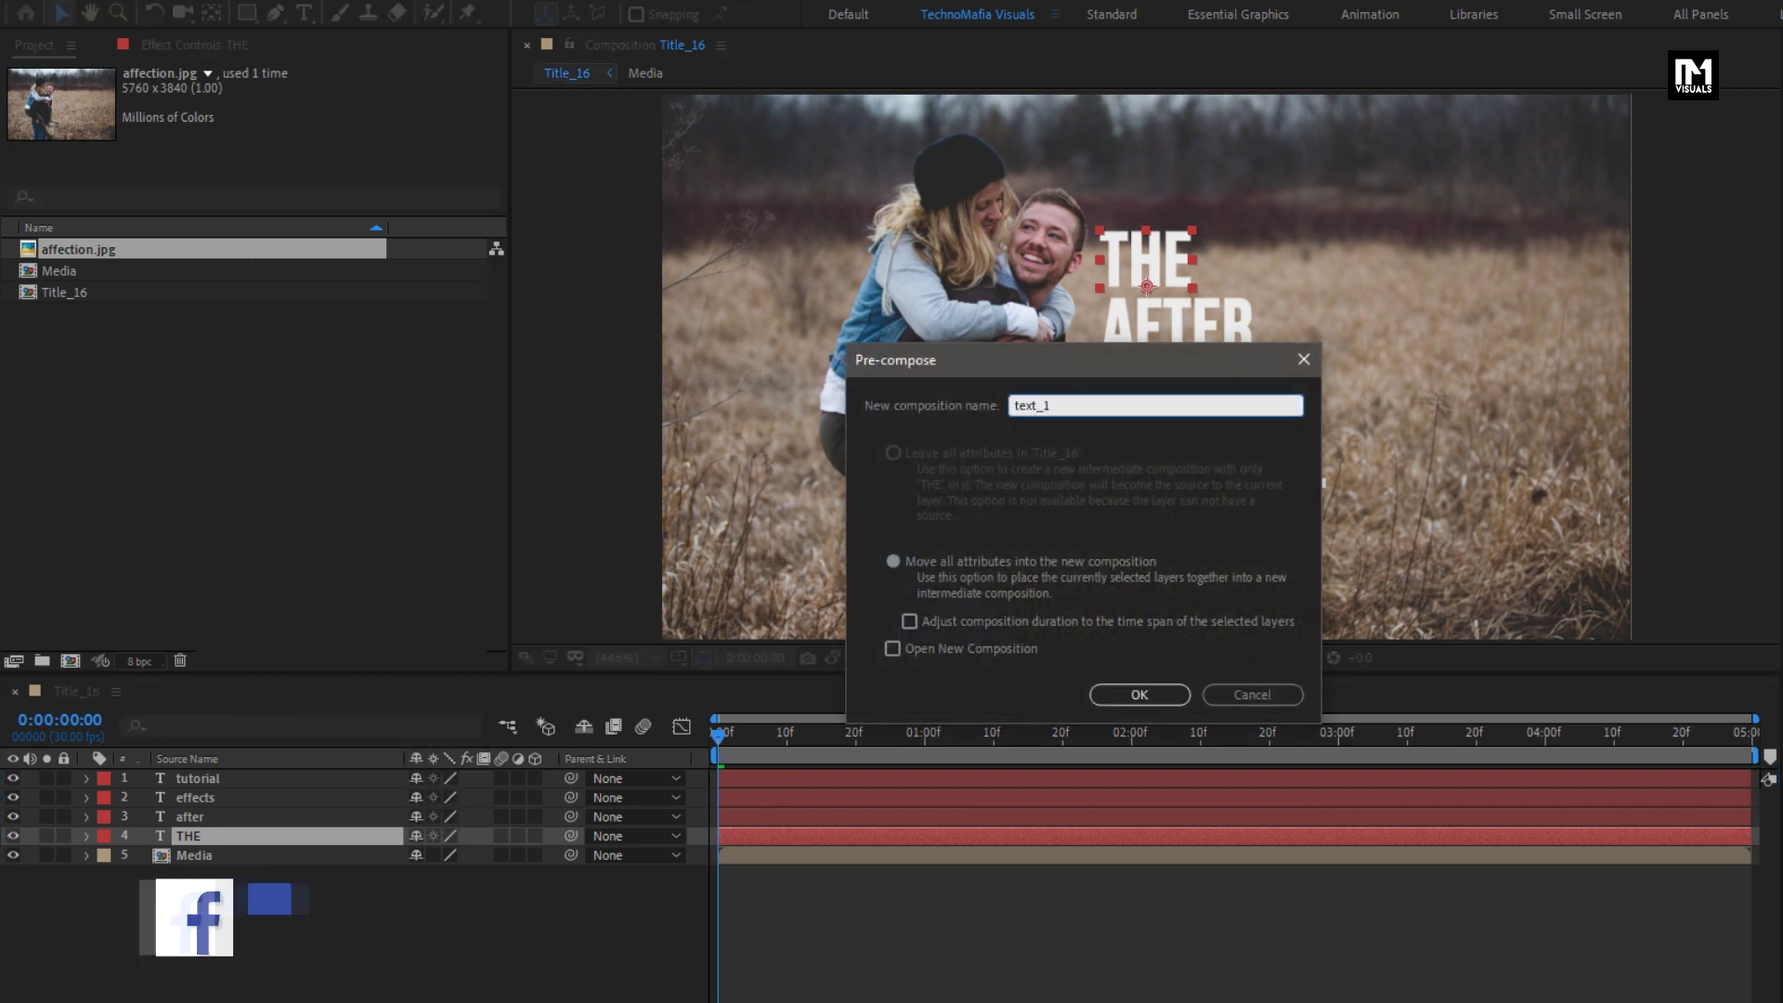
pyautogui.click(1107, 700)
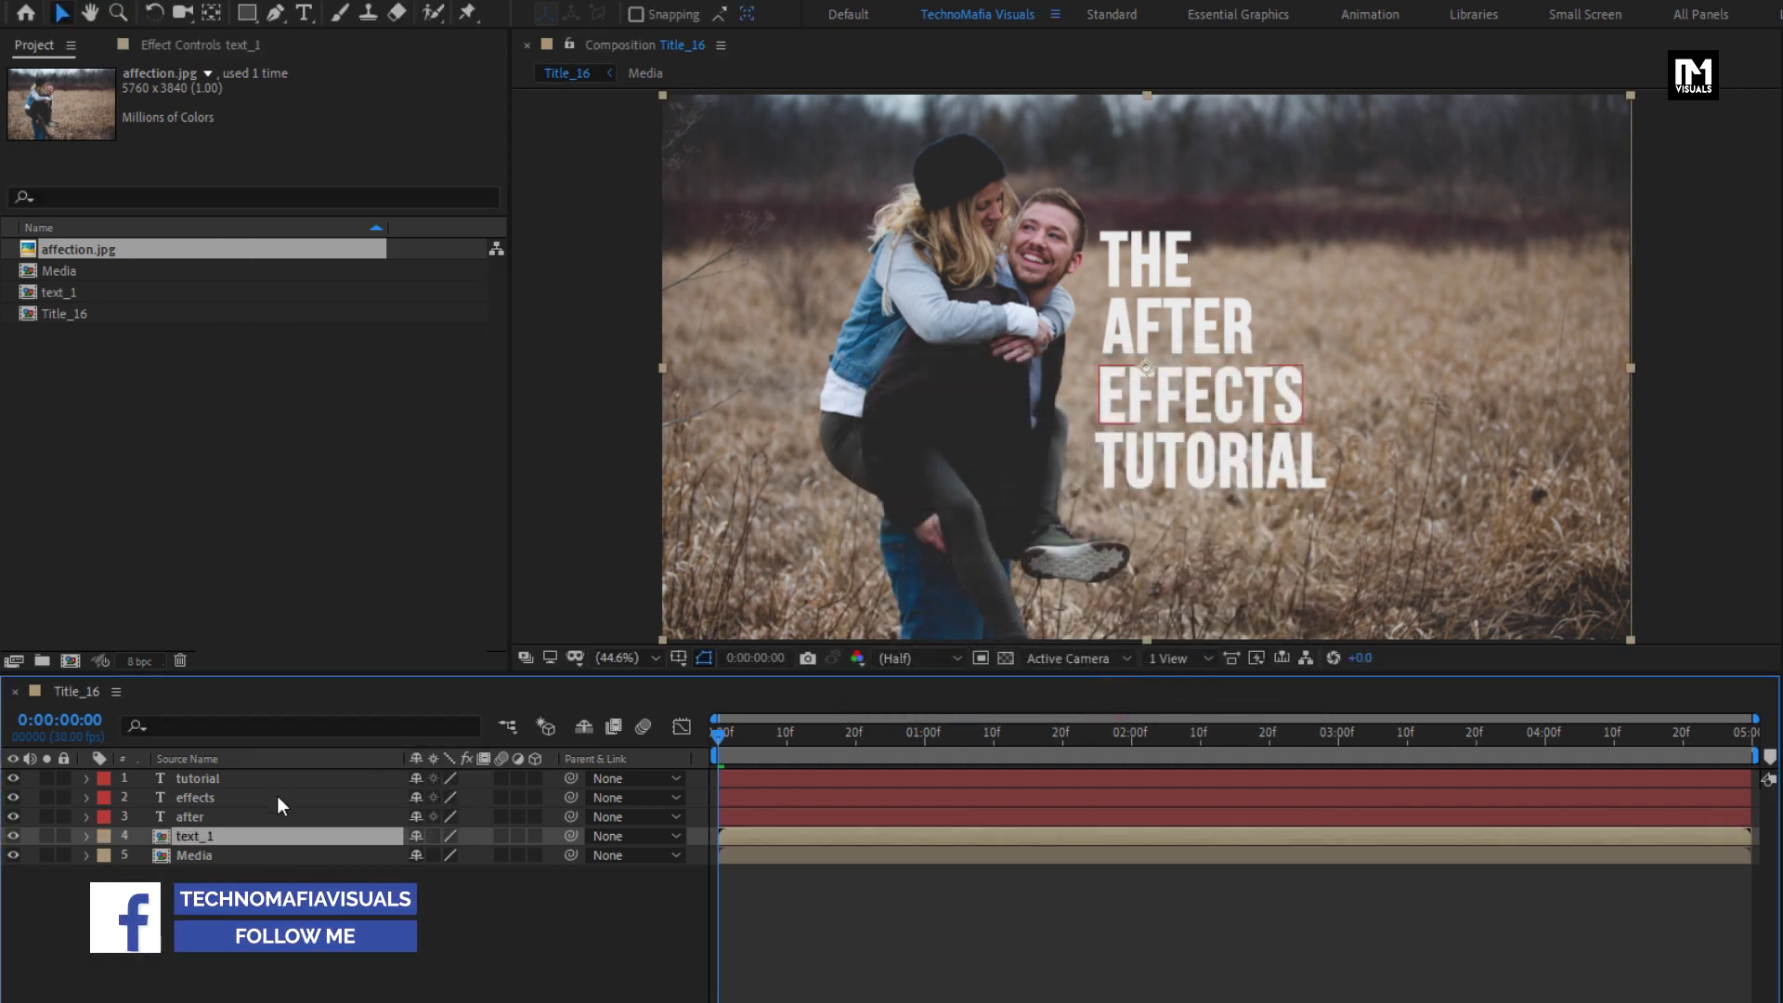
# Pre-compose the "after" text layer into a new composition named Text_2.
pyautogui.click(215, 815)
pyautogui.rightClick(214, 815)
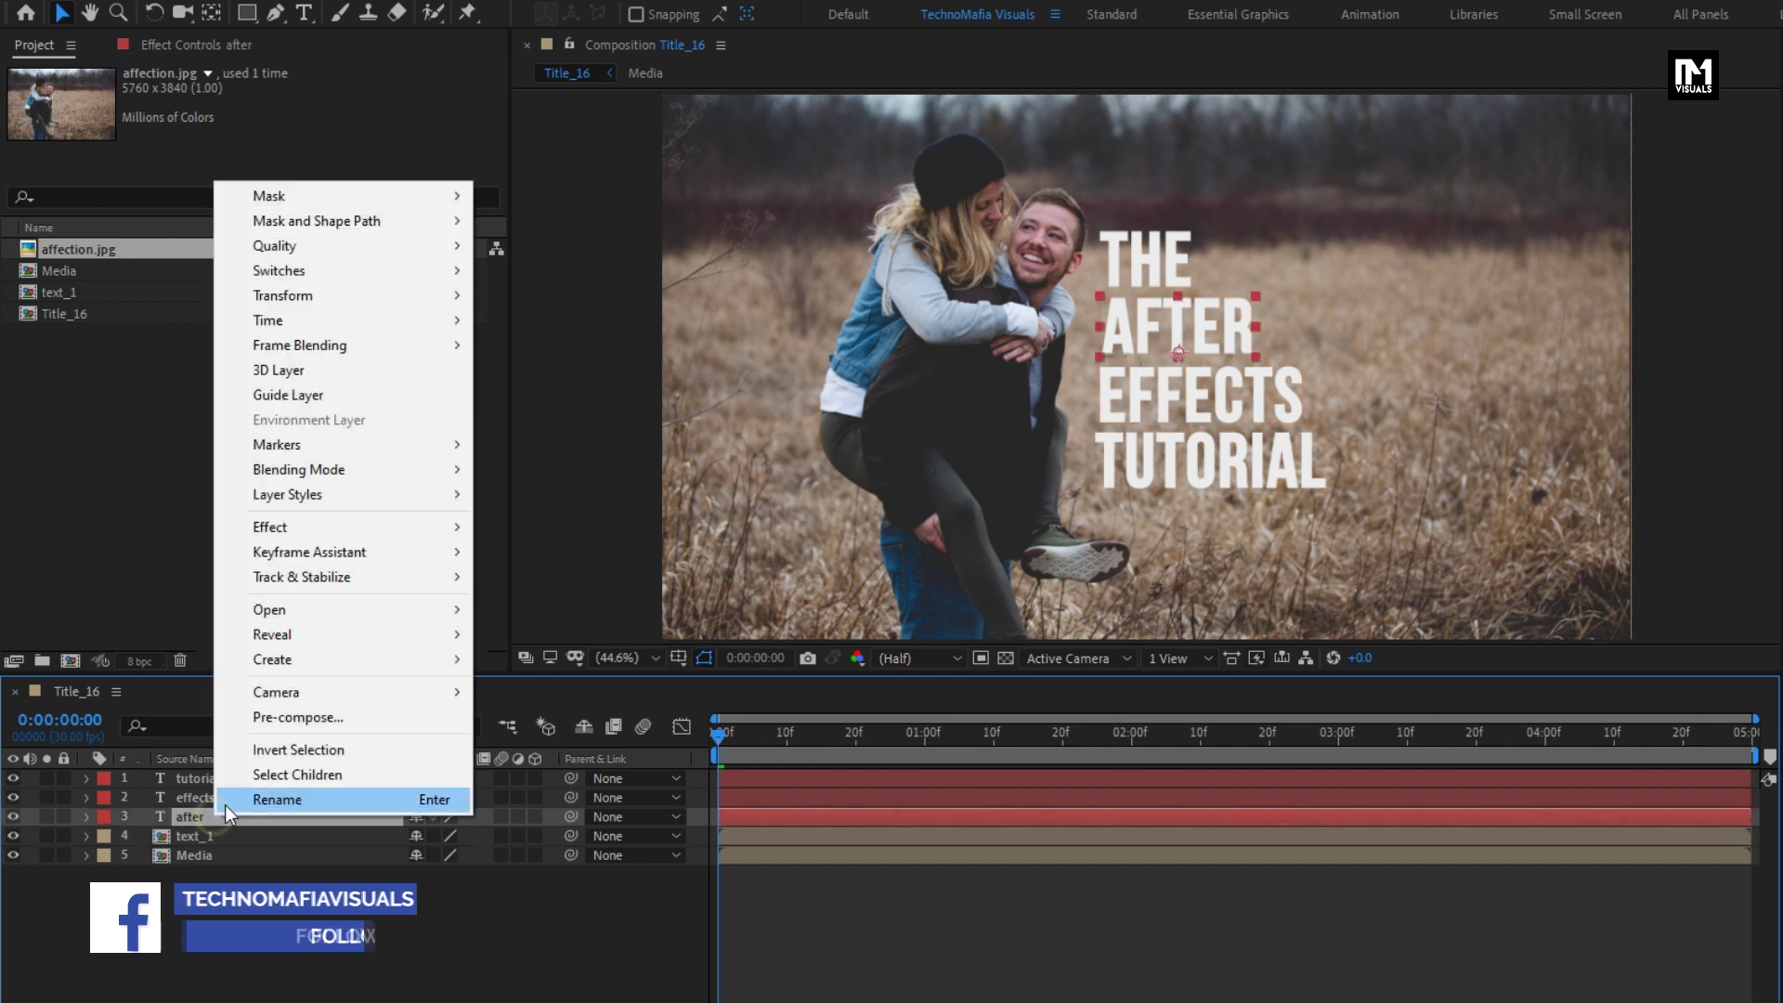
pyautogui.click(256, 723)
pyautogui.write('Text_2')
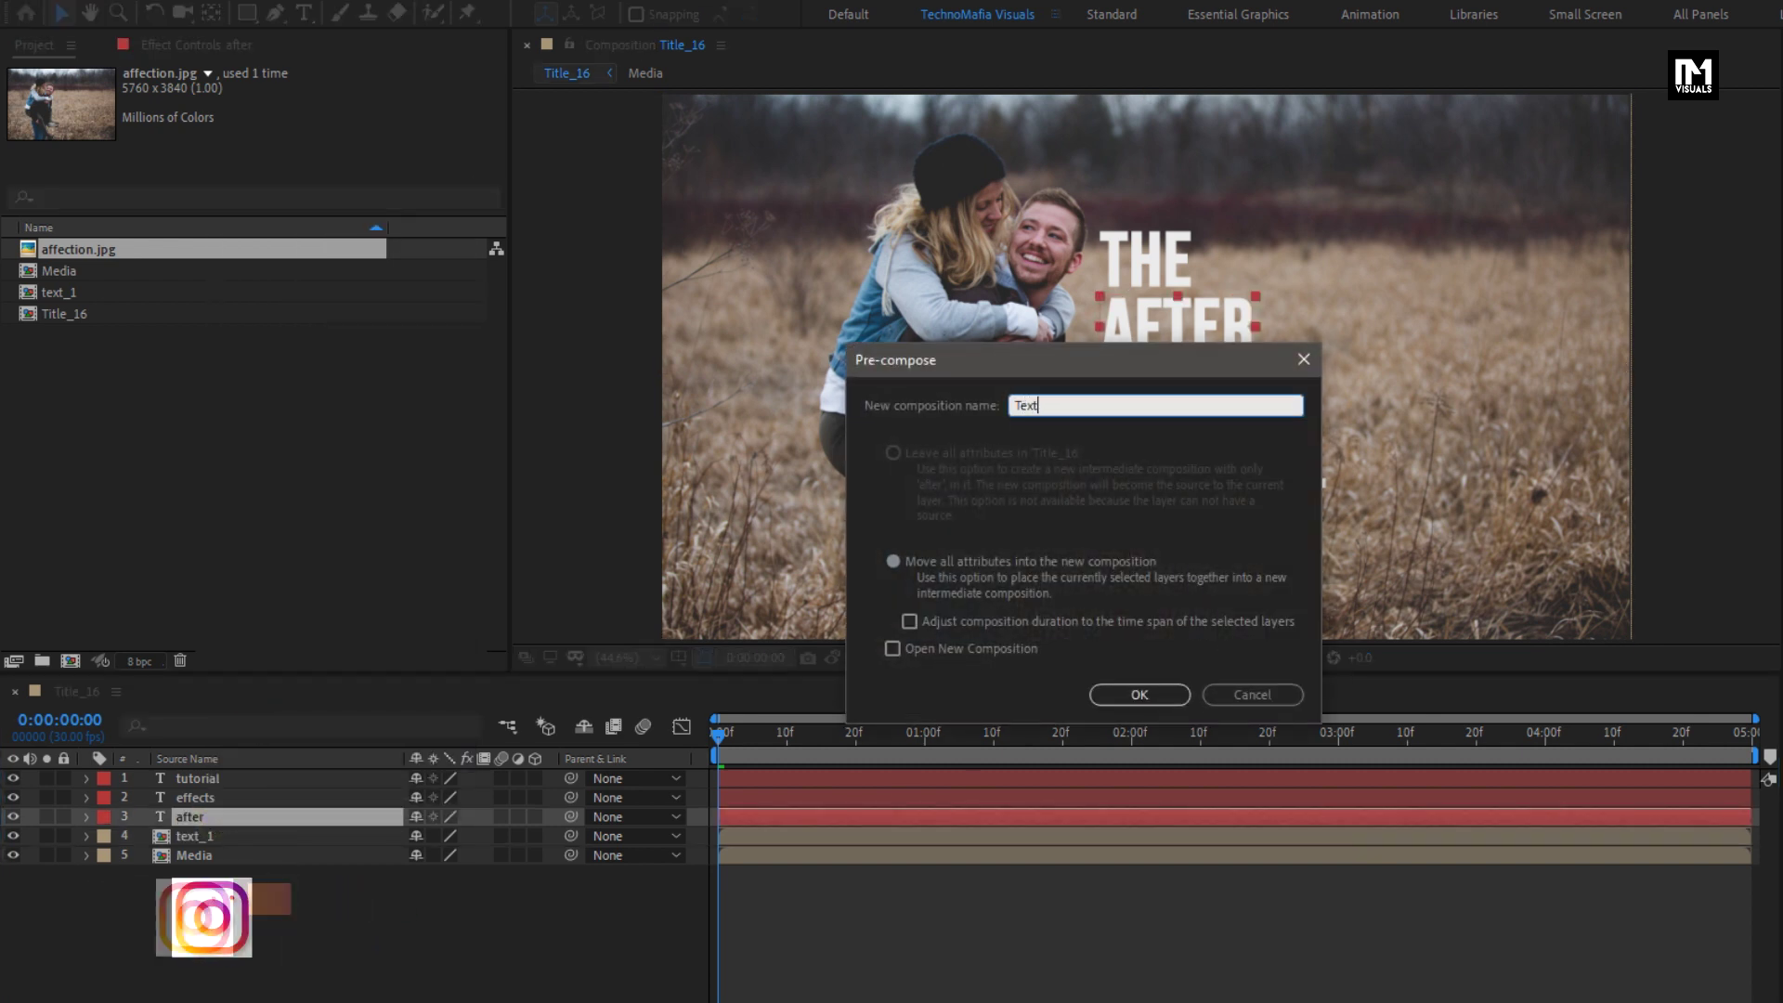
pyautogui.click(1134, 695)
# Pre-compose the "effects" text layer into a new composition named Text_3.
pyautogui.click(183, 798)
pyautogui.rightClick(182, 800)
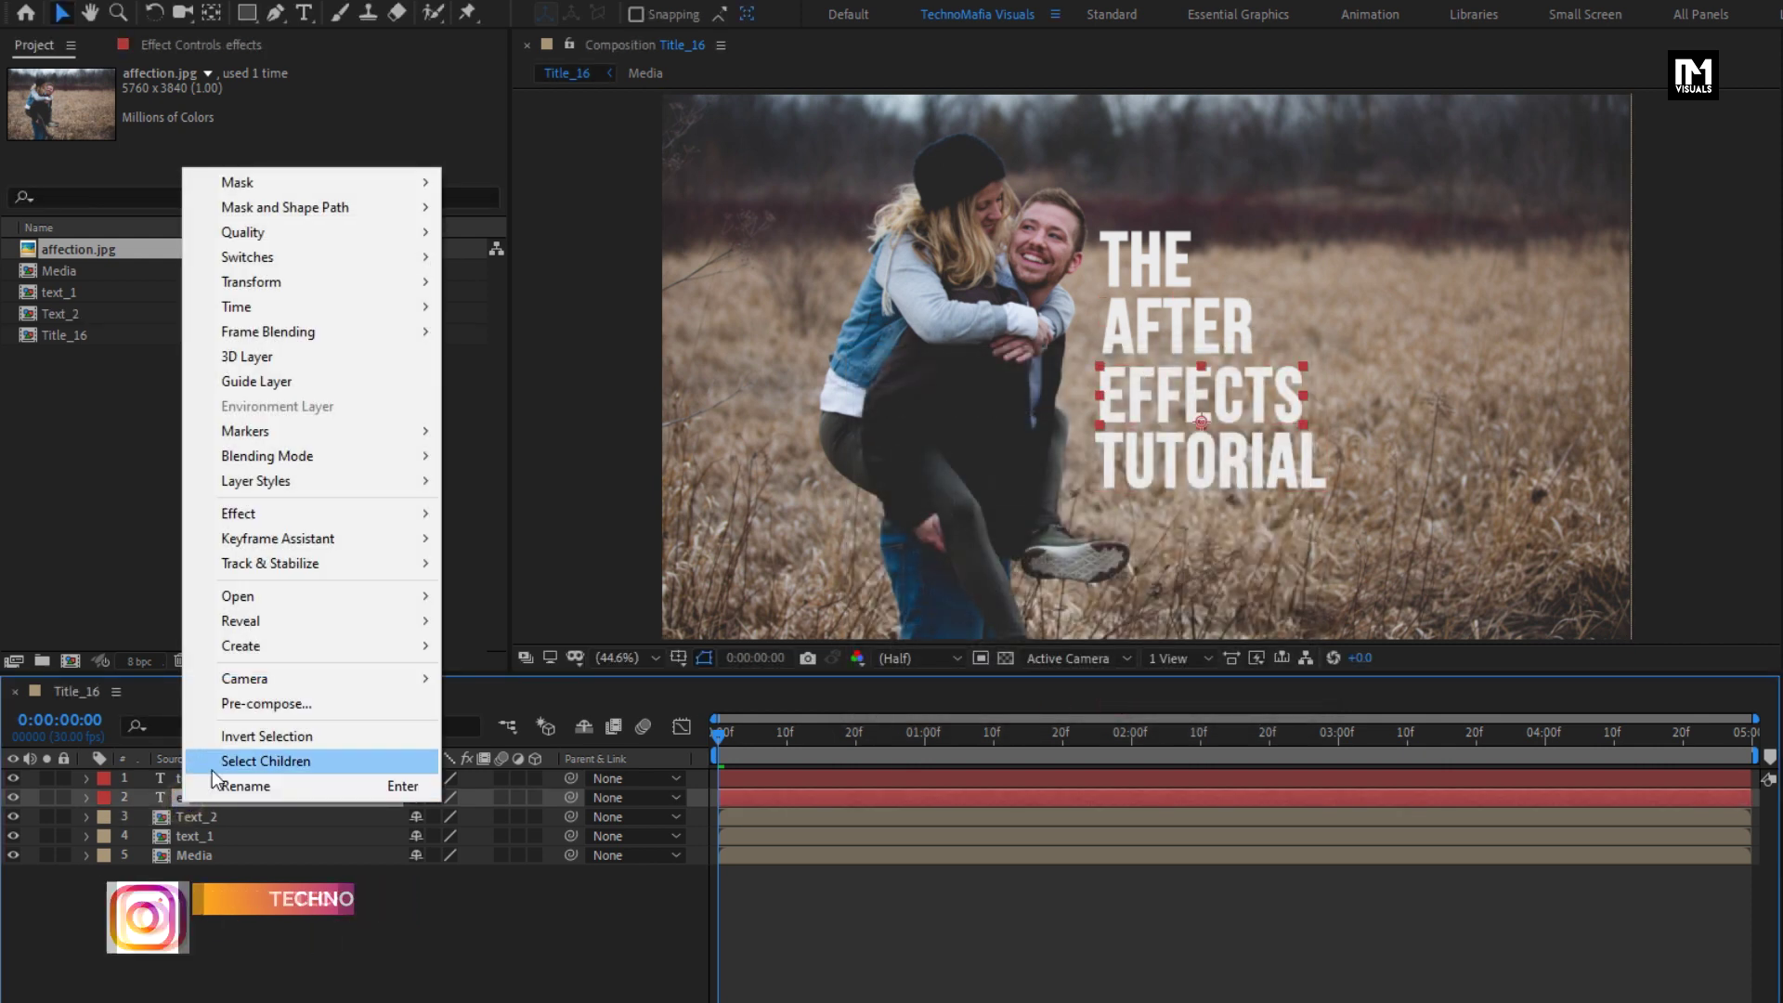
pyautogui.click(233, 706)
pyautogui.write('T')
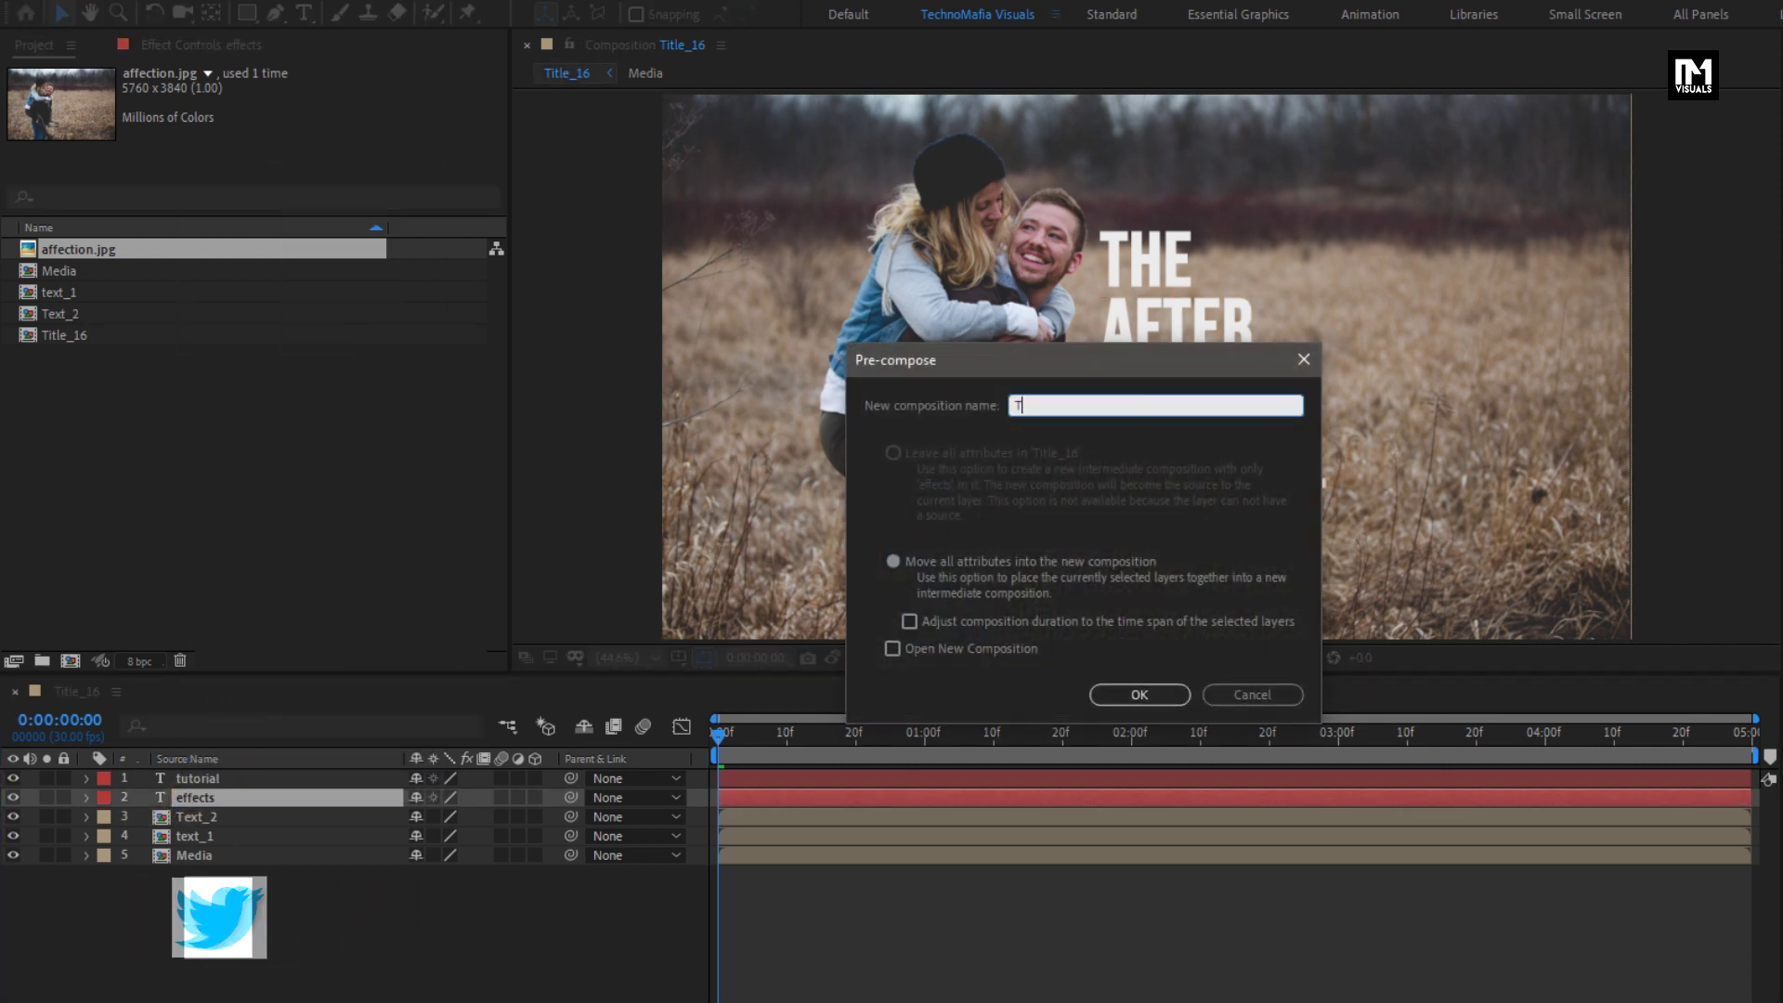
pyautogui.write('ext_3')
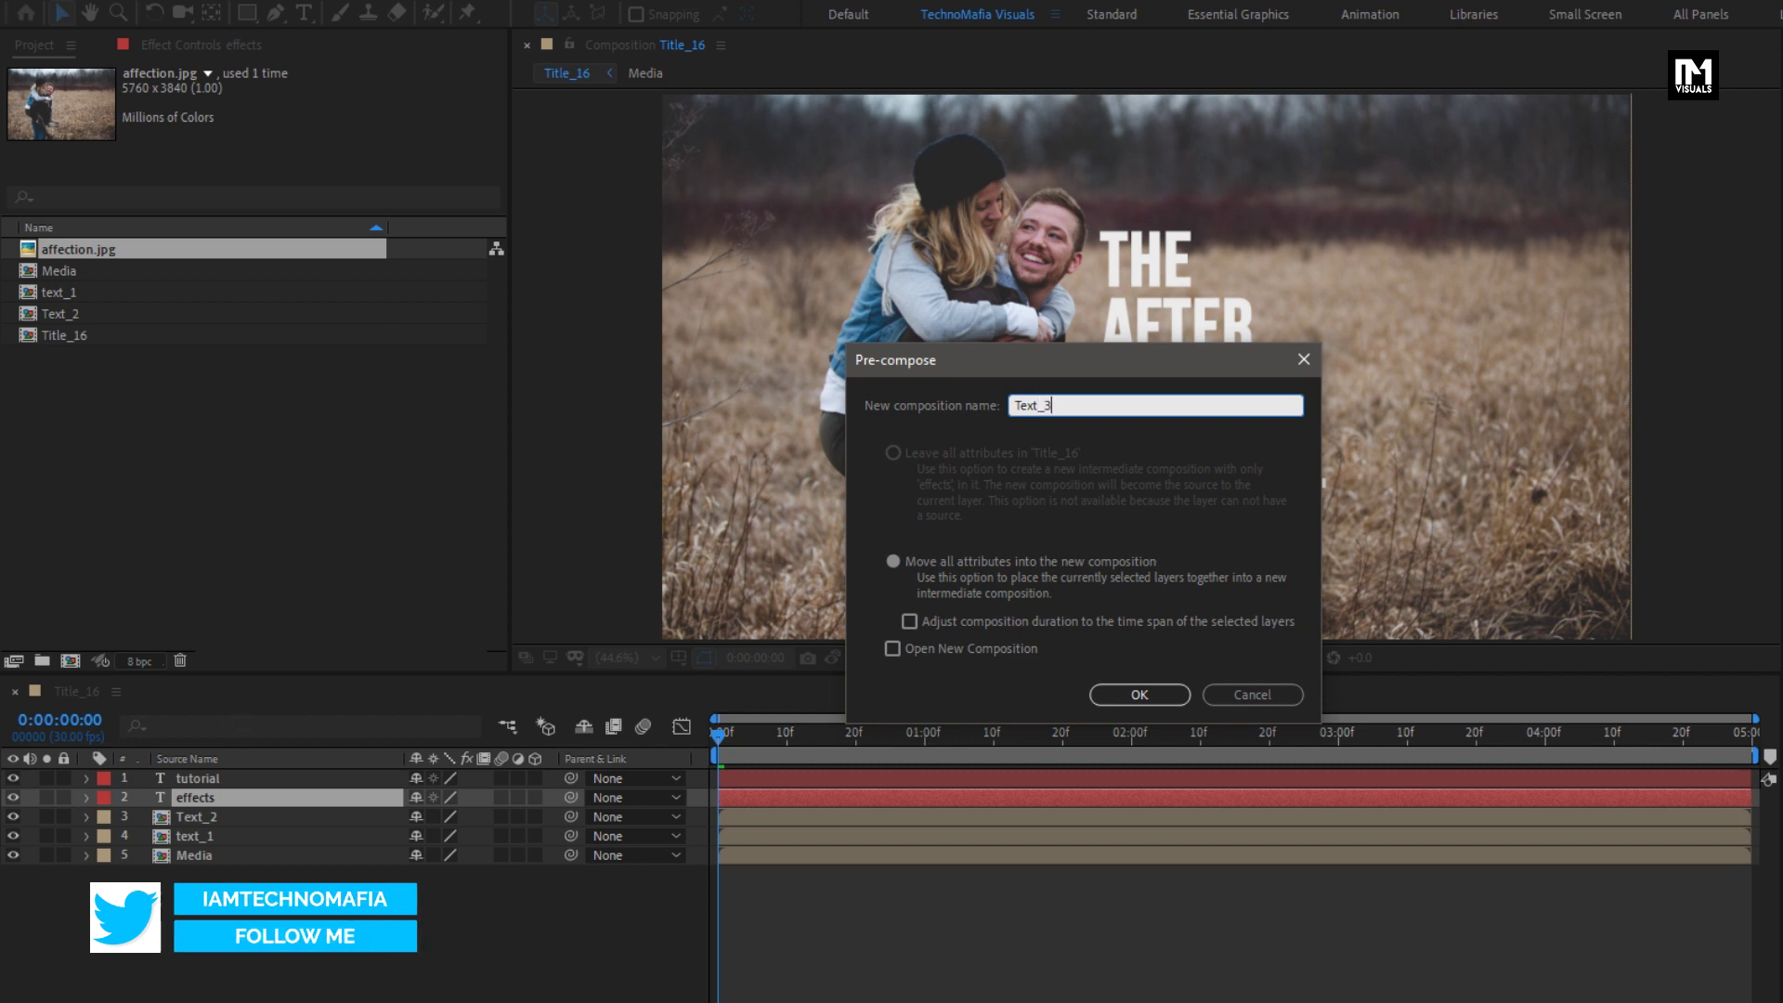
pyautogui.click(1131, 698)
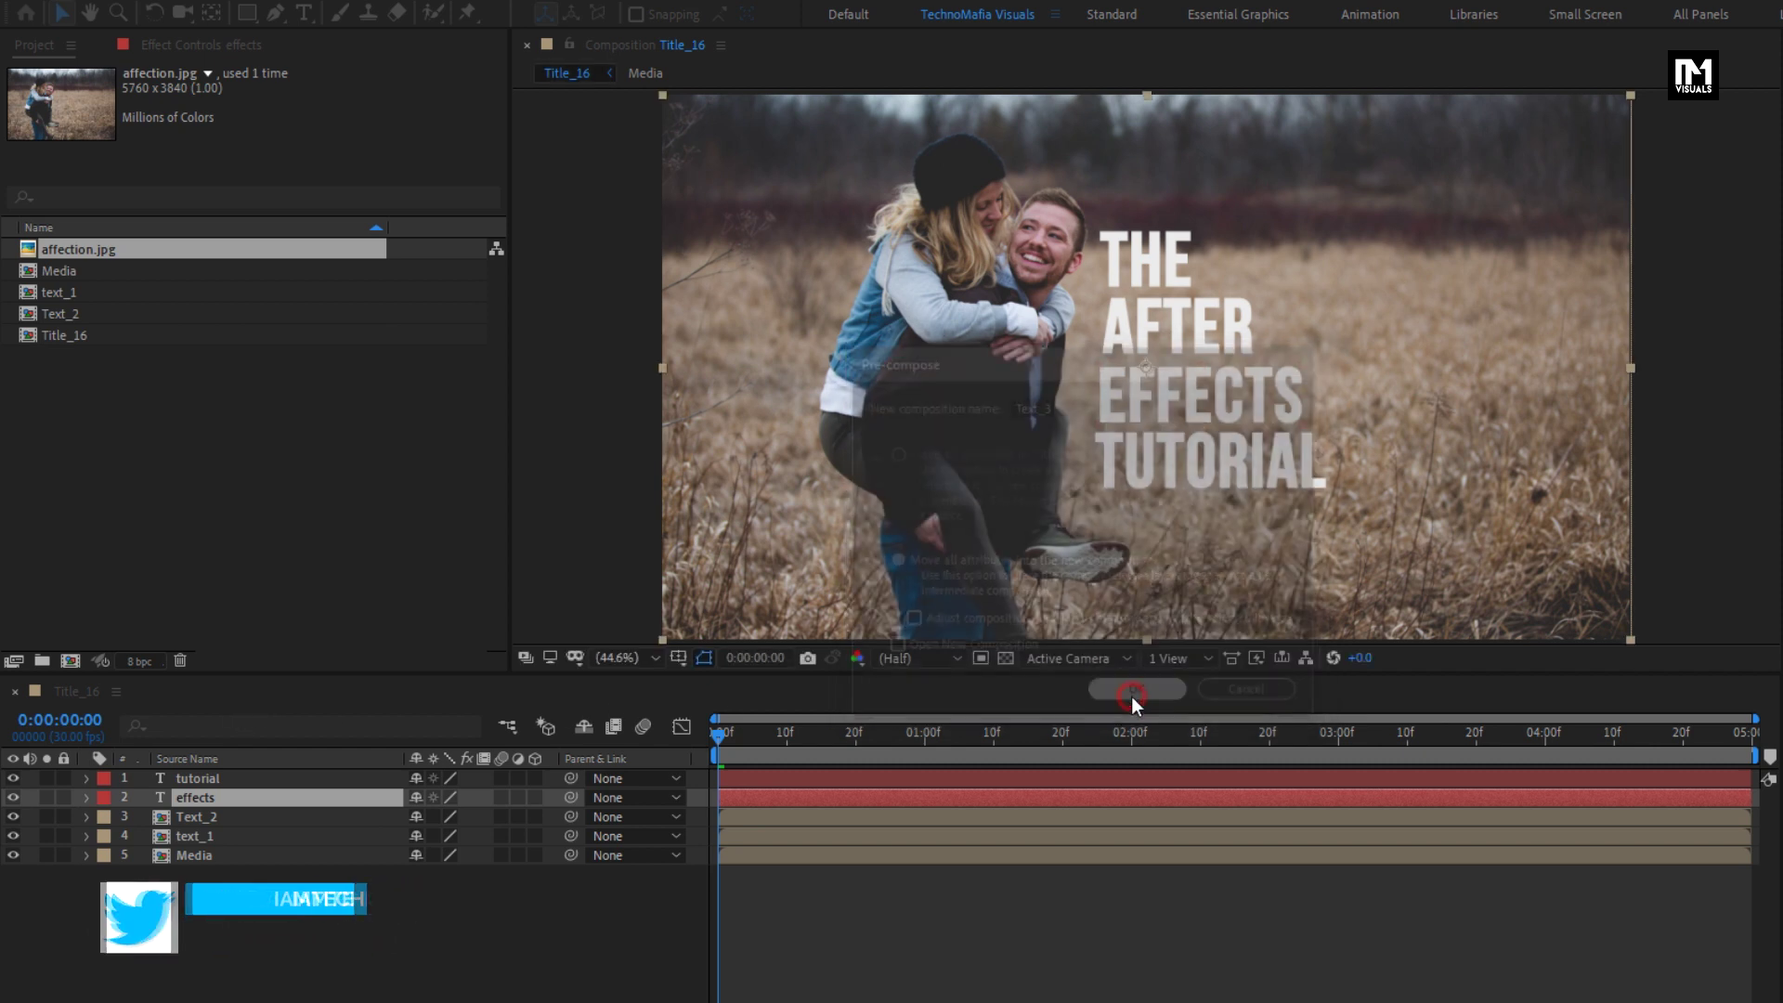
# Pre-compose the "tutorial" text layer into a new composition named Text_4.
pyautogui.click(223, 783)
pyautogui.rightClick(223, 782)
pyautogui.click(255, 693)
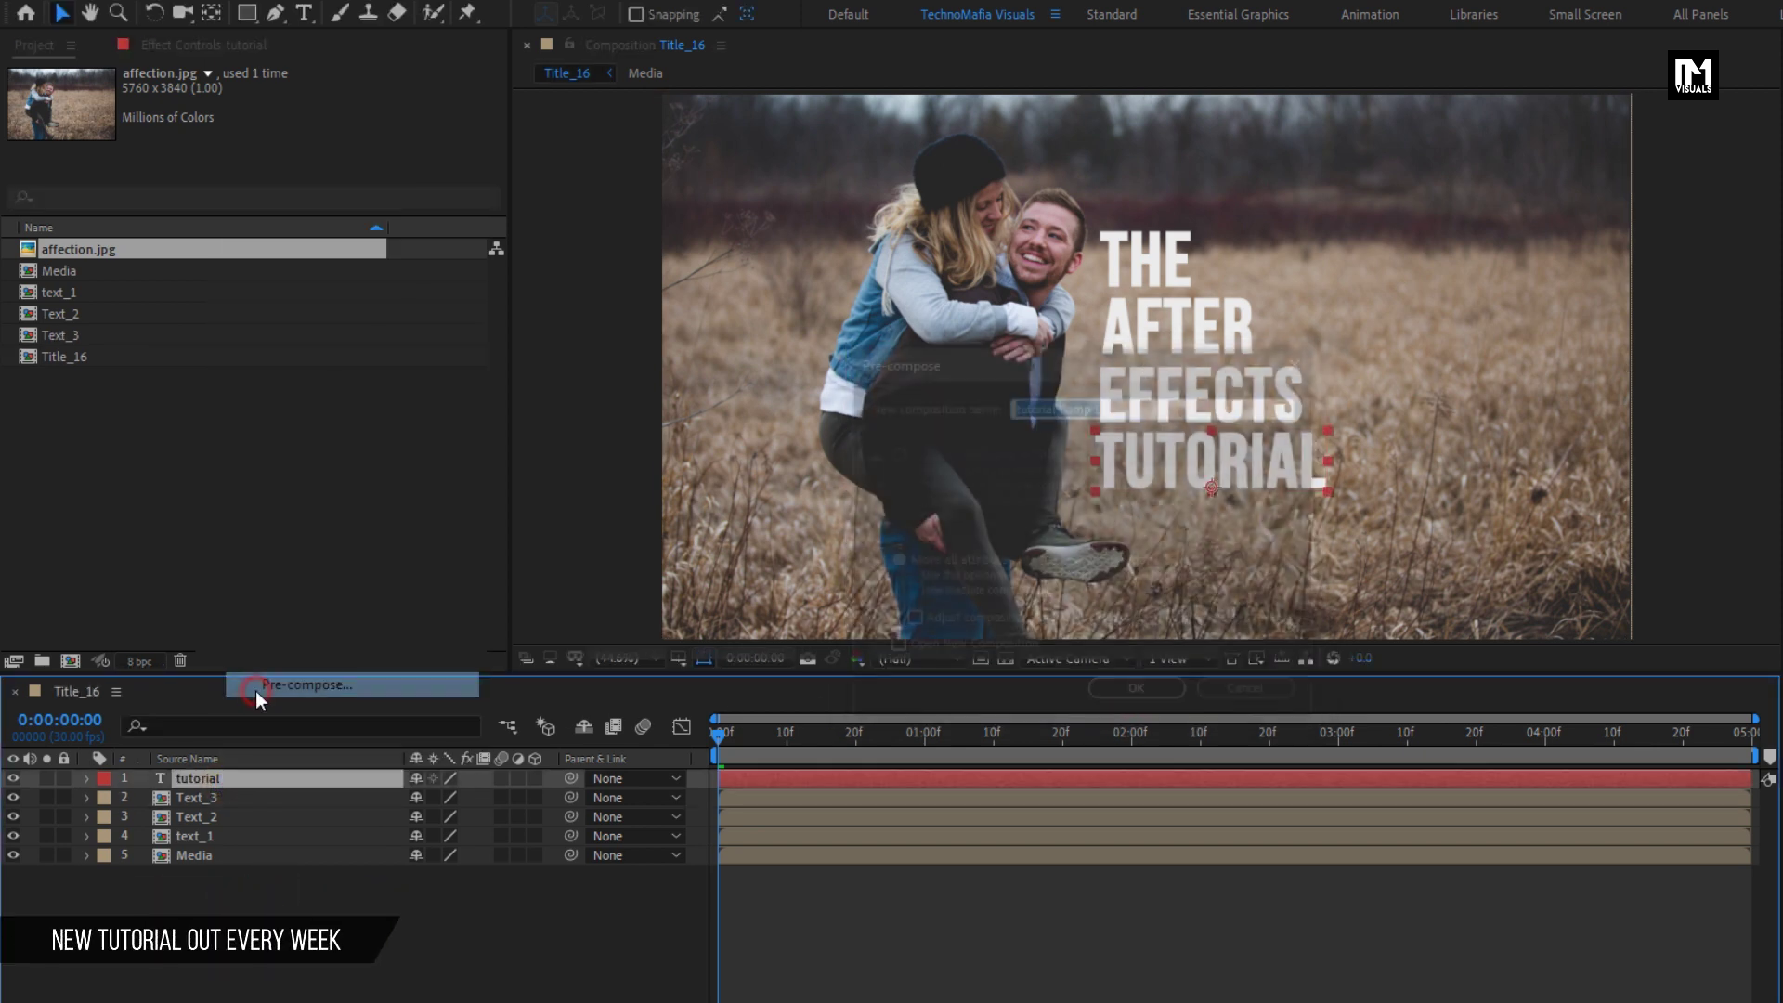
pyautogui.write('Tex')
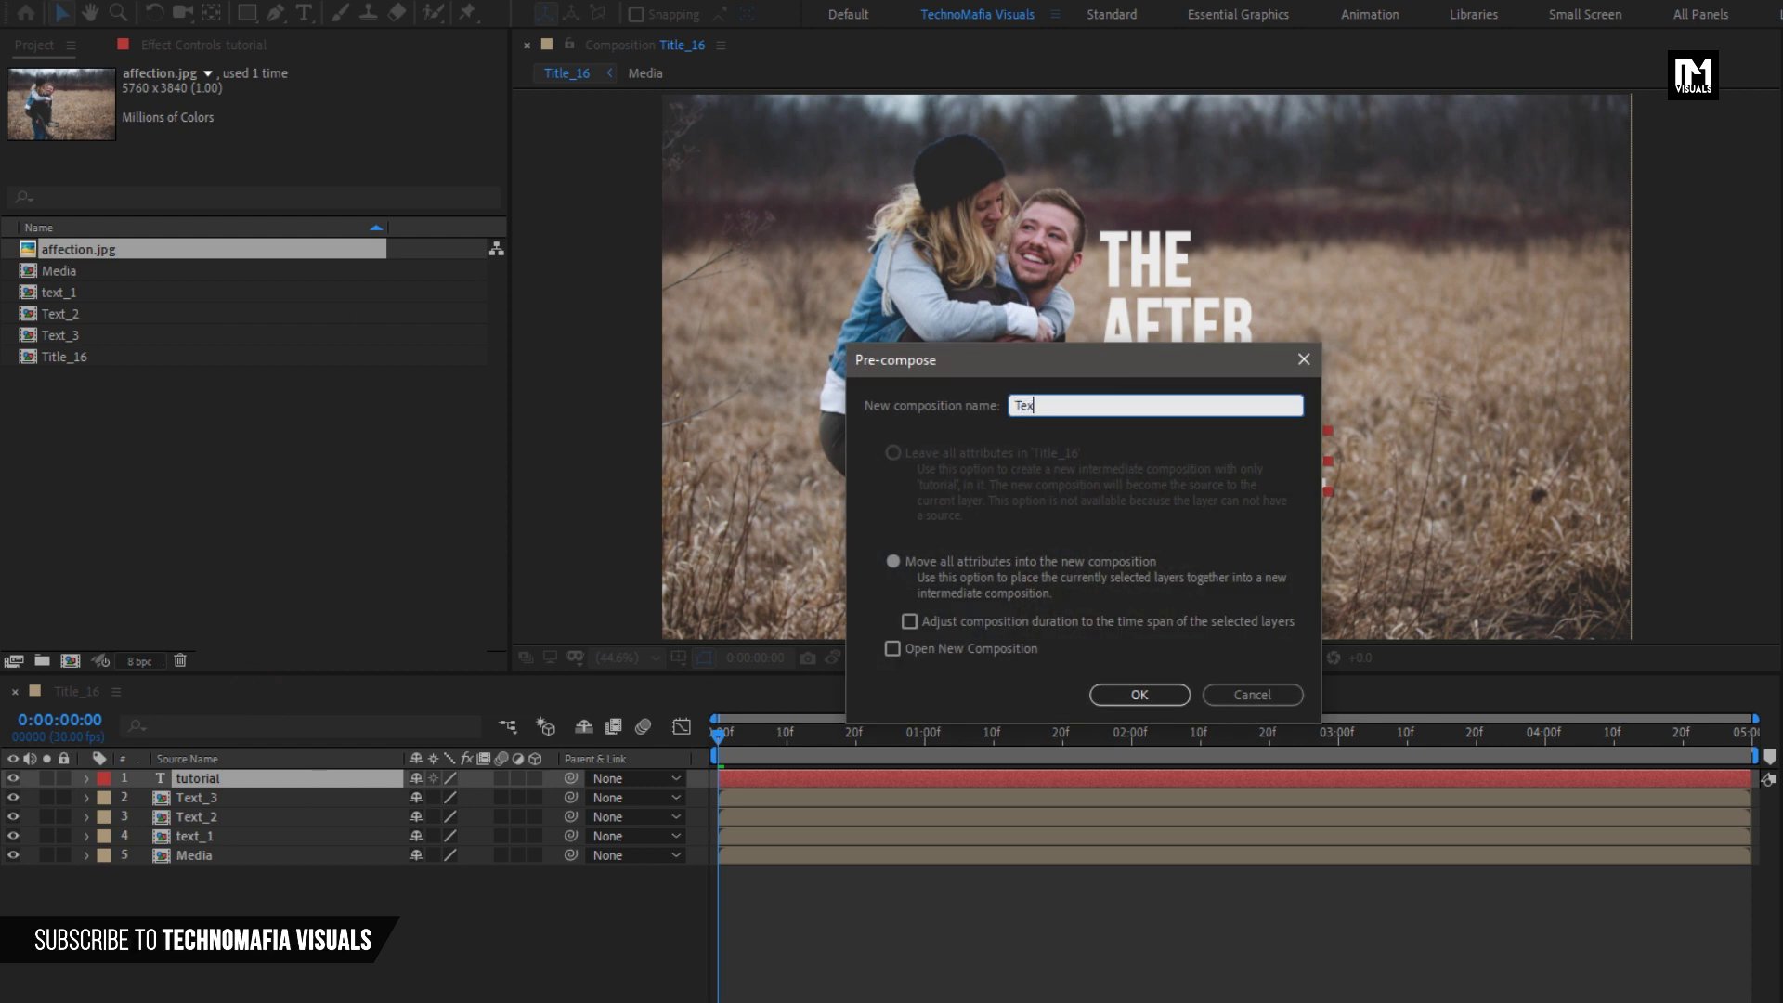
pyautogui.write('t_4')
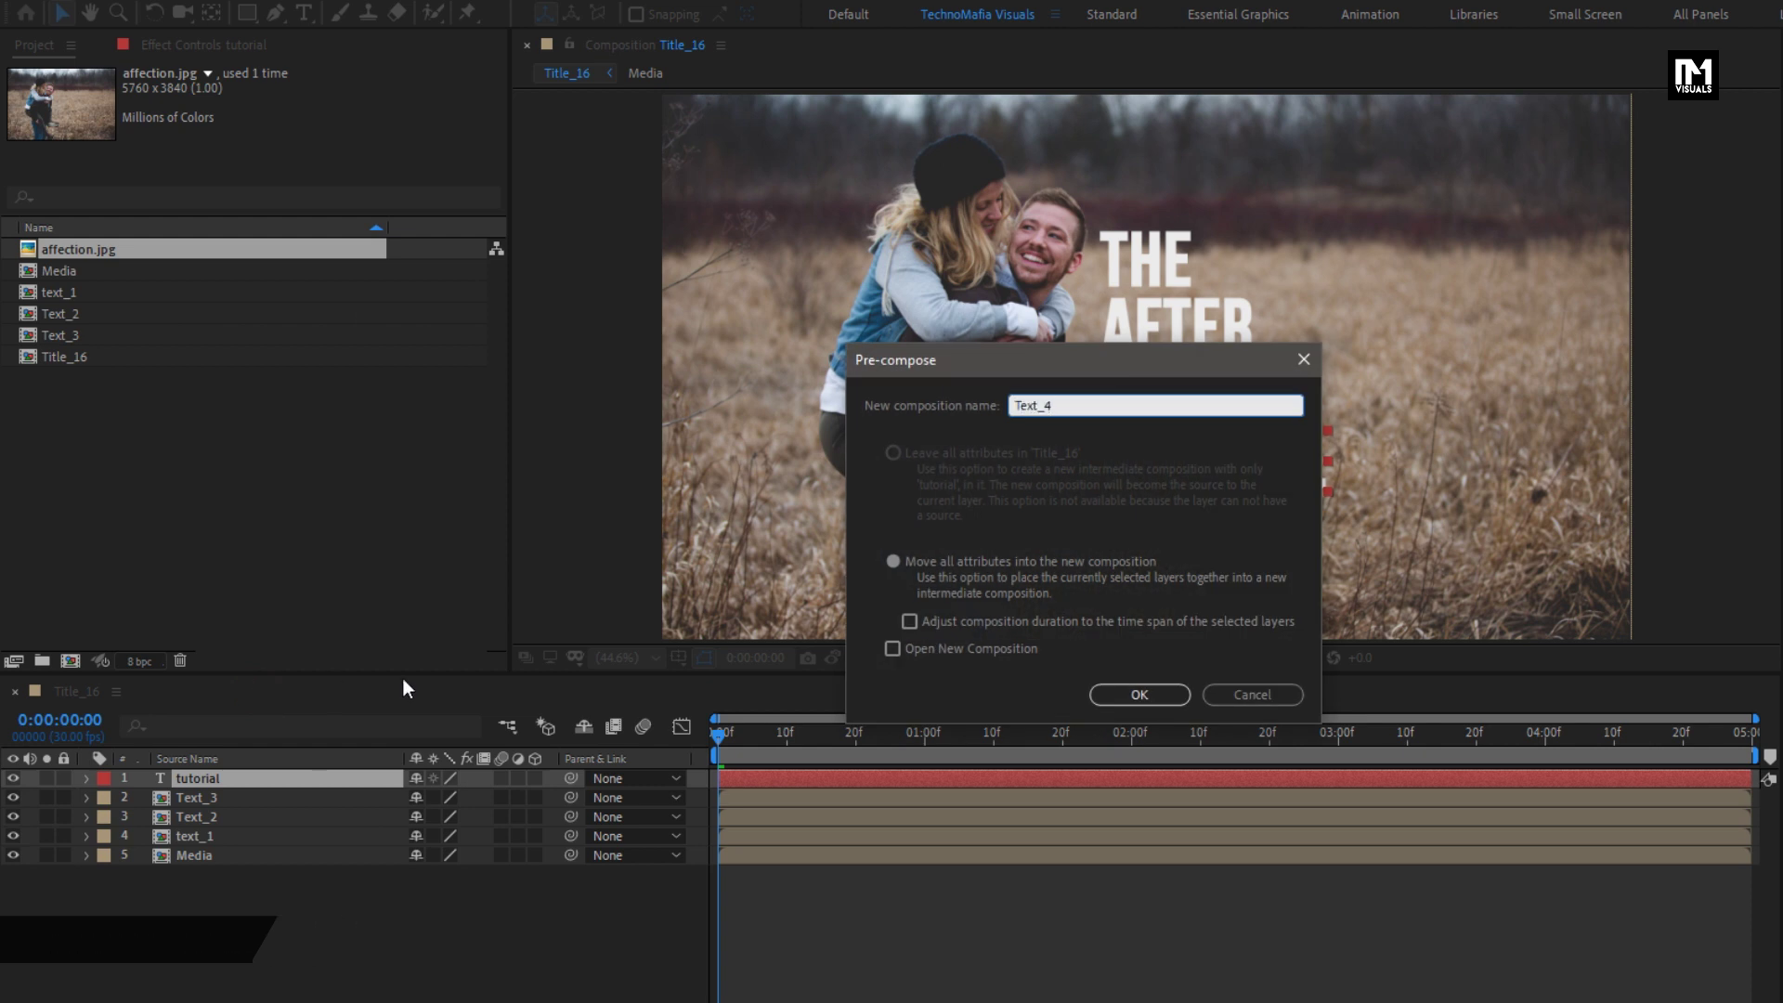
pyautogui.click(1123, 691)
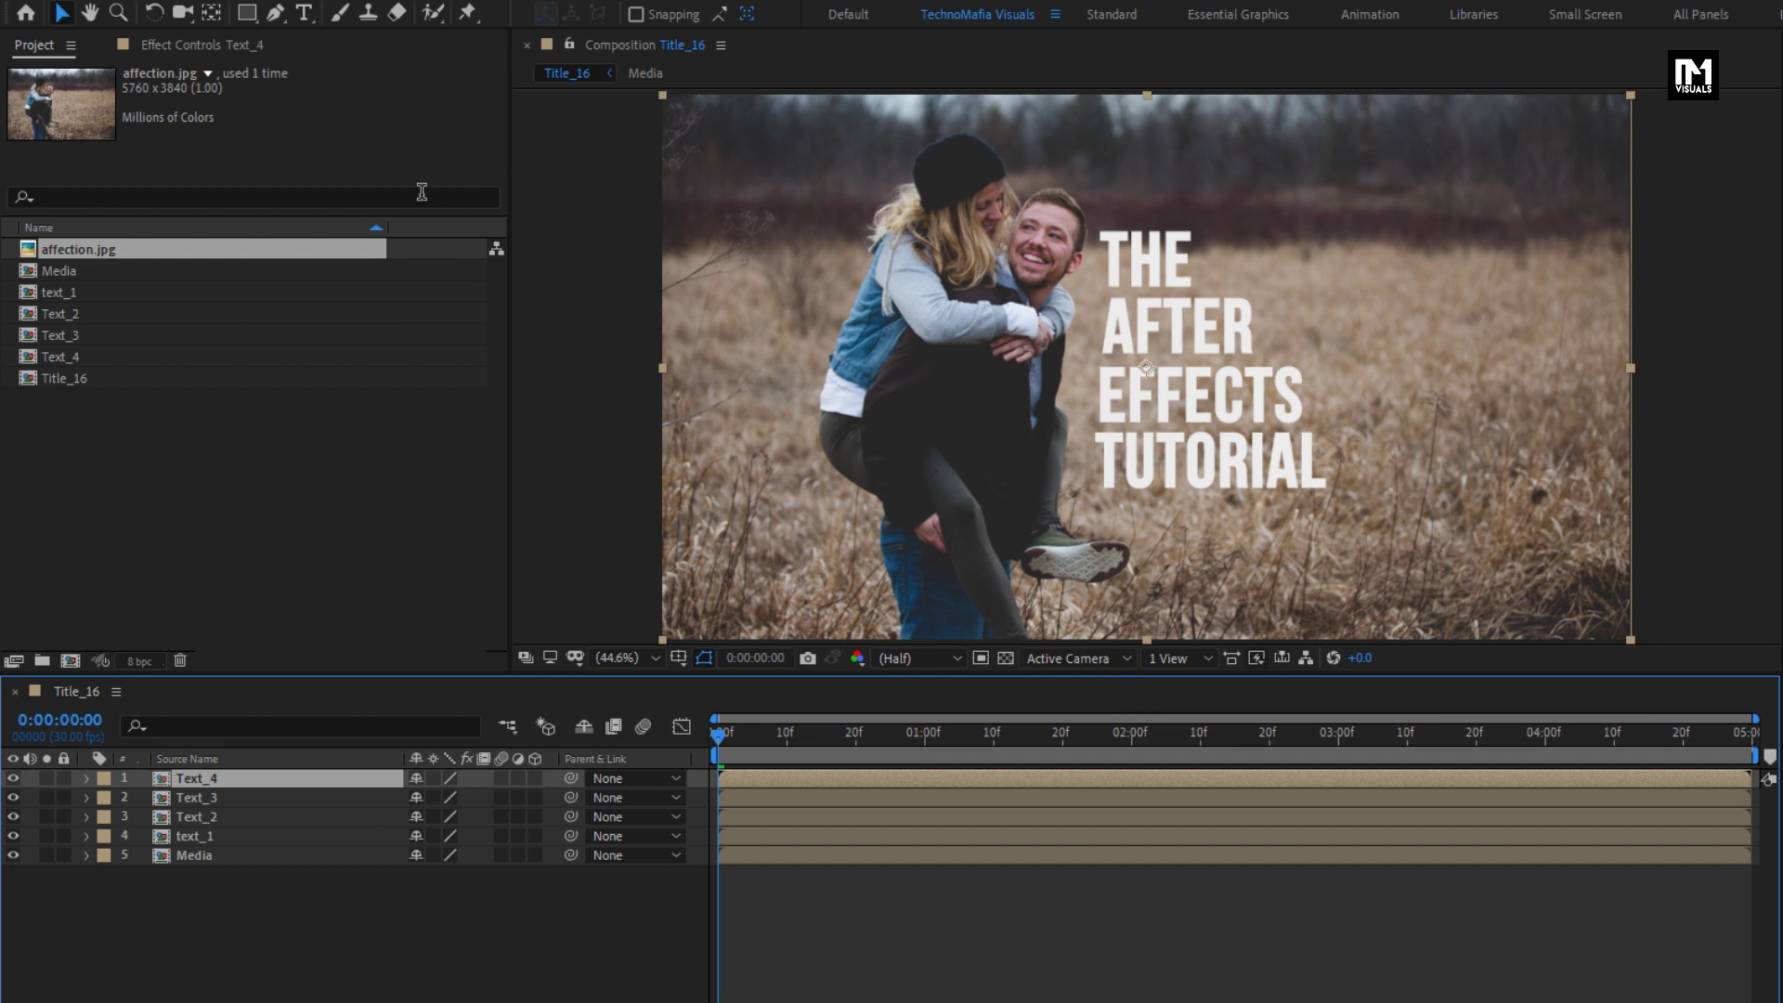
# With no layer selected, draw an open angular frame path around the stacked title with the Pen tool, leaving a gap beside AFTER and EFFECTS.
pyautogui.click(275, 13)
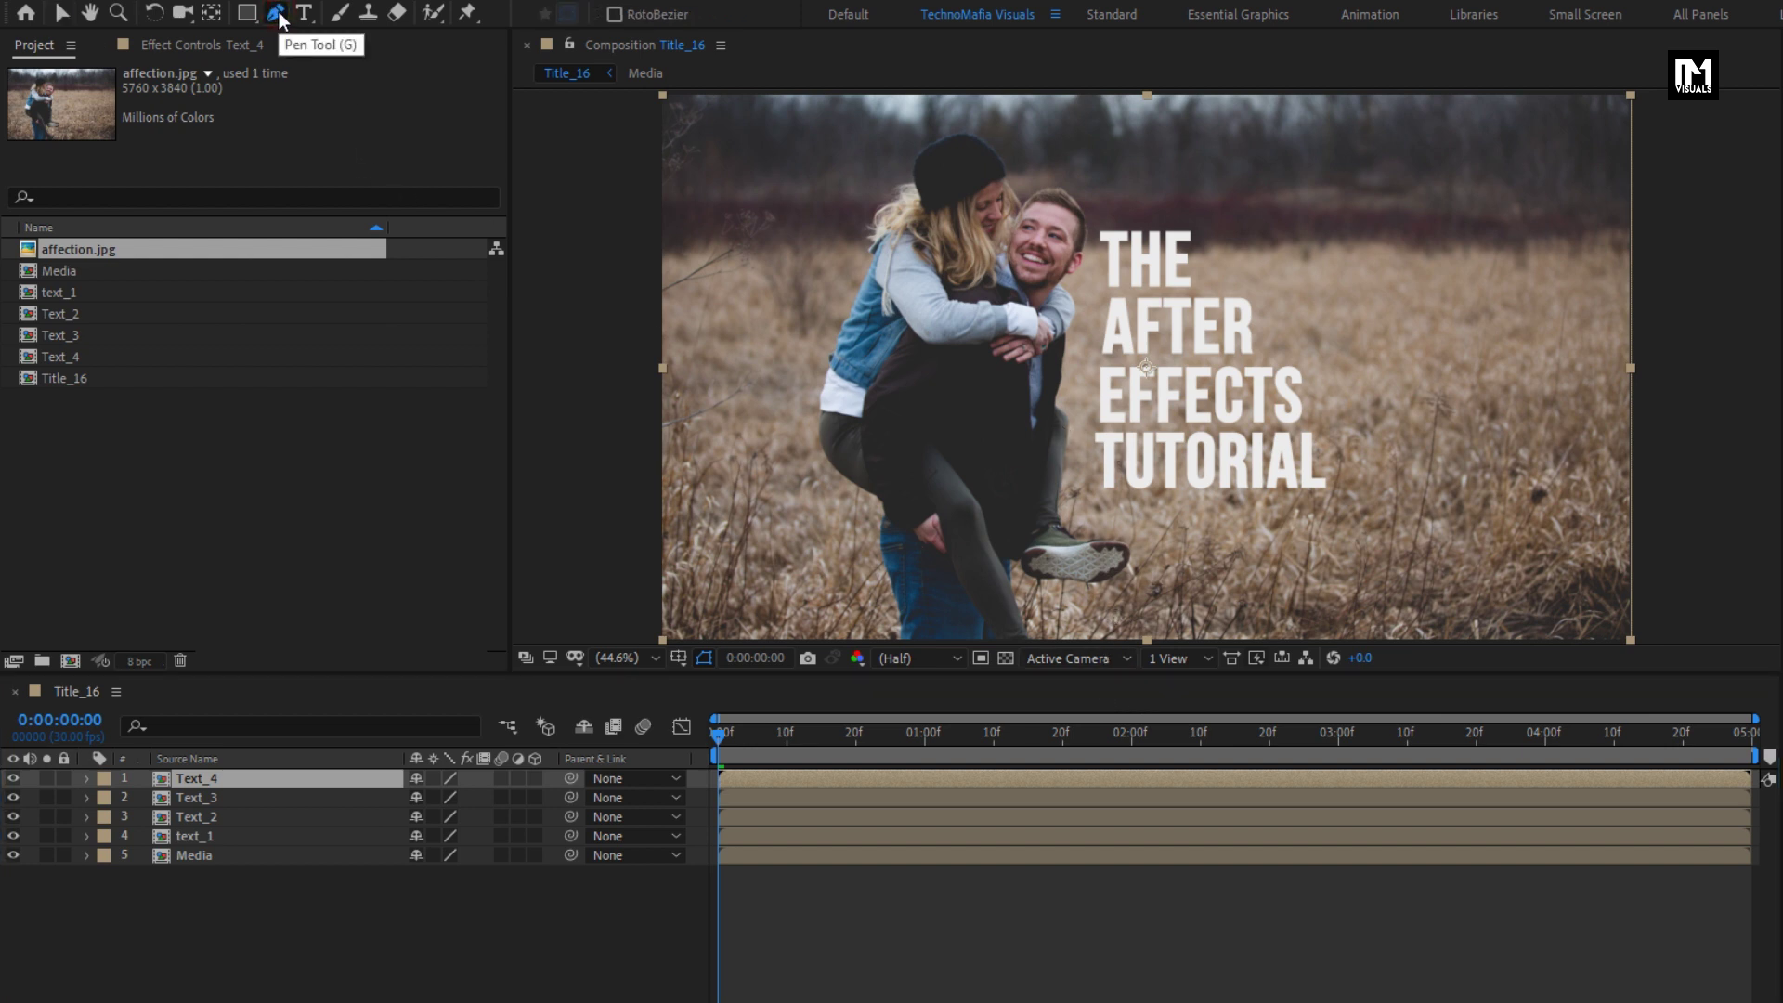
pyautogui.click(254, 890)
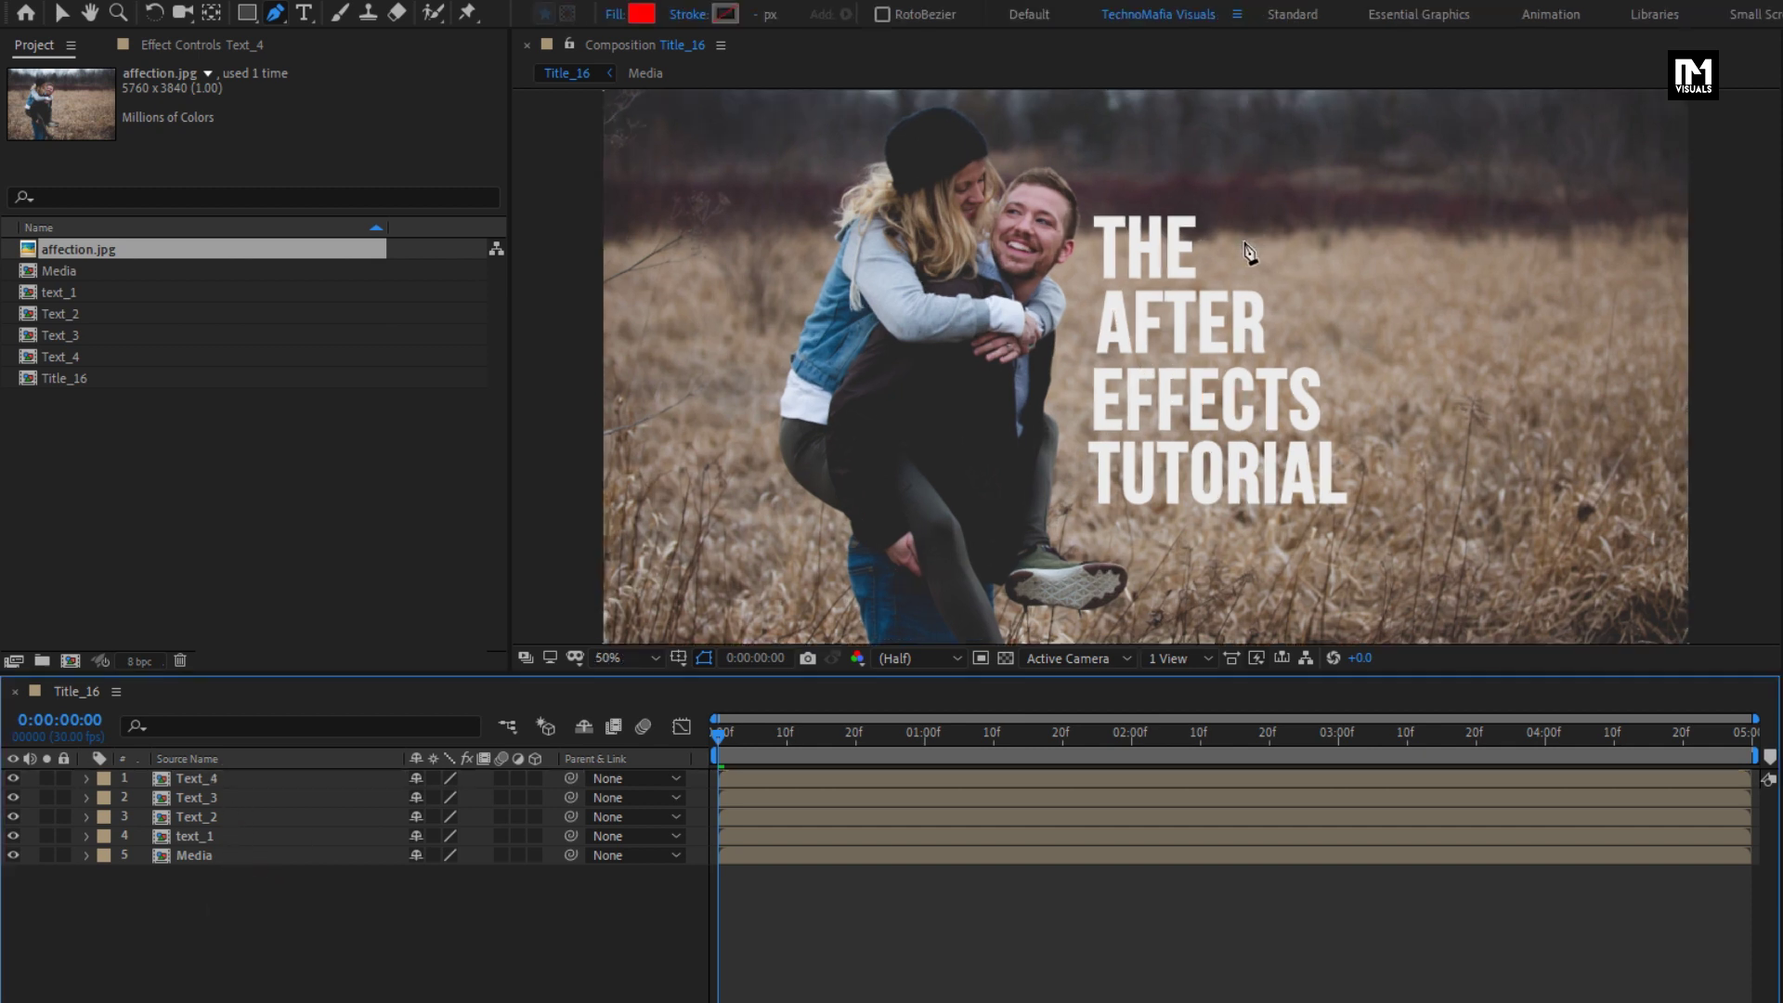
pyautogui.press('/')
pyautogui.press(',')
pyautogui.click(1227, 272)
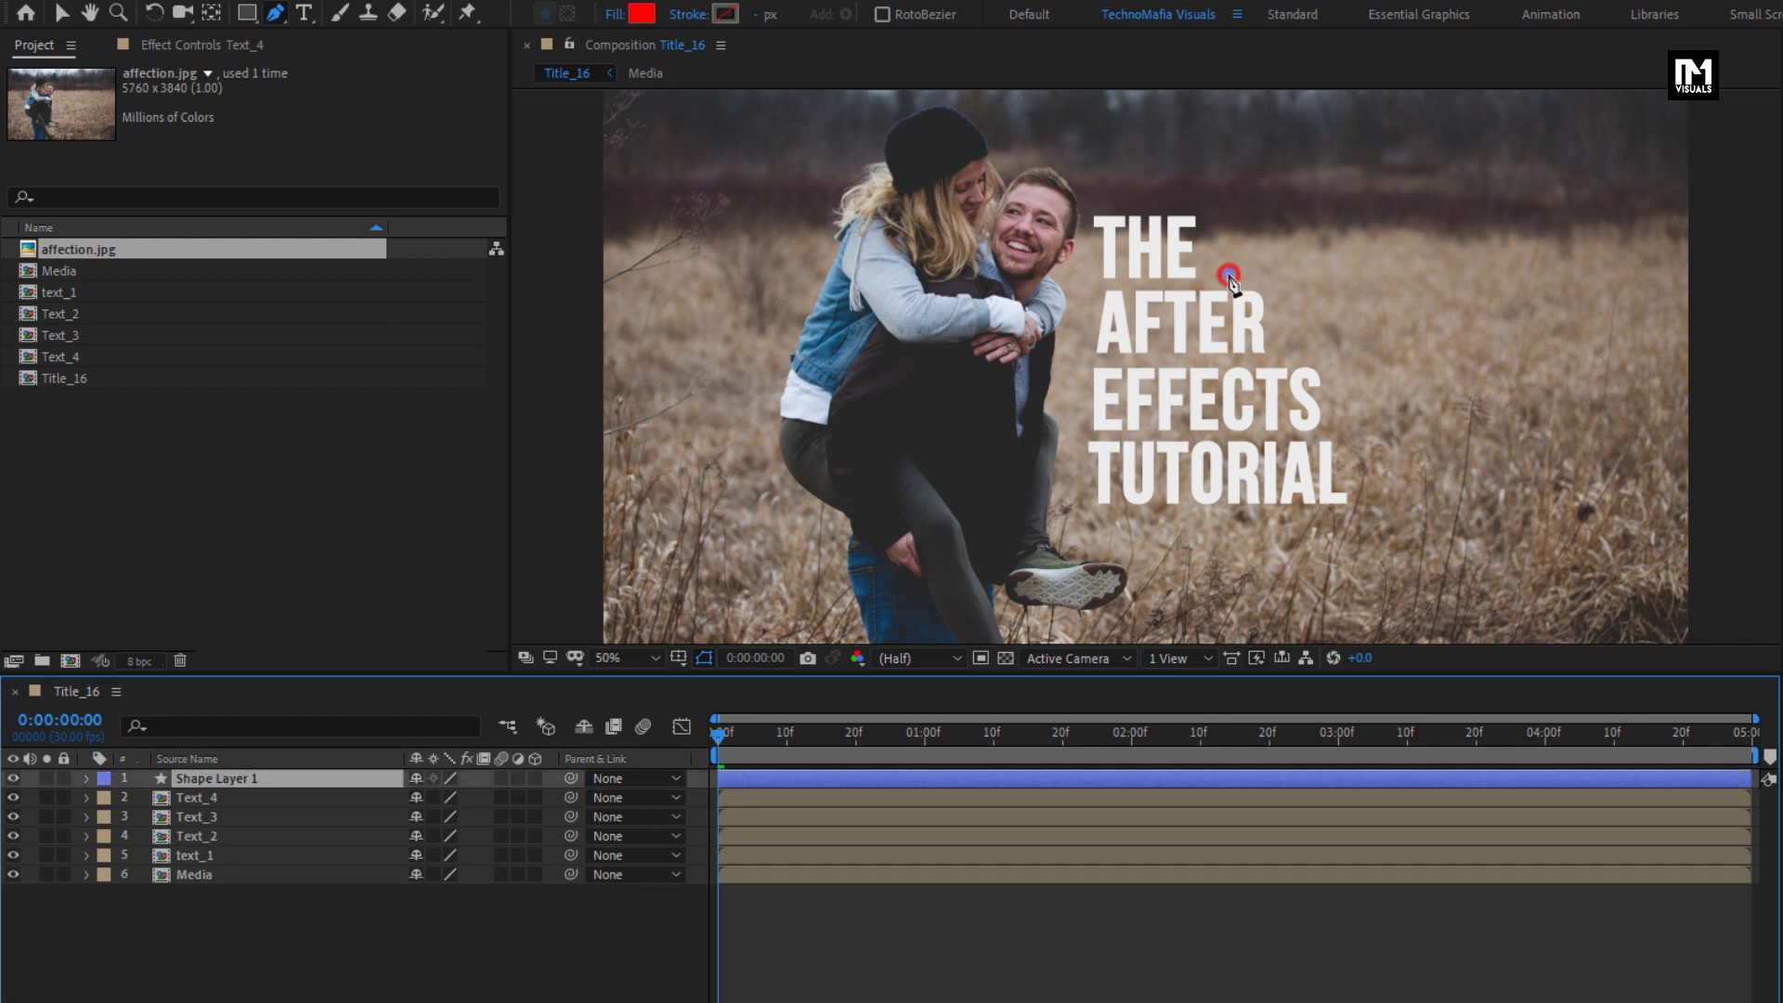
pyautogui.click(1227, 188)
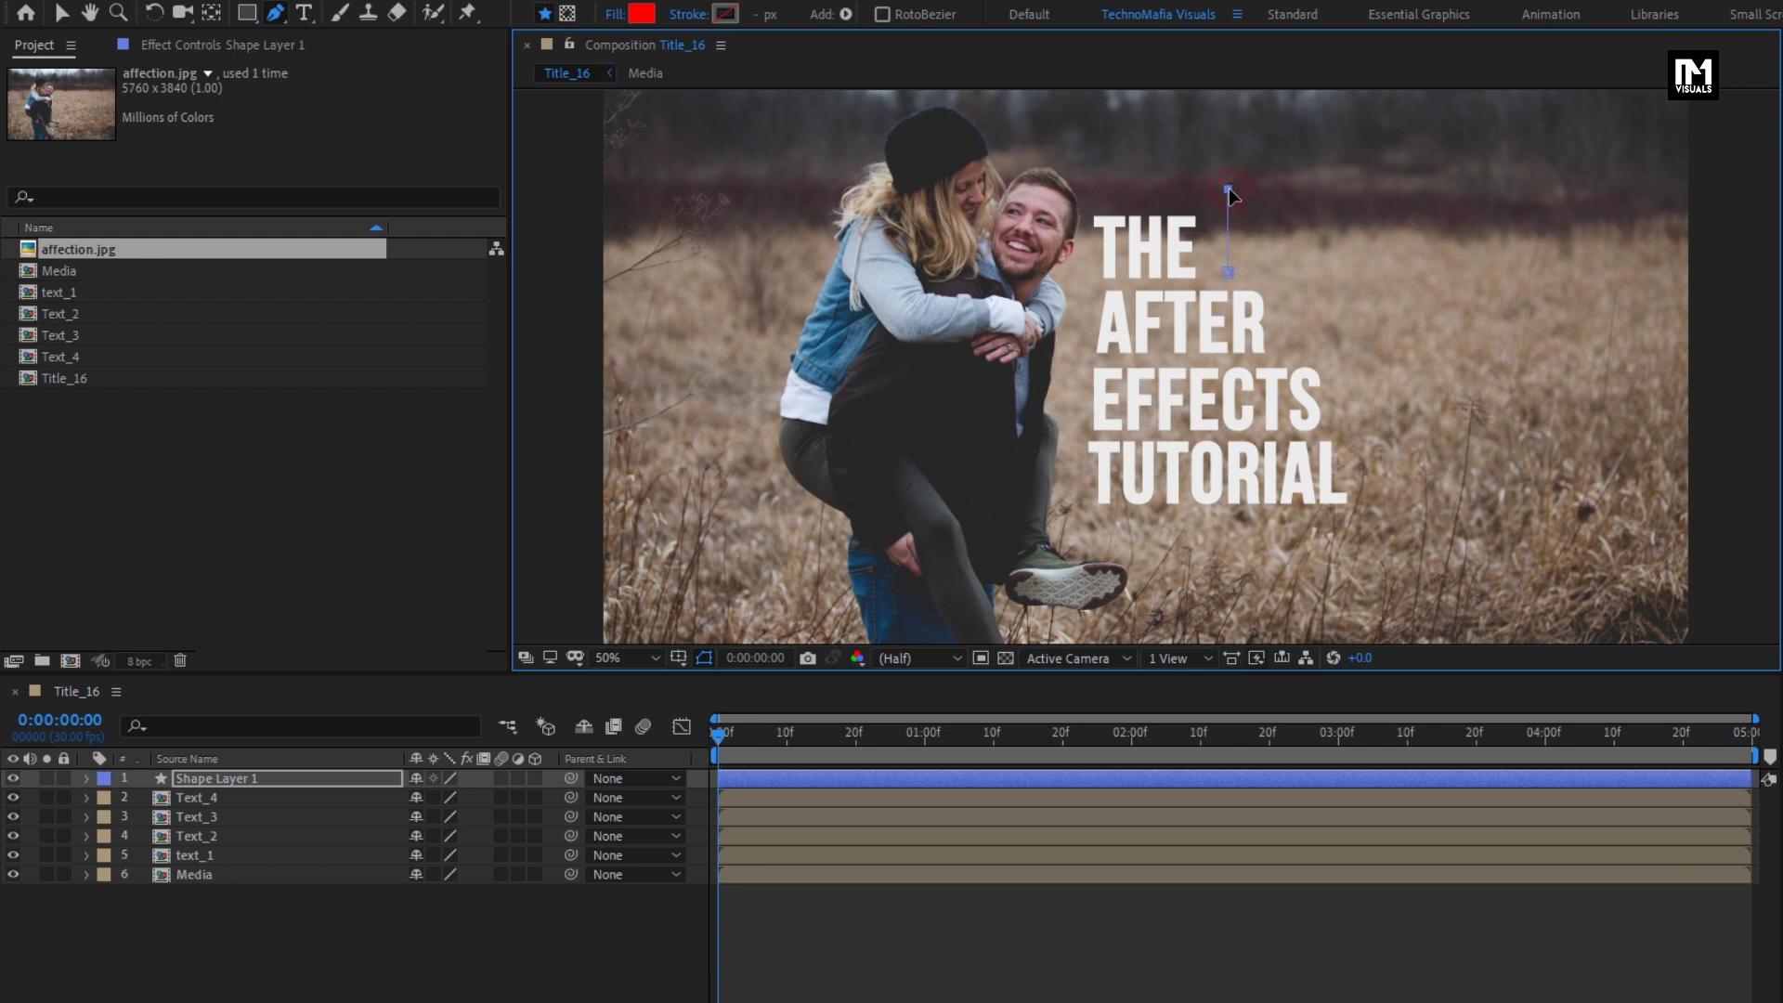
pyautogui.click(1075, 189)
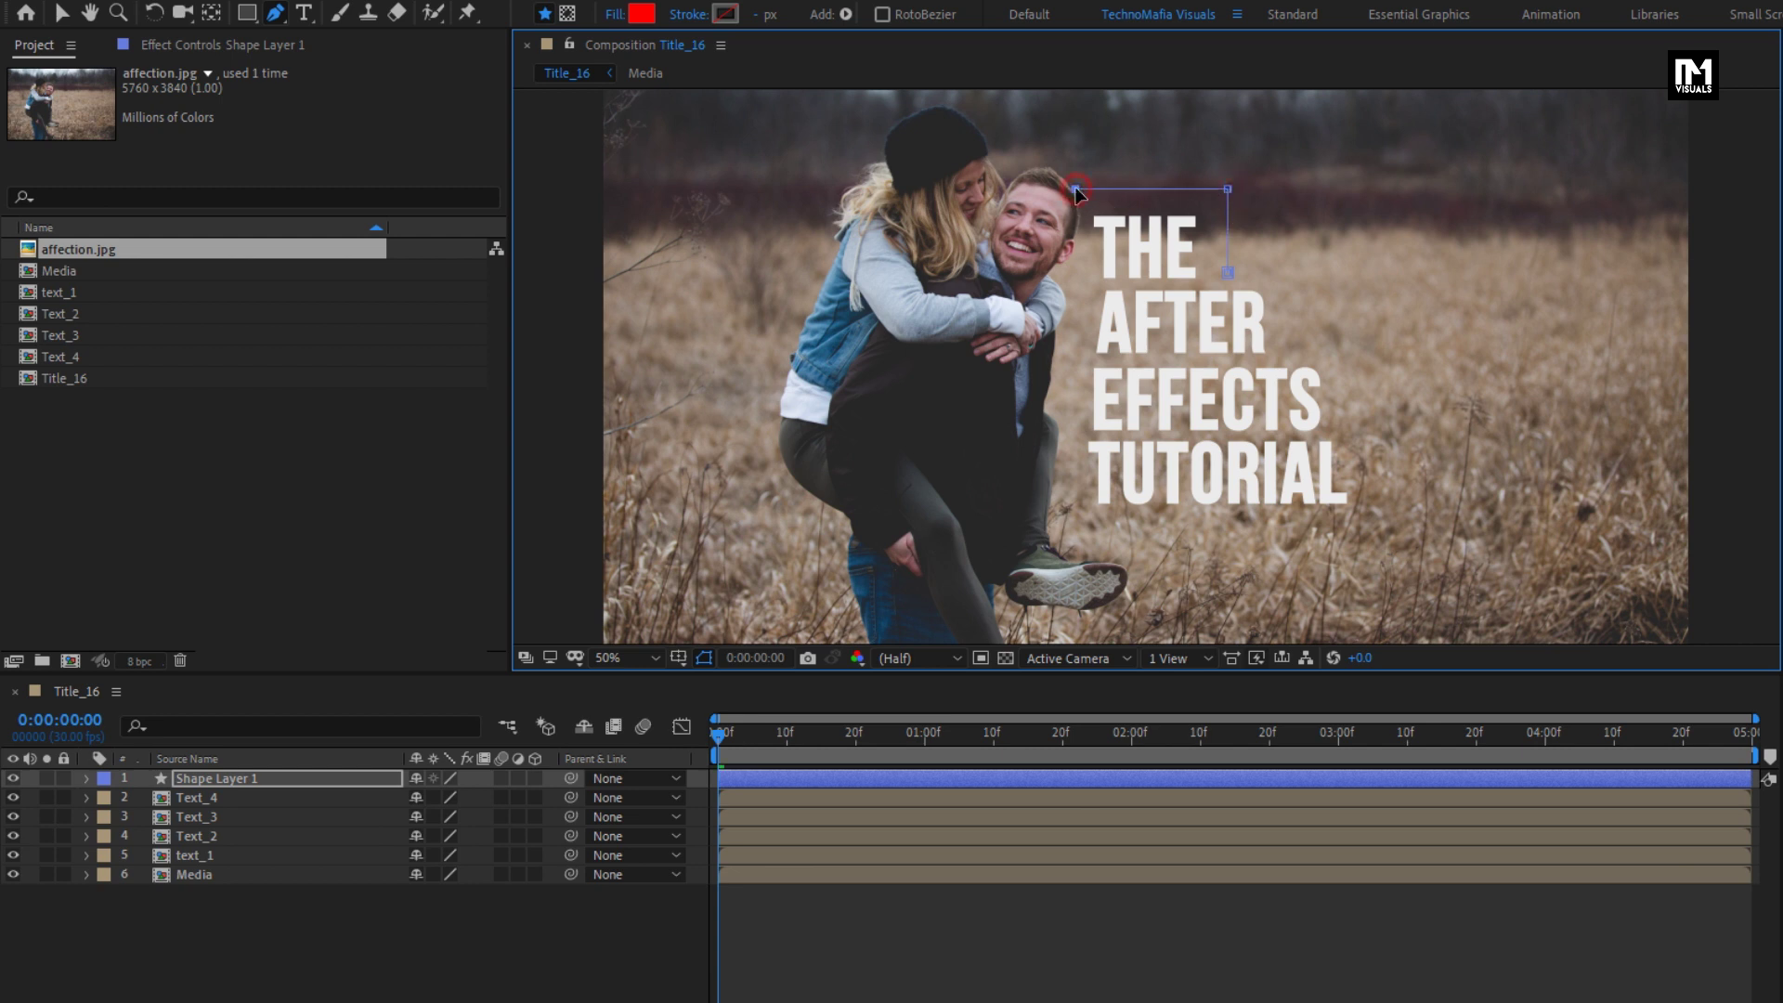
pyautogui.click(1074, 522)
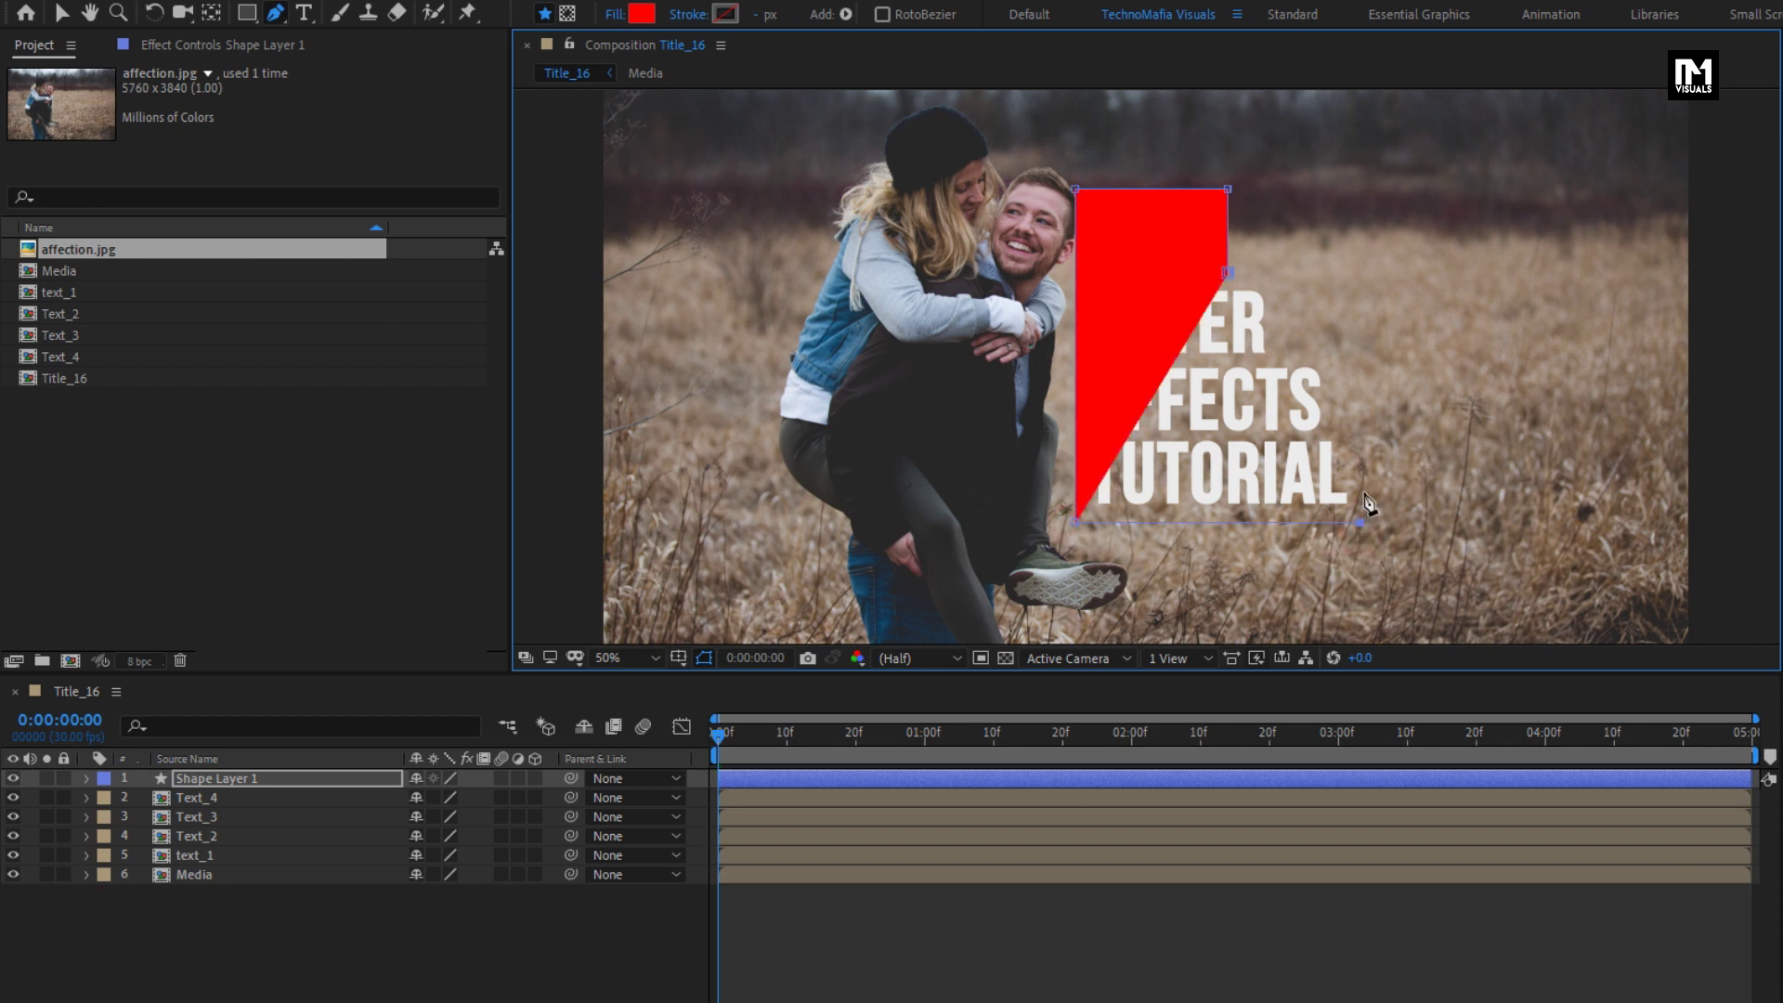
pyautogui.click(1361, 453)
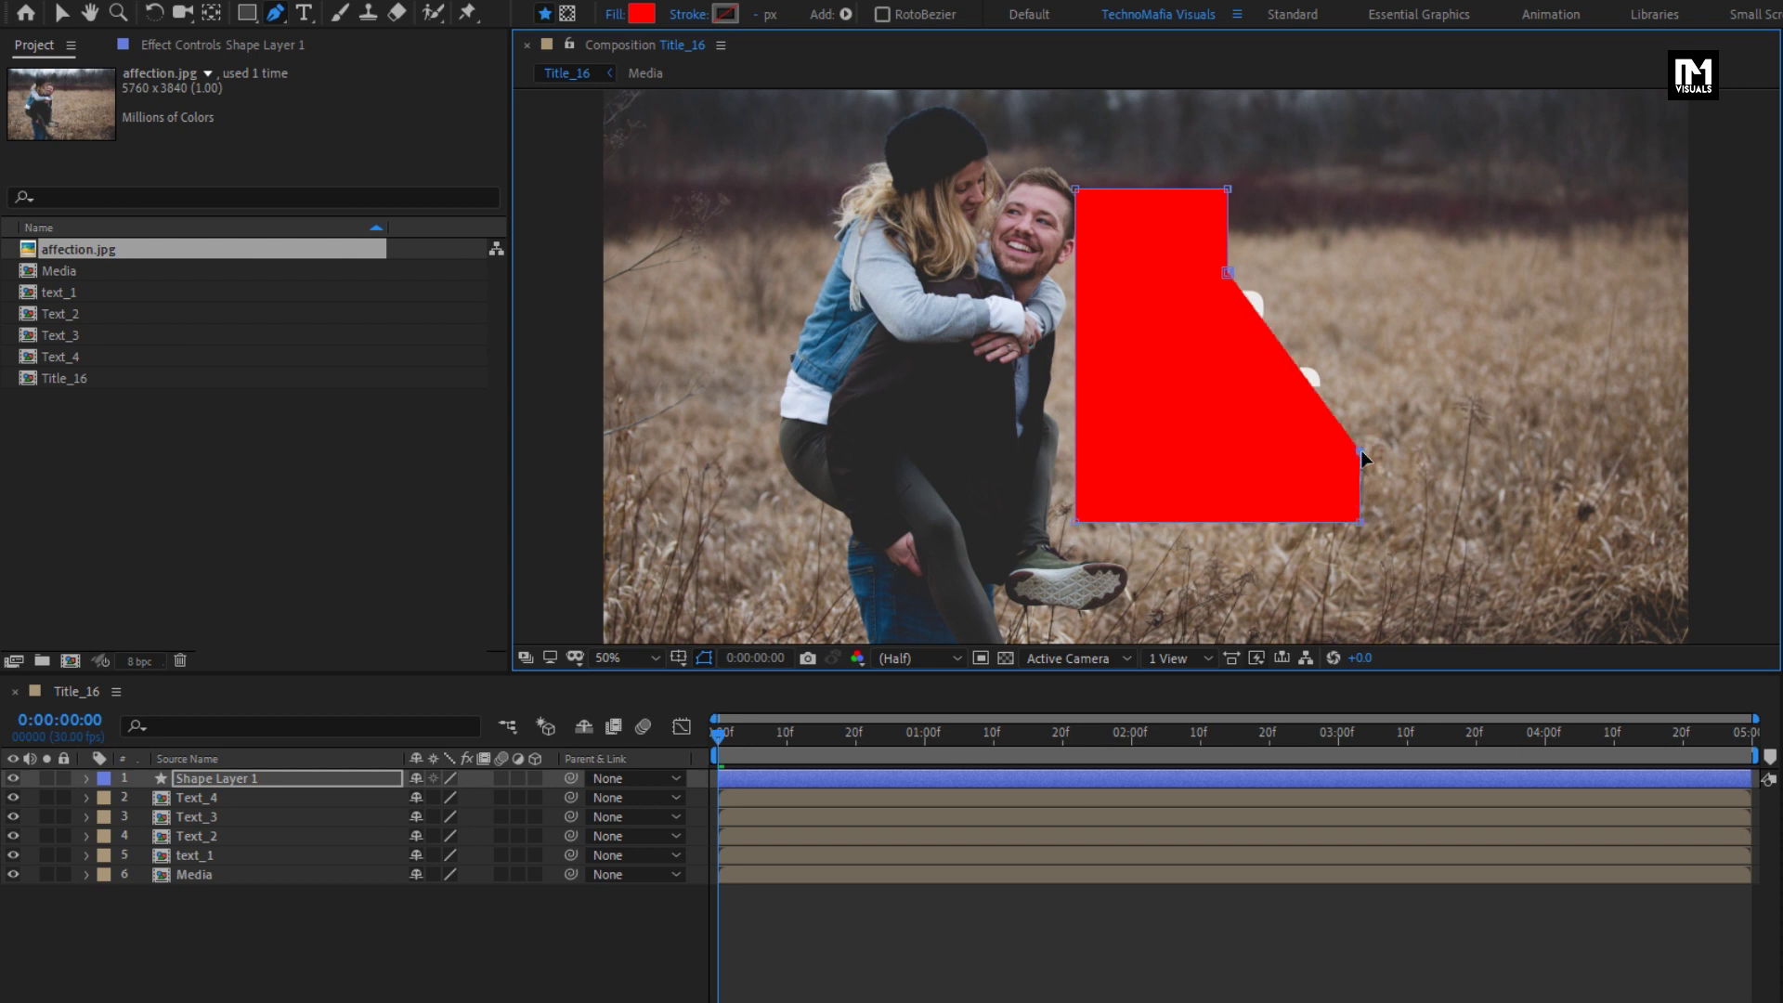
# Set the frame shape's fill to None and its stroke to Solid Color.
pyautogui.click(616, 18)
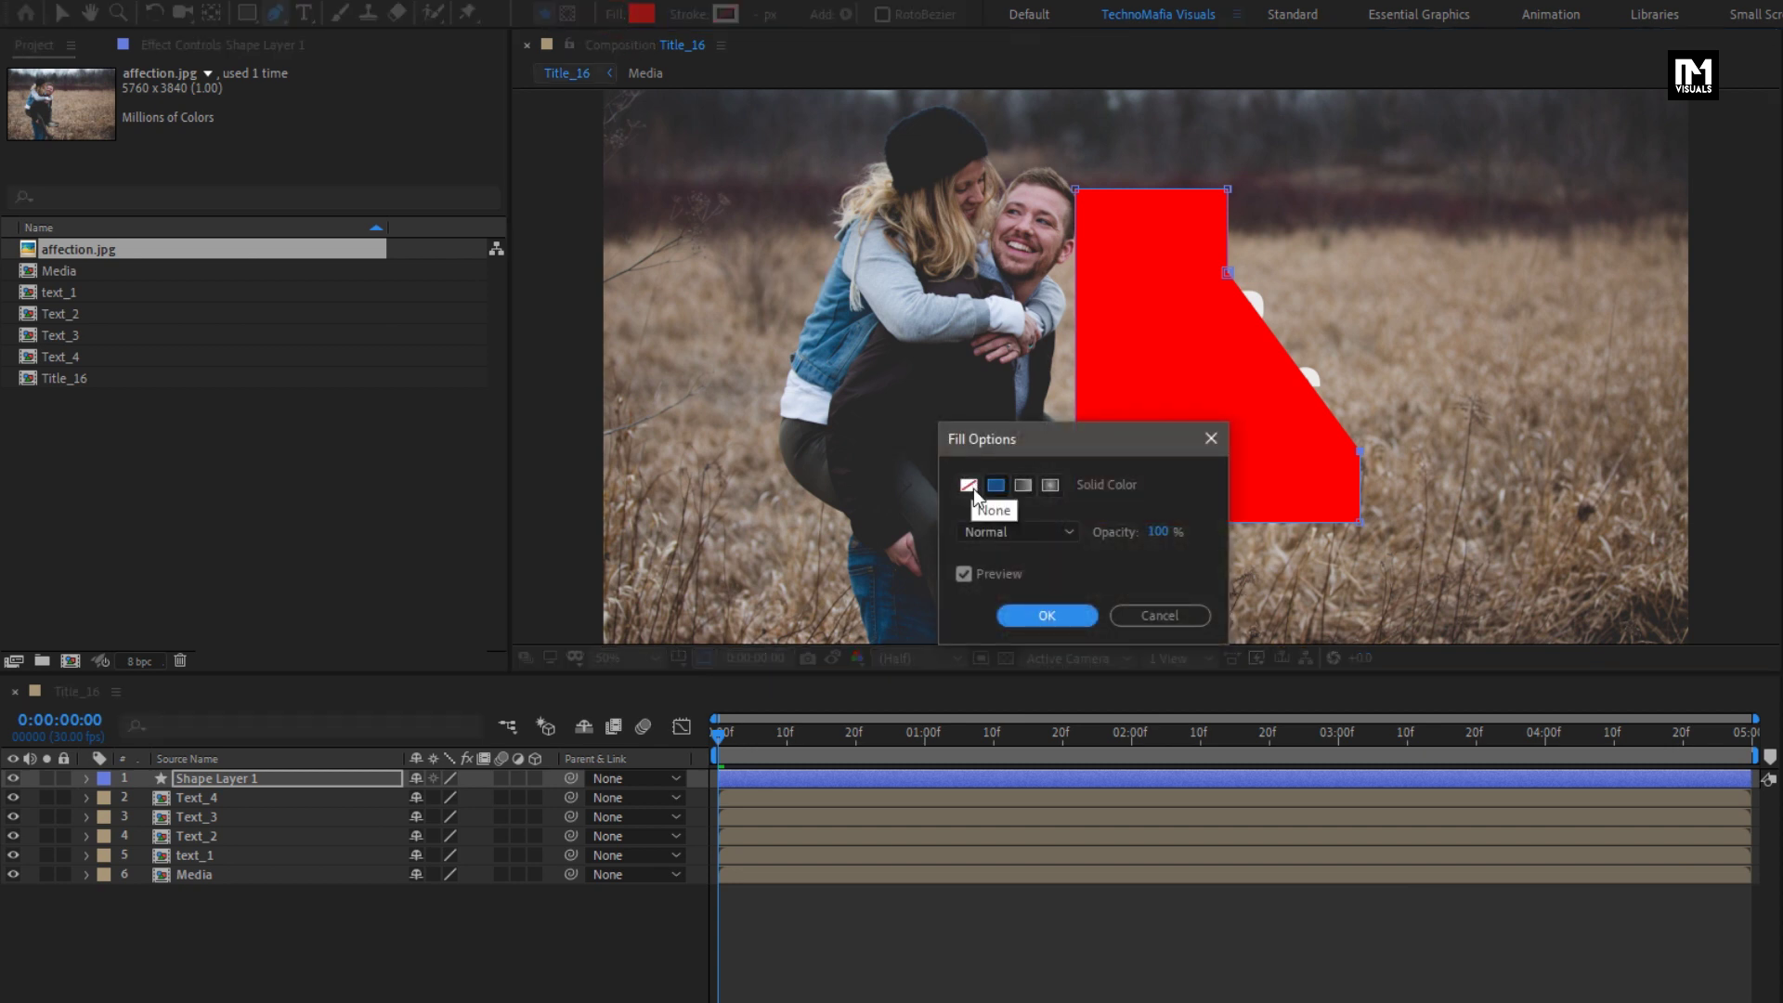
pyautogui.click(968, 485)
pyautogui.click(1022, 613)
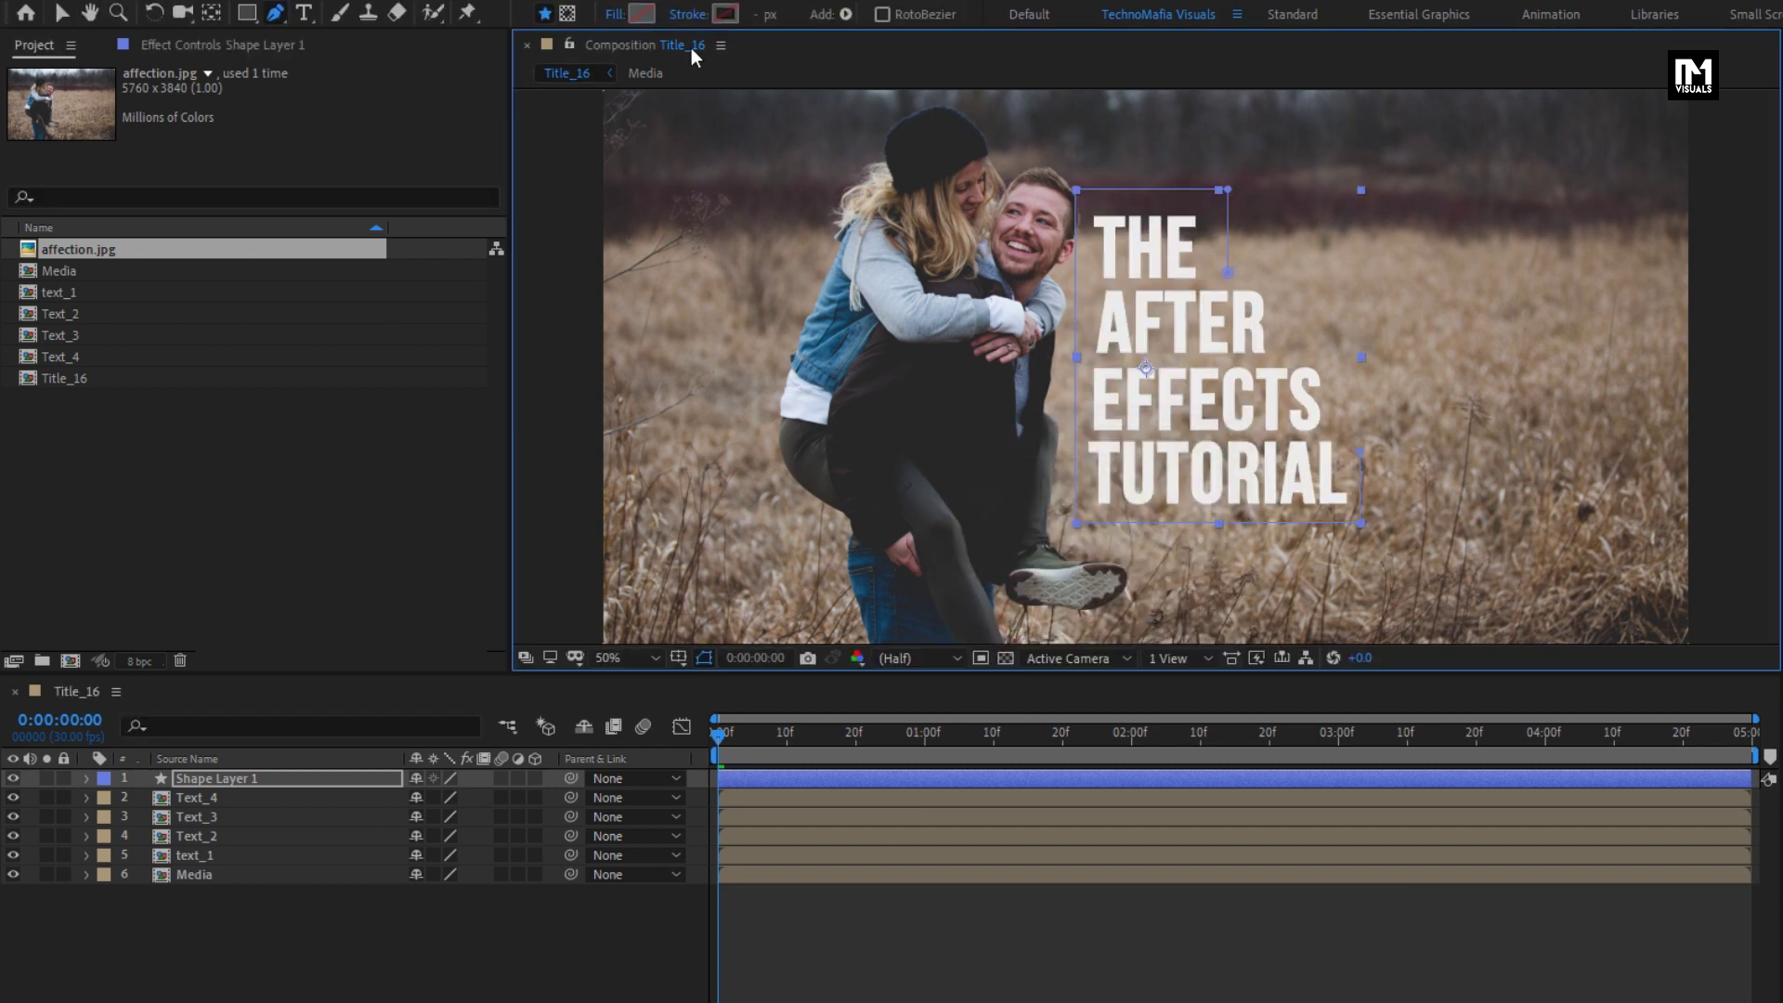
pyautogui.click(690, 19)
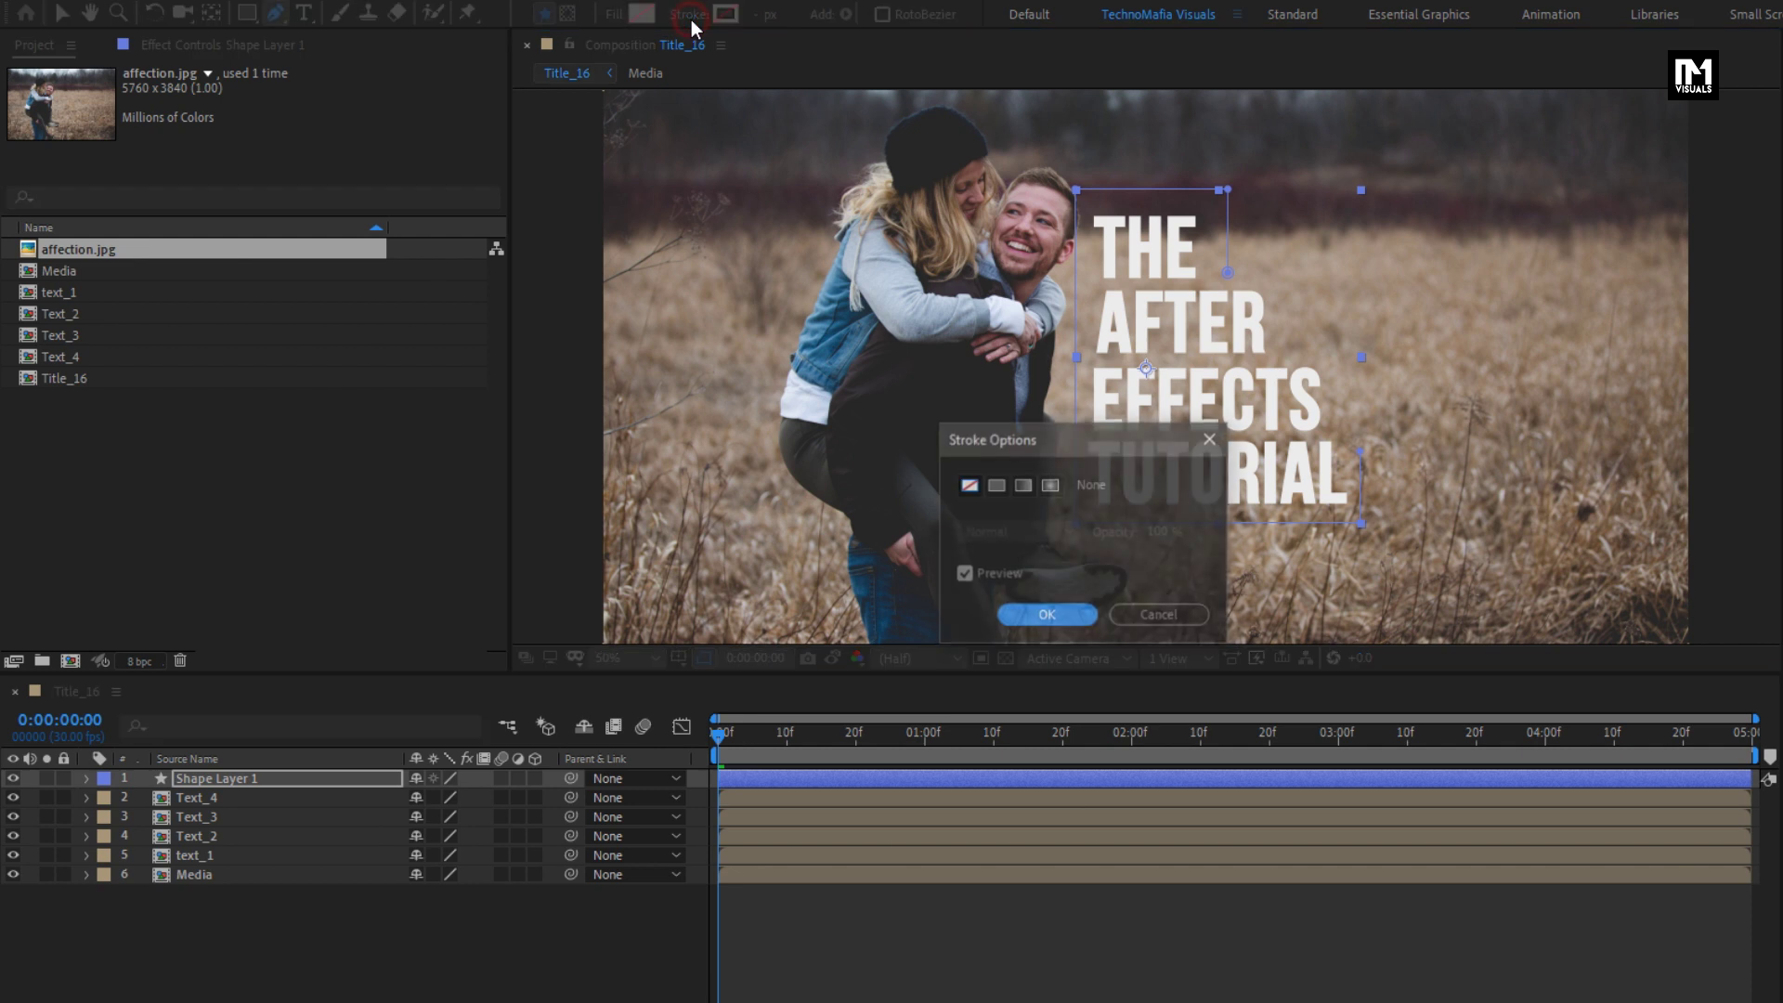
pyautogui.click(995, 485)
pyautogui.click(1046, 616)
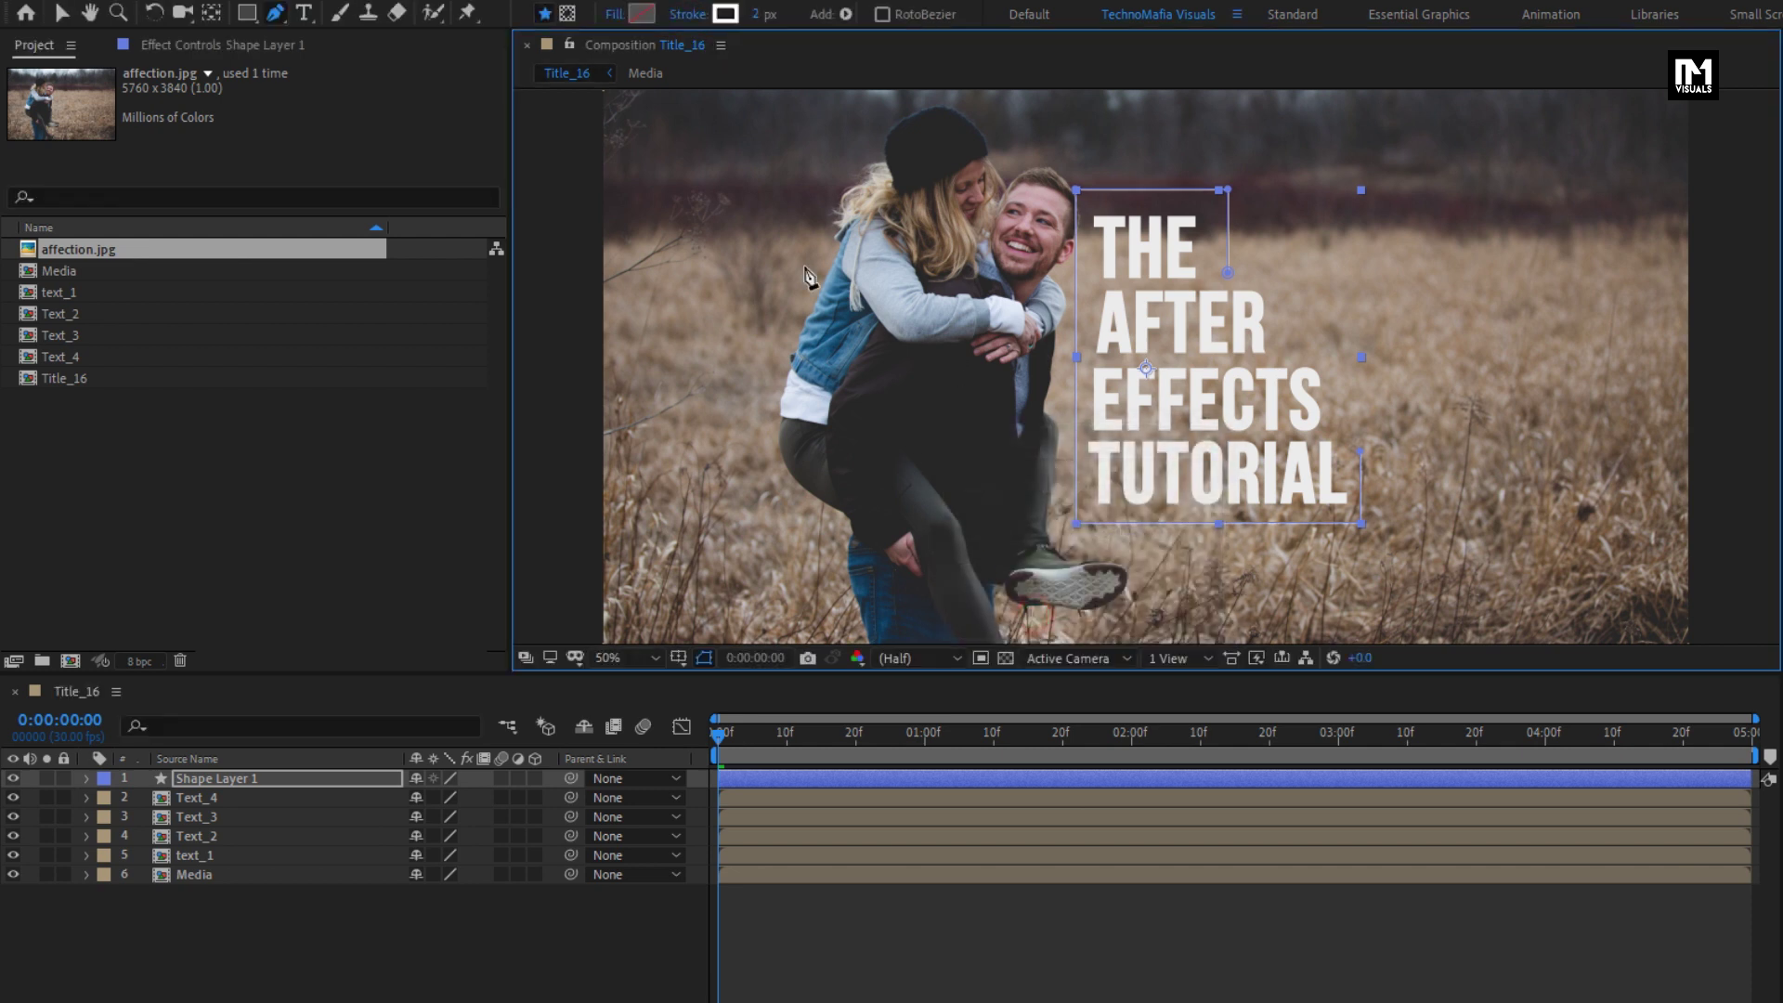
# Set the frame shape's stroke width to 20 px.
pyautogui.click(758, 16)
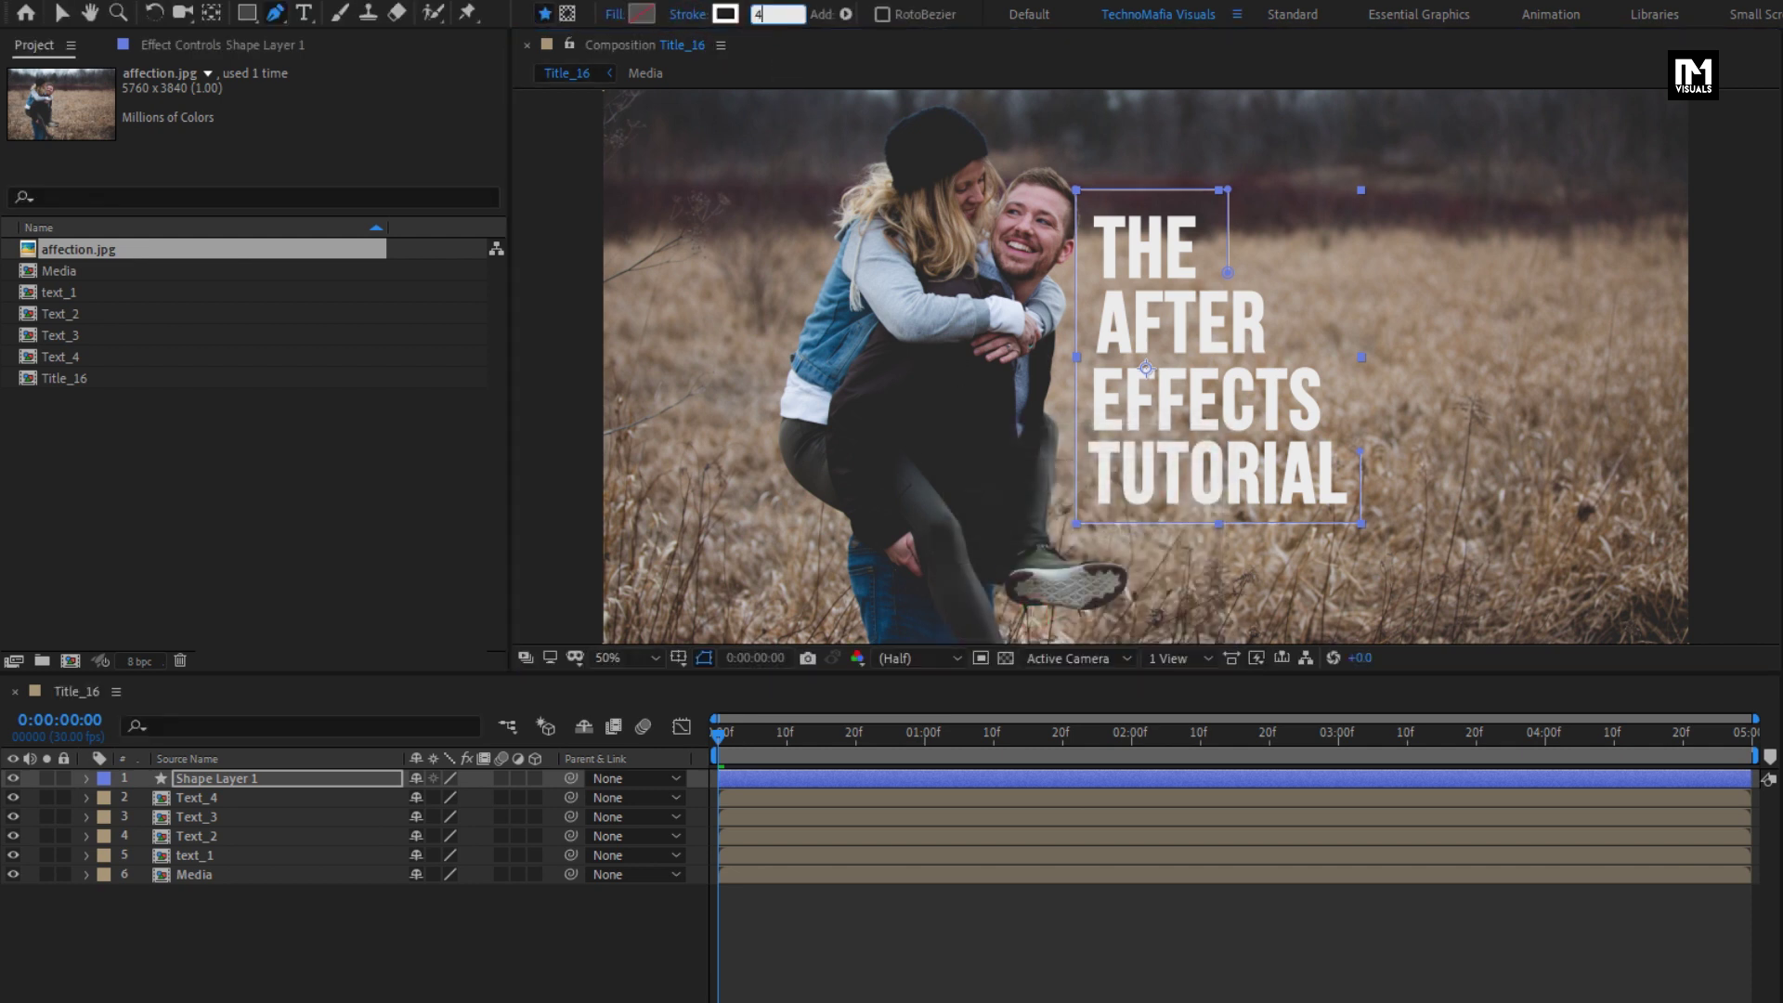
pyautogui.write('40')
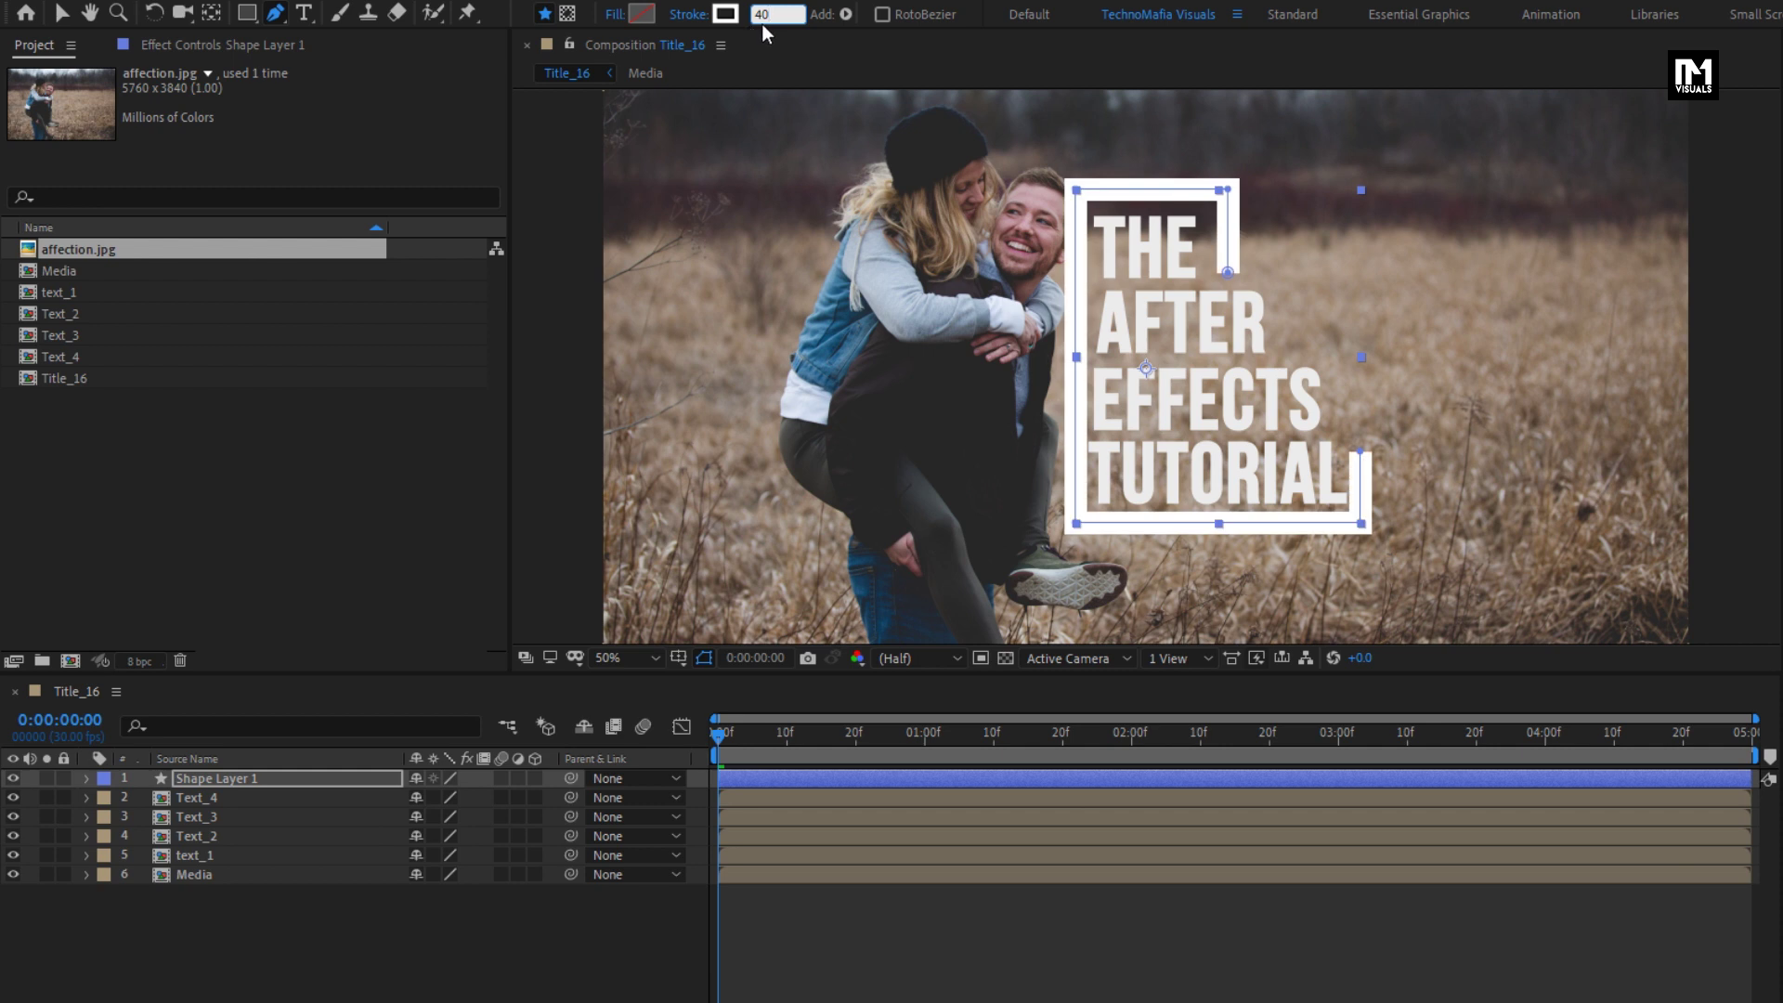
pyautogui.press('Down')
pyautogui.press('Down')
pyautogui.press('Down')
pyautogui.press('Down')
pyautogui.press('Down')
pyautogui.press('Down')
pyautogui.press('Down')
pyautogui.press('Down')
pyautogui.press('Down')
pyautogui.press('Down')
pyautogui.press('Down')
pyautogui.press('Down')
pyautogui.press('Down')
pyautogui.press('Down')
pyautogui.press('Down')
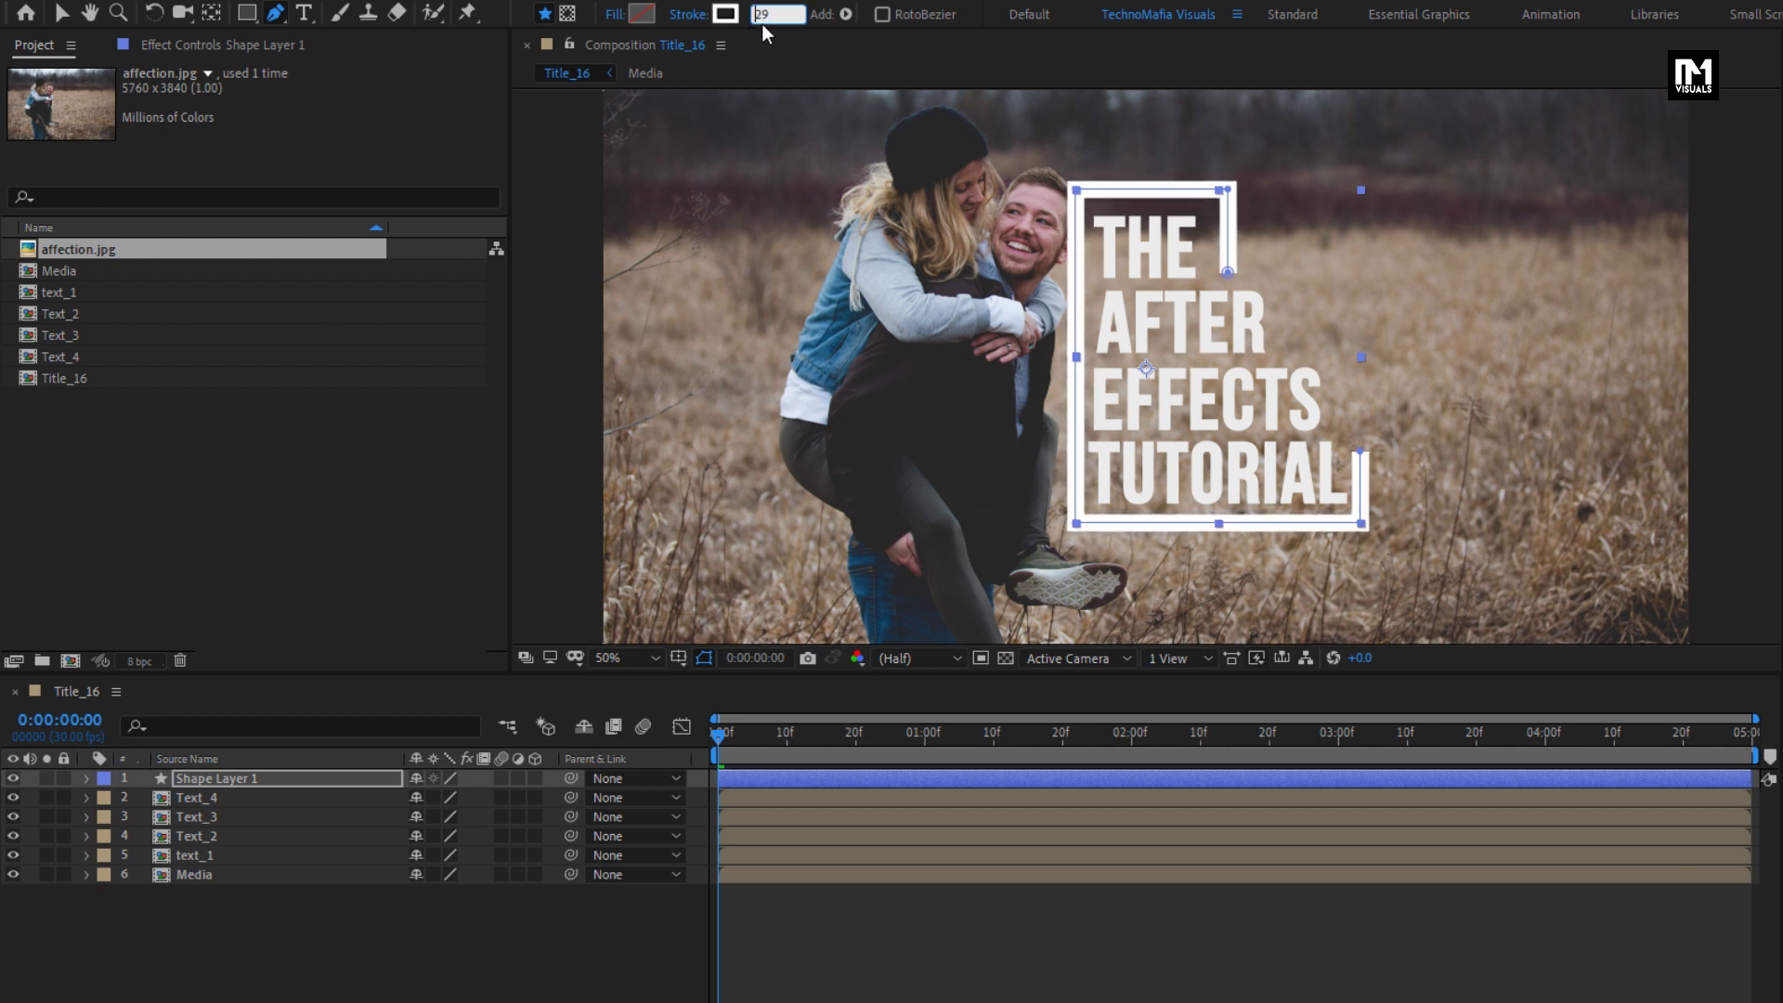
pyautogui.press('Down')
pyautogui.press('Down')
pyautogui.press('Down')
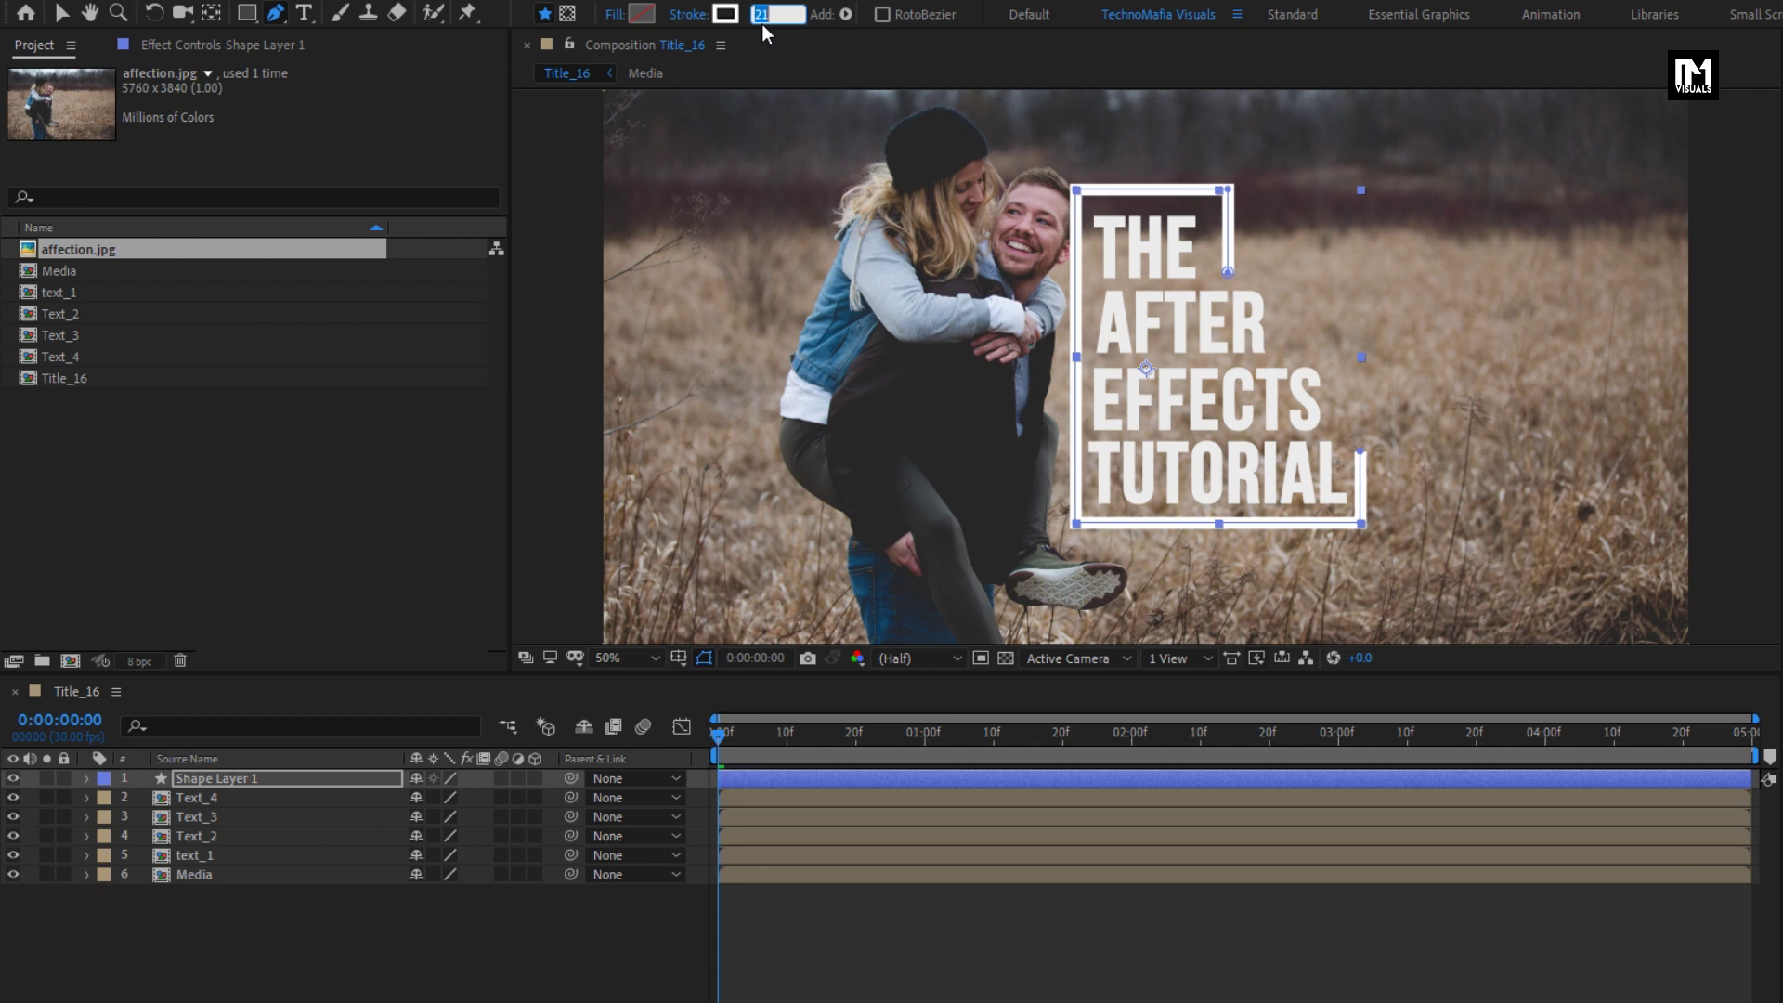
pyautogui.press('Down')
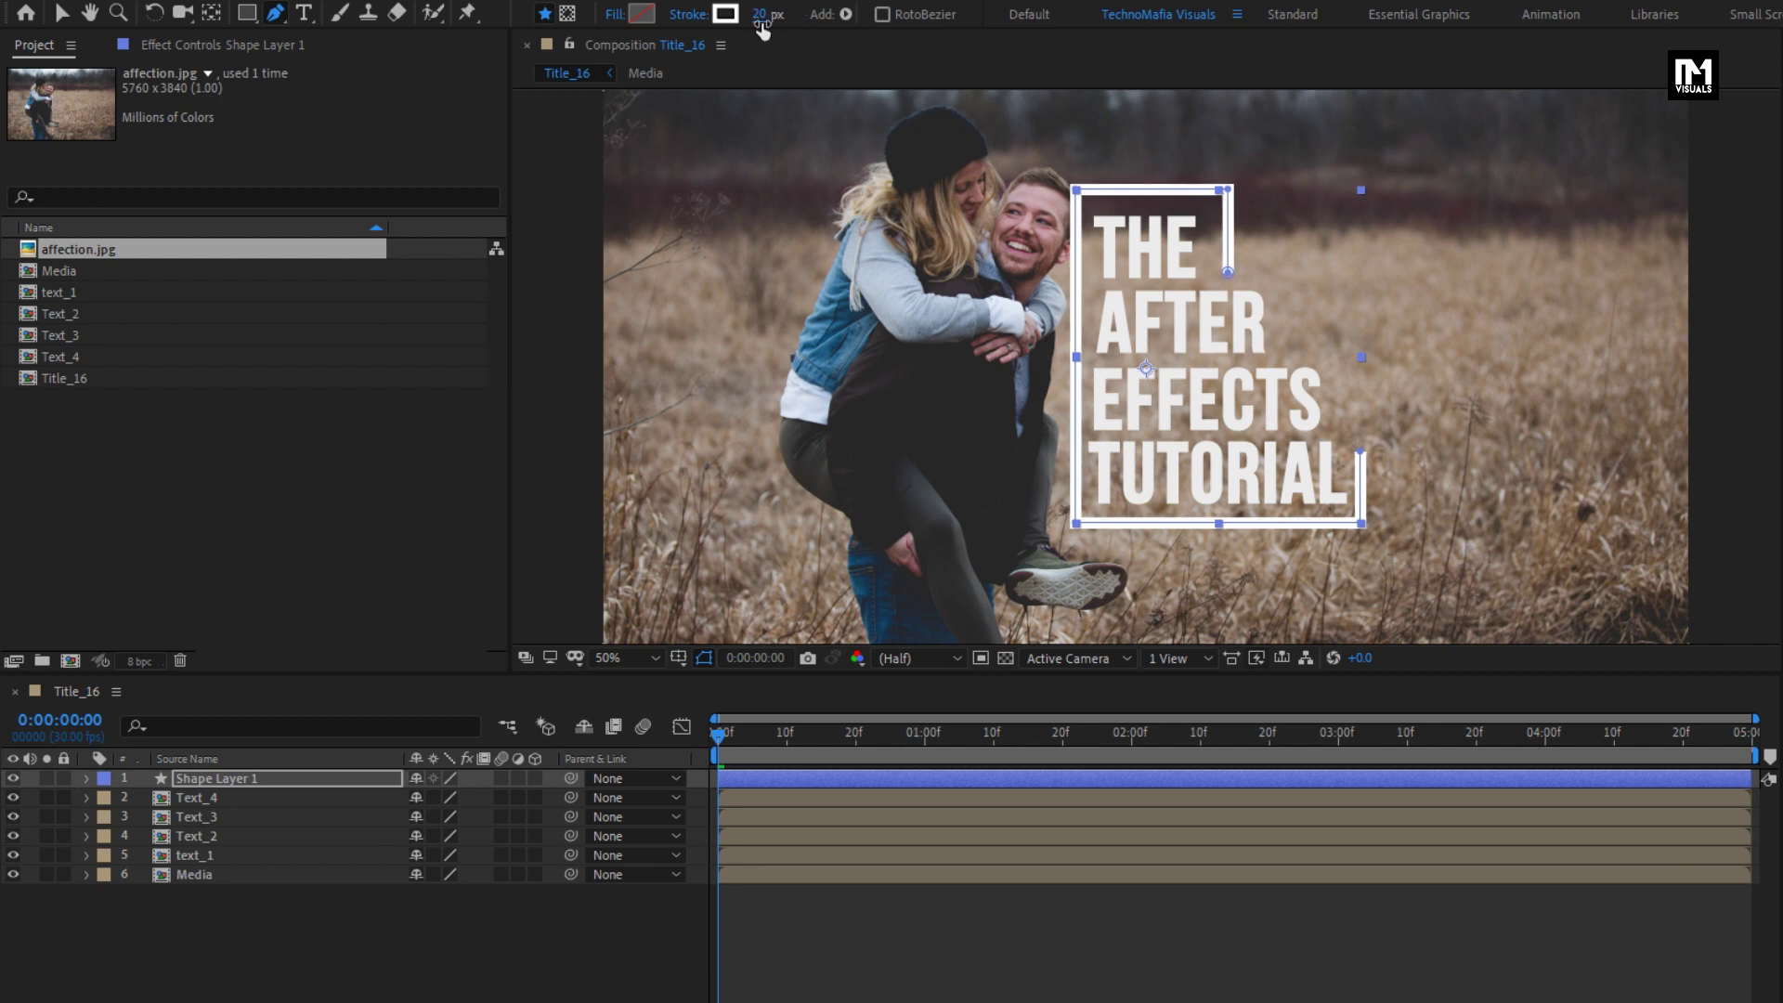
# Apply the Fill effect to the frame's shape layer and set the fill color to a bright blue.
pyautogui.click(204, 782)
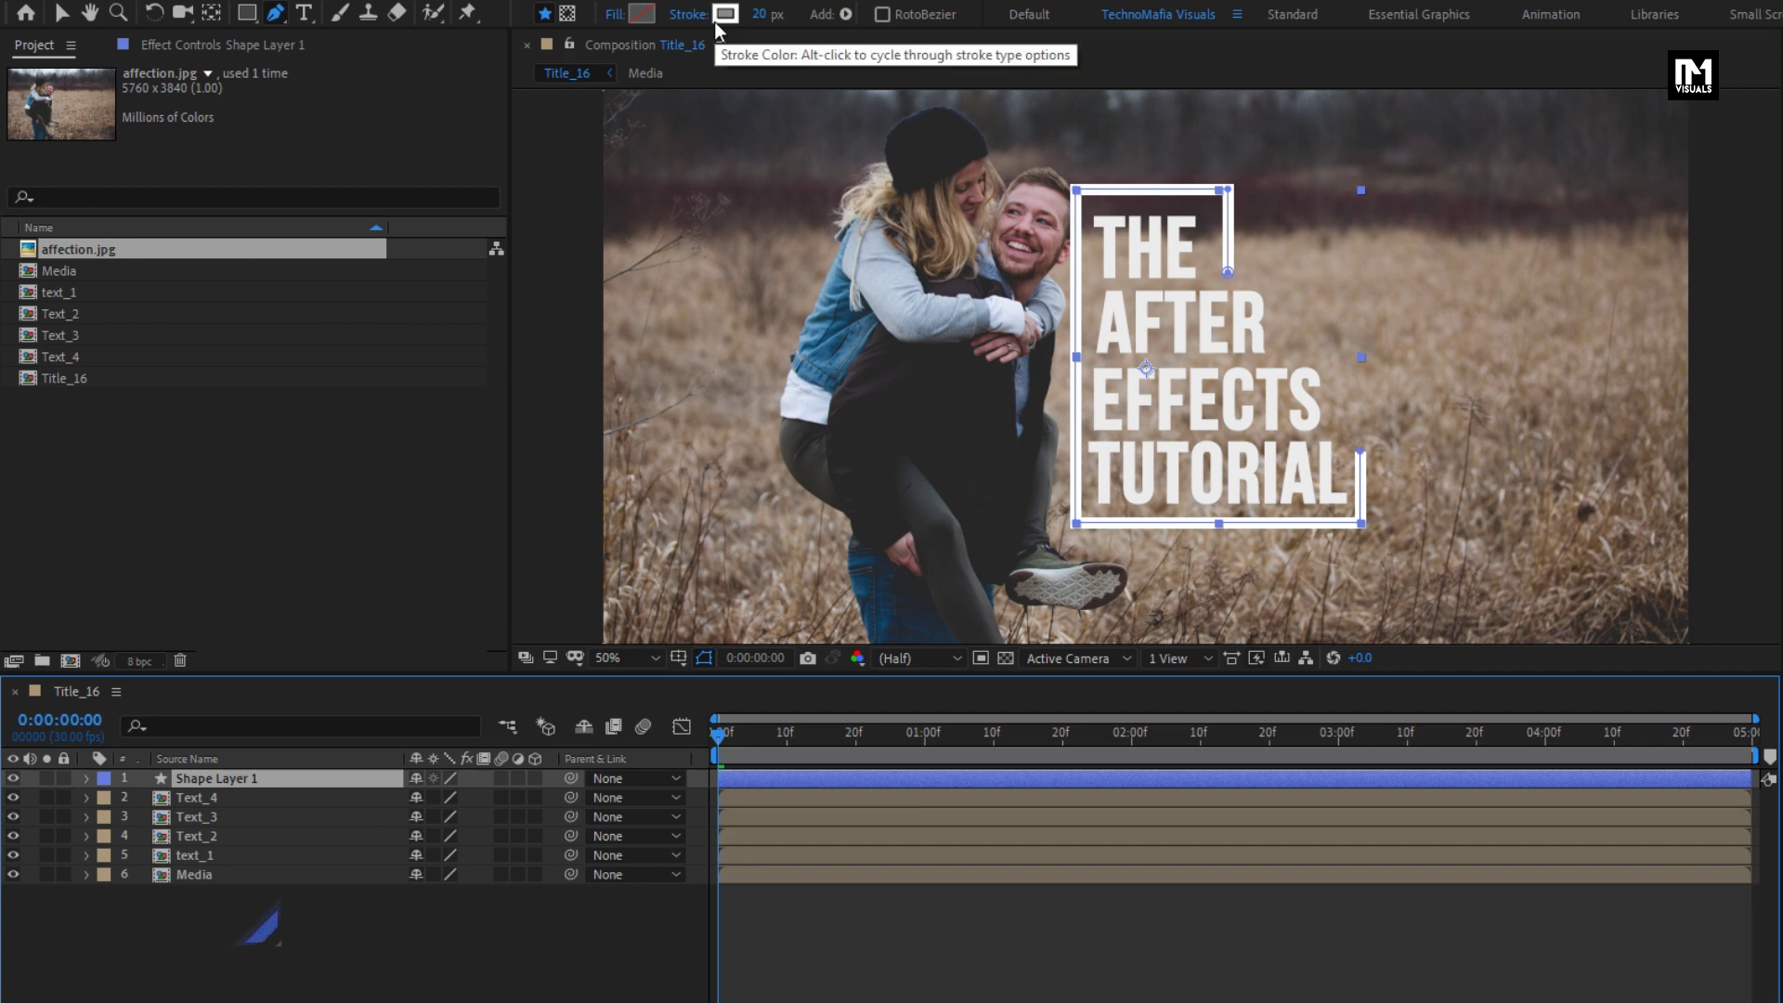
pyautogui.click(1597, 72)
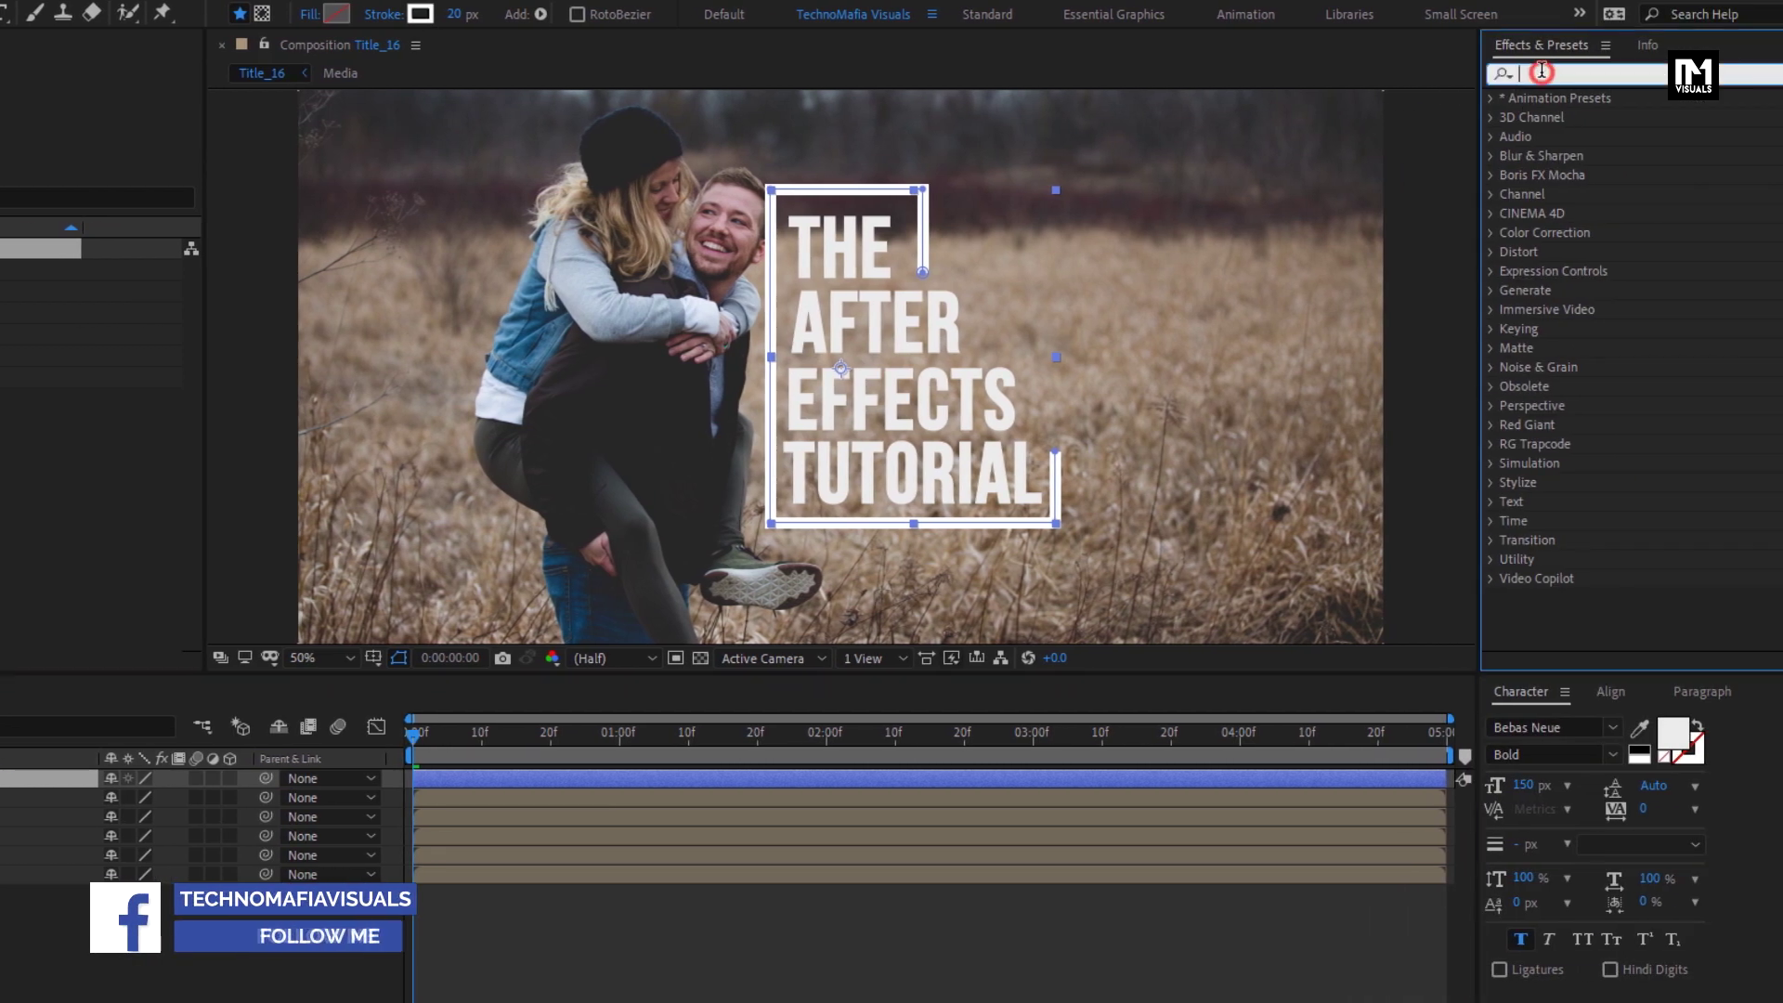
pyautogui.write('fill')
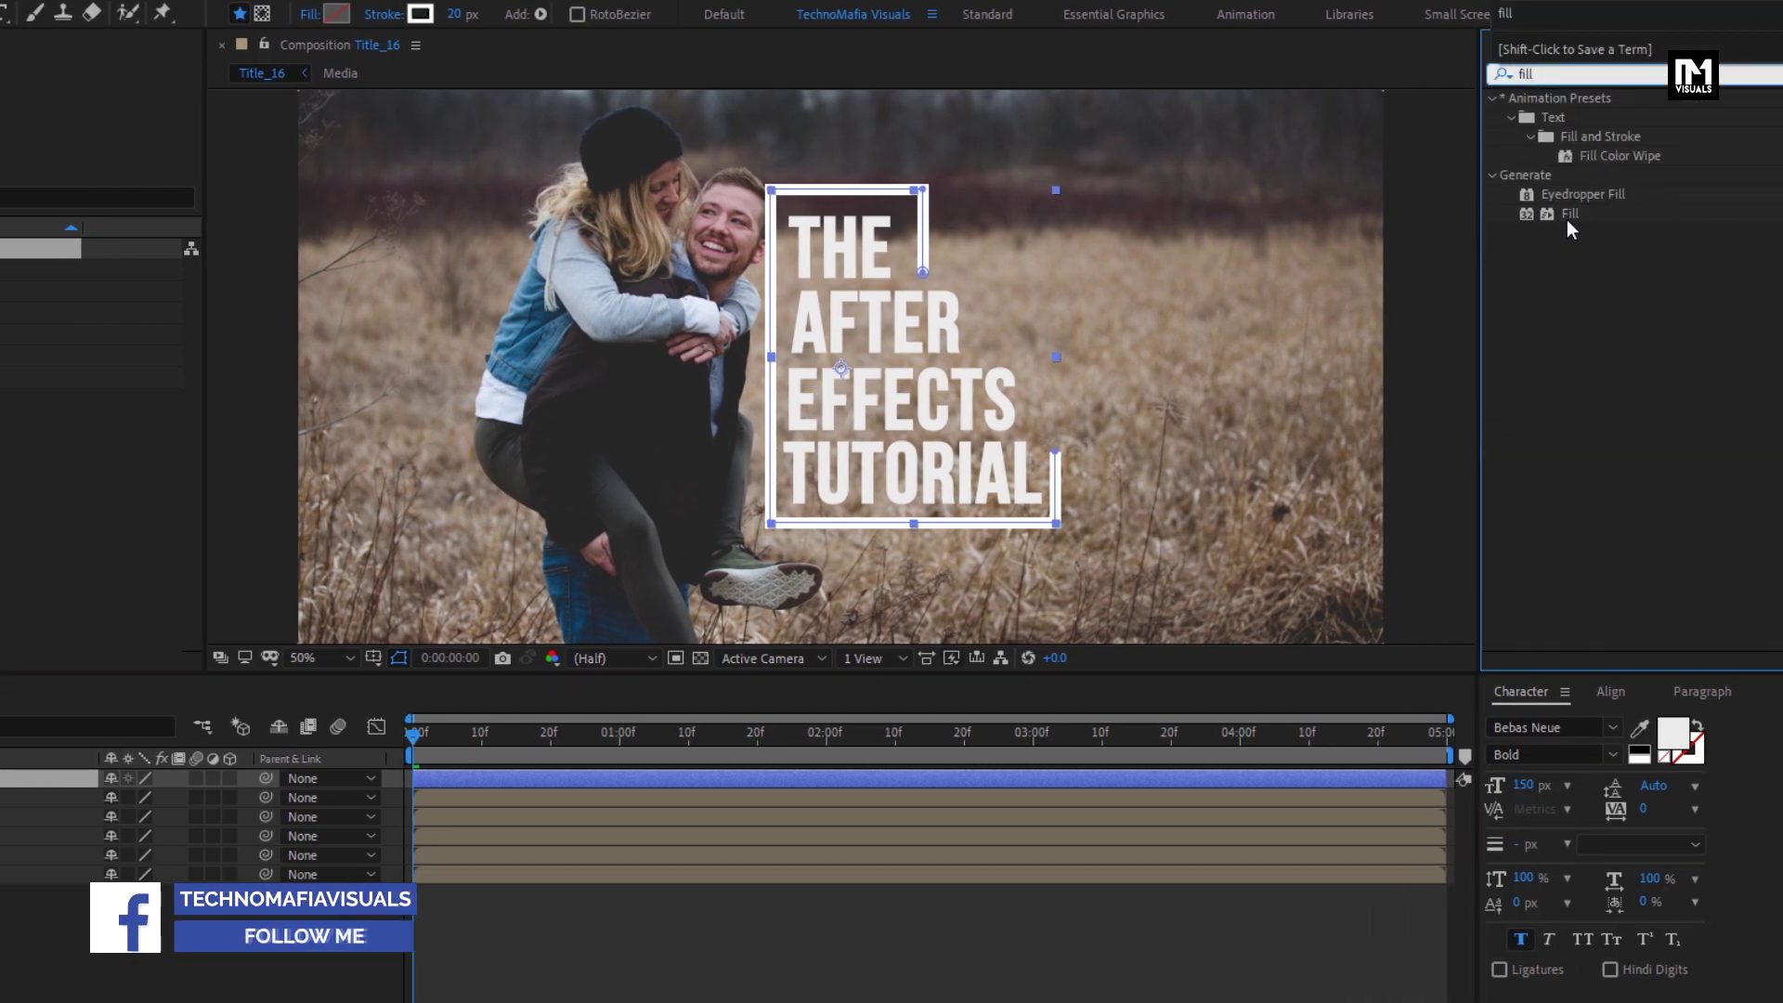
pyautogui.moveTo(1569, 216)
pyautogui.mouseDown()
pyautogui.moveTo(932, 362)
pyautogui.moveTo(797, 351)
pyautogui.mouseUp()
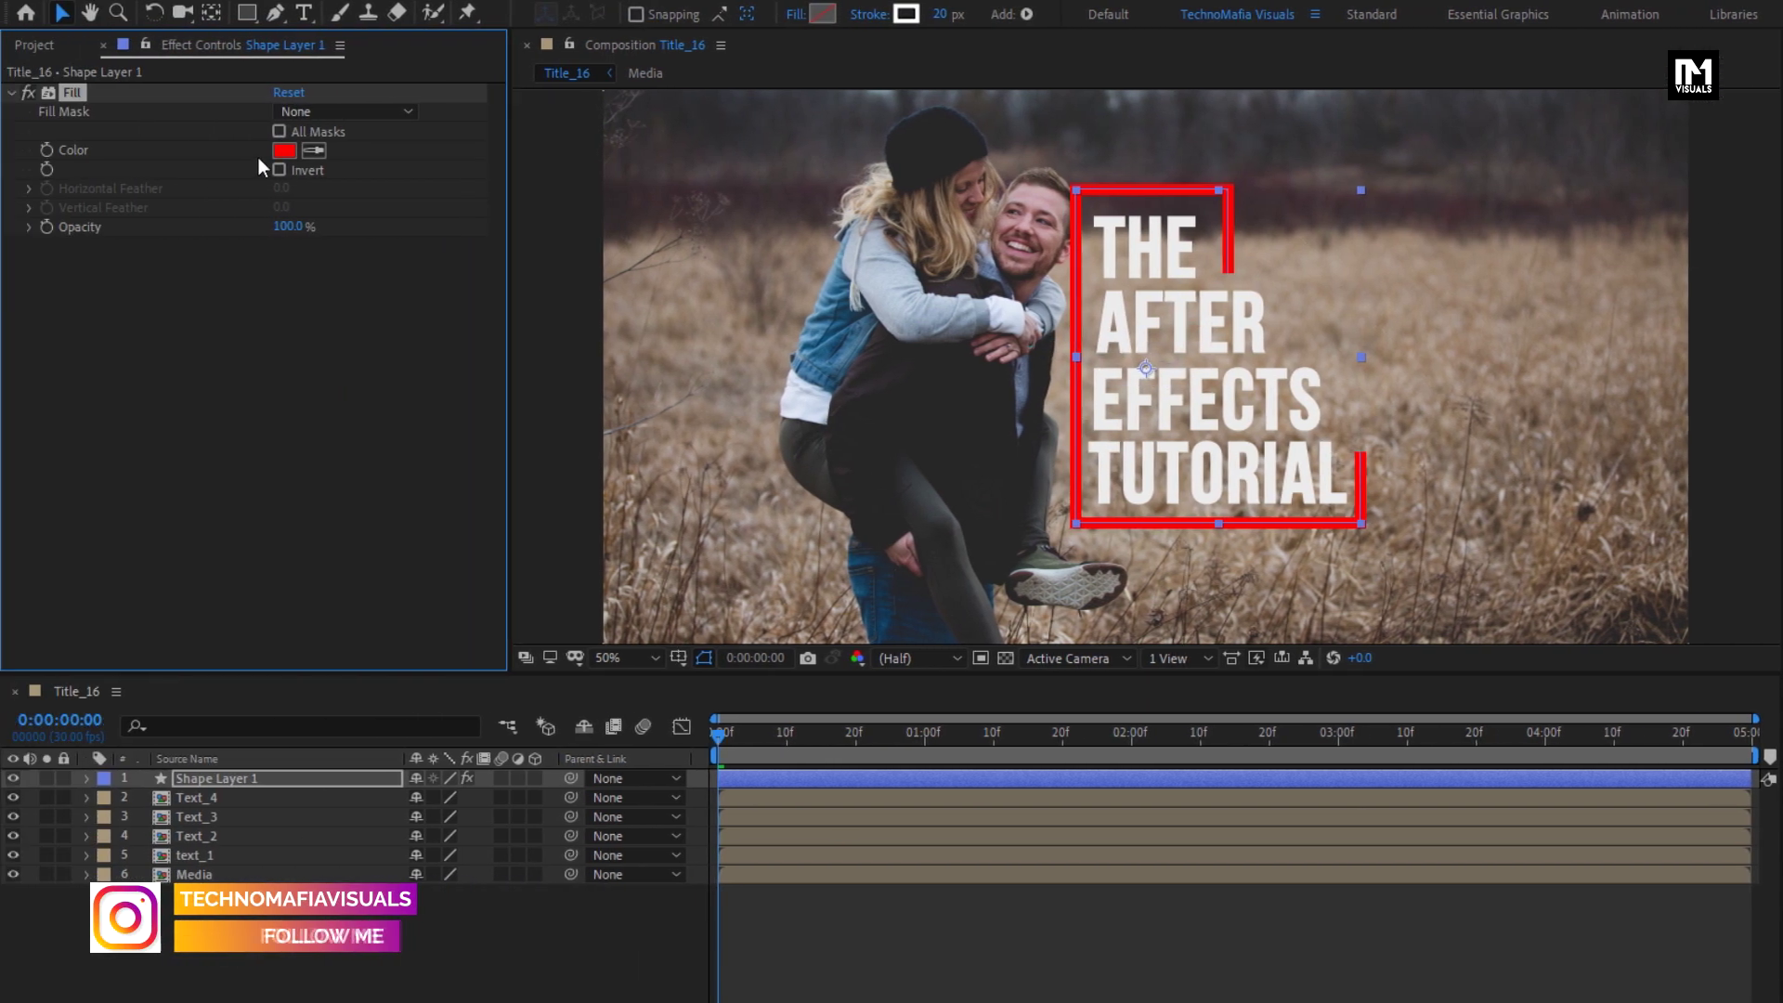
pyautogui.click(284, 151)
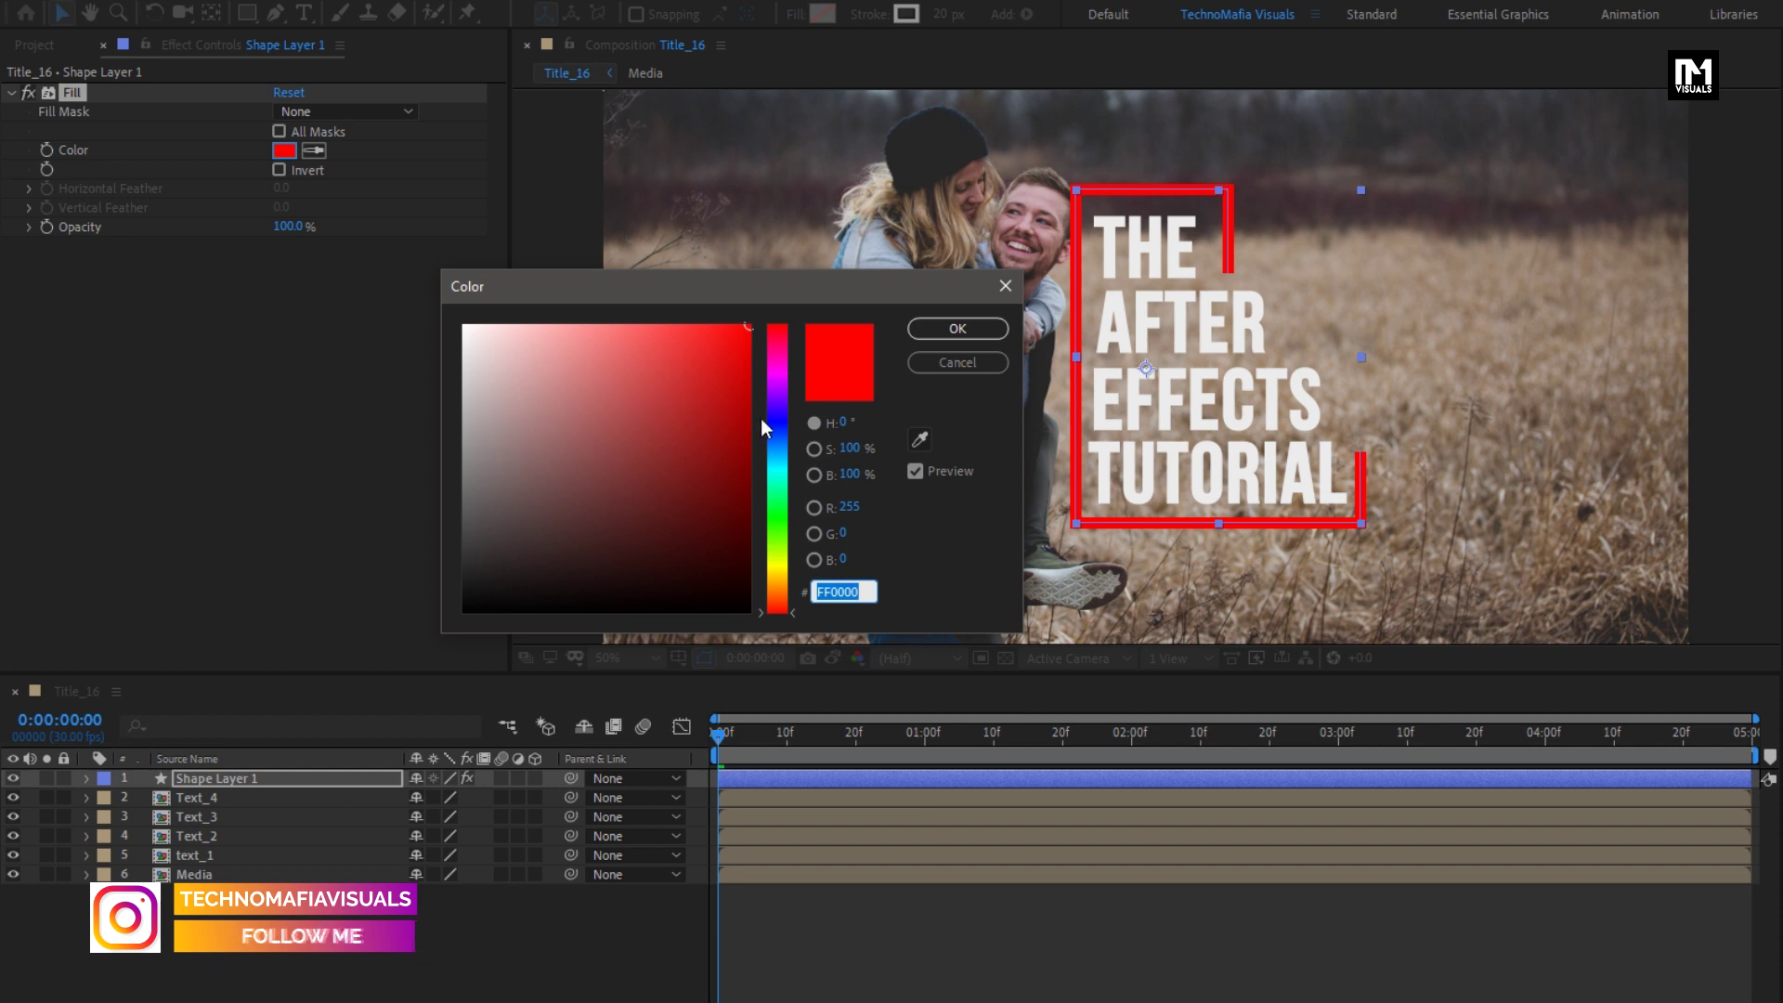
pyautogui.moveTo(763, 427); pyautogui.dragTo(776, 450)
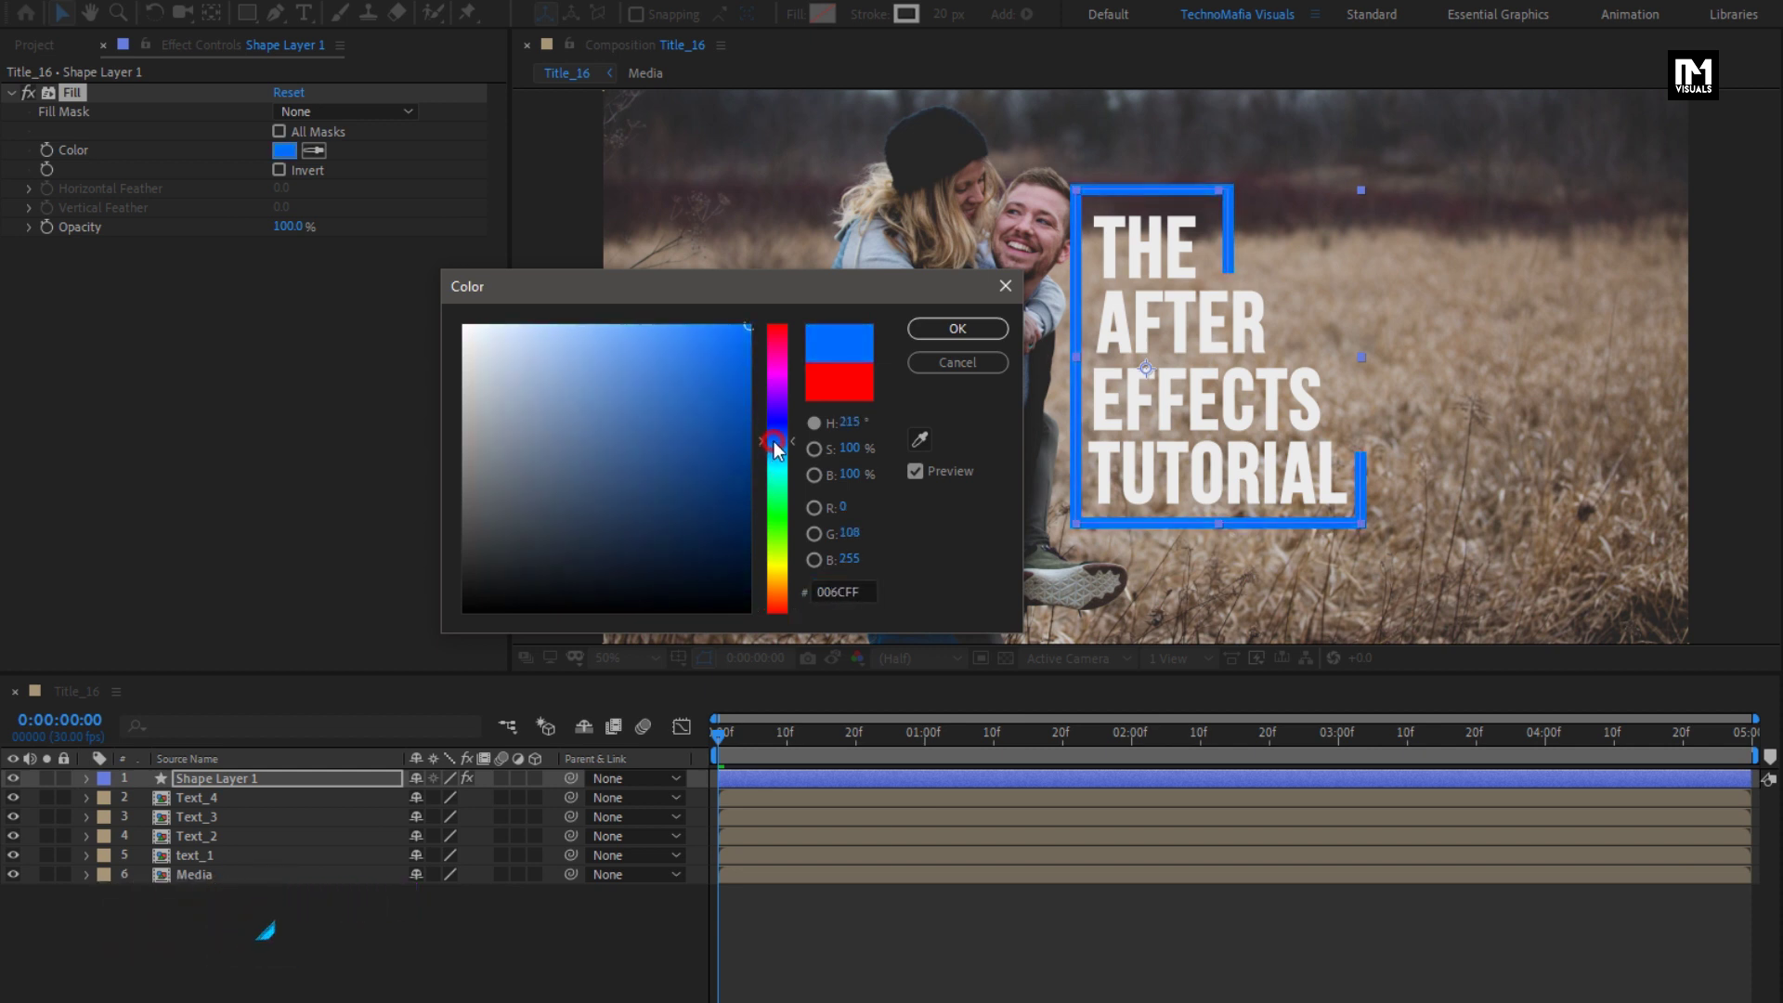
pyautogui.click(956, 330)
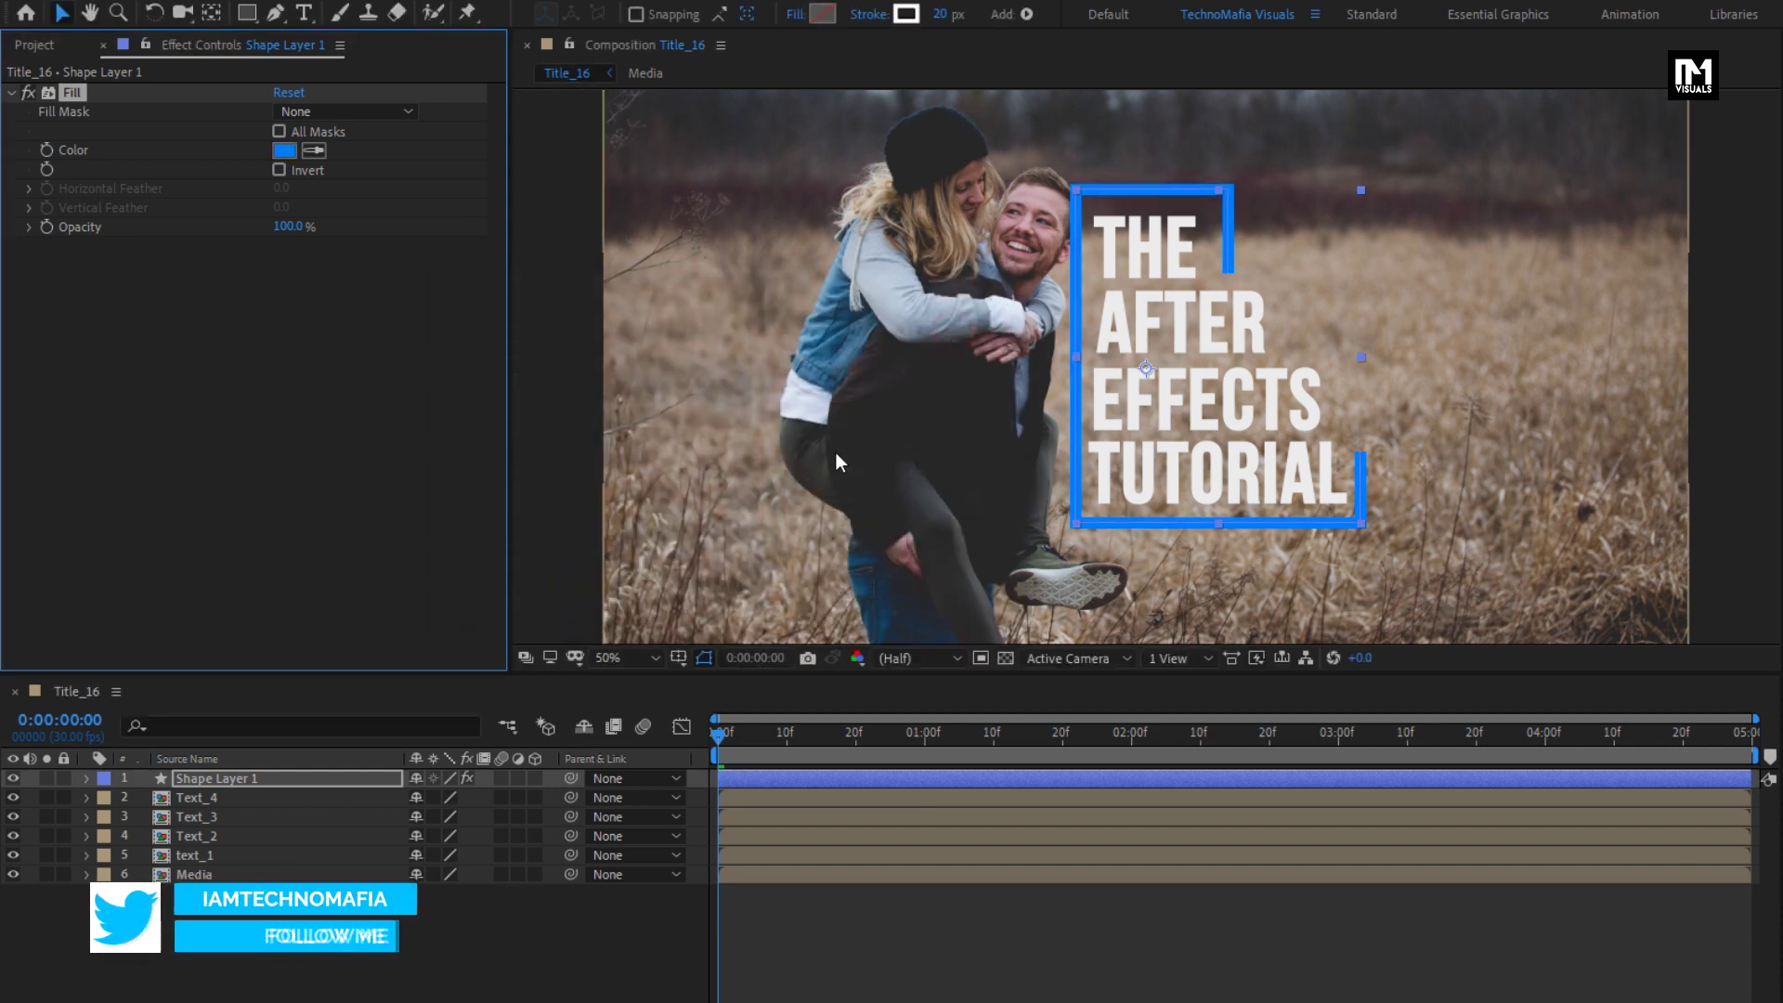
# Add Trim Paths to the frame's shape layer and expand its properties.
pyautogui.click(232, 782)
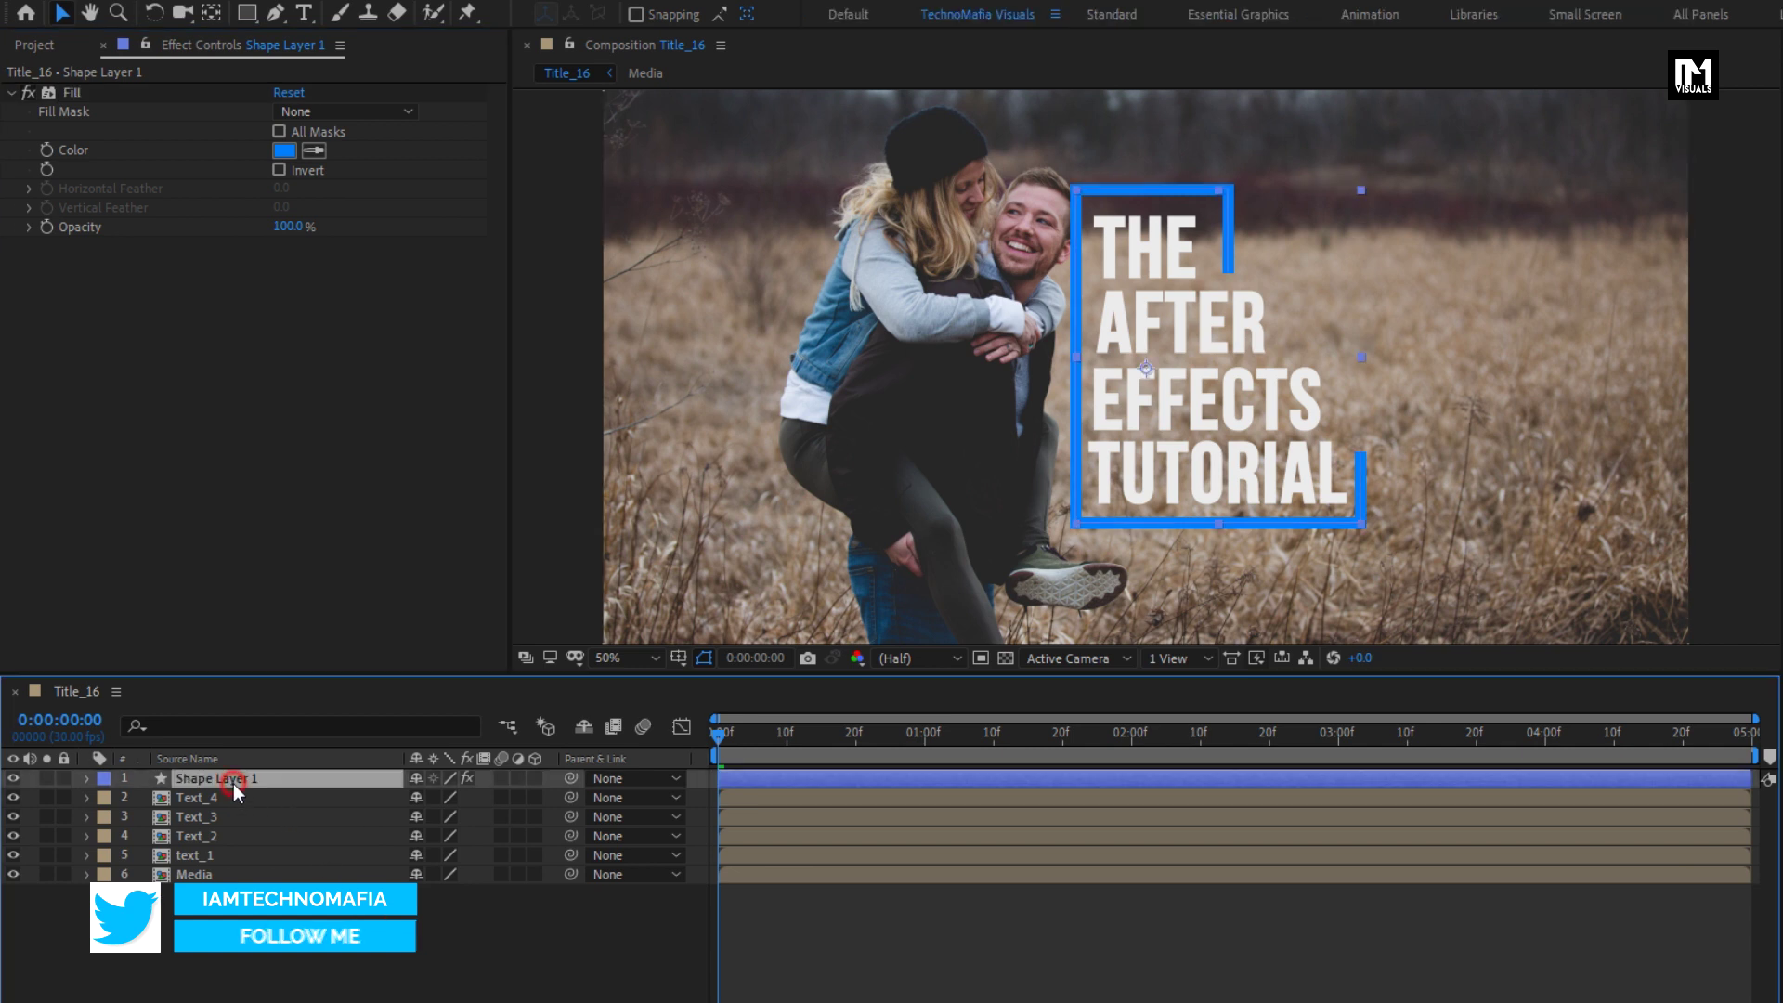
pyautogui.click(89, 778)
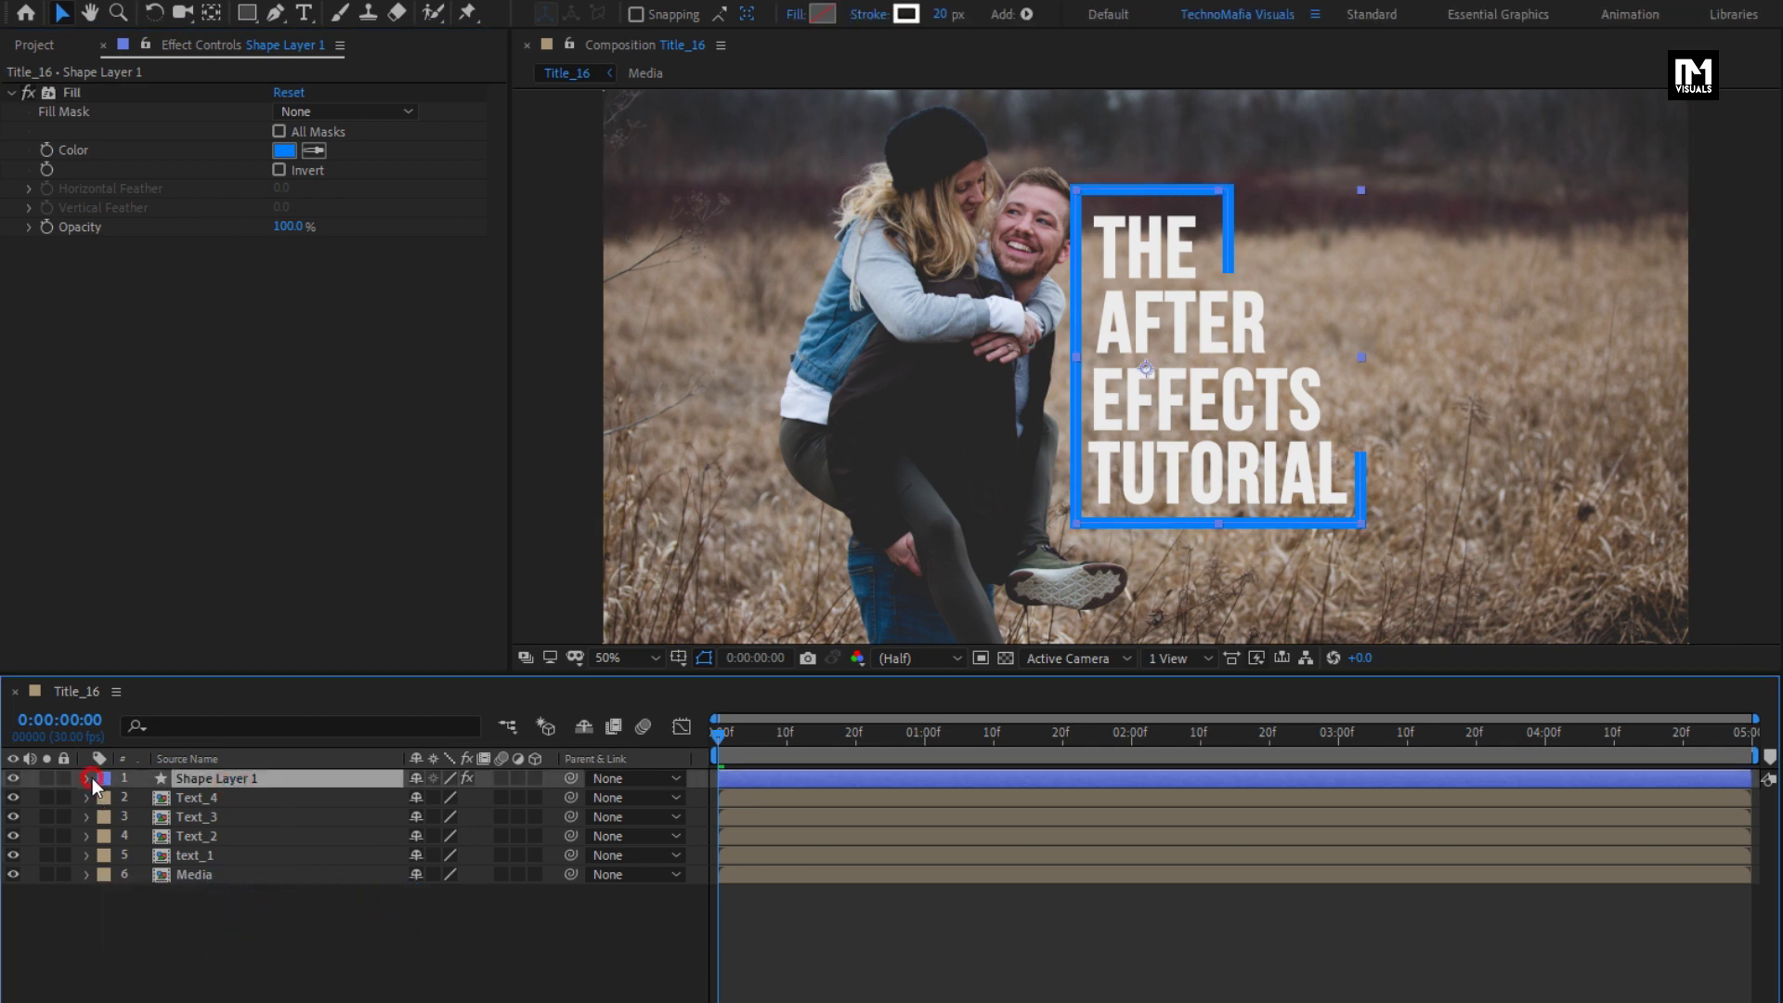
pyautogui.click(545, 797)
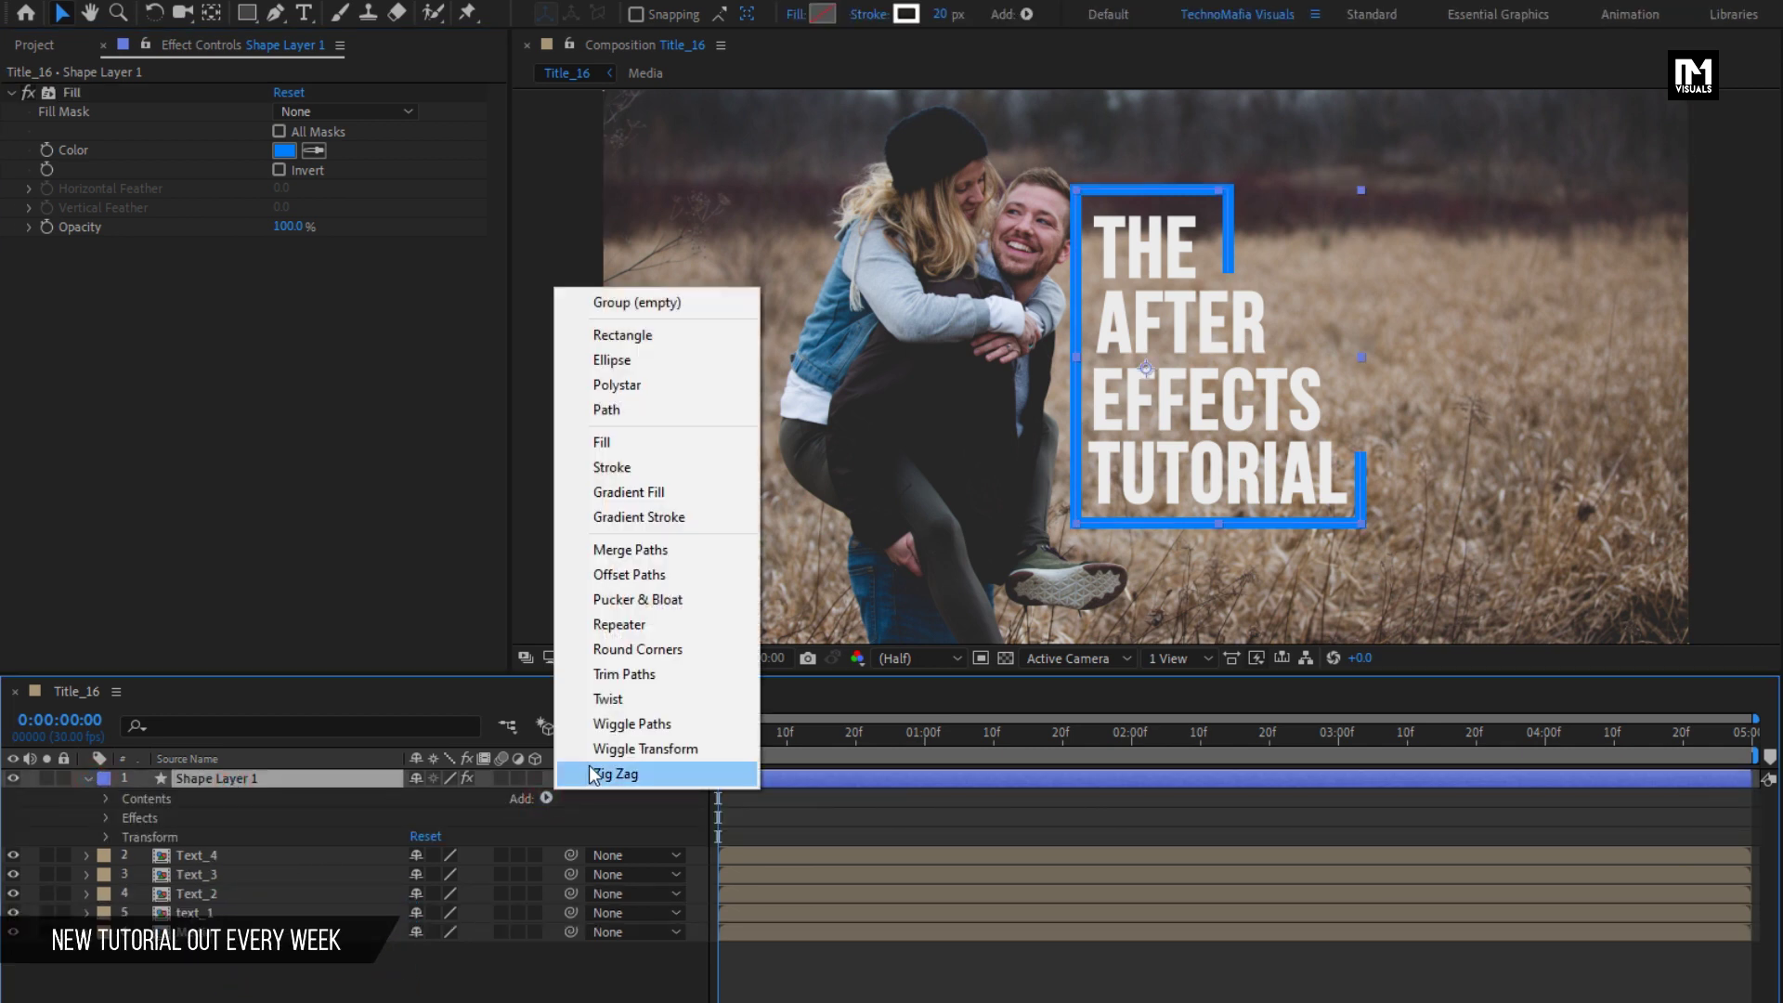
pyautogui.click(608, 674)
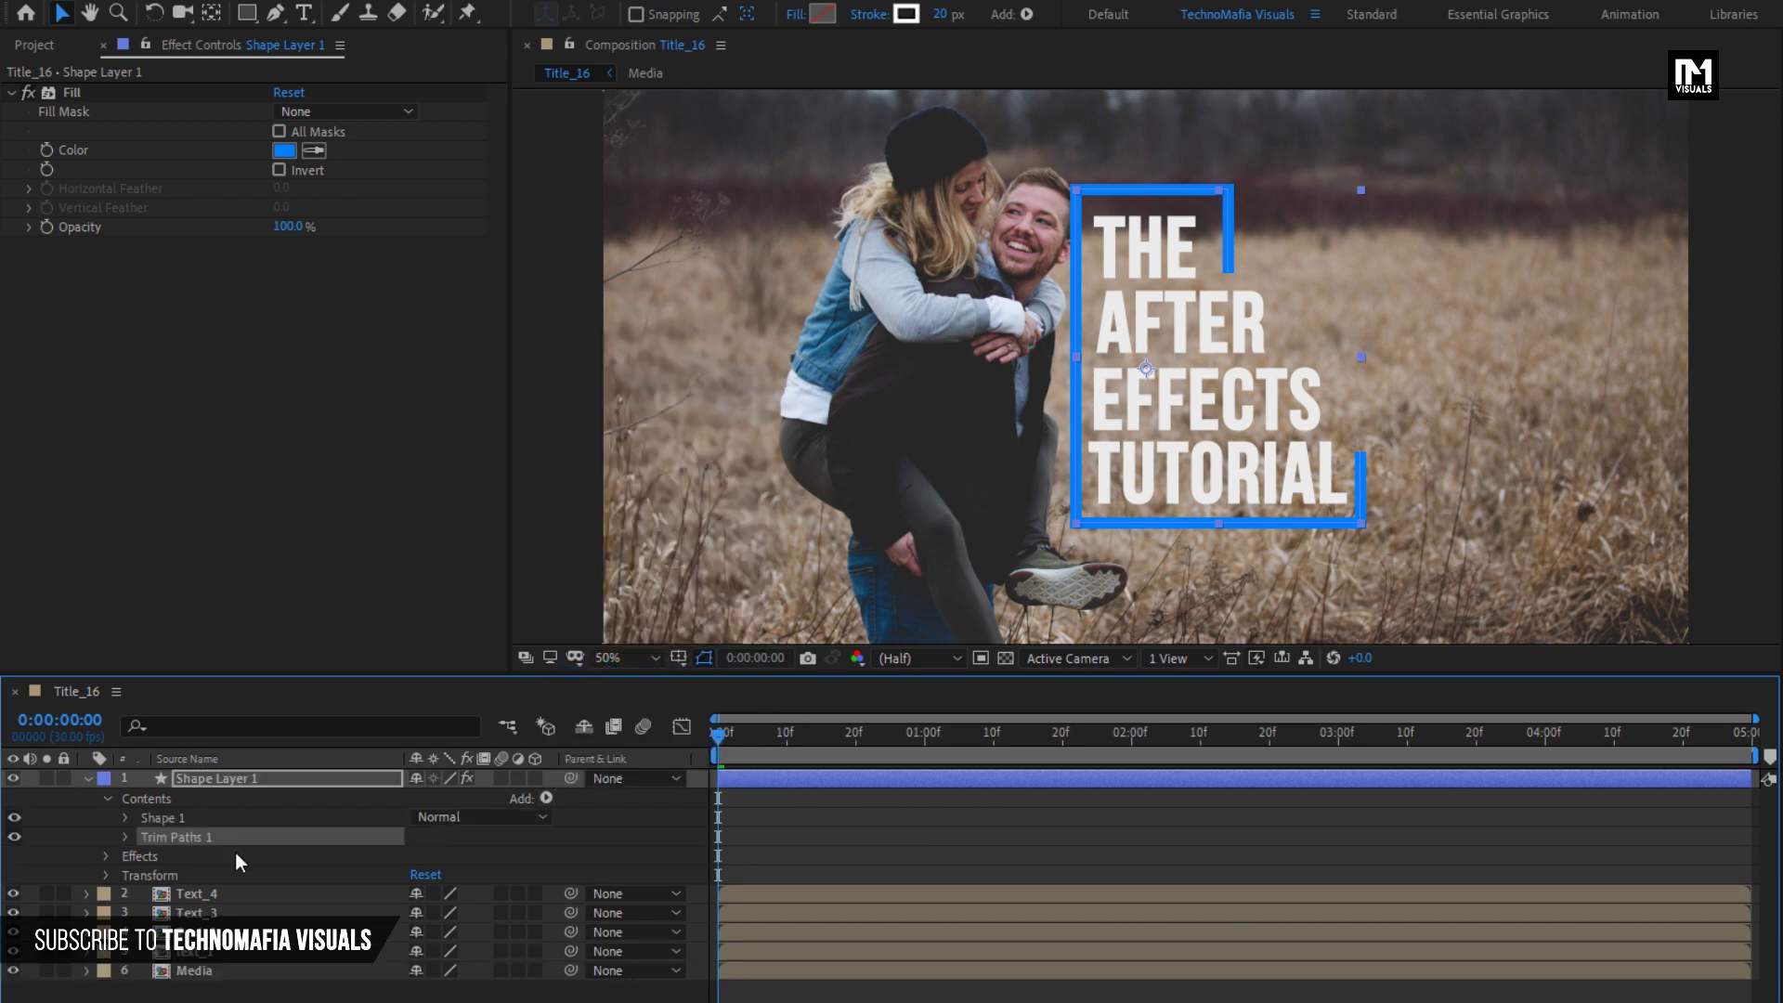
pyautogui.click(125, 838)
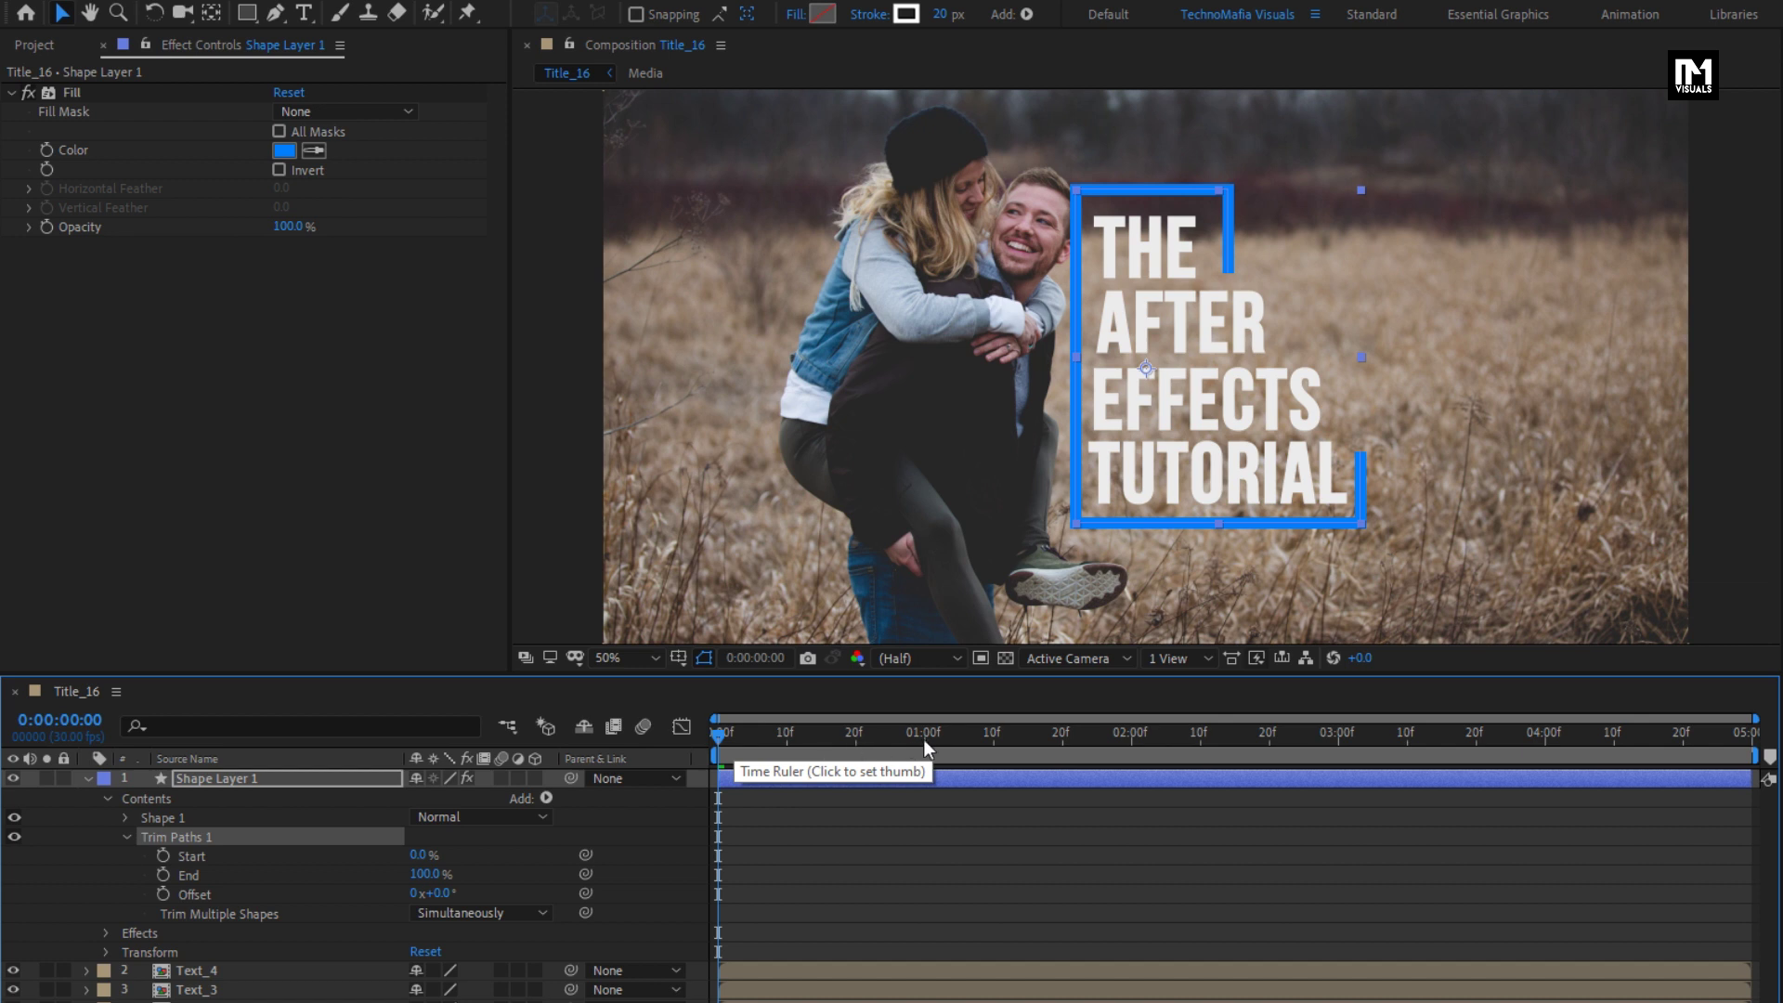
# Keyframe the Trim Paths End at 100% at 0:00:01:10 and 0% at 0:00:00:00.
pyautogui.moveTo(925, 743); pyautogui.dragTo(993, 741)
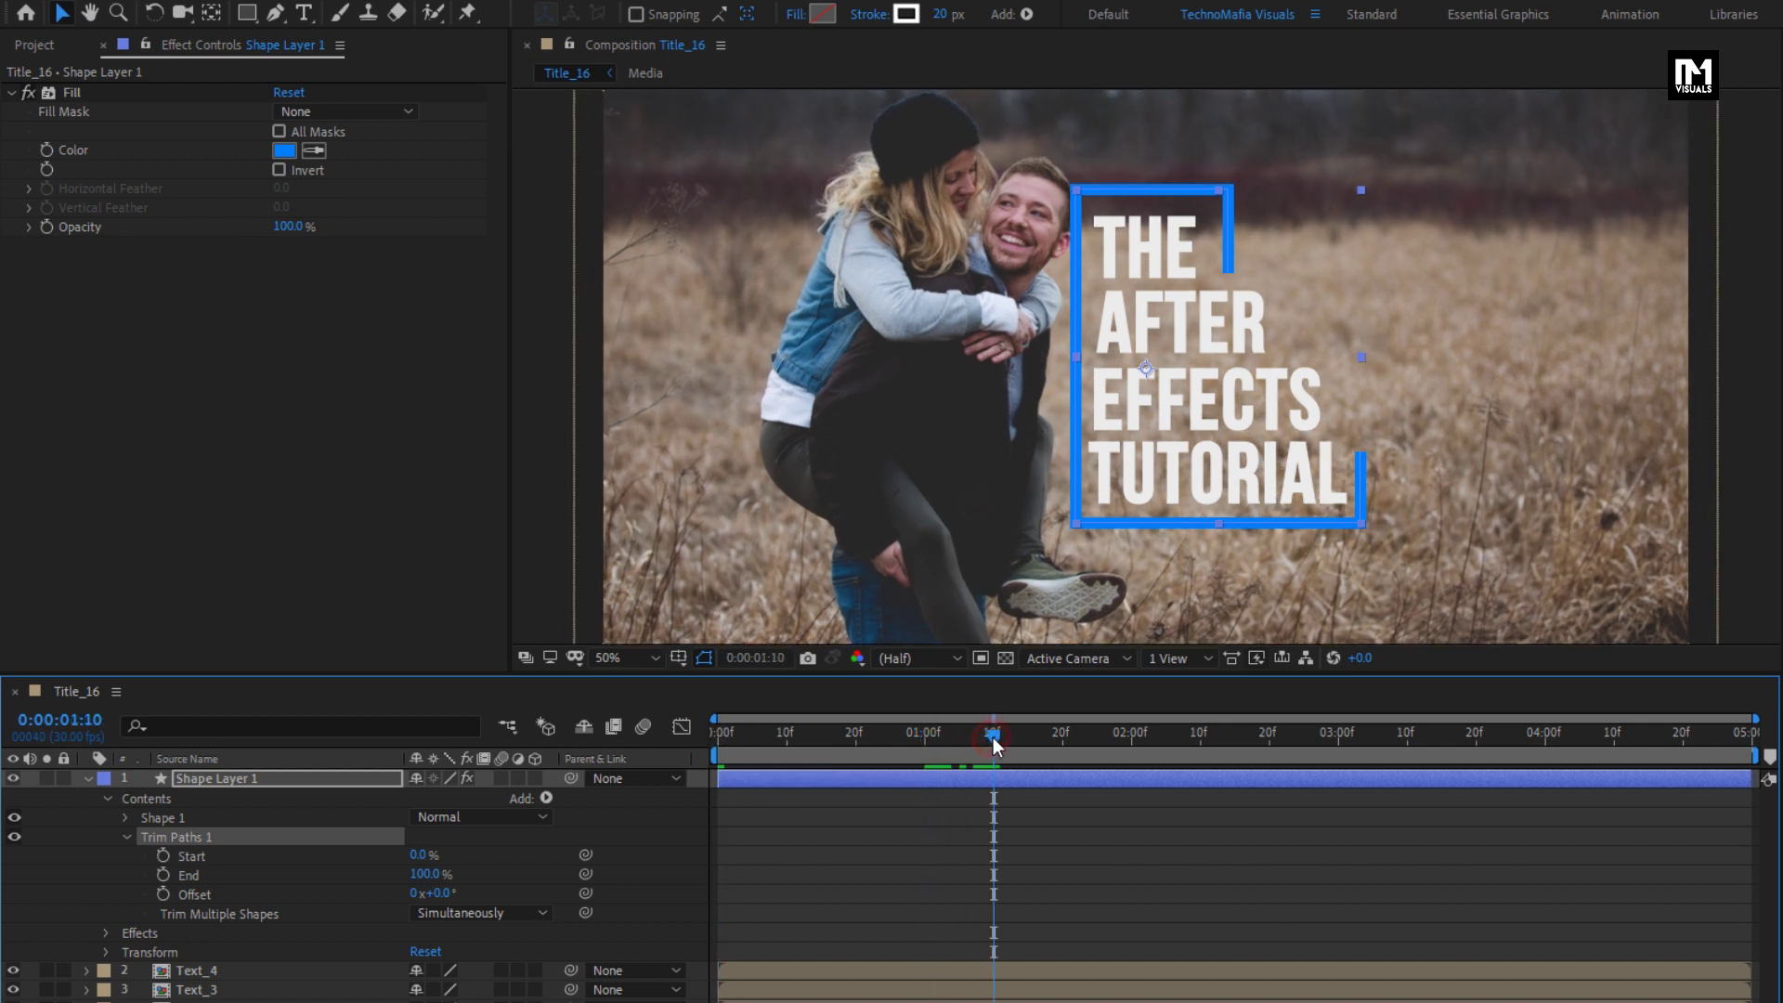
pyautogui.click(163, 875)
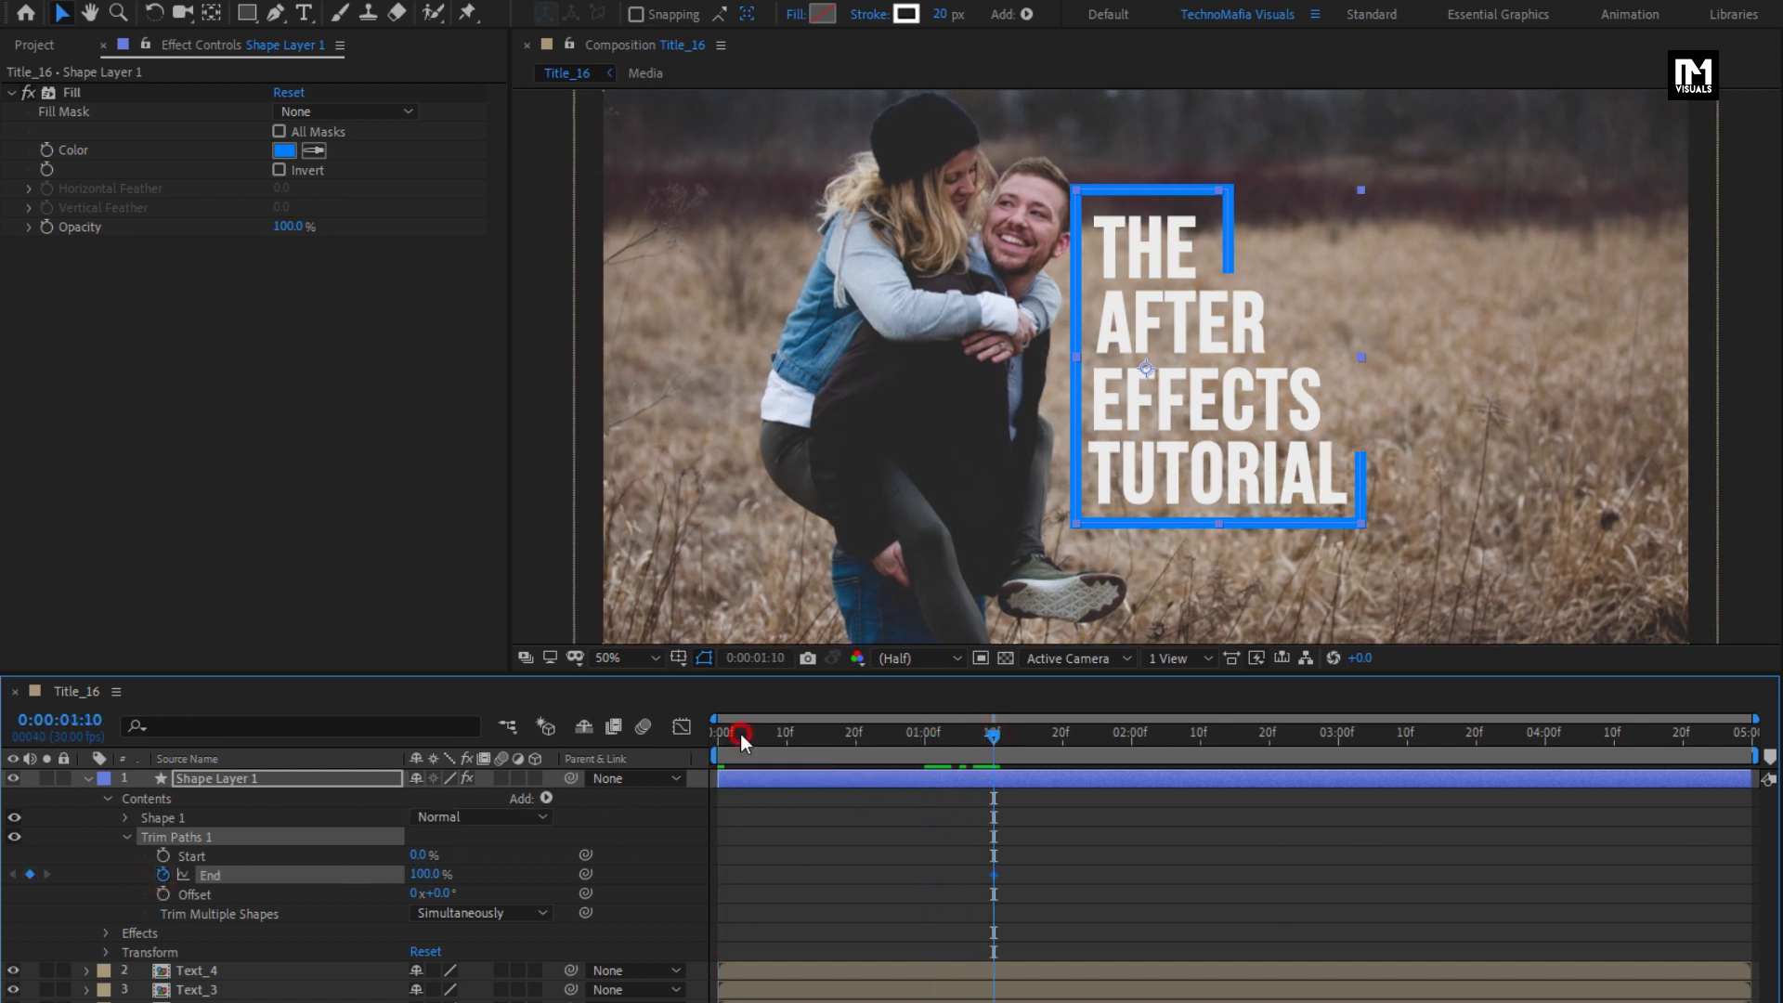
pyautogui.moveTo(741, 739); pyautogui.dragTo(675, 740)
pyautogui.moveTo(405, 875); pyautogui.dragTo(294, 876)
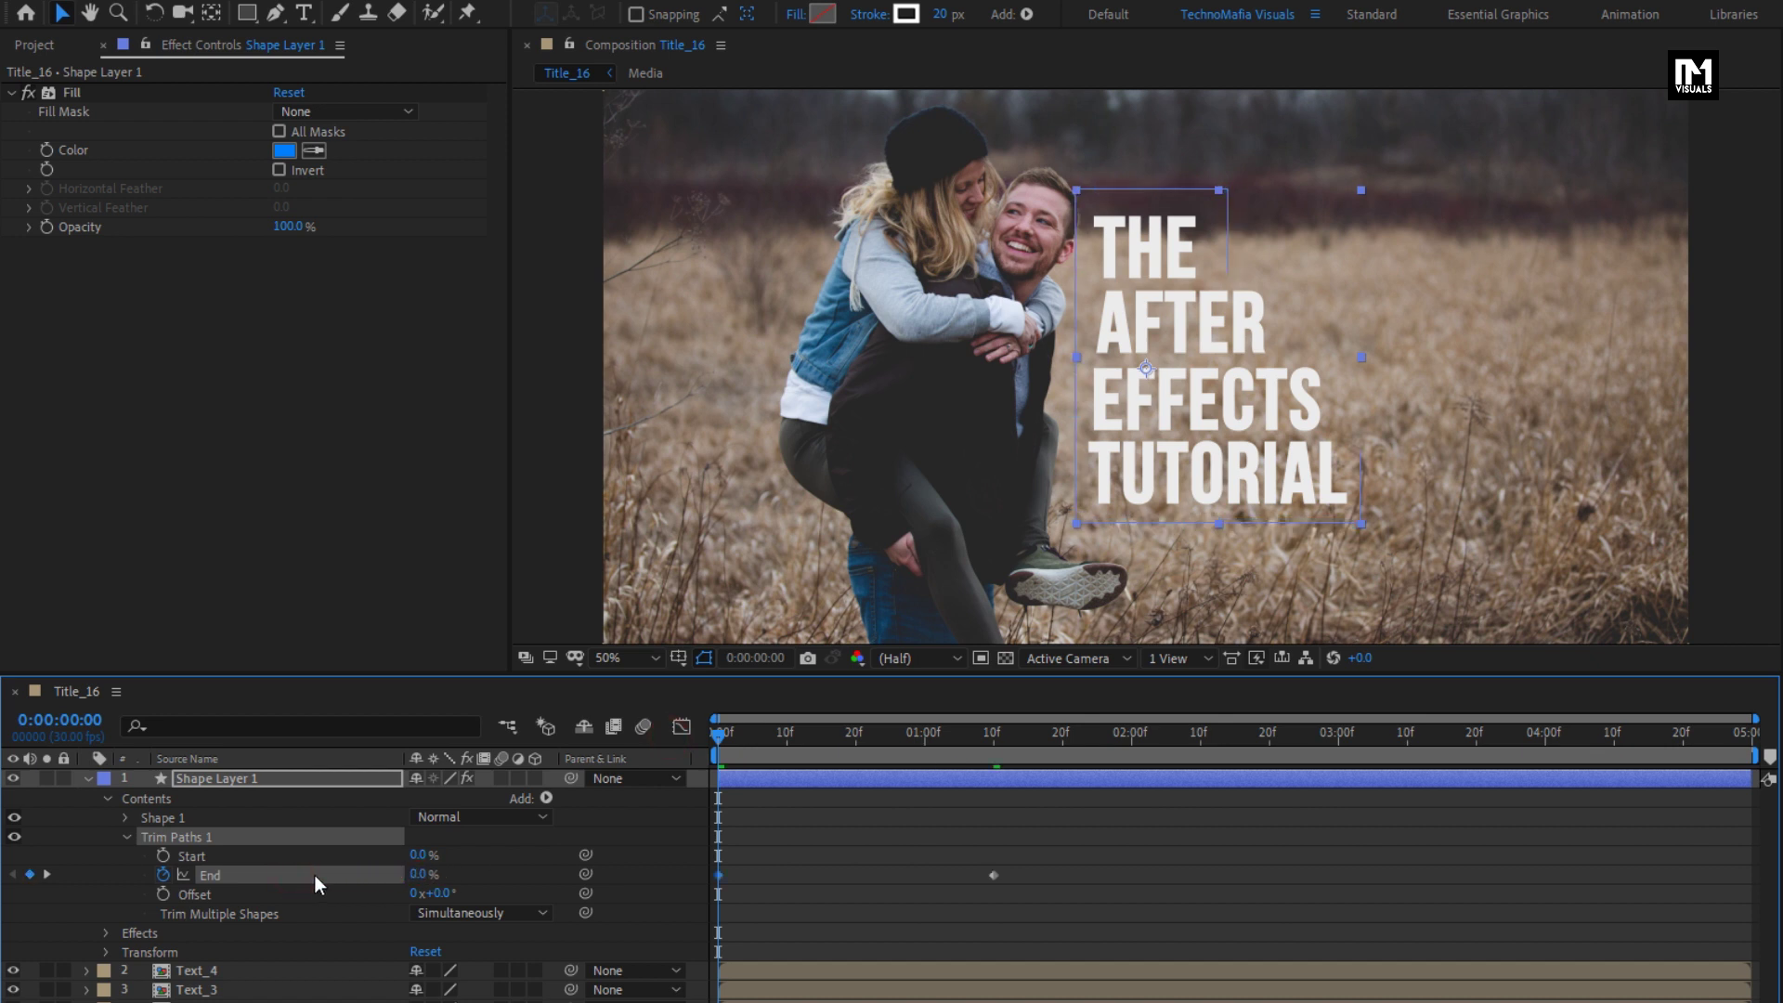
# Preview the frame's drawing animation and apply Easy Ease to both Trim Paths End keyframes.
pyautogui.moveTo(727, 748); pyautogui.dragTo(1058, 719)
pyautogui.moveTo(994, 874); pyautogui.dragTo(843, 878)
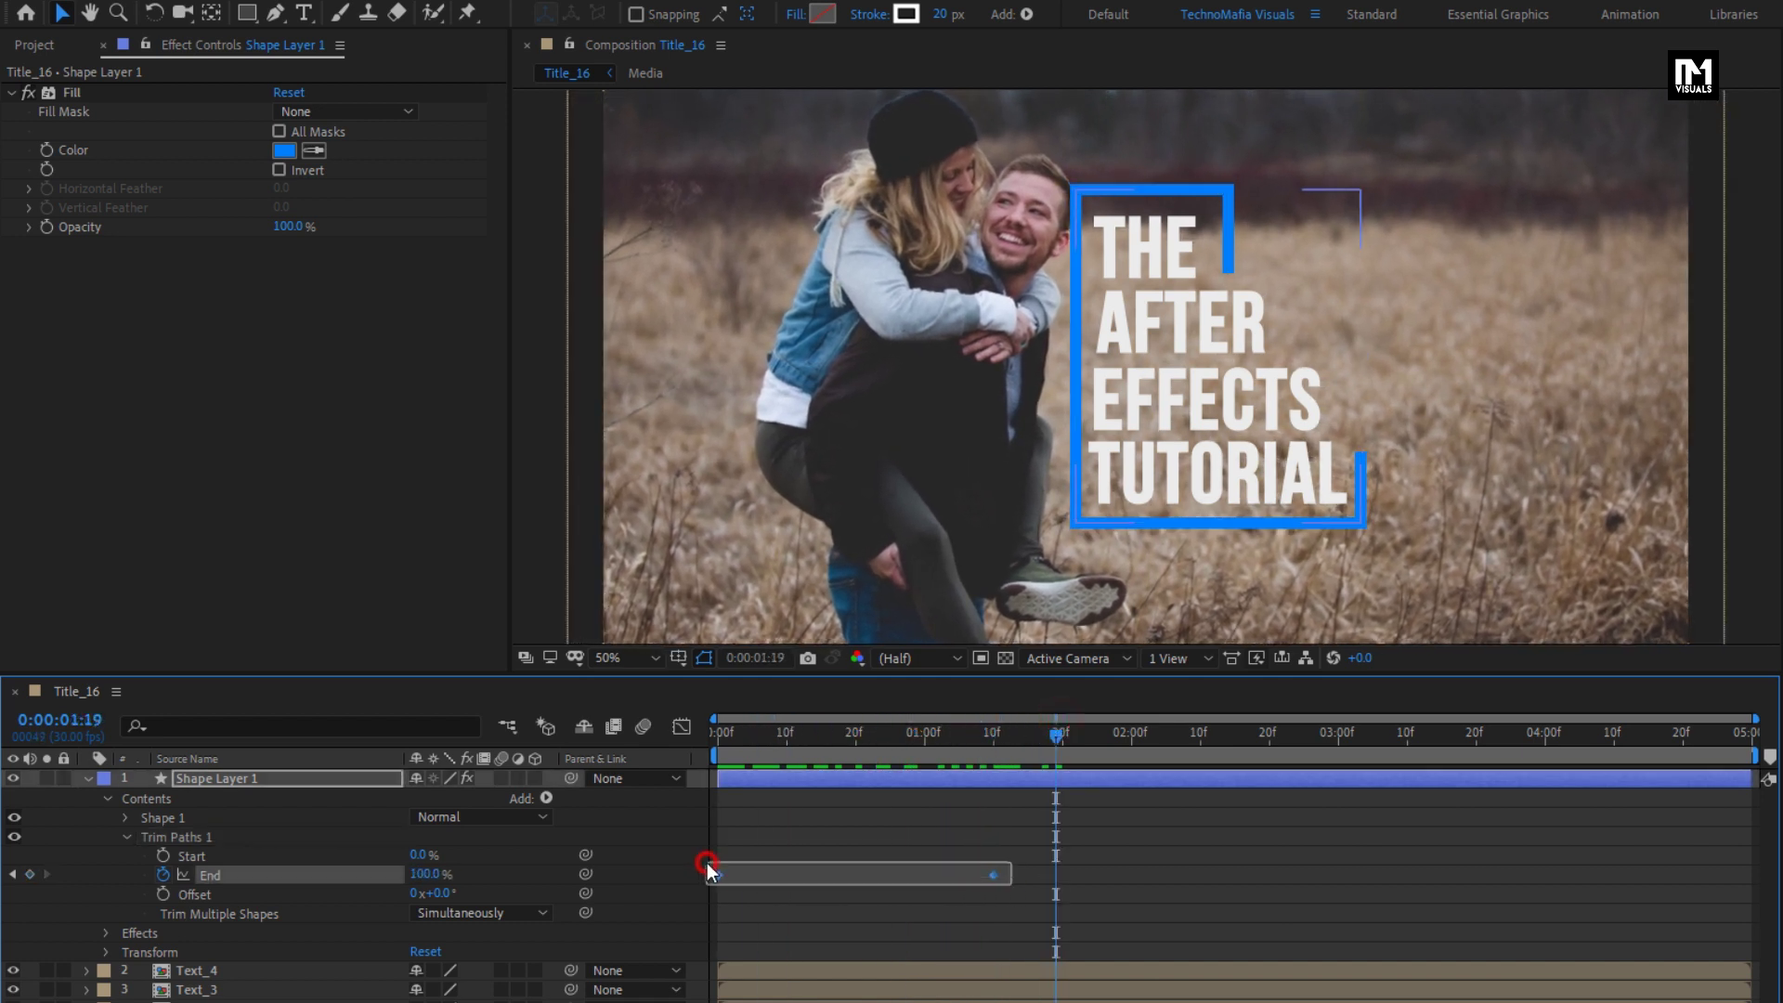
pyautogui.moveTo(708, 869); pyautogui.dragTo(715, 876)
pyautogui.rightClick(717, 877)
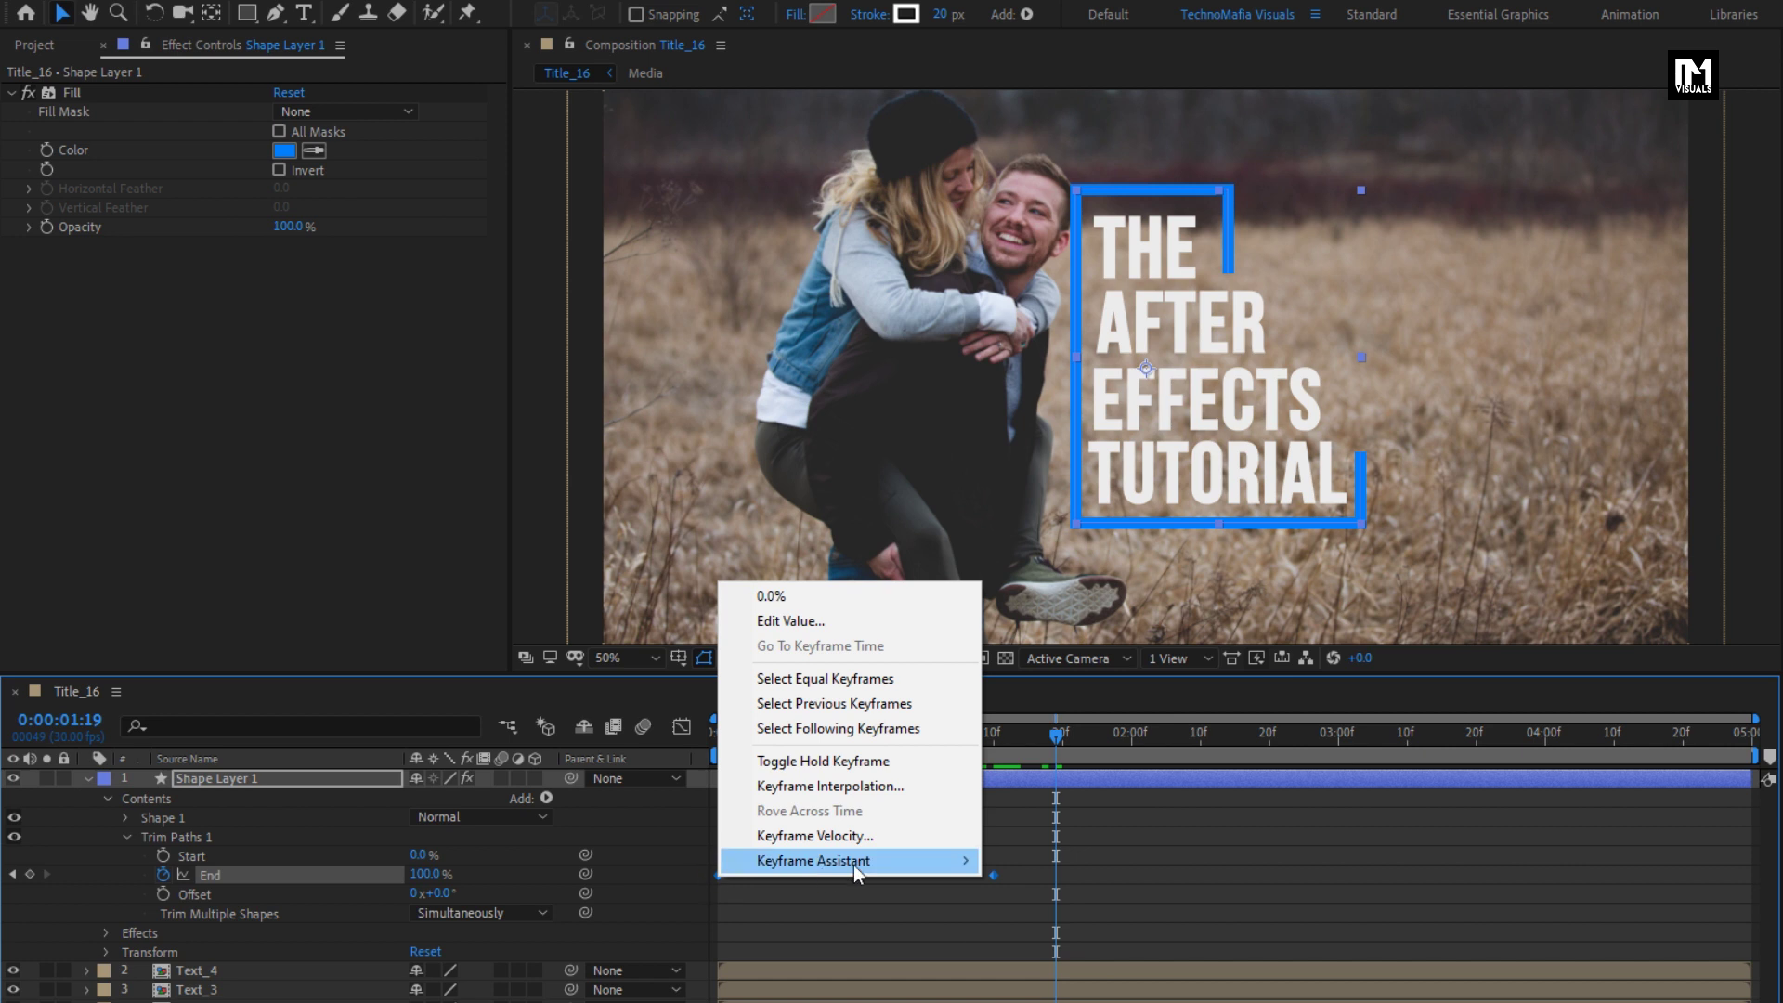
pyautogui.moveTo(854, 865)
pyautogui.click(998, 933)
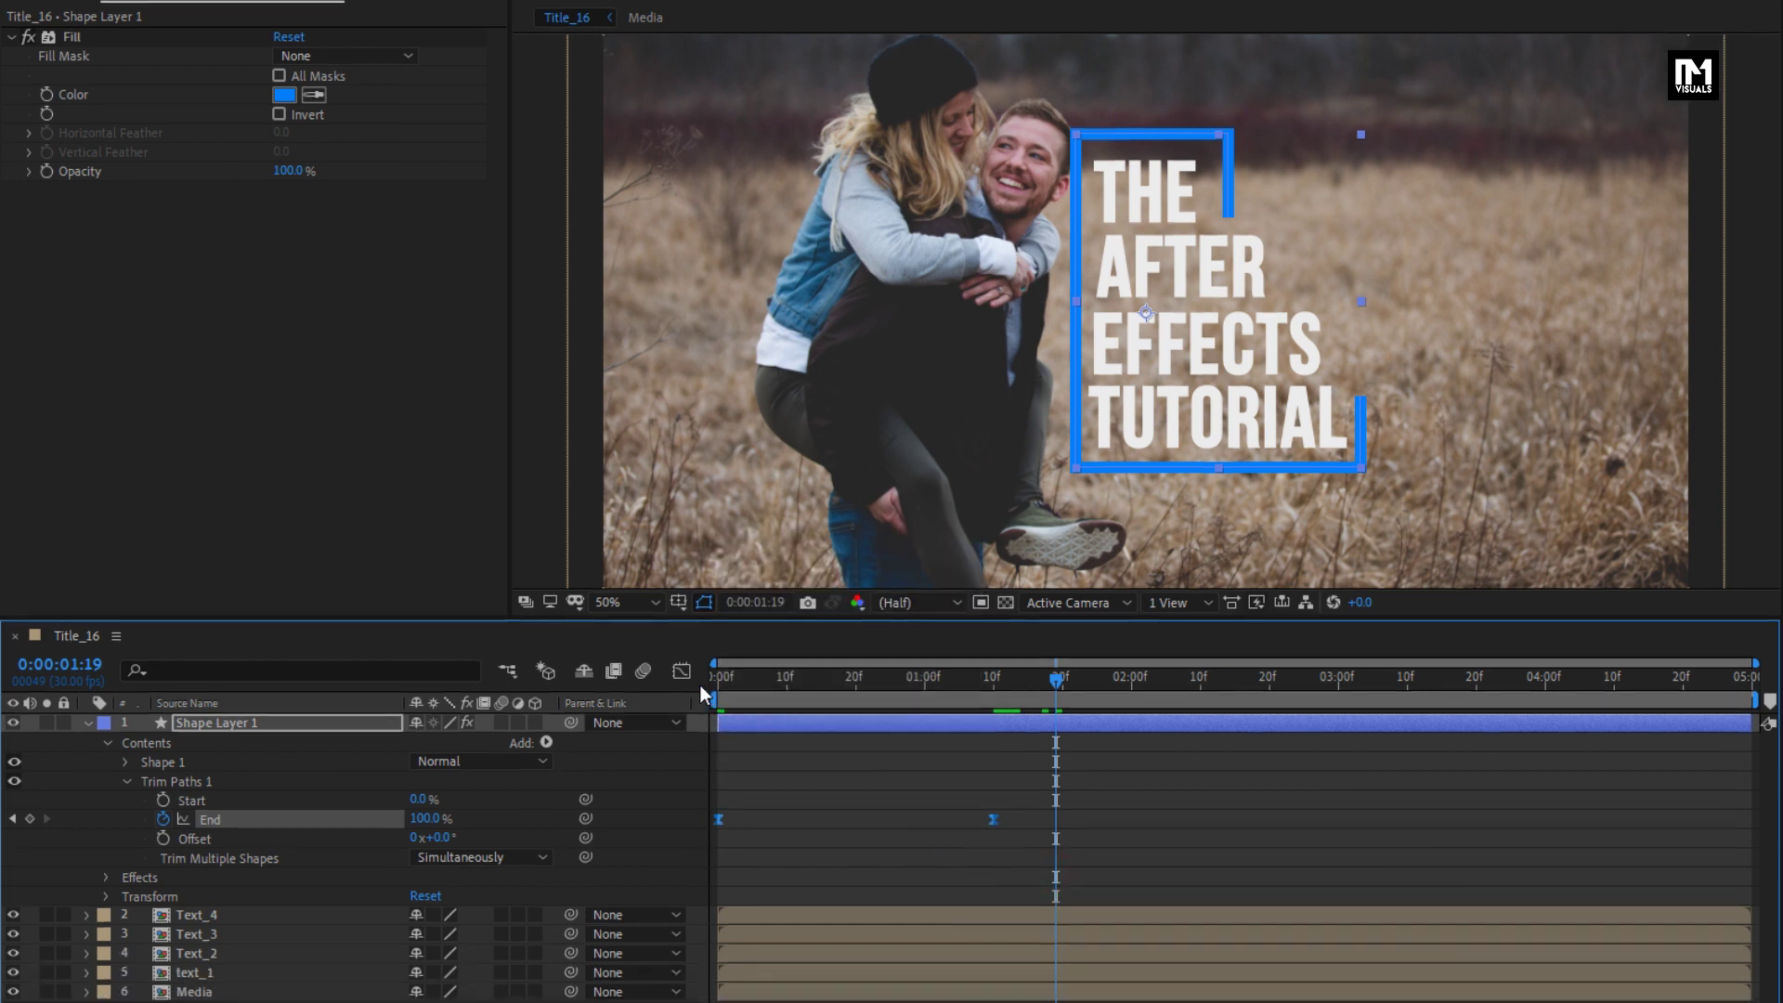
# Reshape the Trim Paths End speed curve to peak right at the start with a long slow finish, and preview the result.
pyautogui.click(683, 670)
pyautogui.click(993, 926)
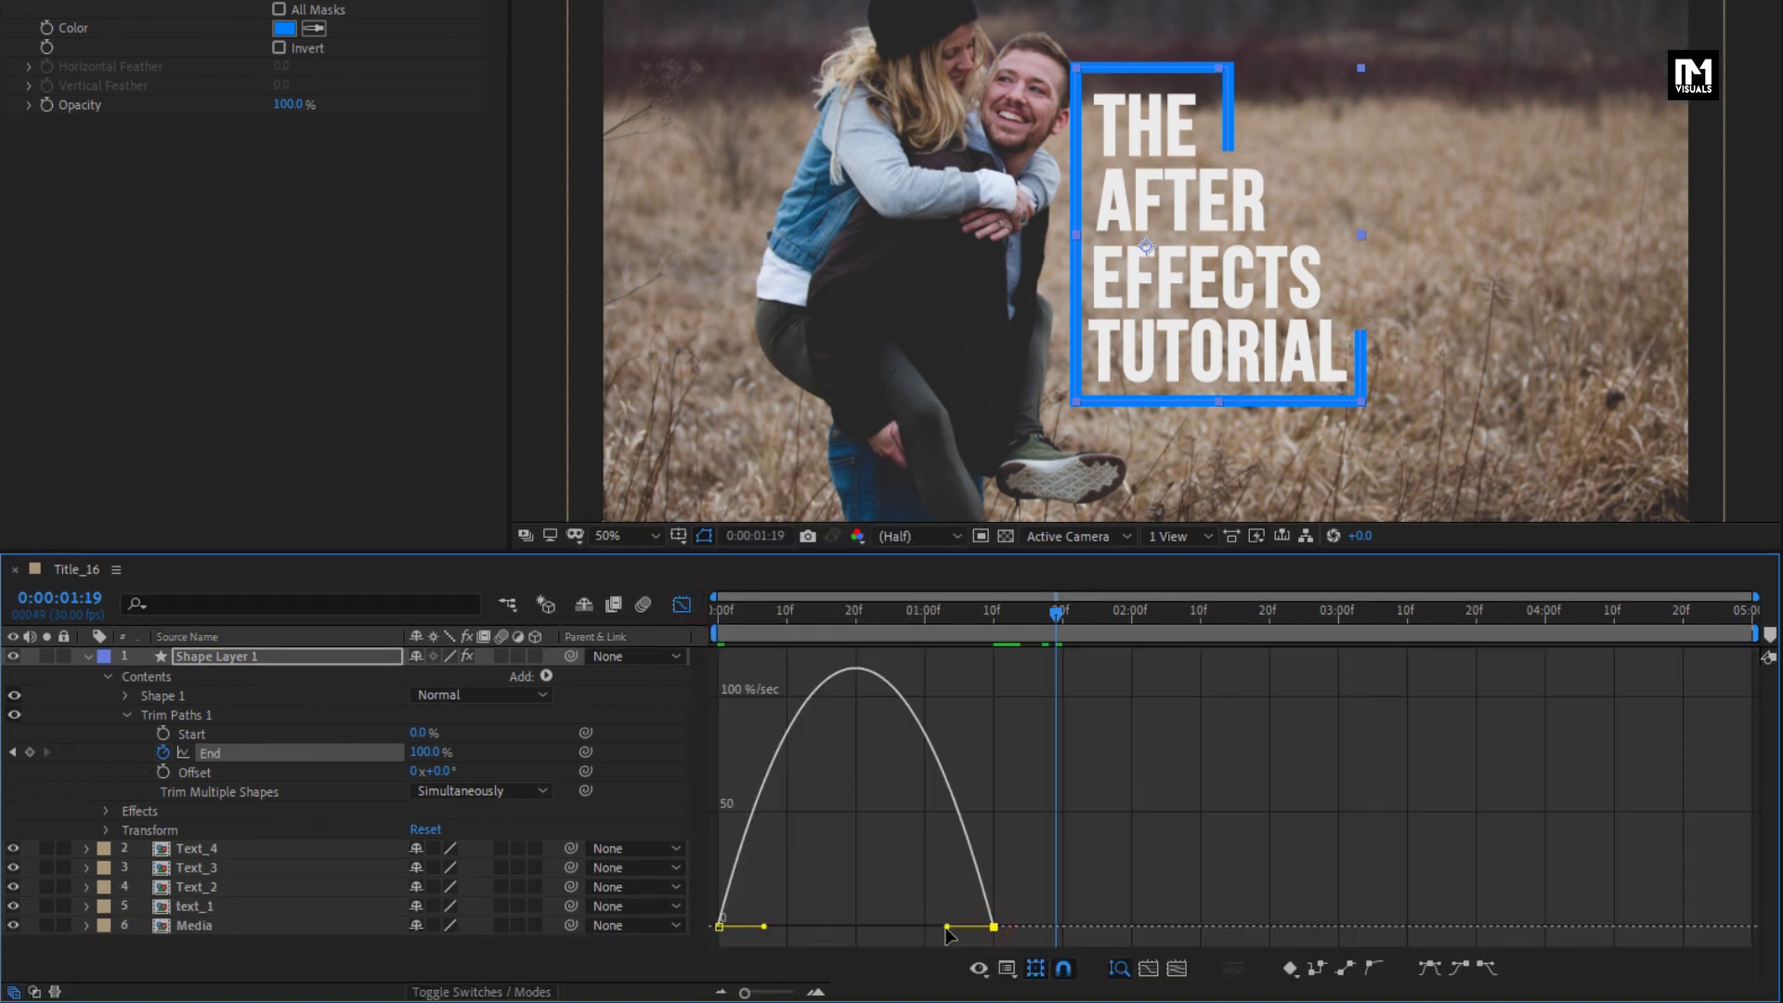
pyautogui.moveTo(947, 927); pyautogui.dragTo(729, 929)
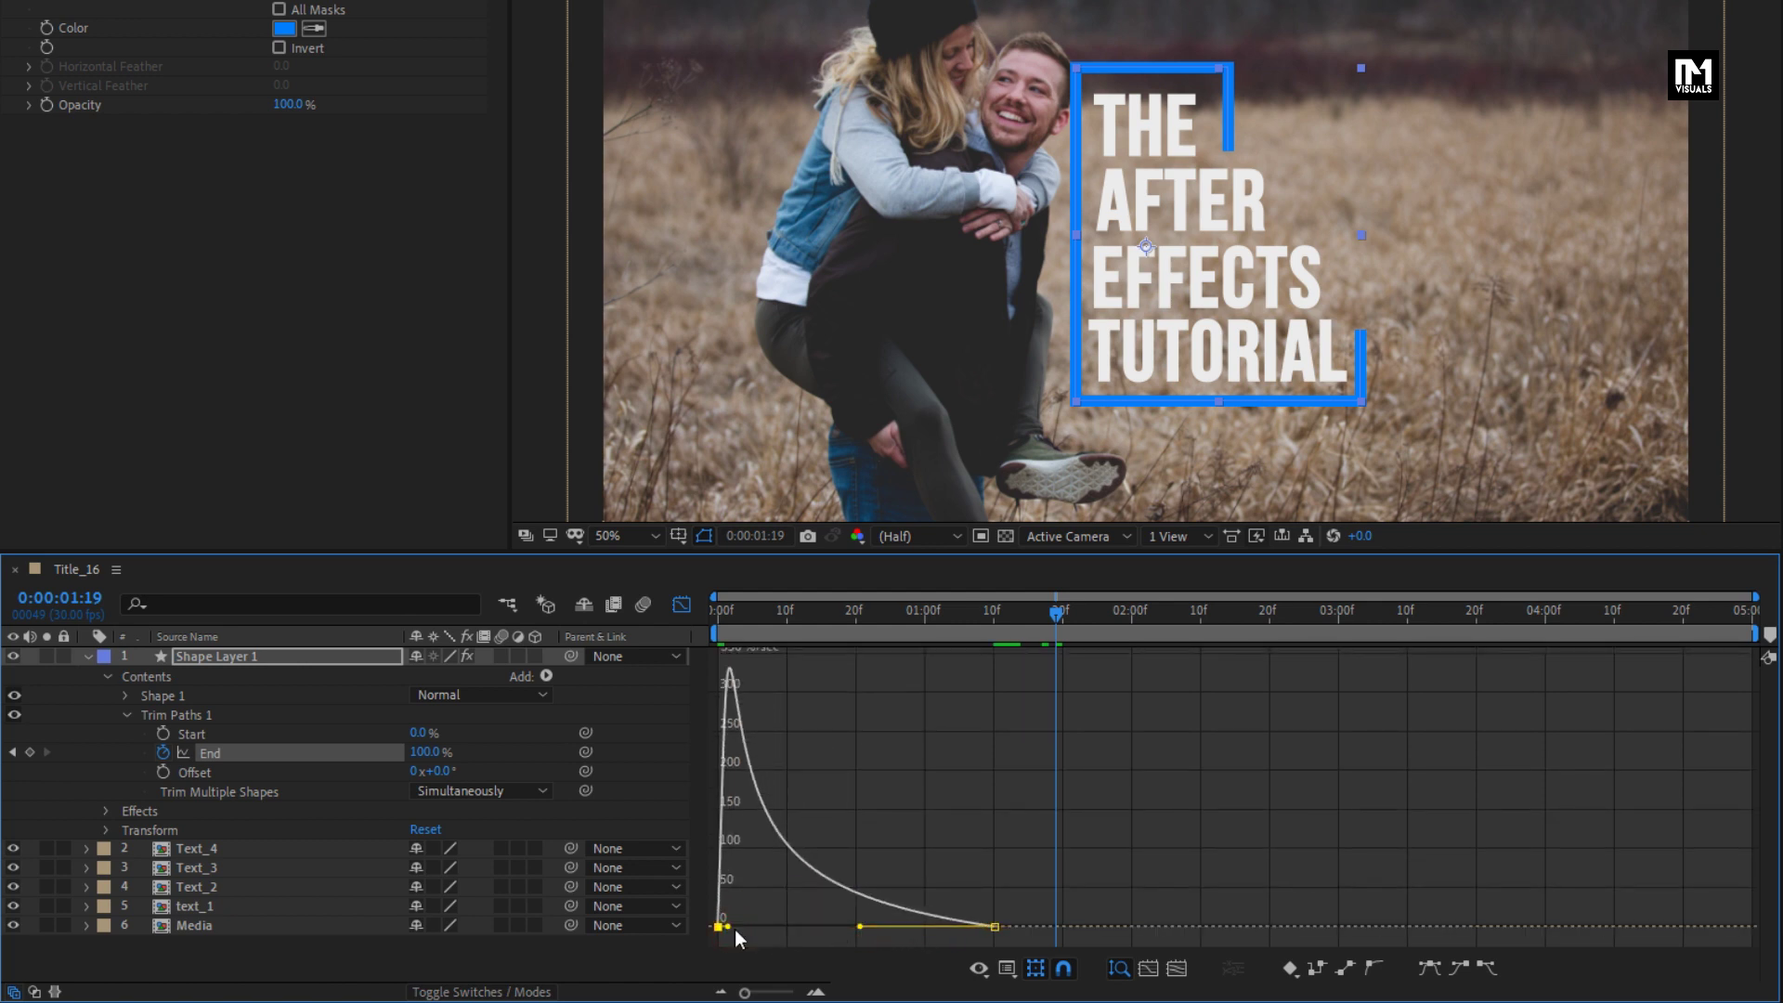
pyautogui.click(681, 604)
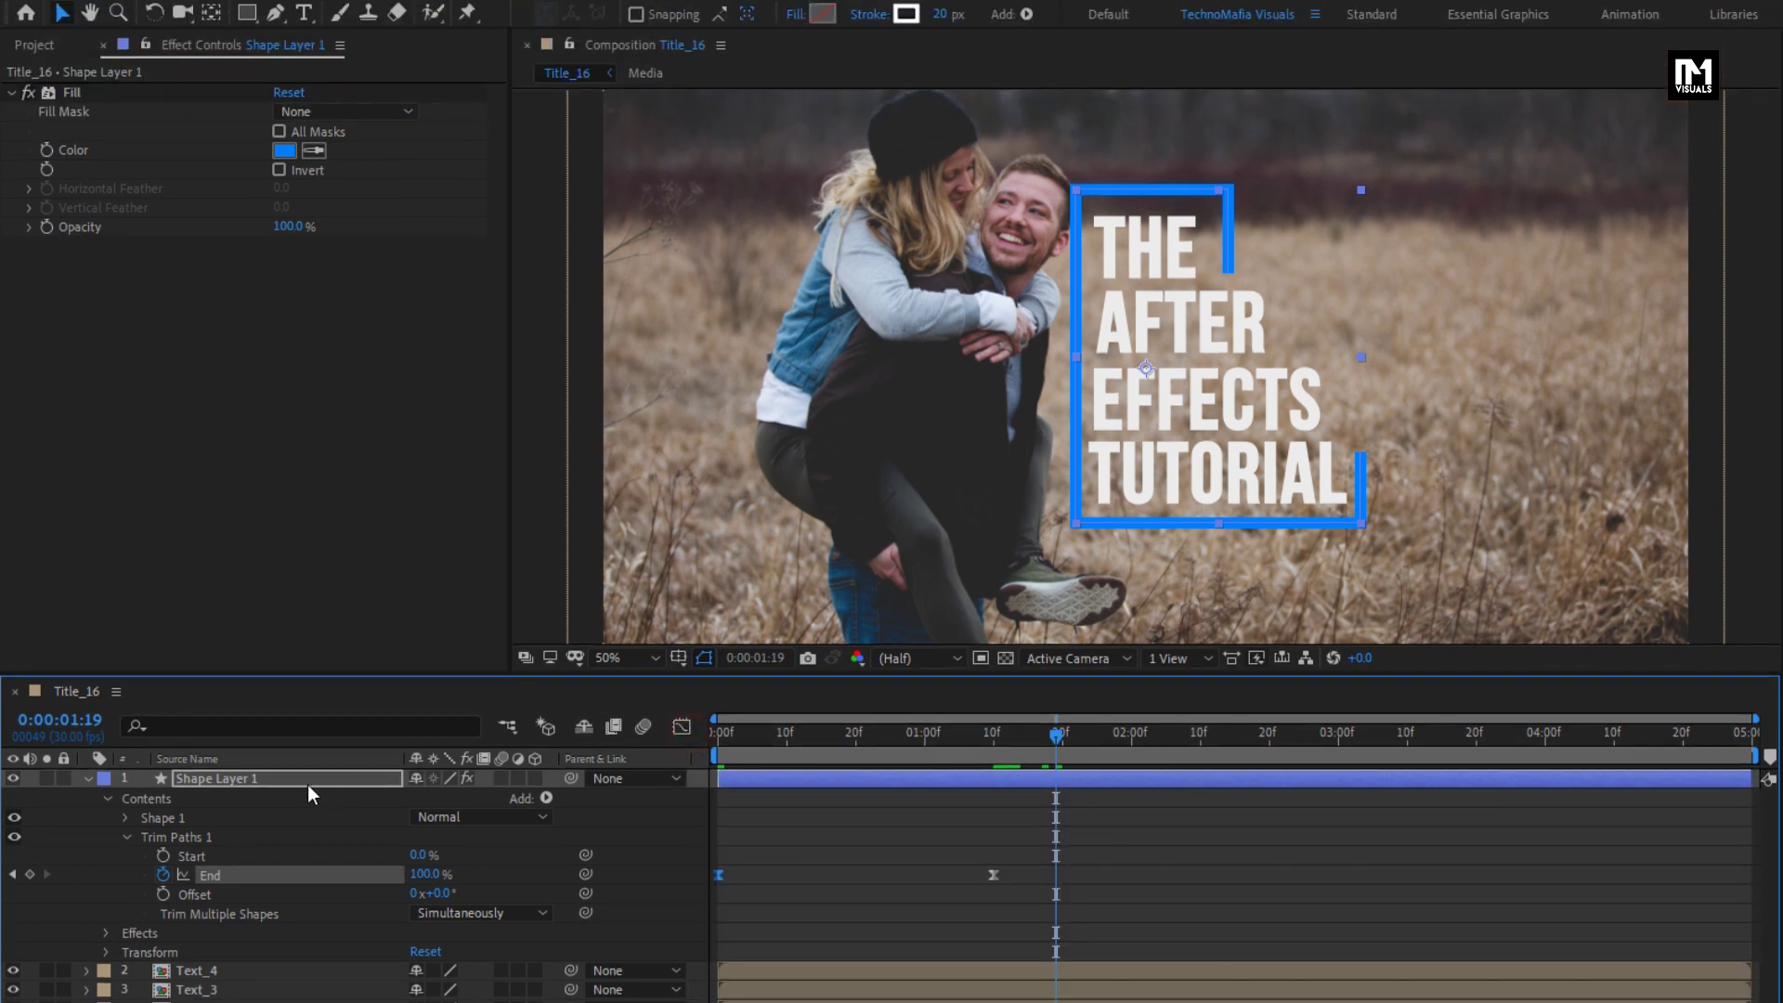
pyautogui.click(279, 657)
pyautogui.click(87, 779)
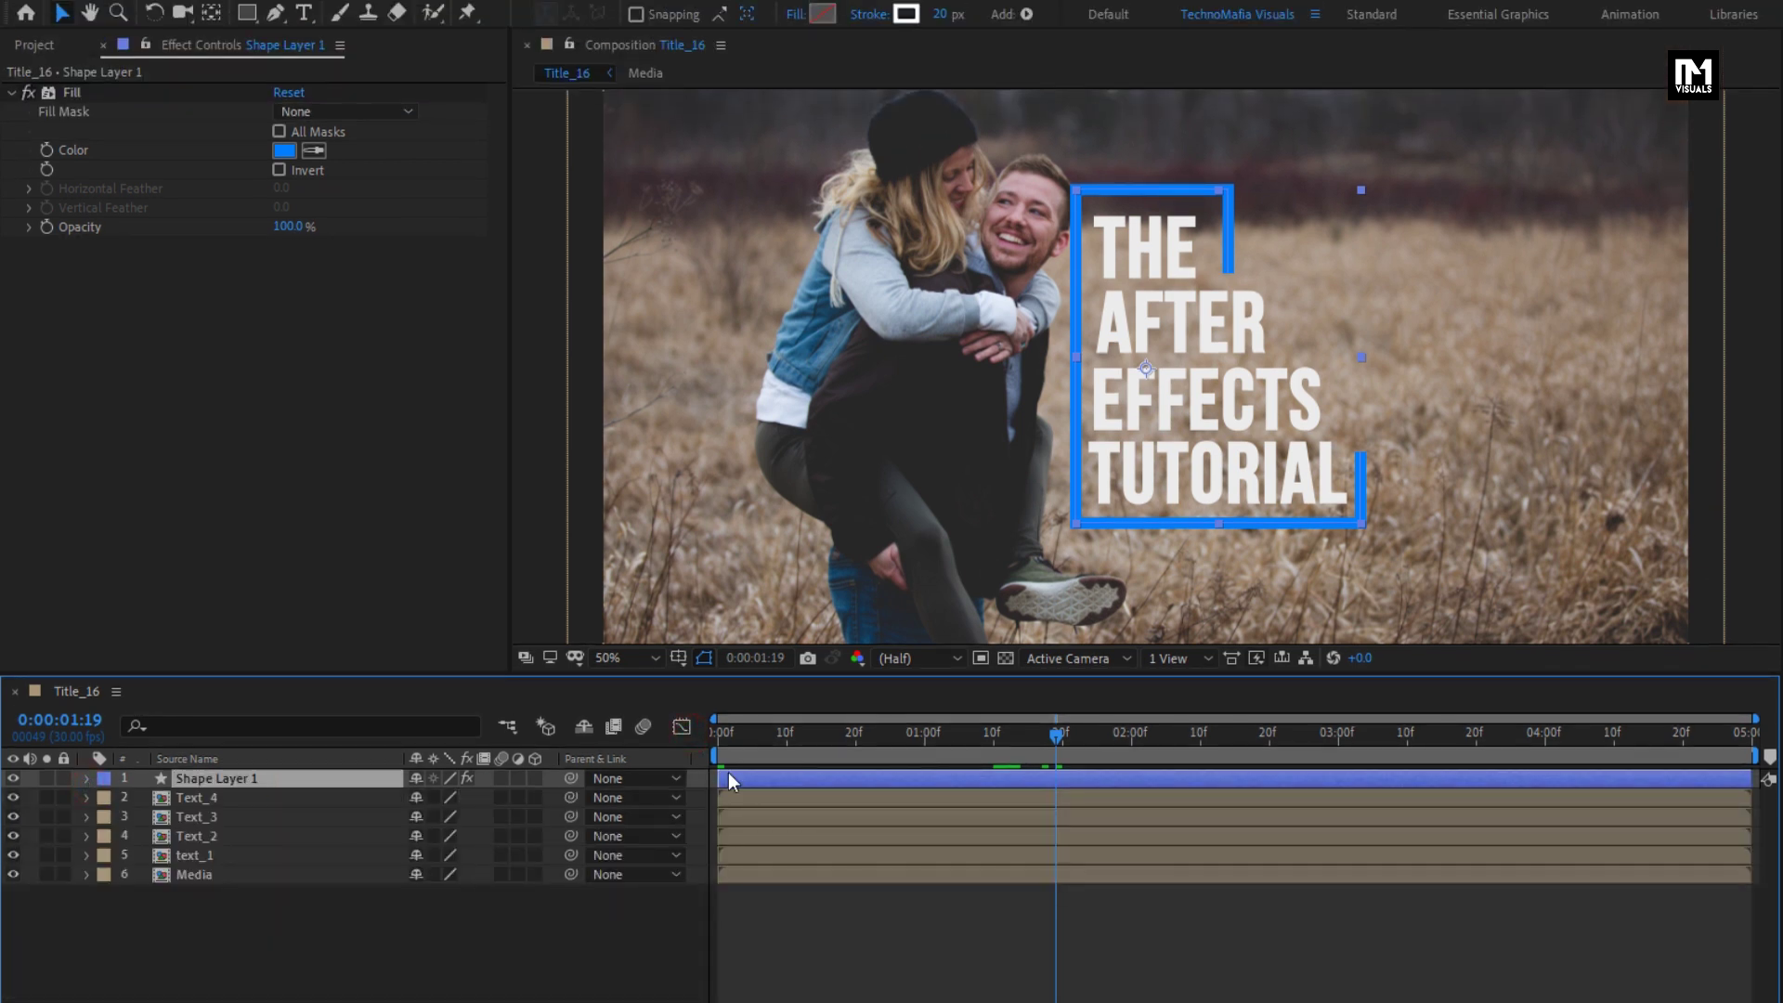
pyautogui.press('space')
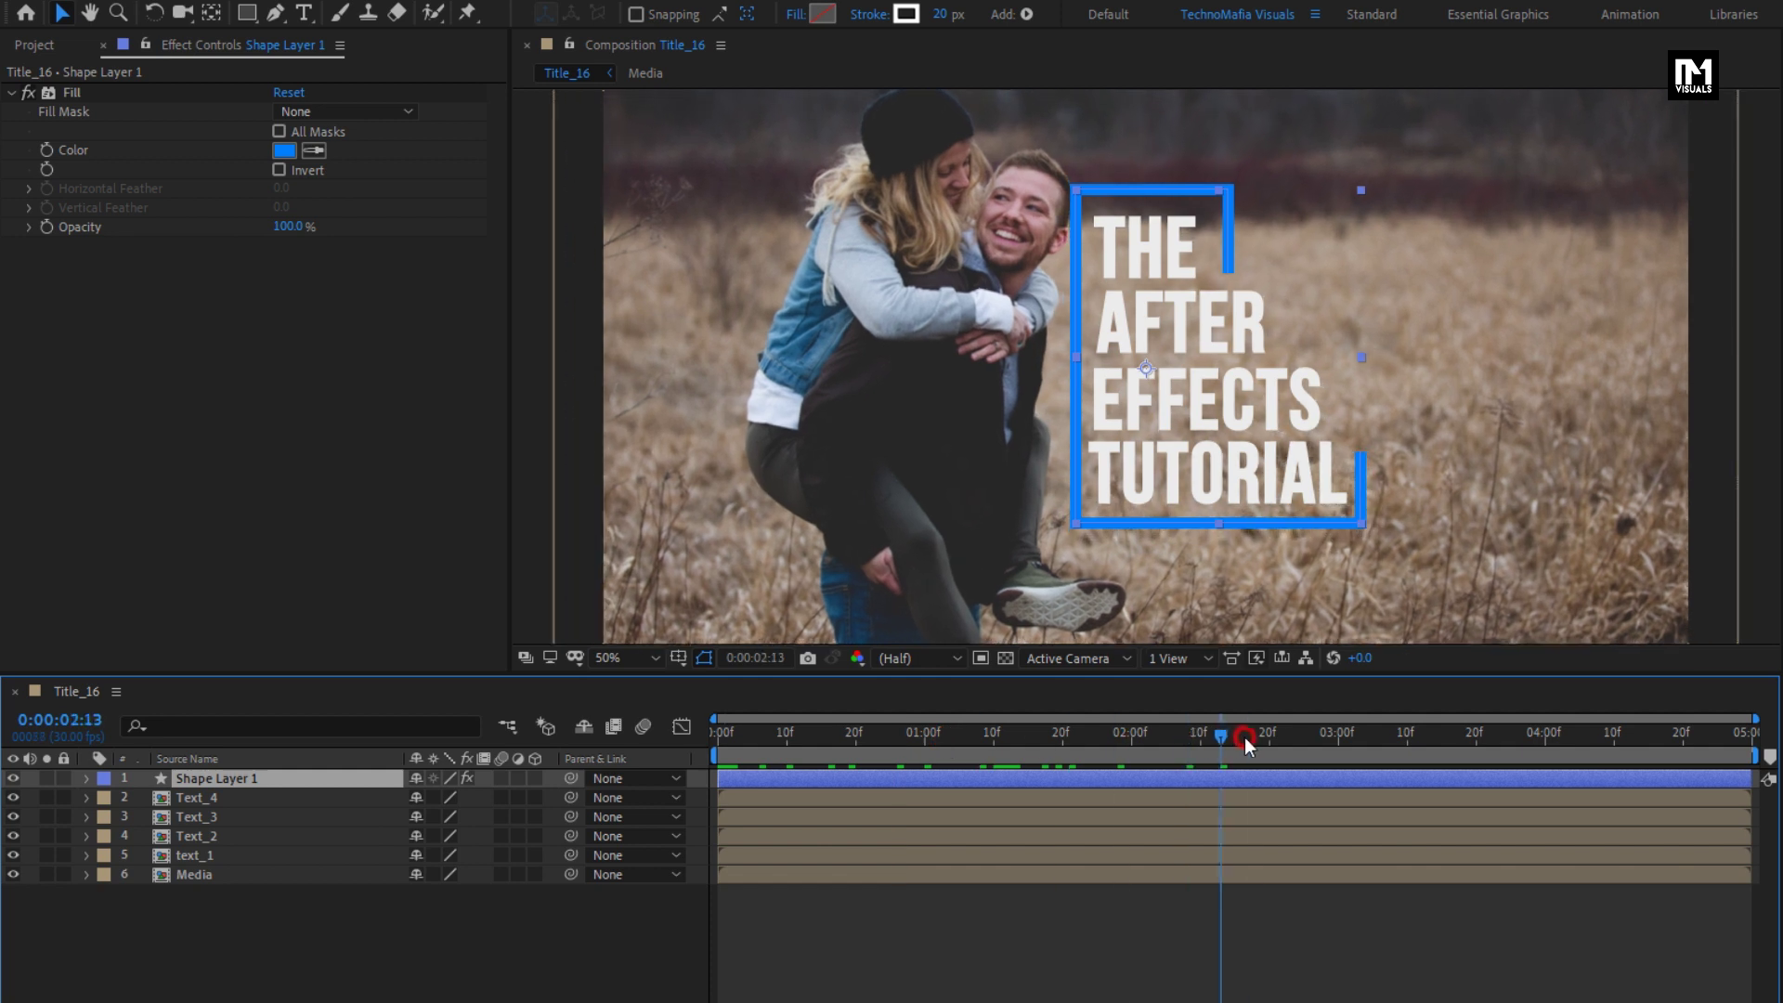
# Keyframe text_1's Position at its current place at 0:00:01:00 and at 1534, 540 at 0:00:00:00.
pyautogui.click(924, 733)
pyautogui.click(247, 800)
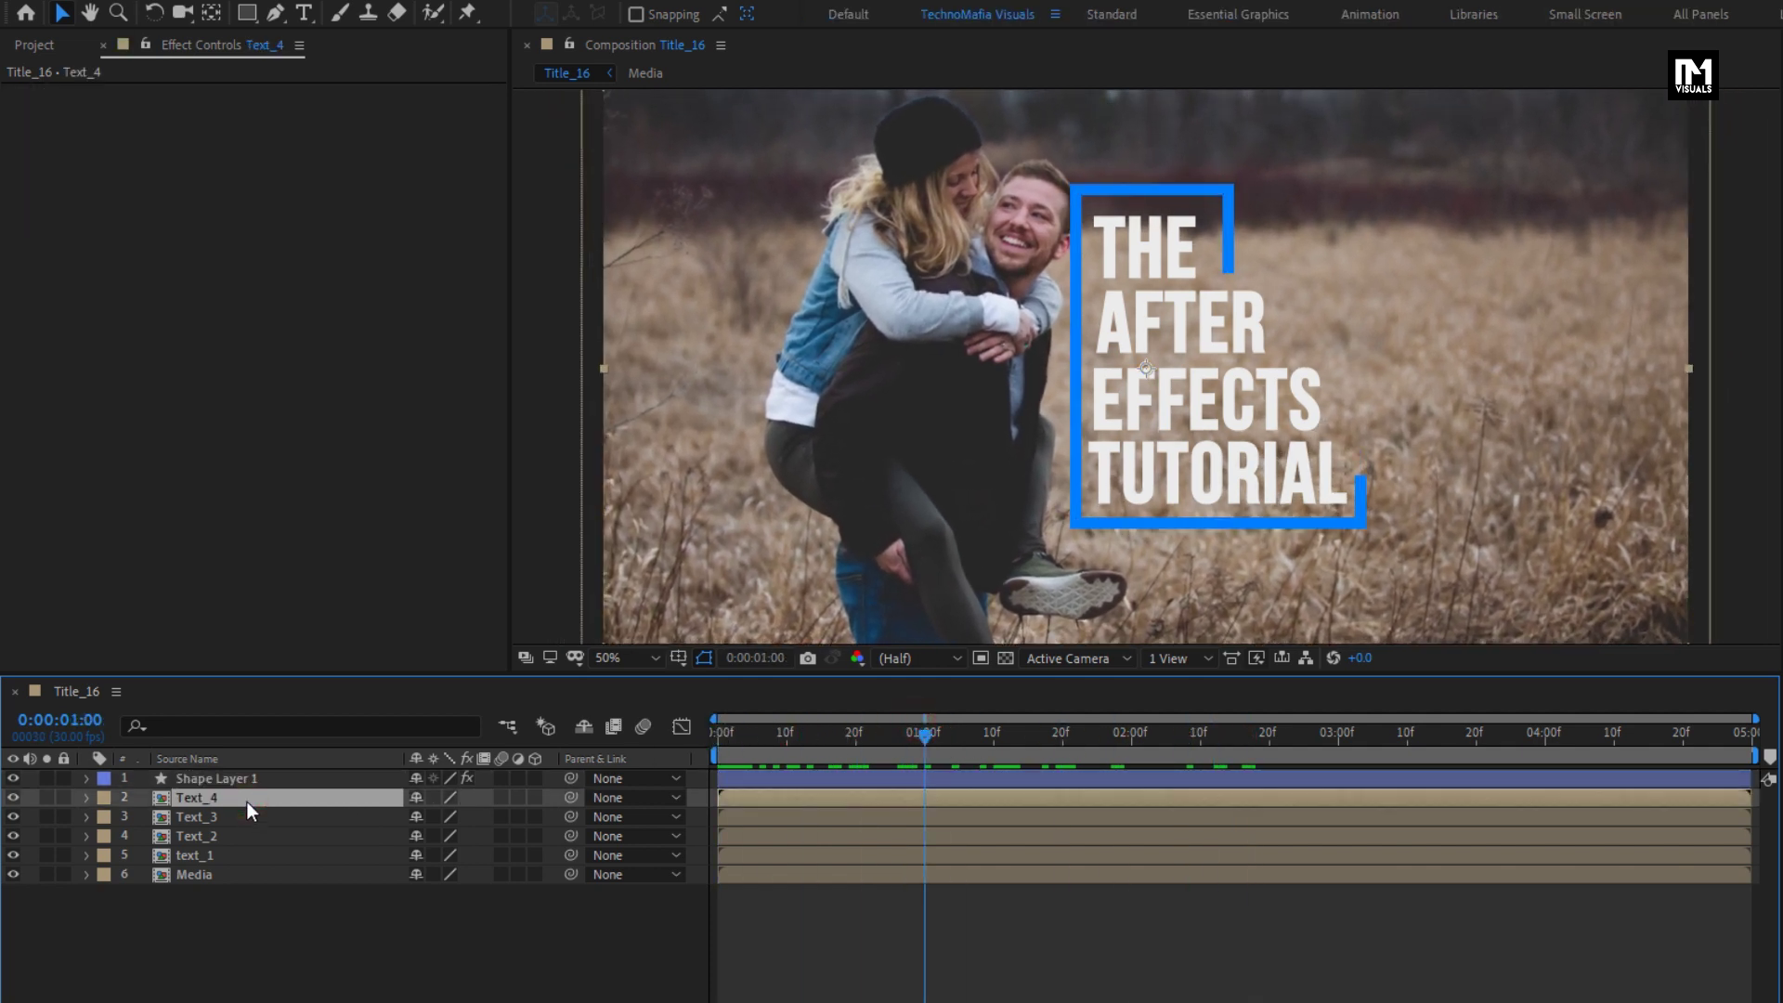
pyautogui.click(227, 817)
pyautogui.click(223, 839)
pyautogui.click(221, 856)
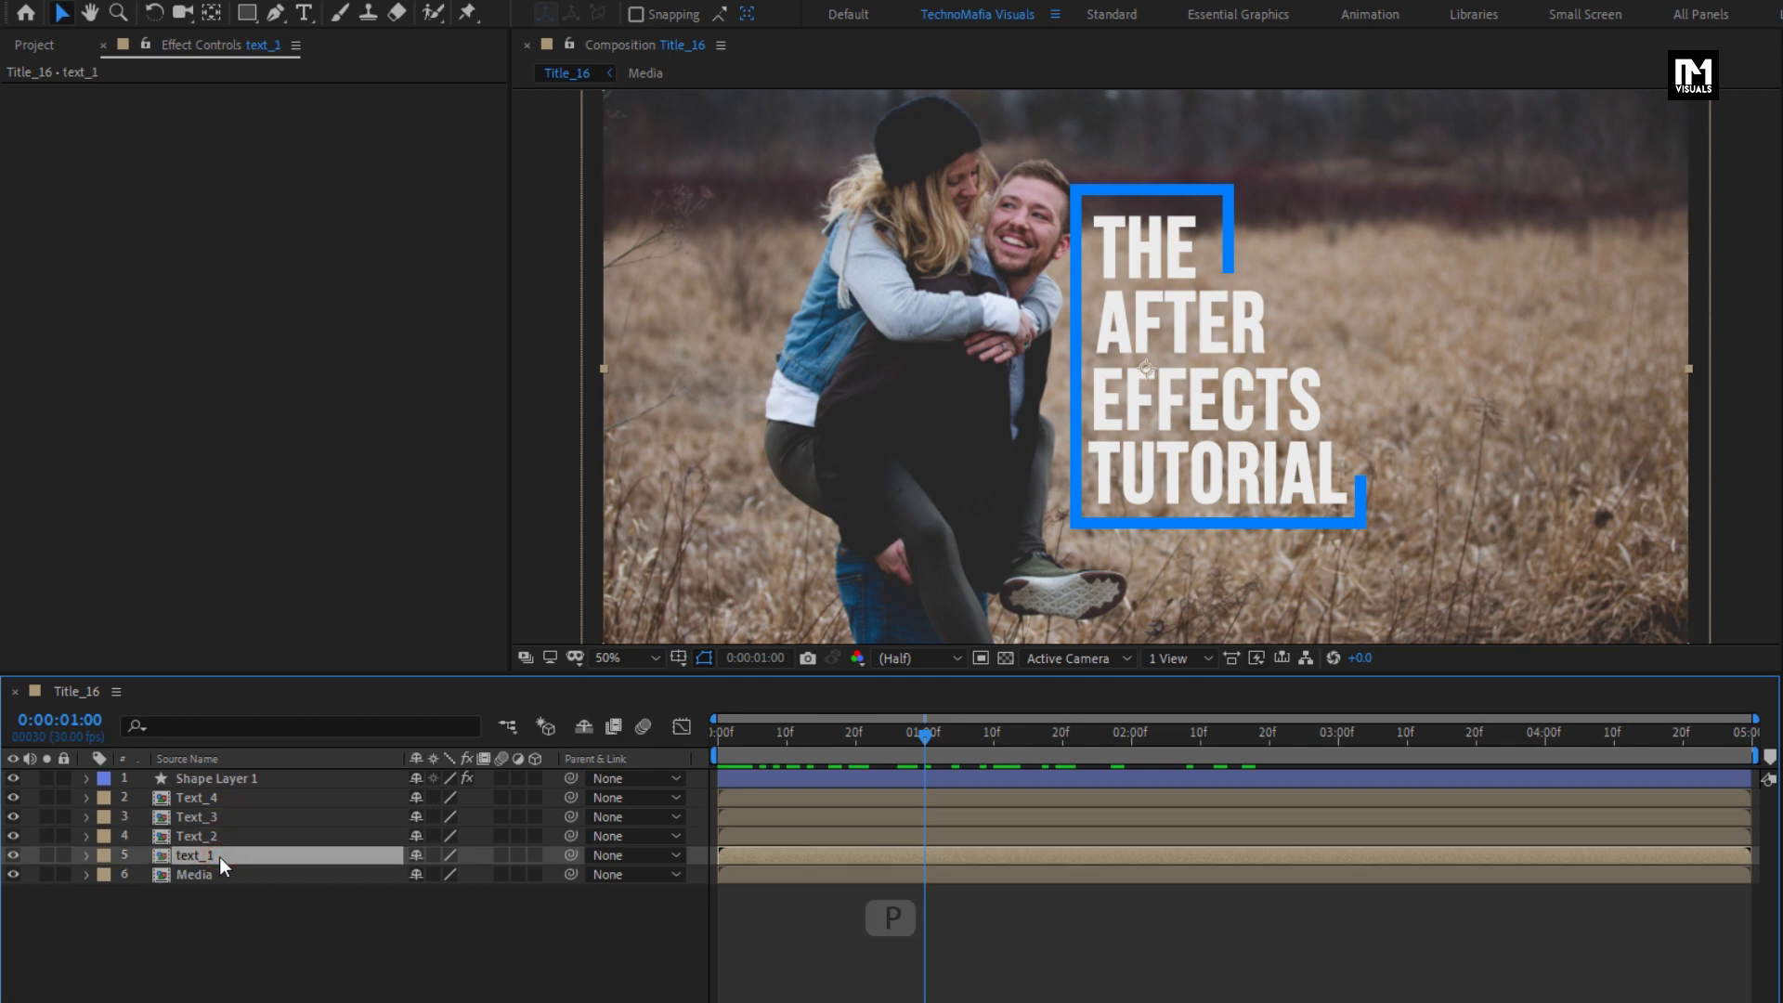
pyautogui.press('p')
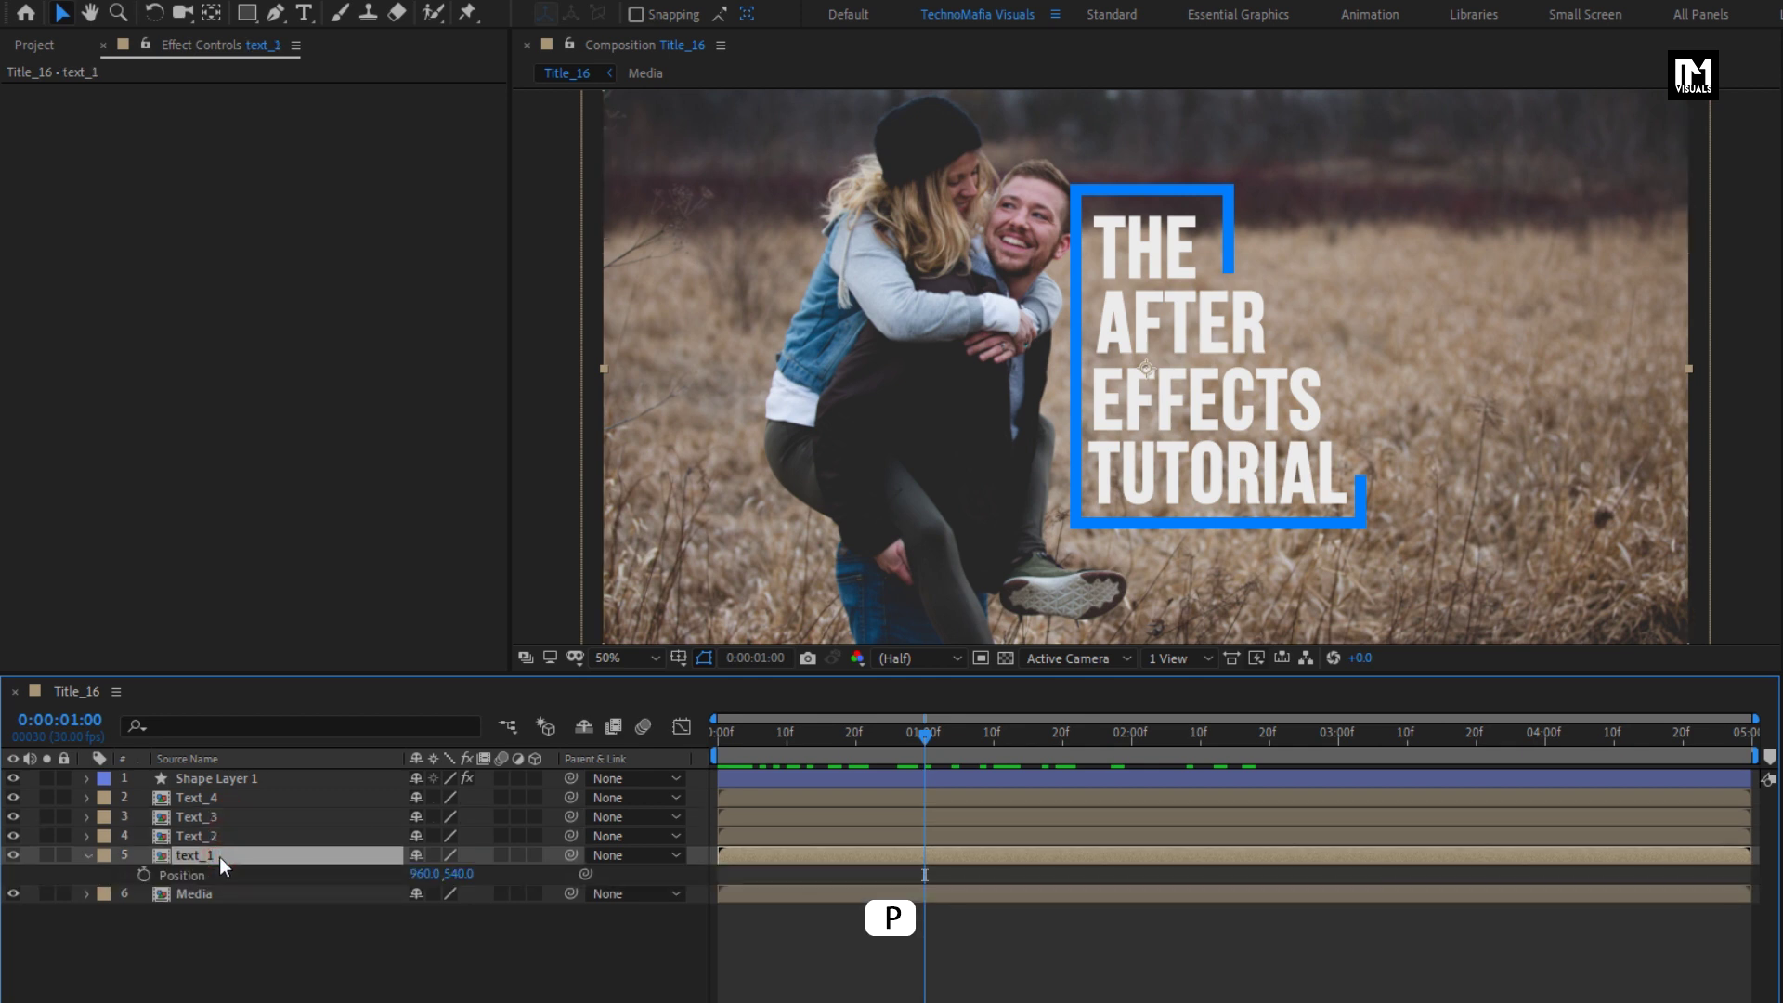
pyautogui.click(922, 740)
pyautogui.click(144, 875)
pyautogui.click(717, 735)
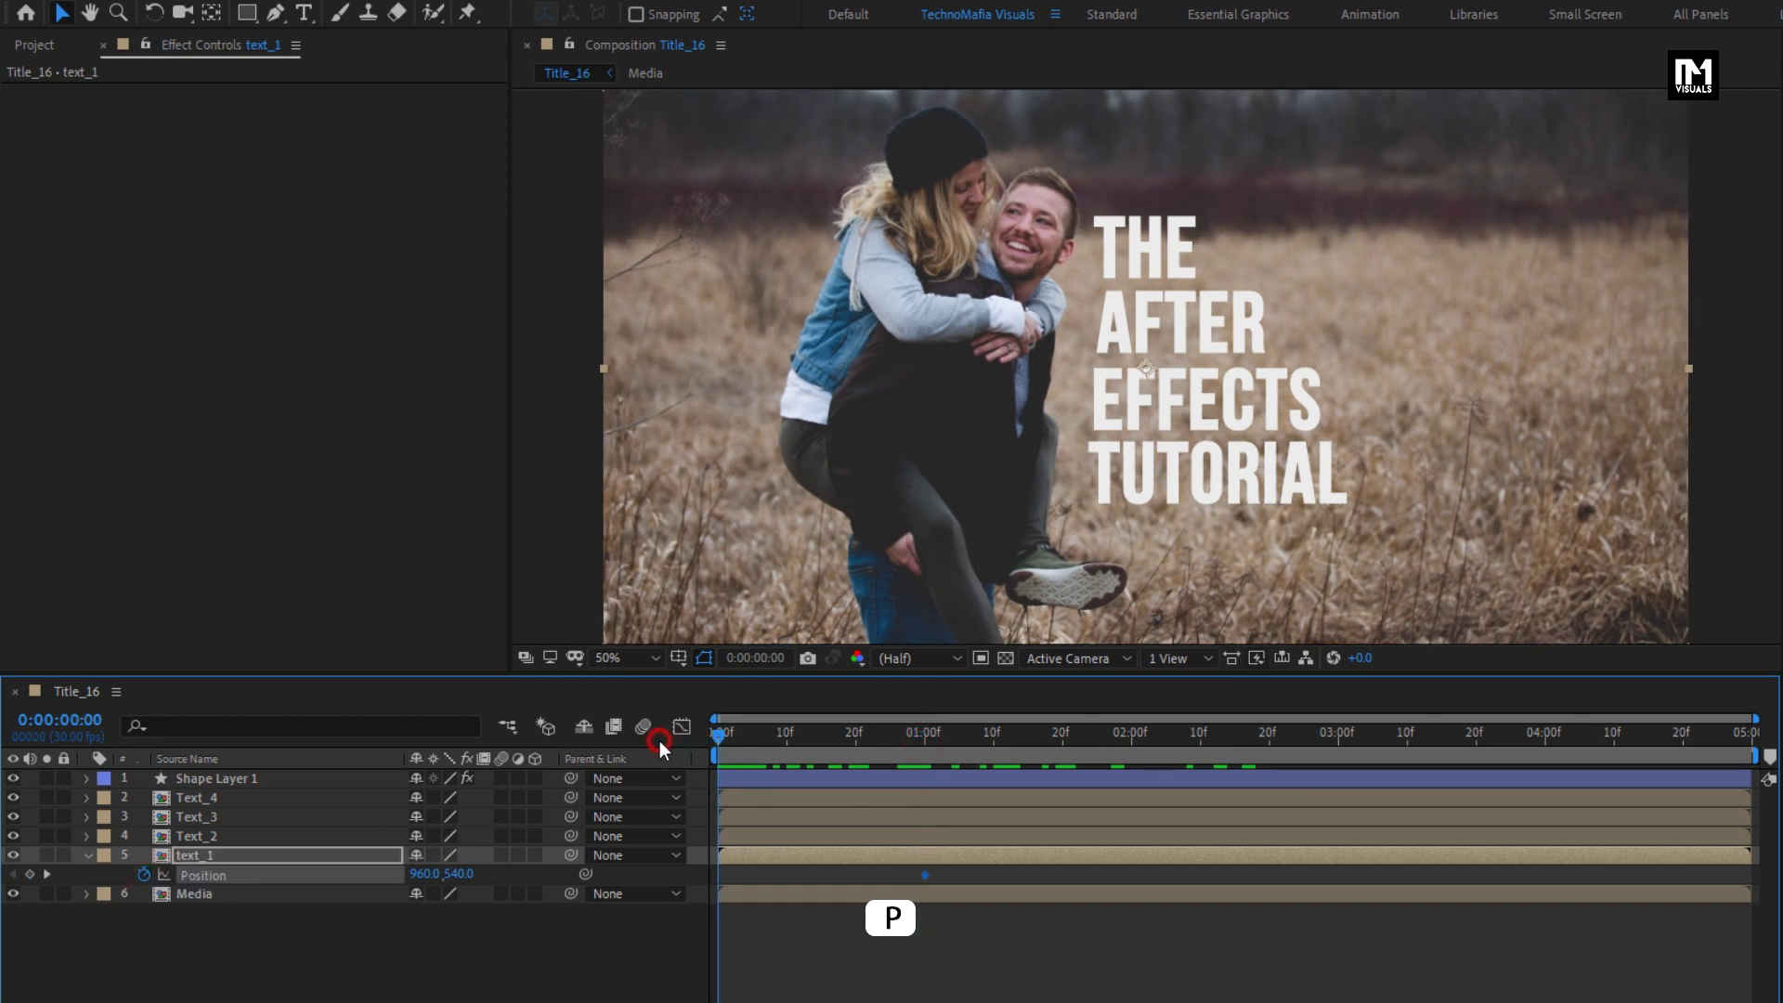
pyautogui.moveTo(425, 877); pyautogui.dragTo(899, 830)
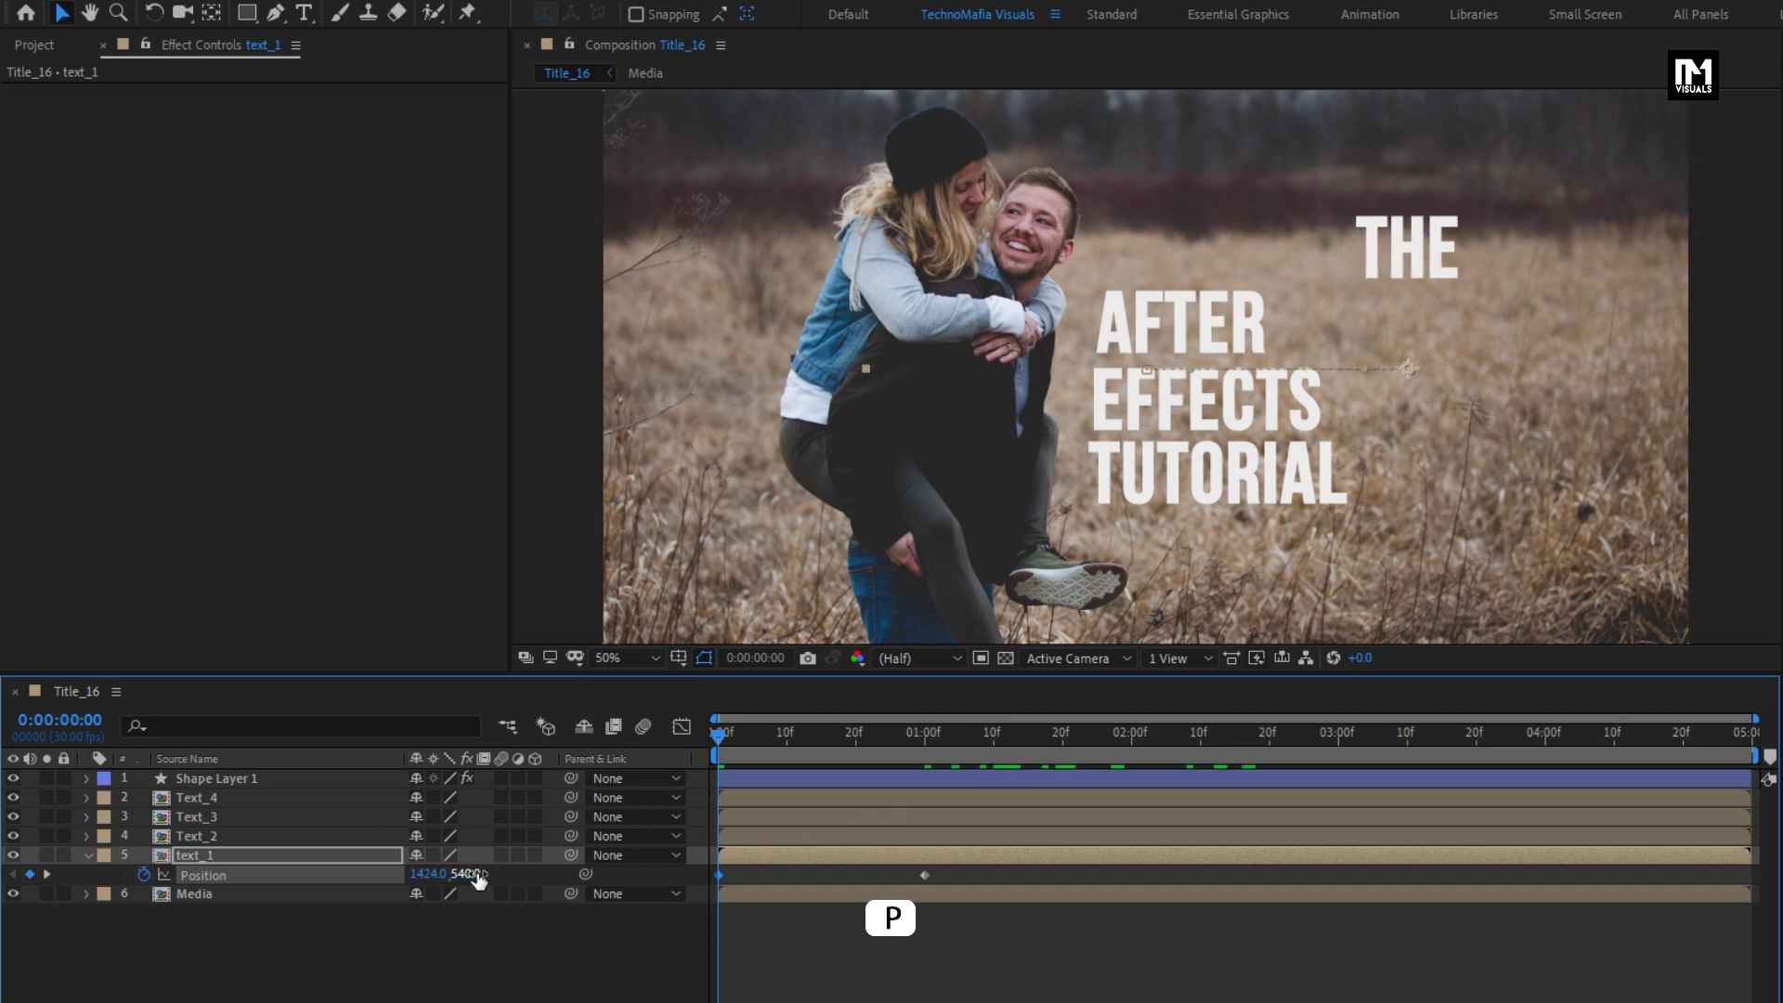
pyautogui.moveTo(423, 879); pyautogui.dragTo(540, 873)
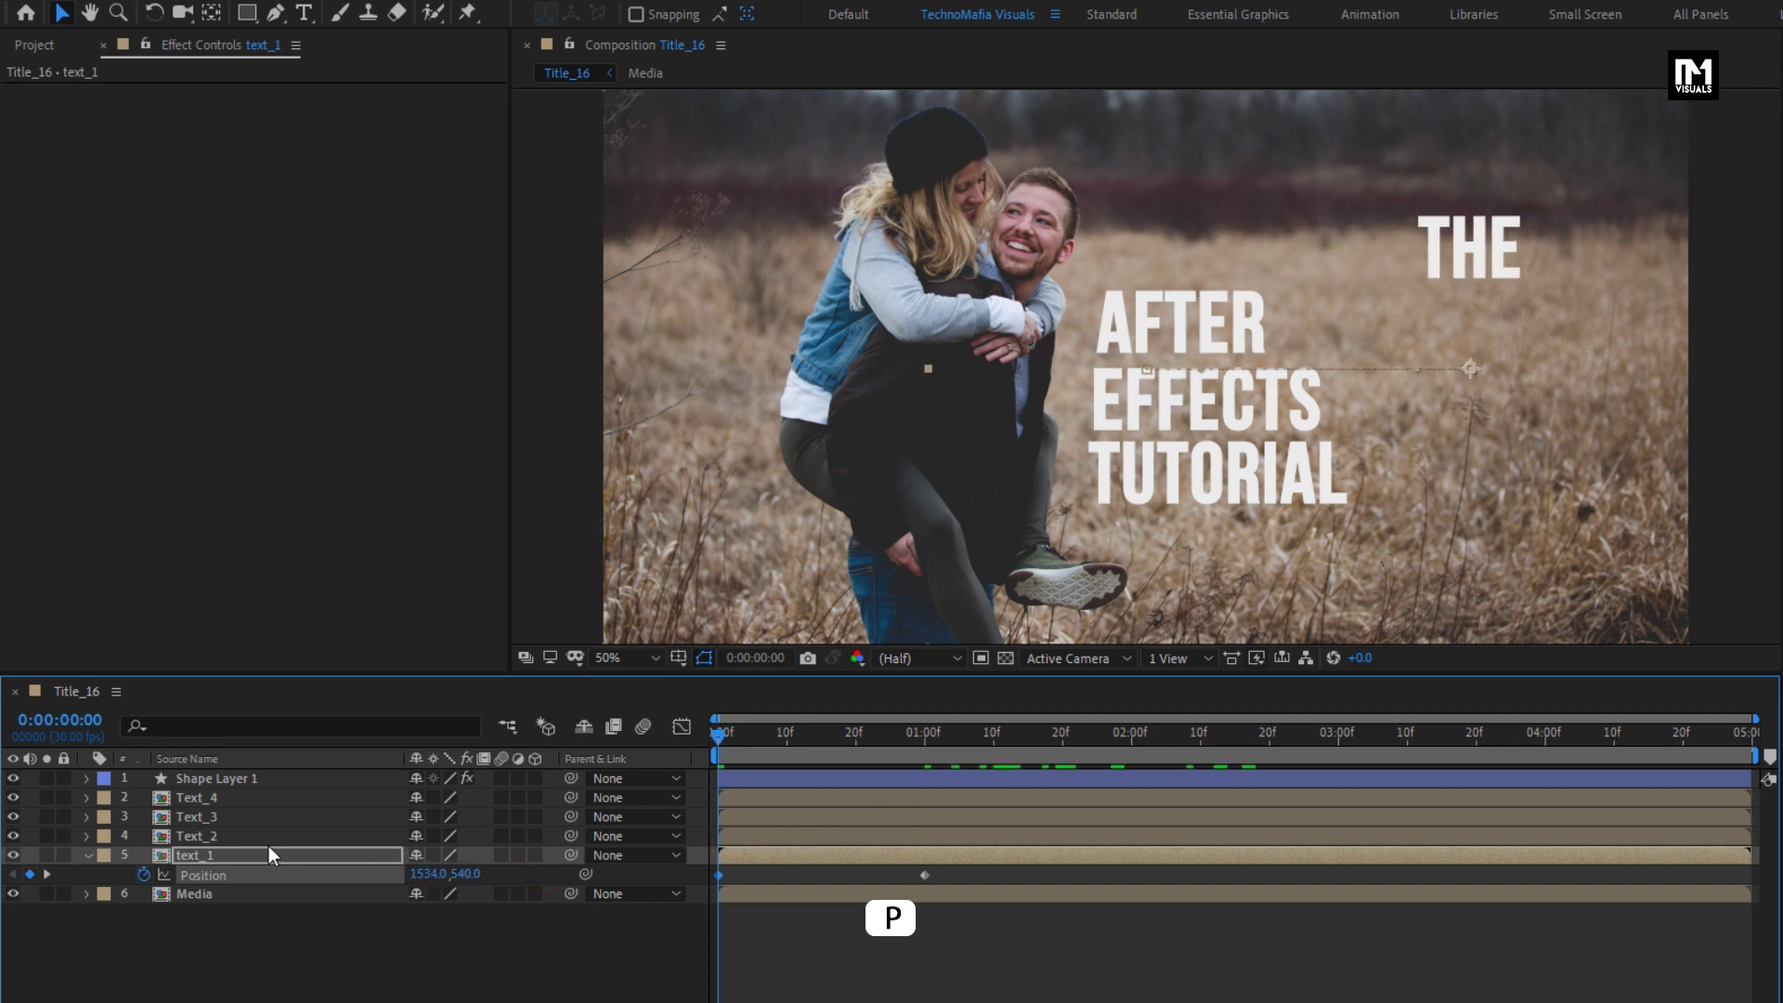
# Keyframe Text_2's Position at its current place at 0:00:01:00 and at 1602, 540 at 0:00:00:00.
pyautogui.click(225, 841)
pyautogui.press('p')
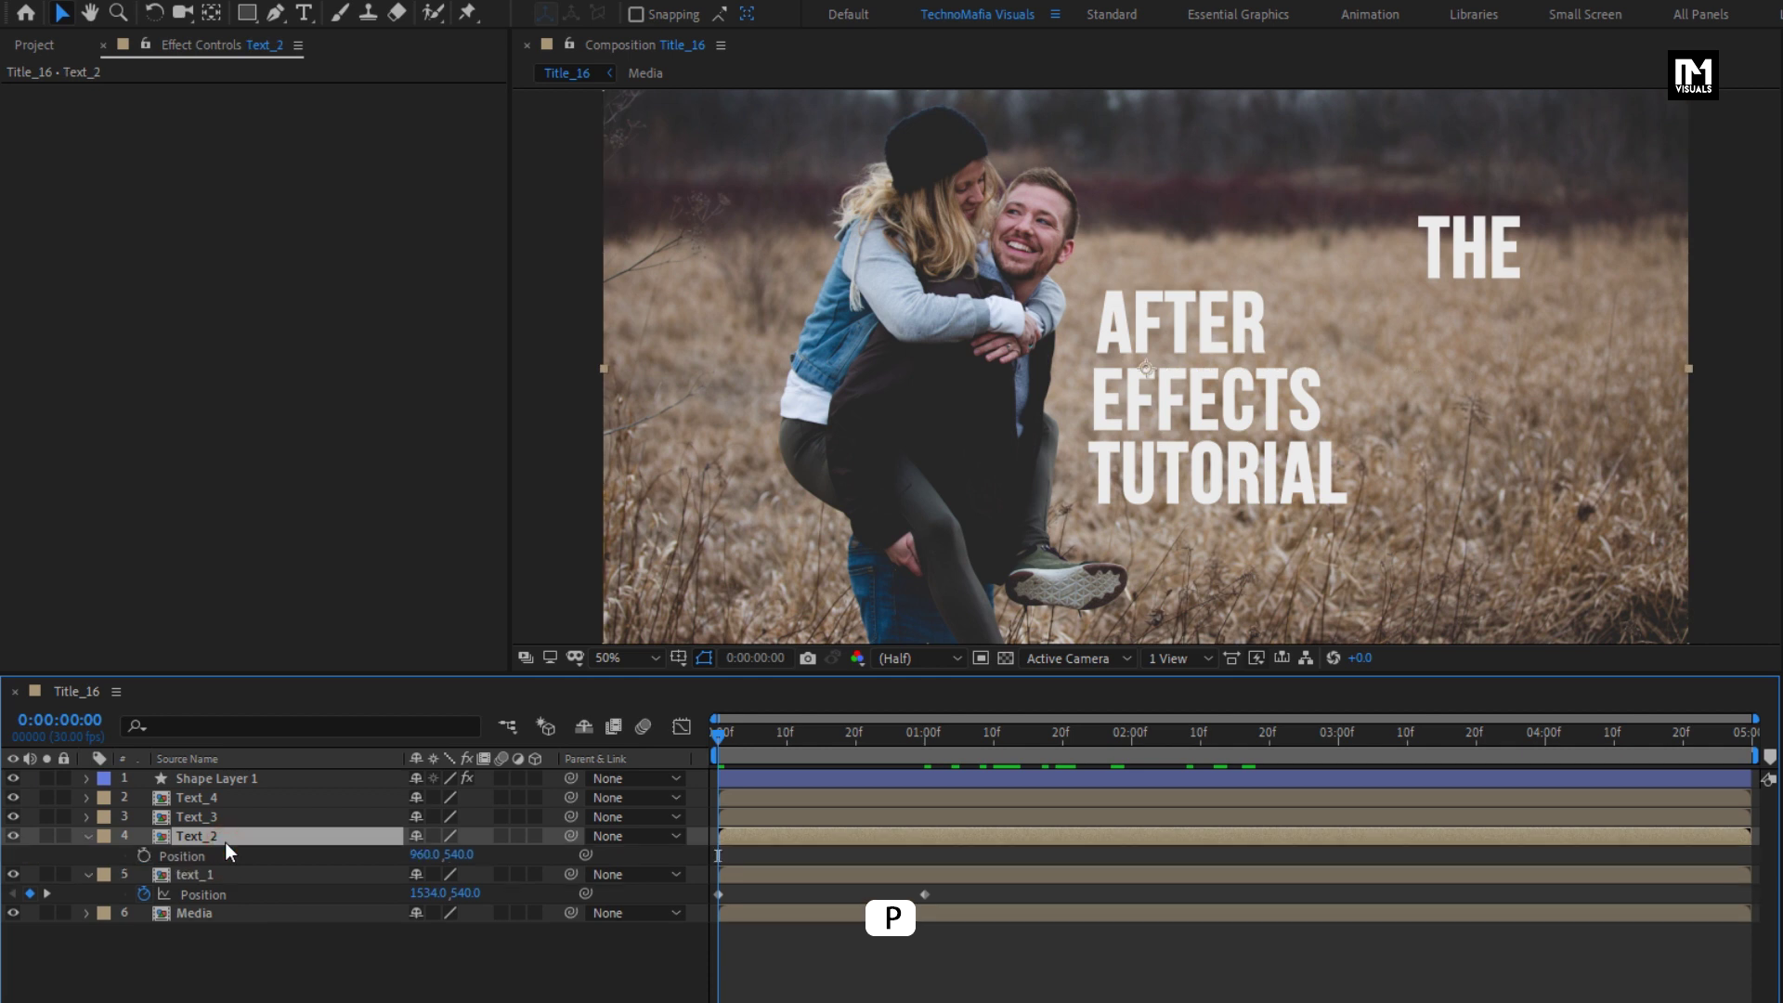
pyautogui.click(922, 741)
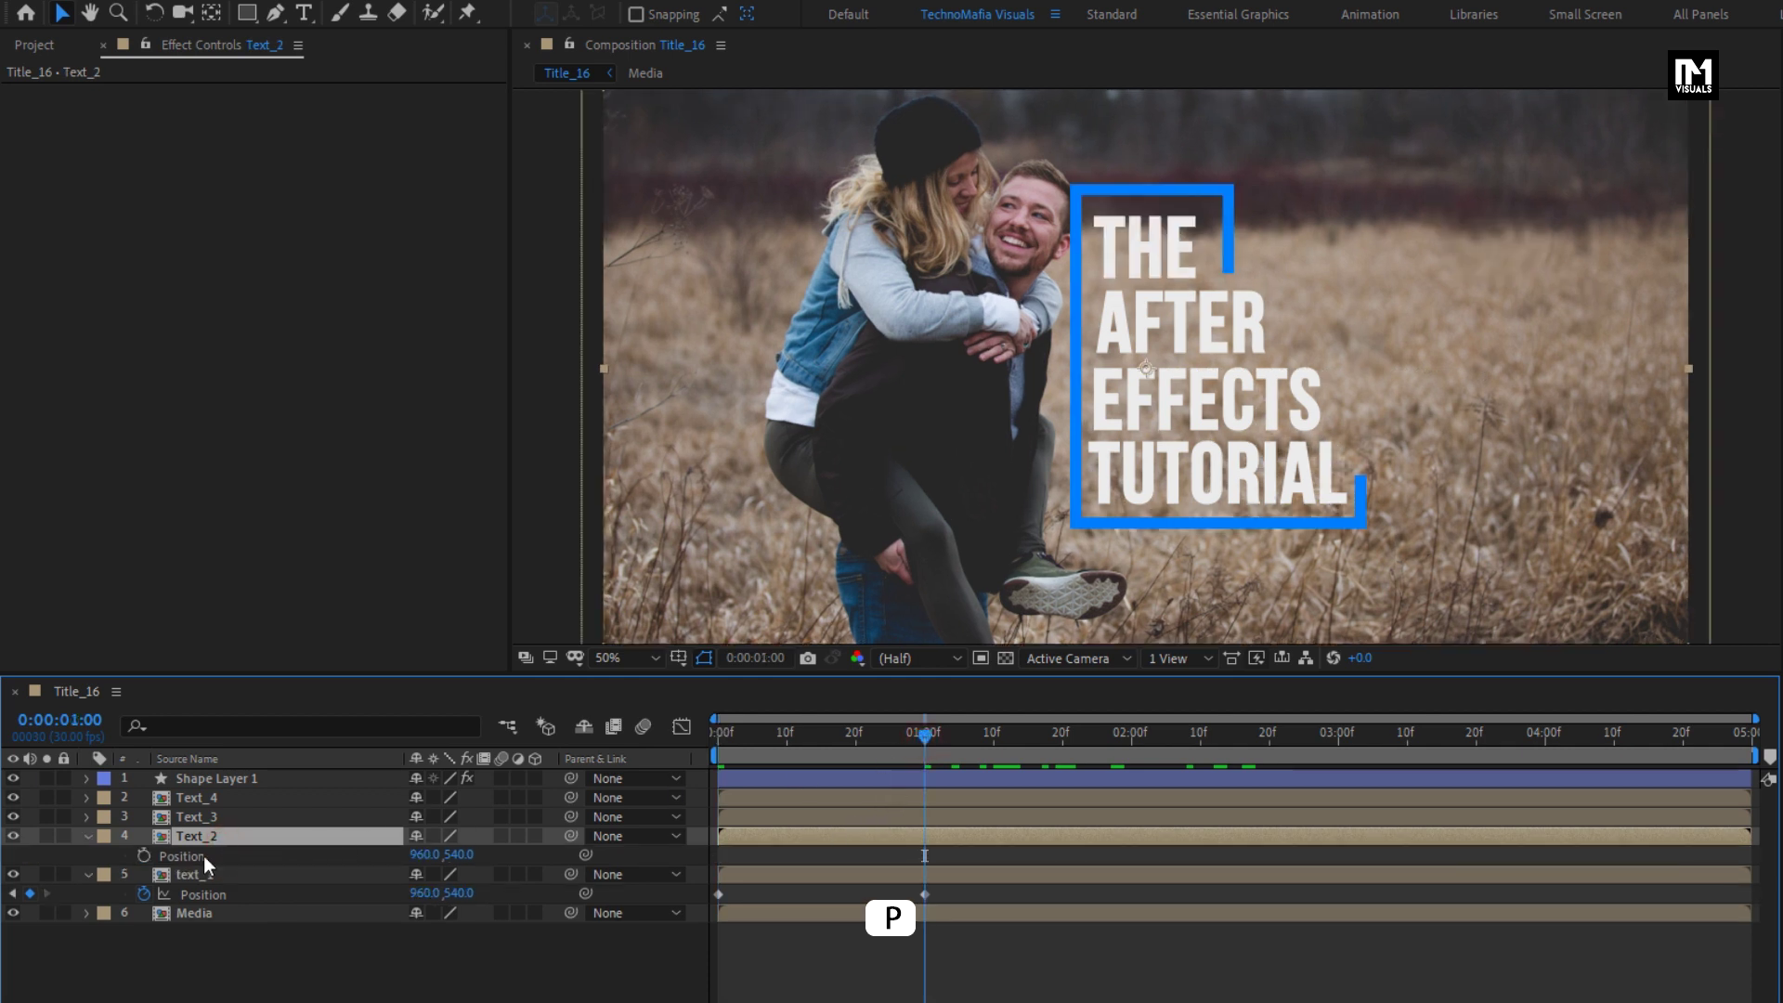
pyautogui.click(147, 855)
pyautogui.click(720, 740)
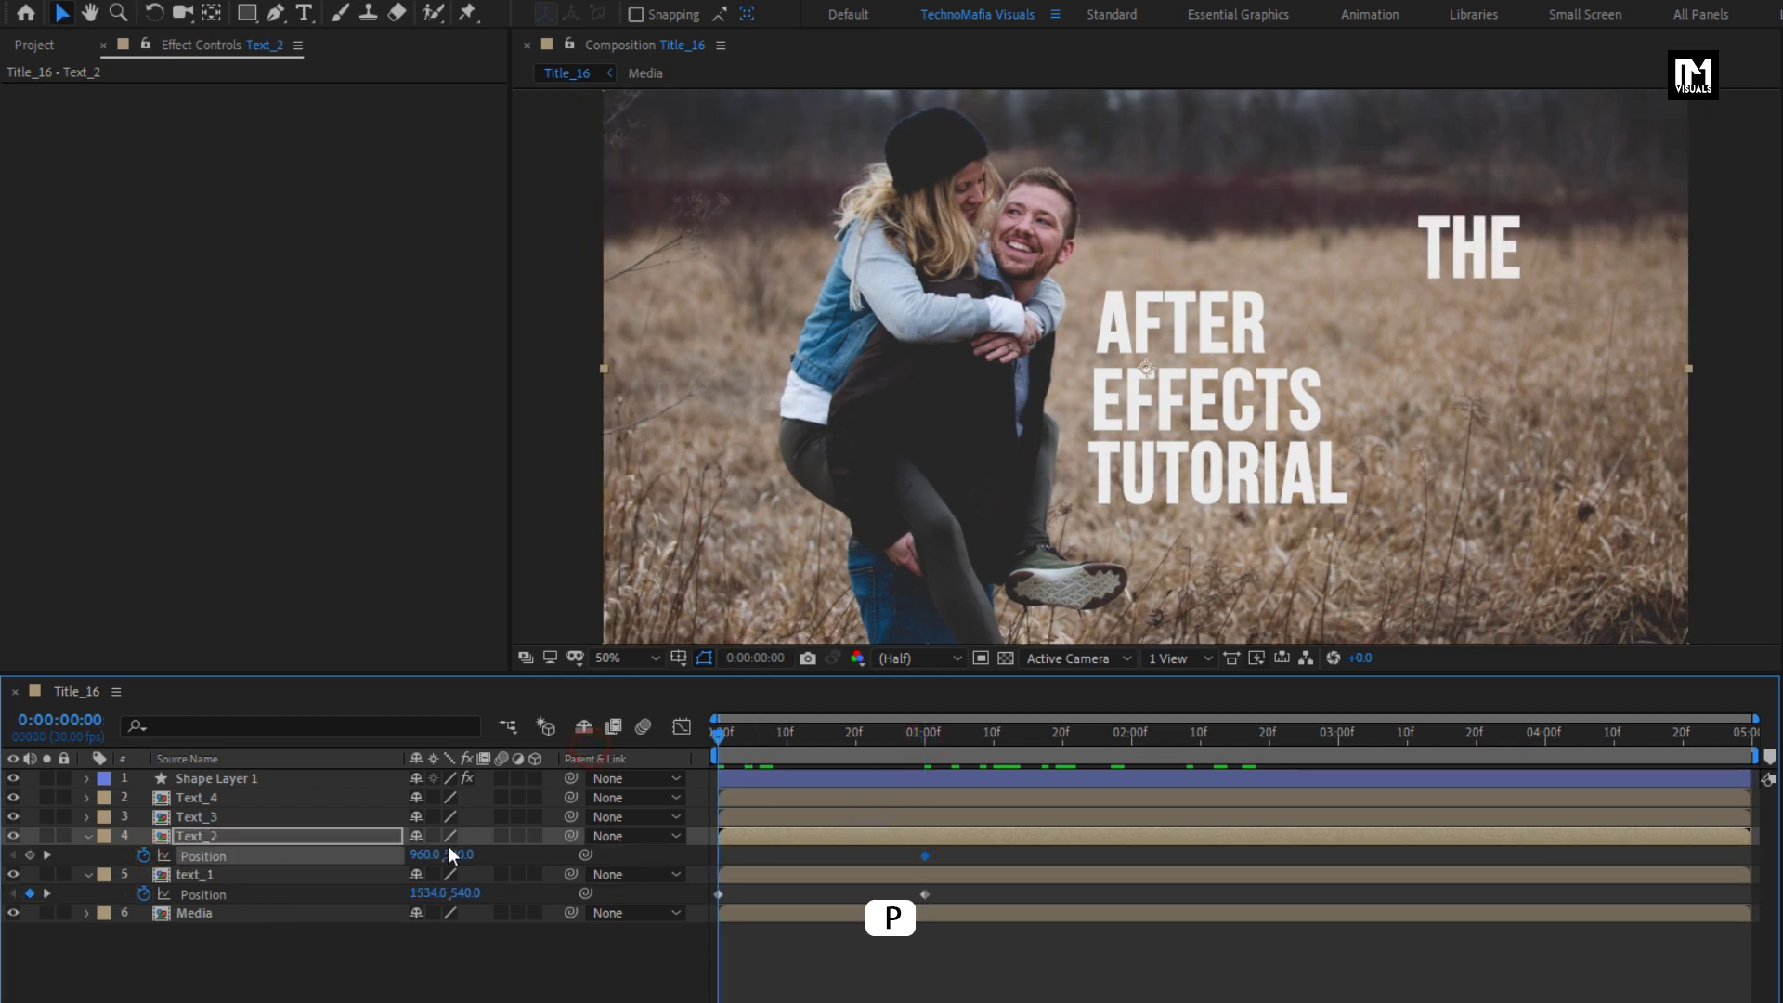
pyautogui.moveTo(420, 865); pyautogui.dragTo(1055, 779)
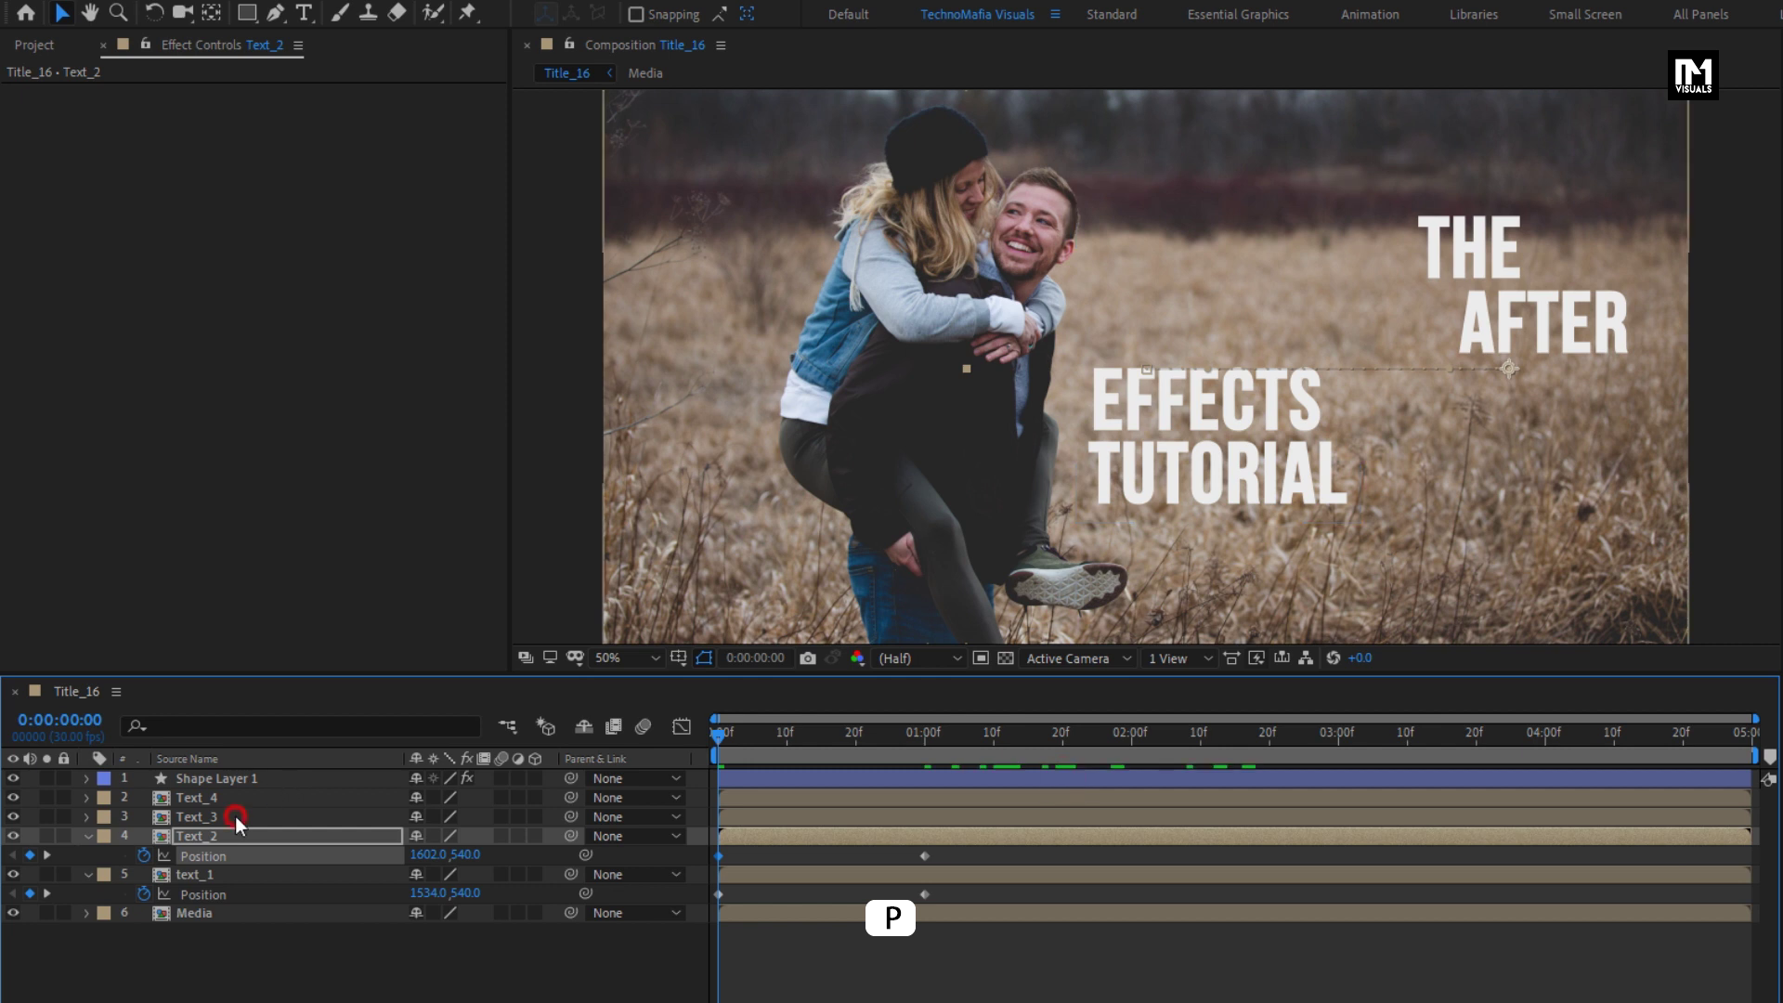
# Keyframe Text_3's Position at its current place at 0:00:01:00 and at 1694, 540 at 0:00:00:00.
pyautogui.click(236, 816)
pyautogui.press('p')
pyautogui.click(922, 738)
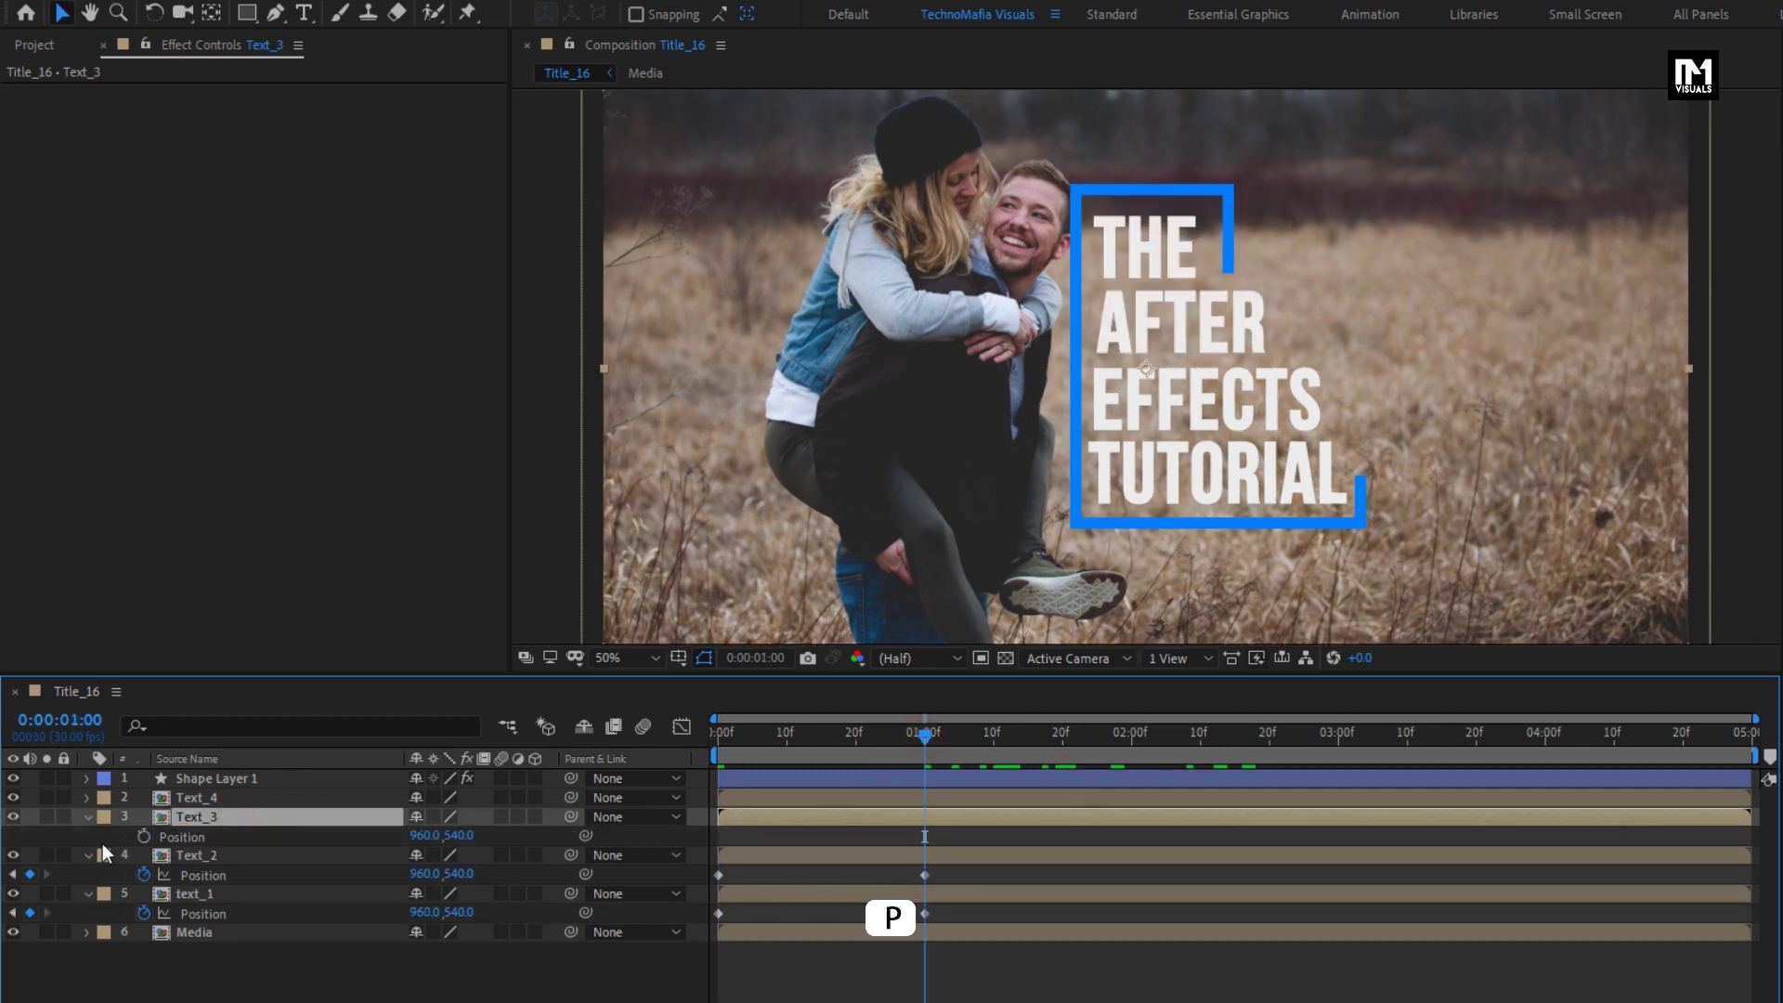
pyautogui.click(144, 836)
pyautogui.press('Home')
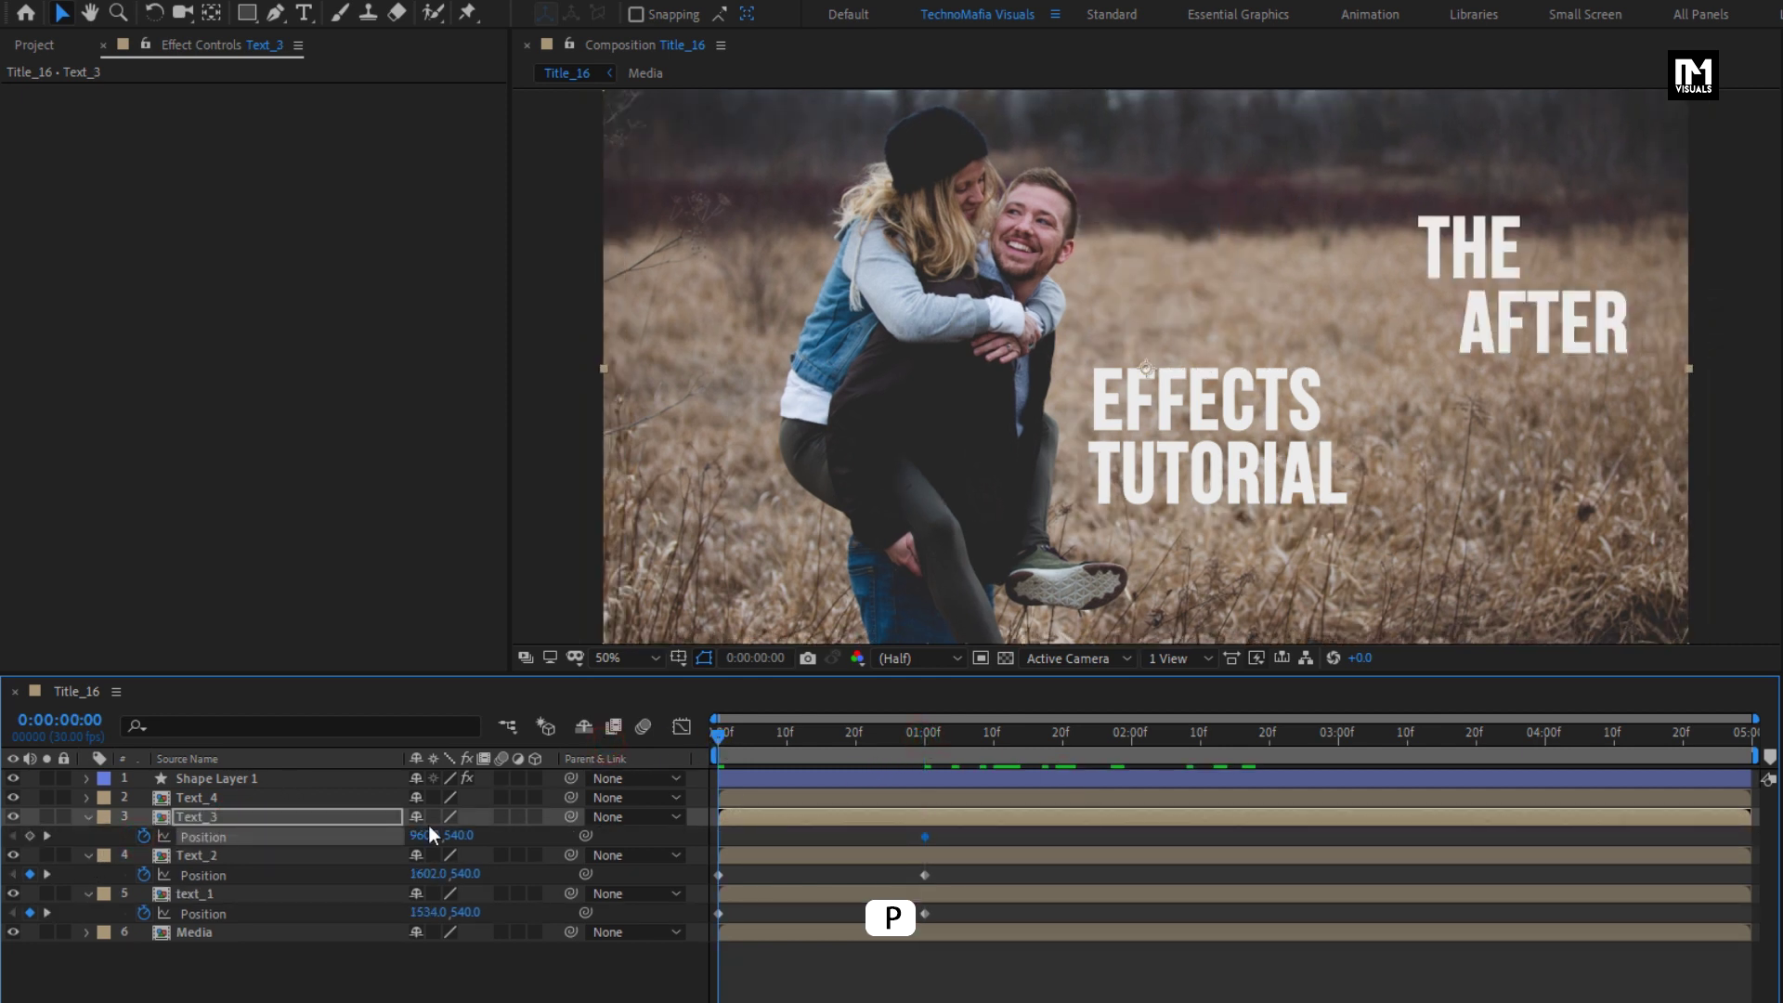
pyautogui.moveTo(429, 833); pyautogui.dragTo(1172, 765)
# Keyframe Text_4's Position at its current place at 0:00:01:00 and at 1757, 540 at 0:00:00:00.
pyautogui.click(237, 801)
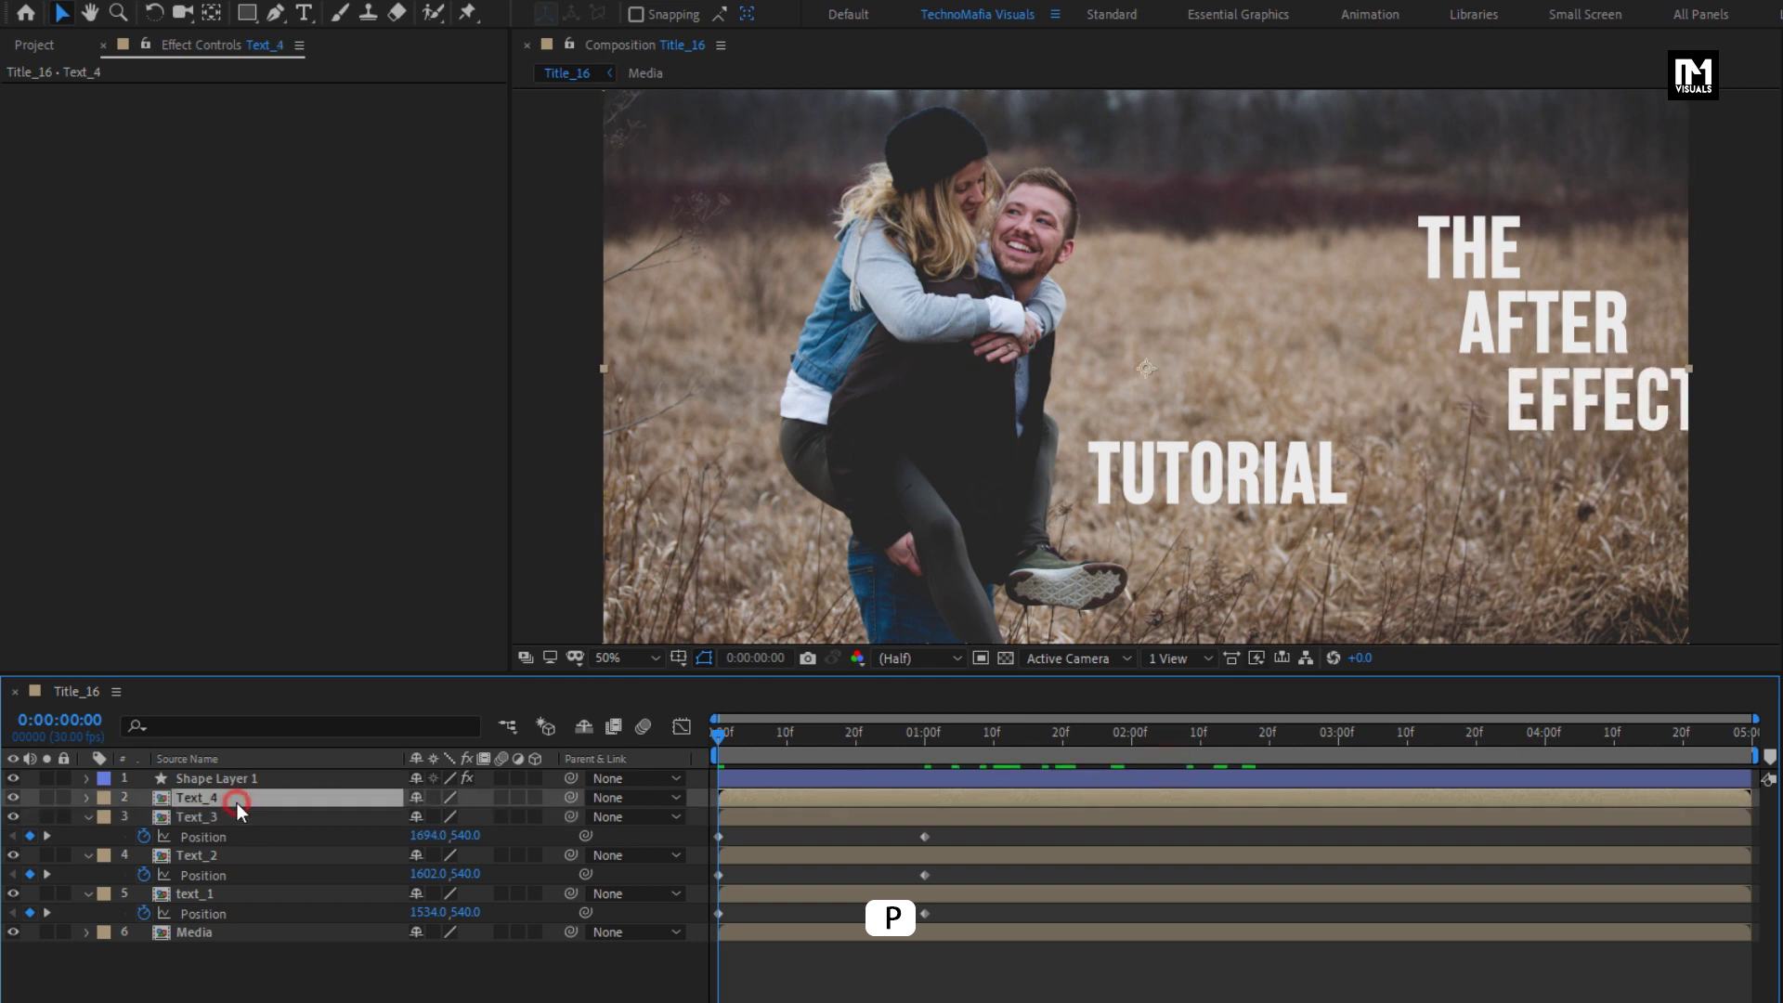
pyautogui.press('p')
pyautogui.click(928, 739)
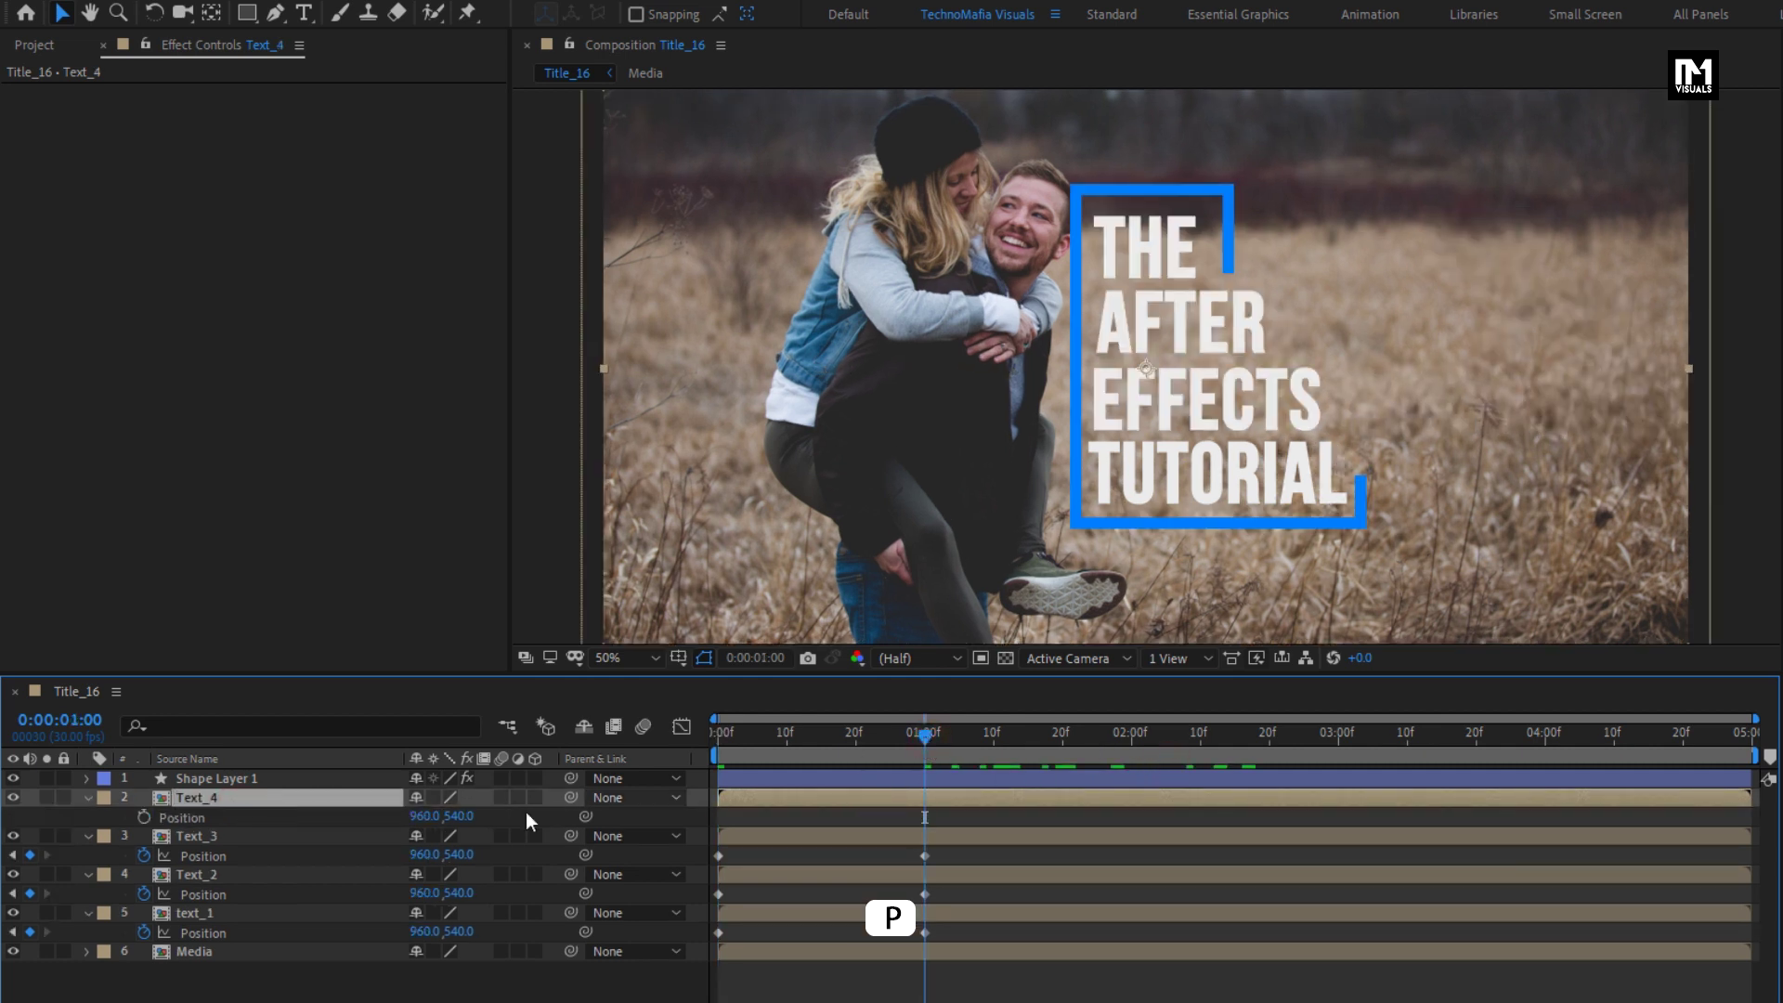
pyautogui.click(144, 817)
pyautogui.moveTo(736, 739); pyautogui.dragTo(593, 744)
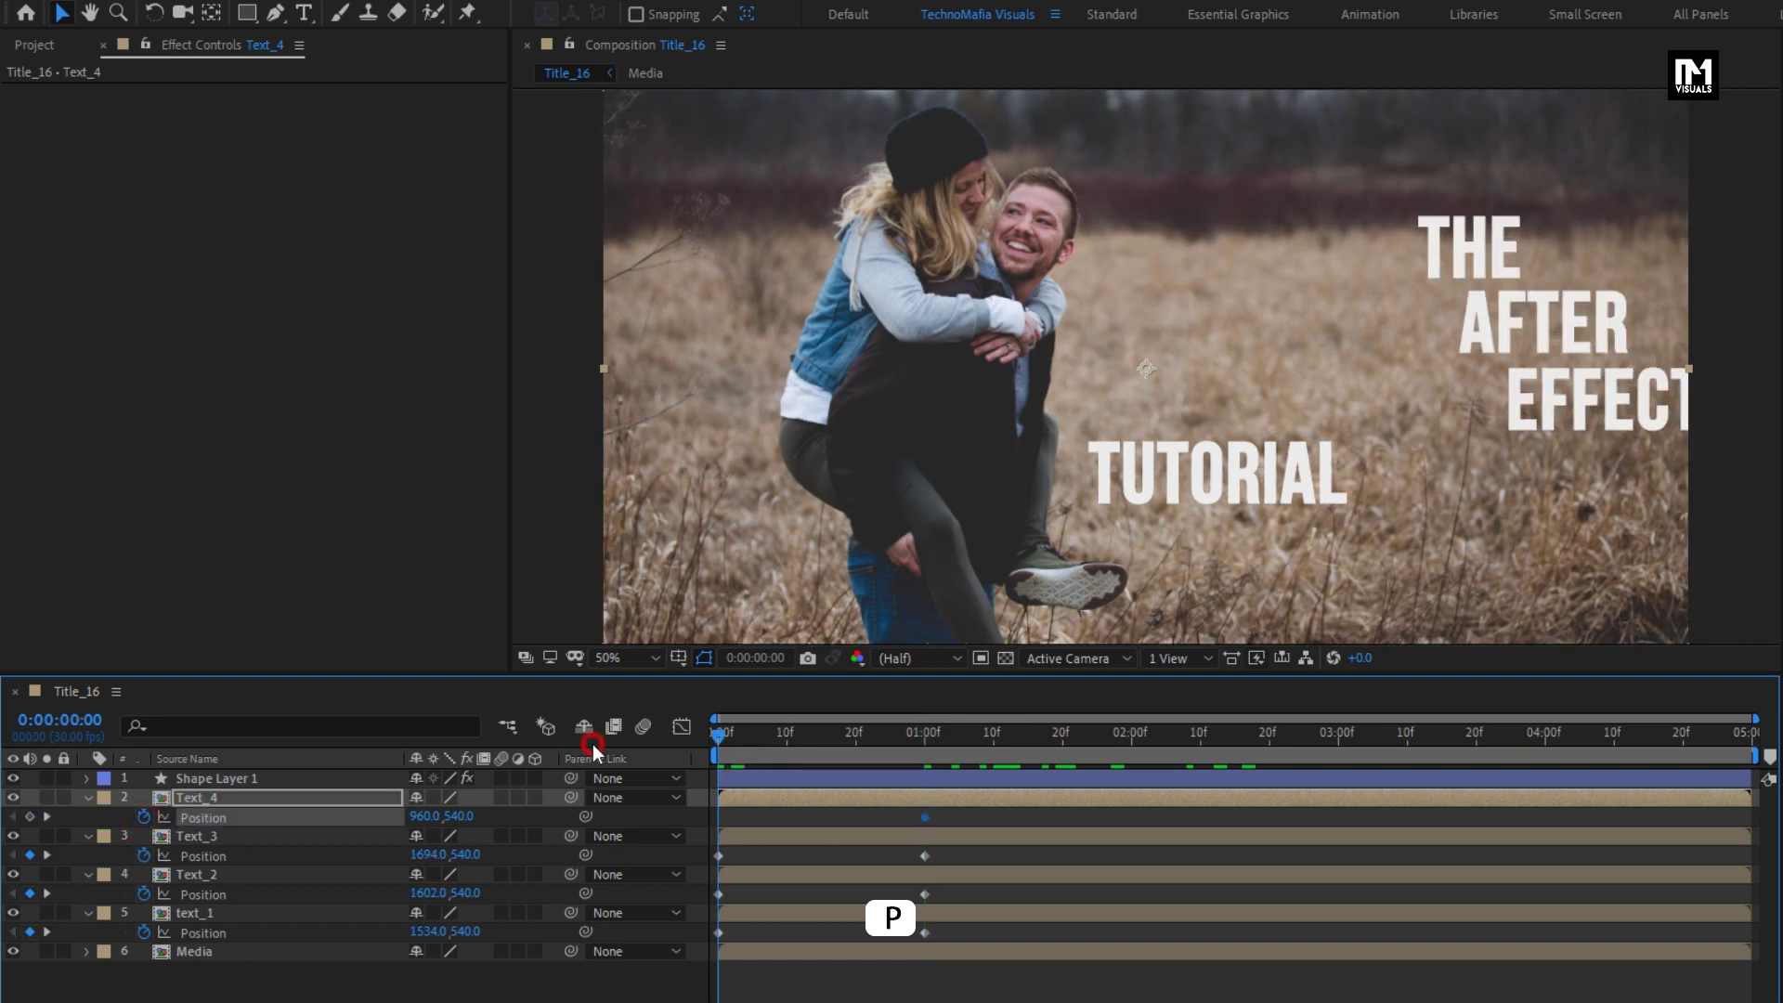
pyautogui.moveTo(422, 821); pyautogui.dragTo(1217, 774)
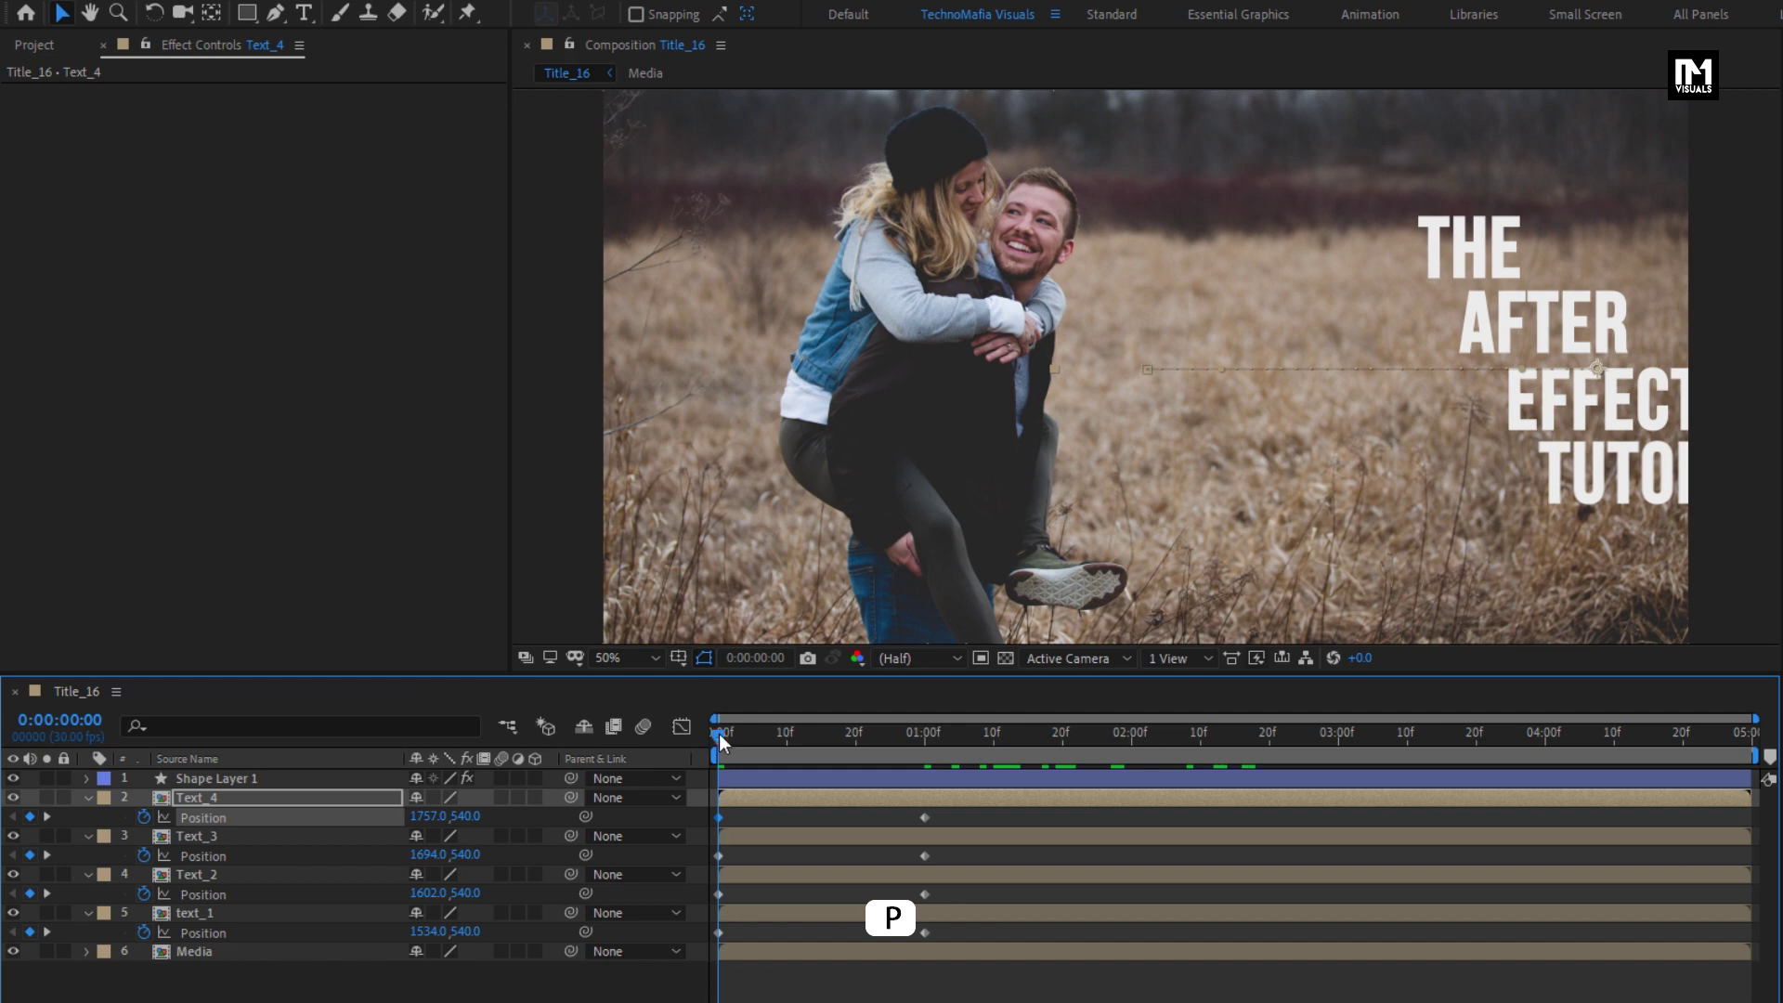
# Check the text slide-in and apply Easy Ease to all Position keyframes of the four text layers.
pyautogui.moveTo(719, 733)
pyautogui.mouseDown()
pyautogui.moveTo(983, 733)
pyautogui.moveTo(721, 733)
pyautogui.moveTo(865, 734)
pyautogui.mouseUp()
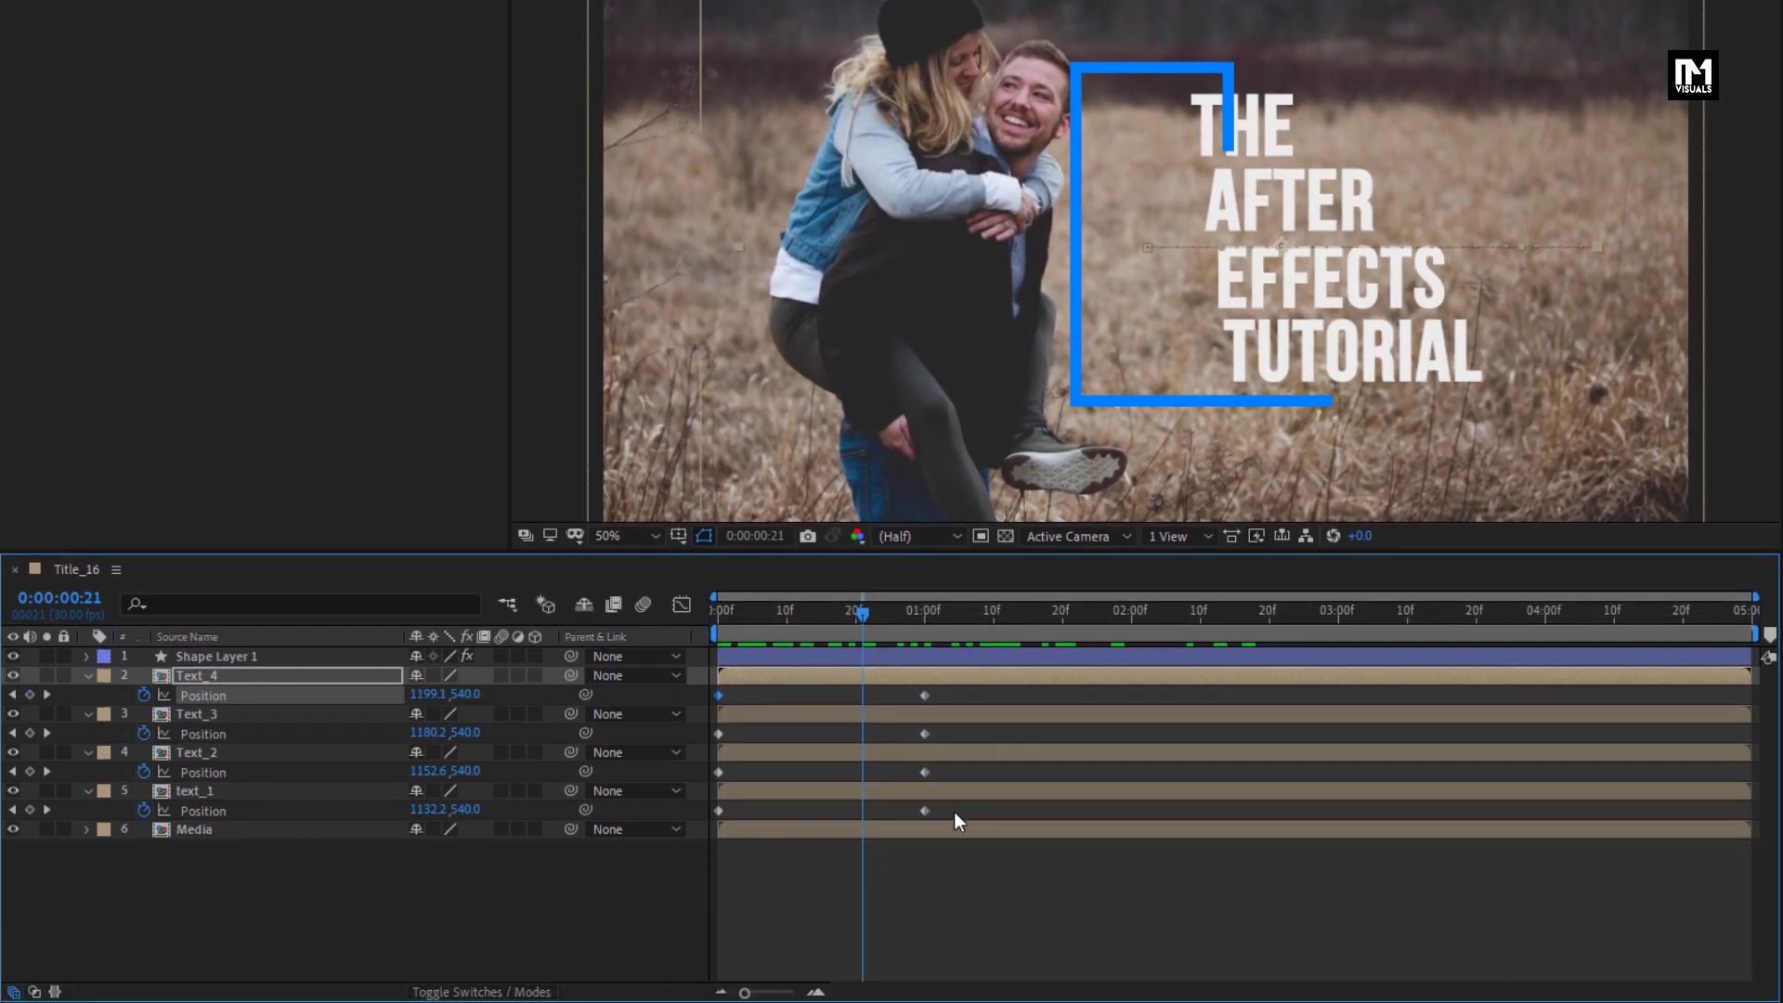
pyautogui.moveTo(954, 933); pyautogui.dragTo(677, 809)
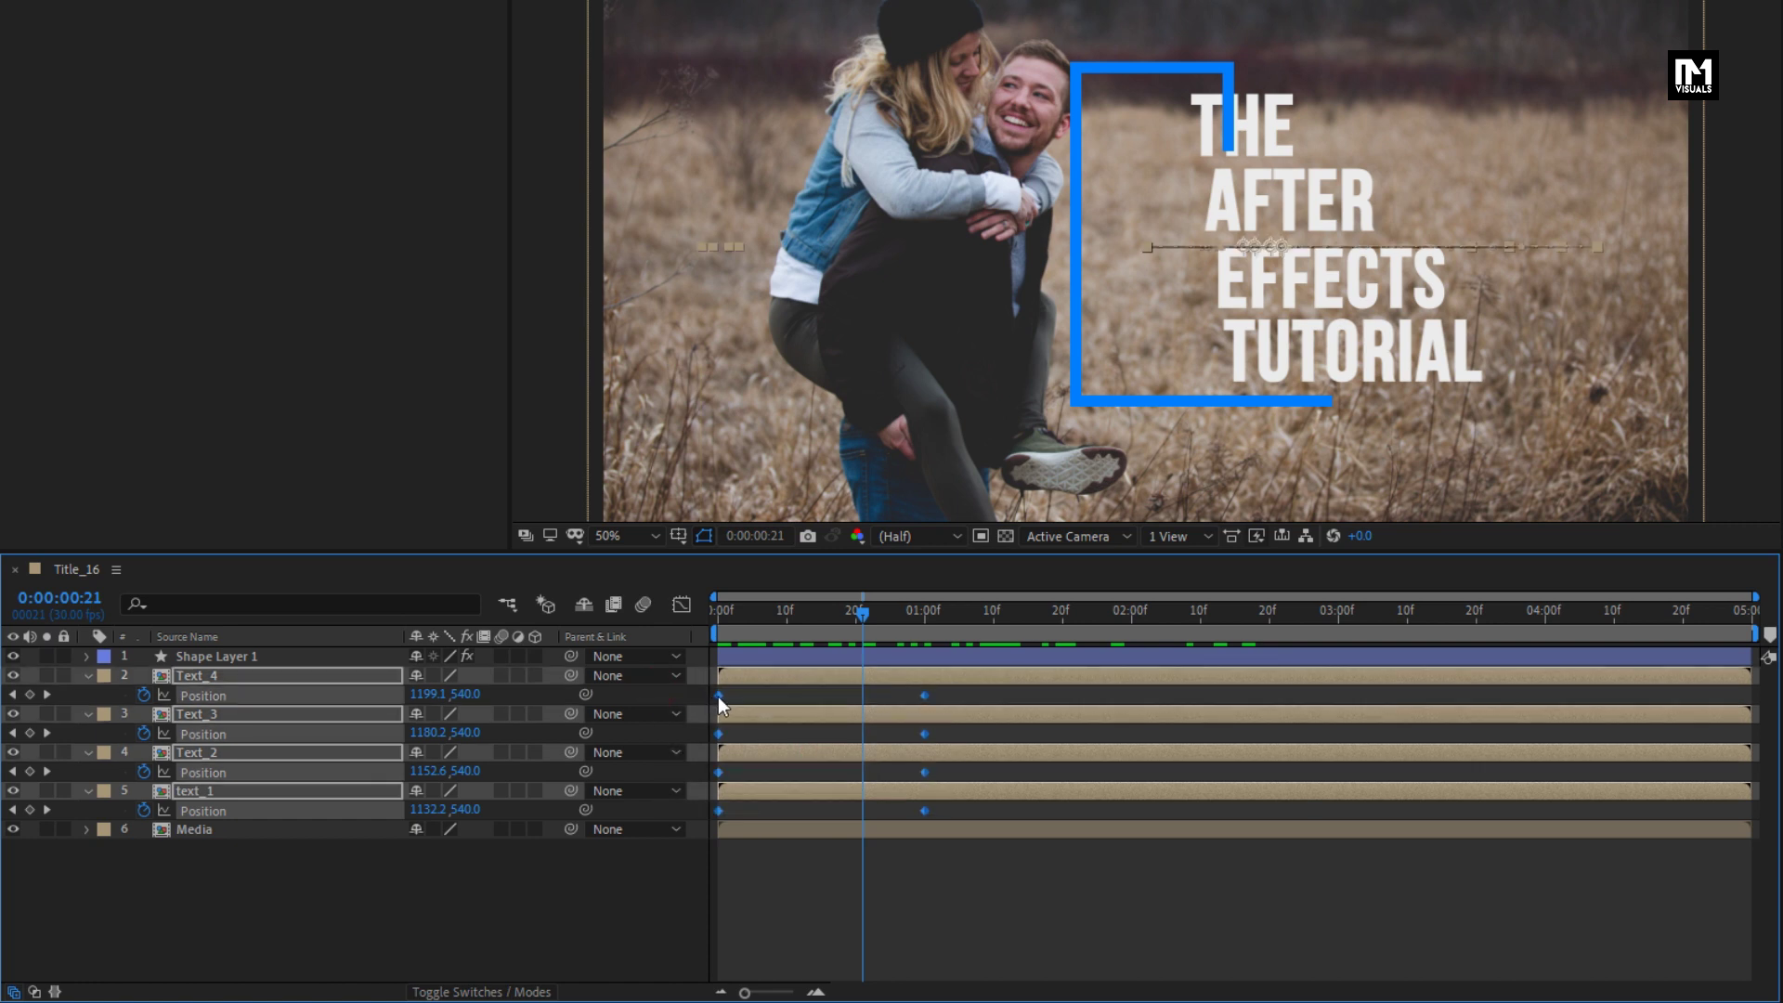
pyautogui.rightClick(718, 699)
pyautogui.moveTo(928, 975)
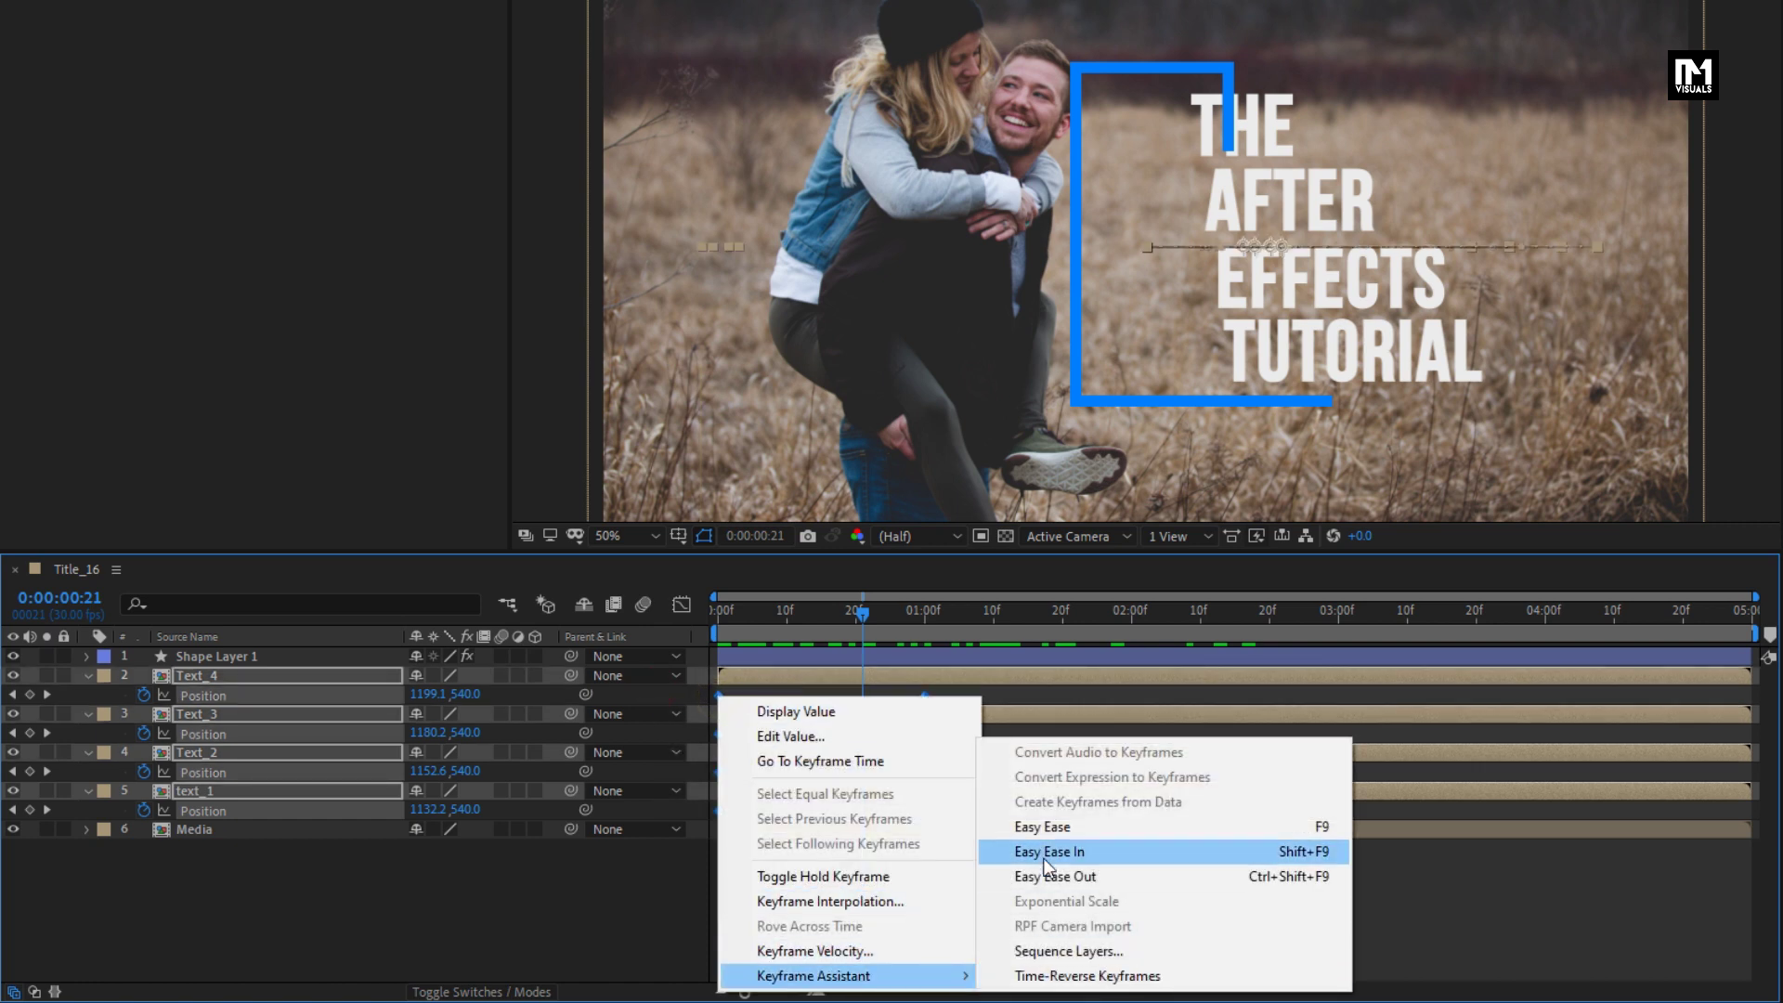
pyautogui.click(1037, 832)
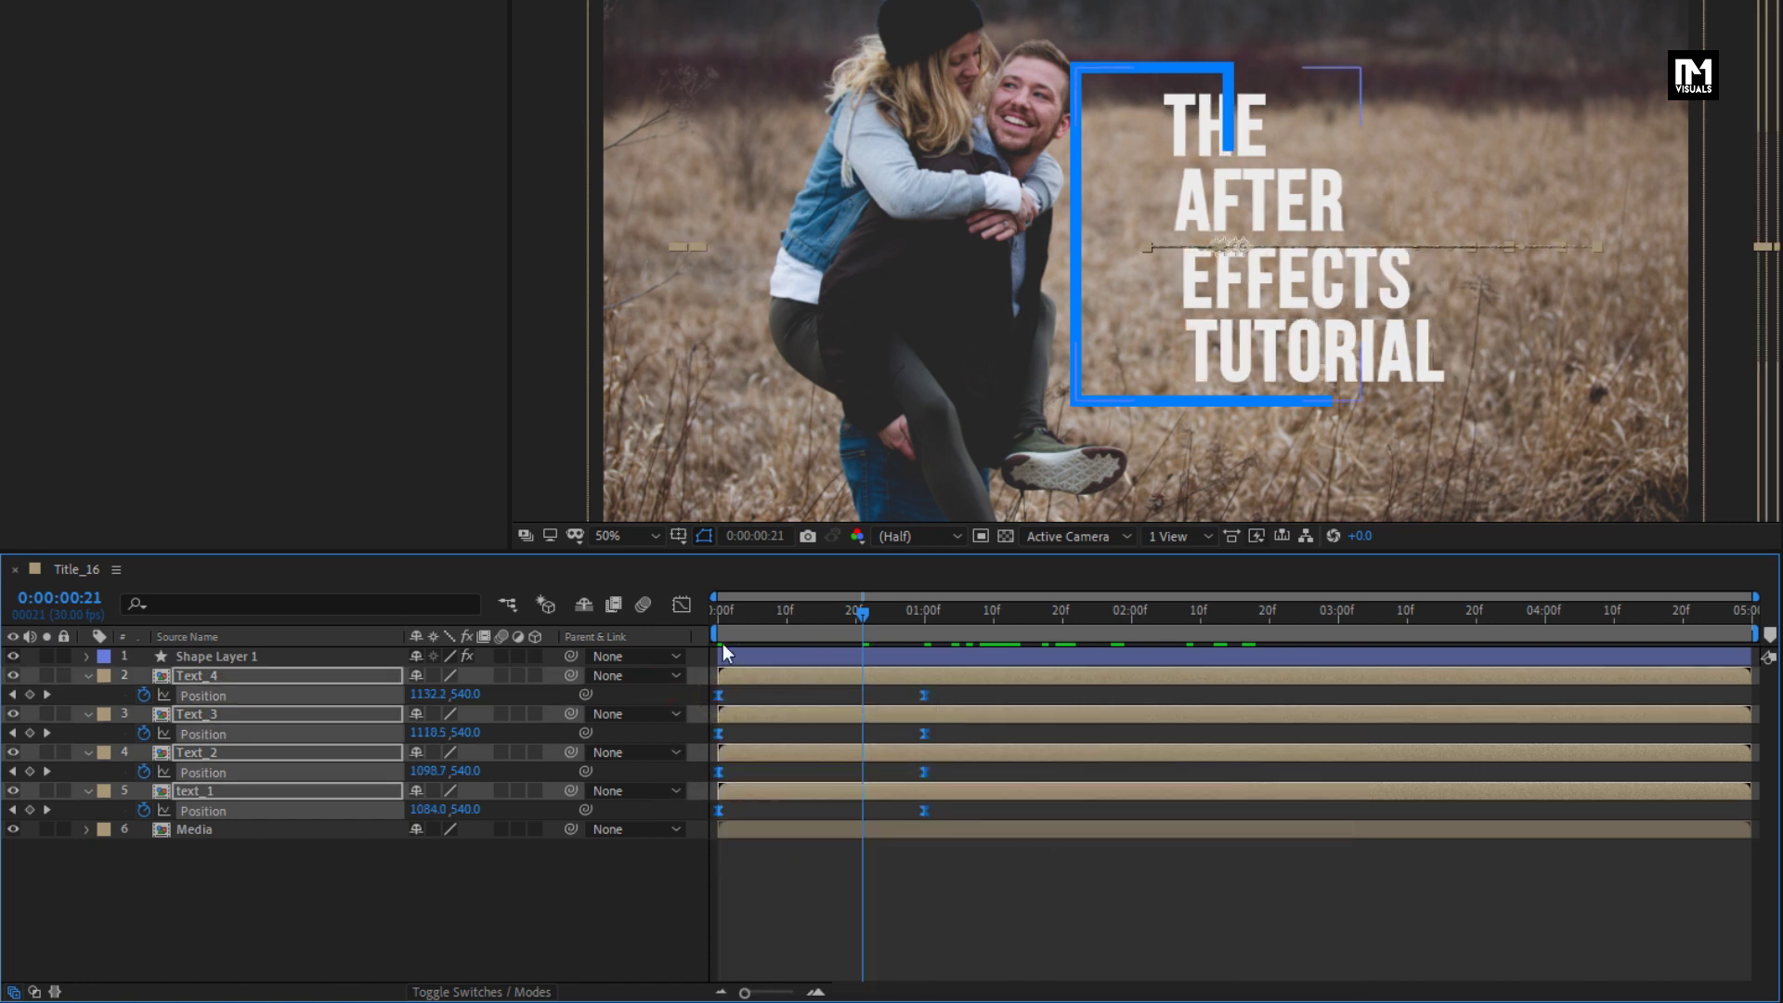
# Reshape the text layers' Position speed curves to peak near the start with a long slow finish, and collapse the layers' properties.
pyautogui.click(683, 606)
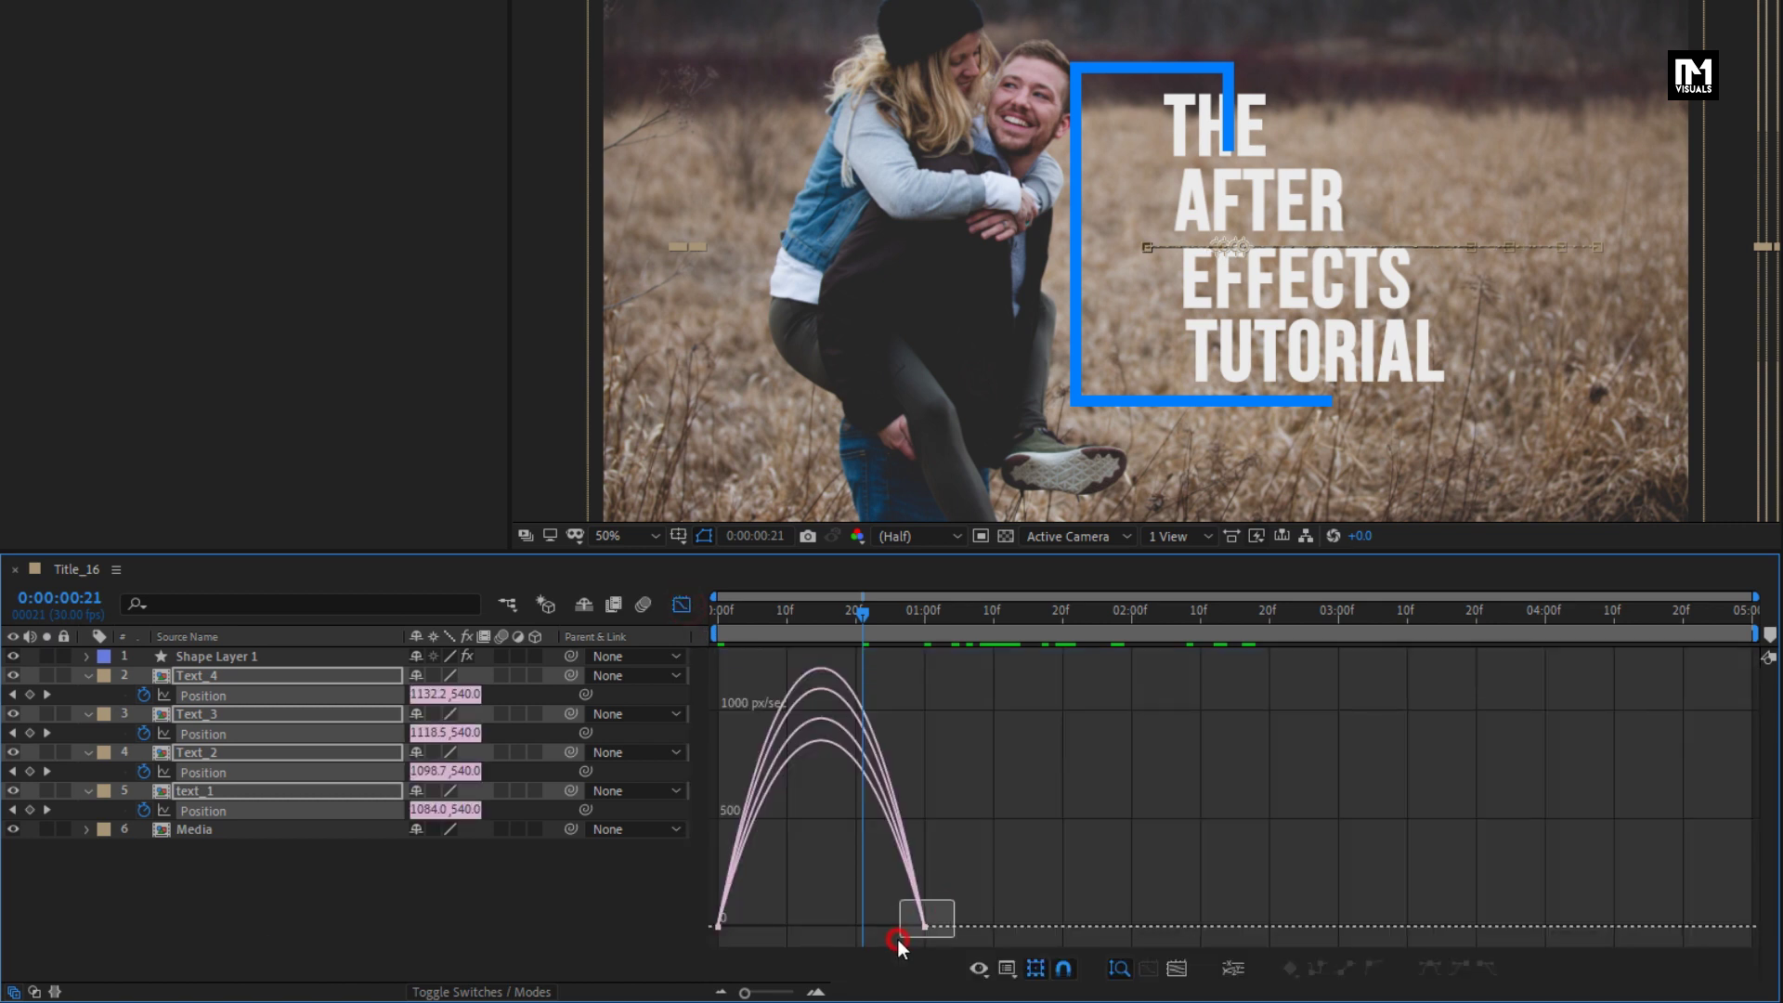
pyautogui.moveTo(897, 939); pyautogui.dragTo(725, 919)
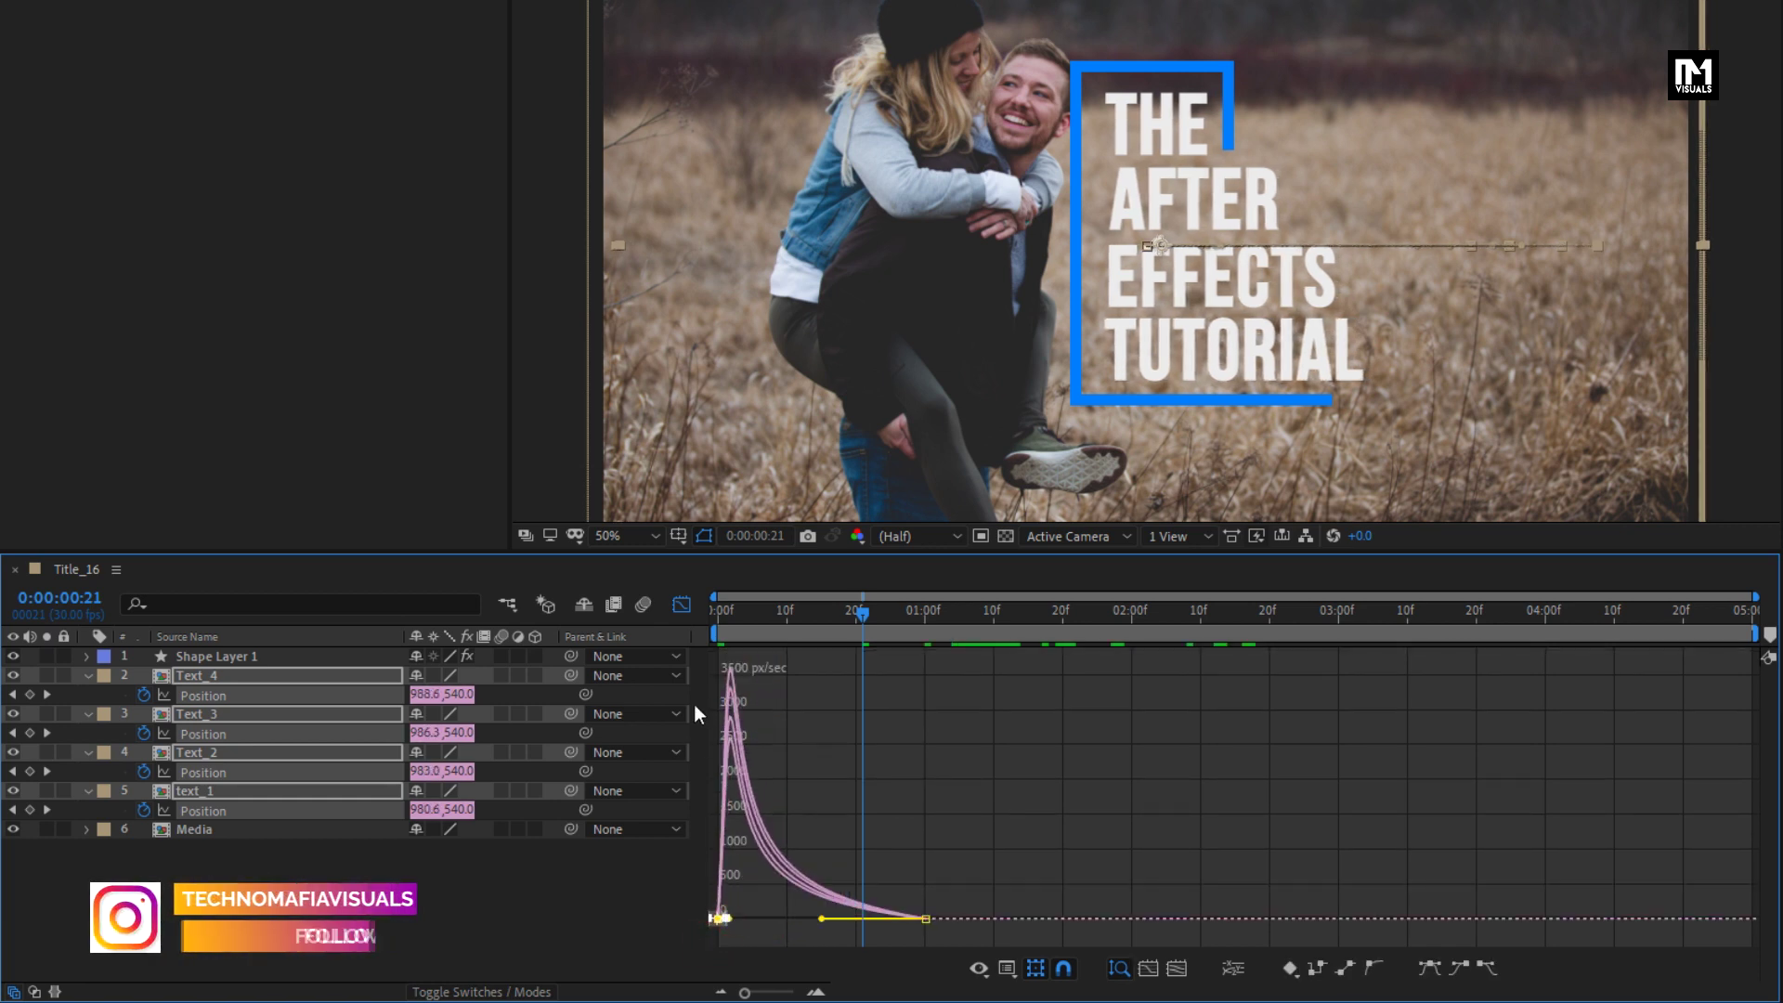
pyautogui.click(682, 606)
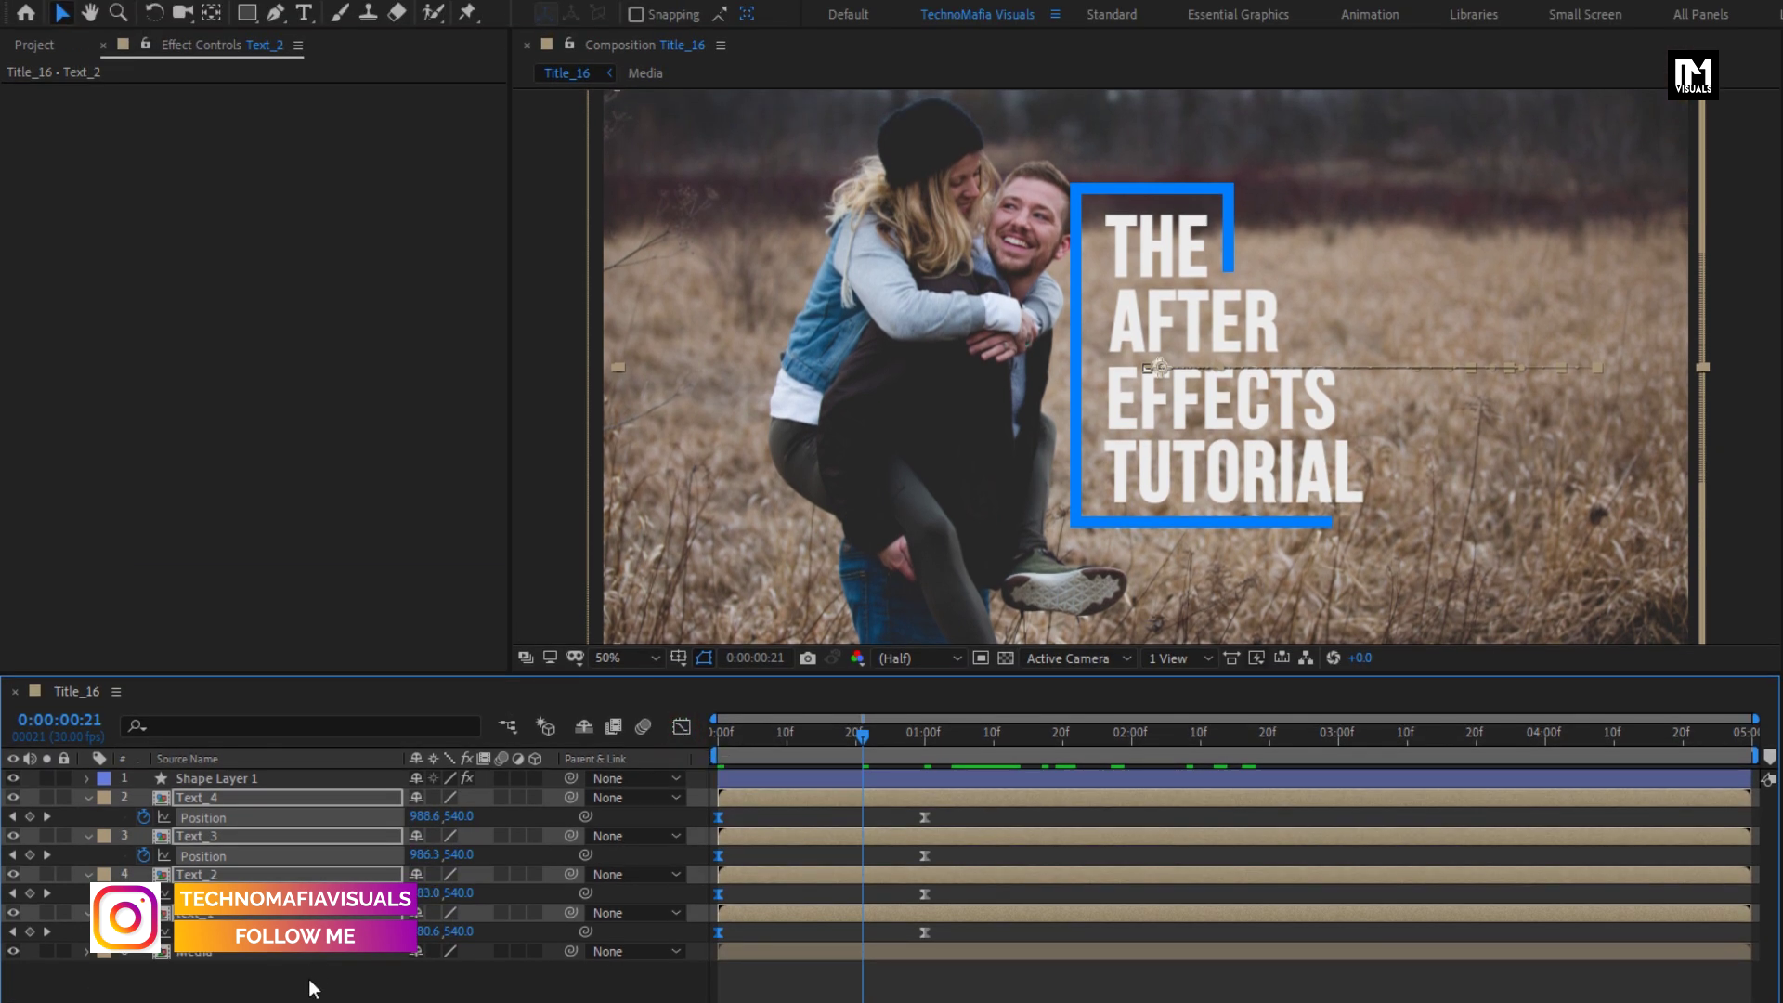
pyautogui.click(309, 978)
pyautogui.press('u')
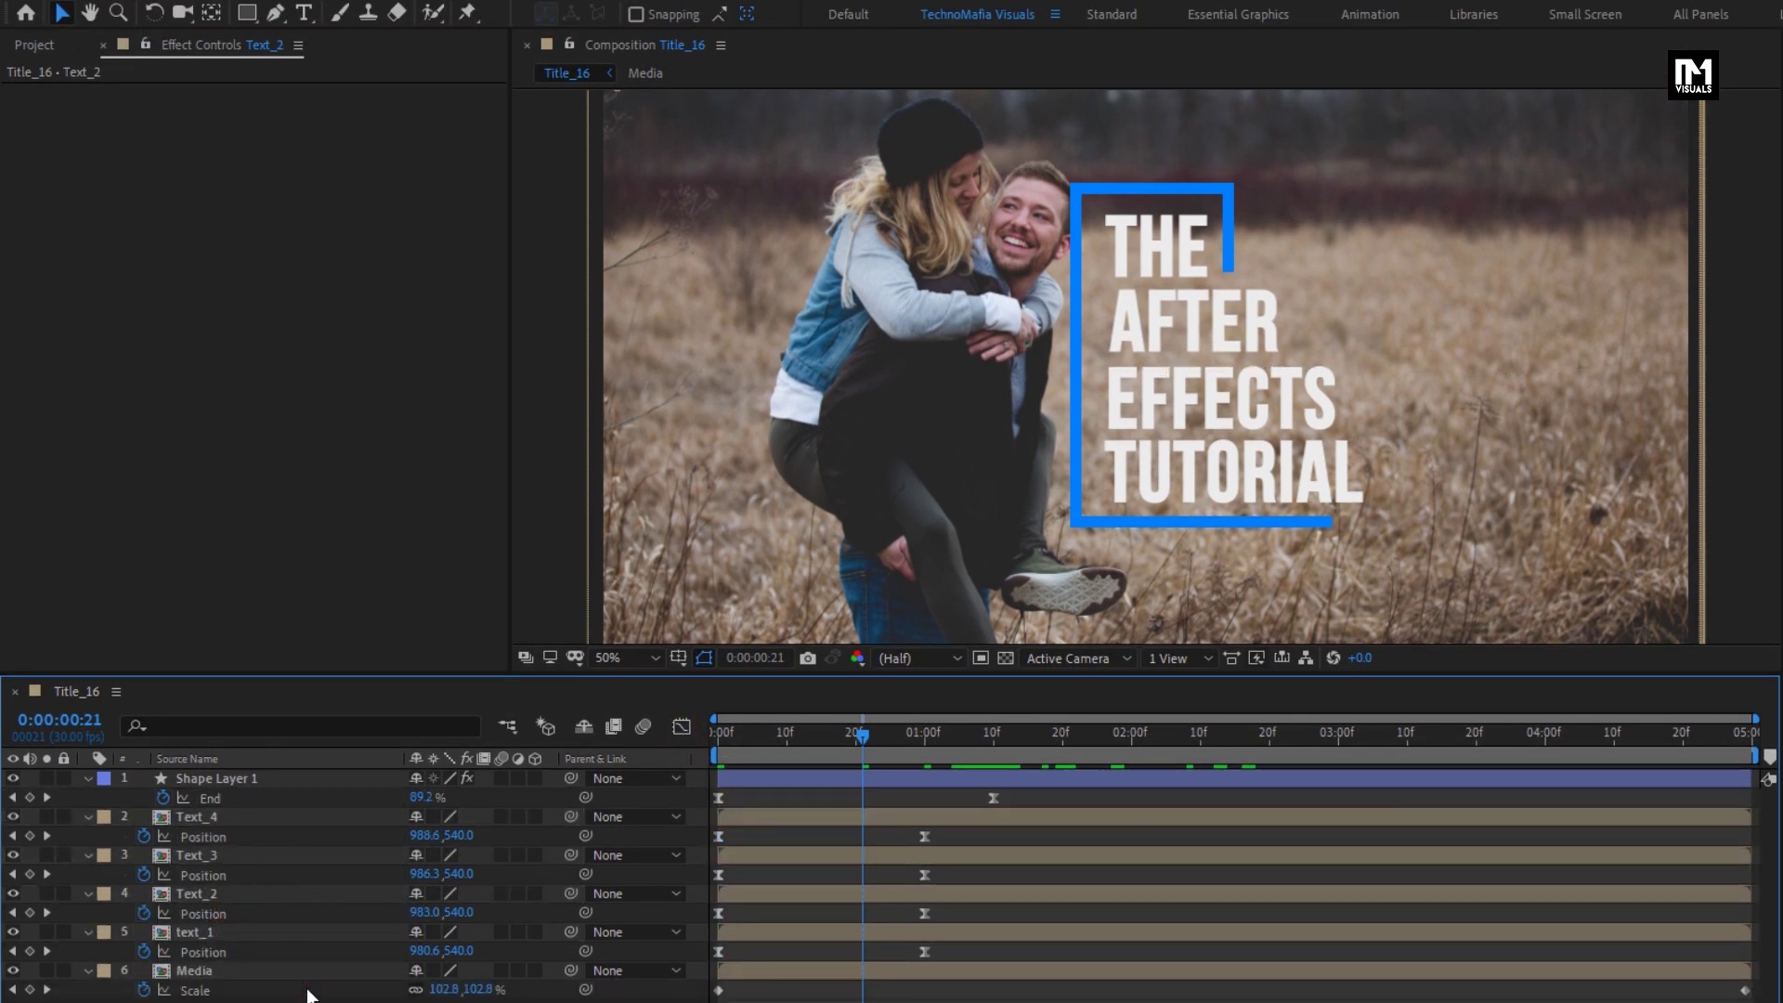
pyautogui.press('u')
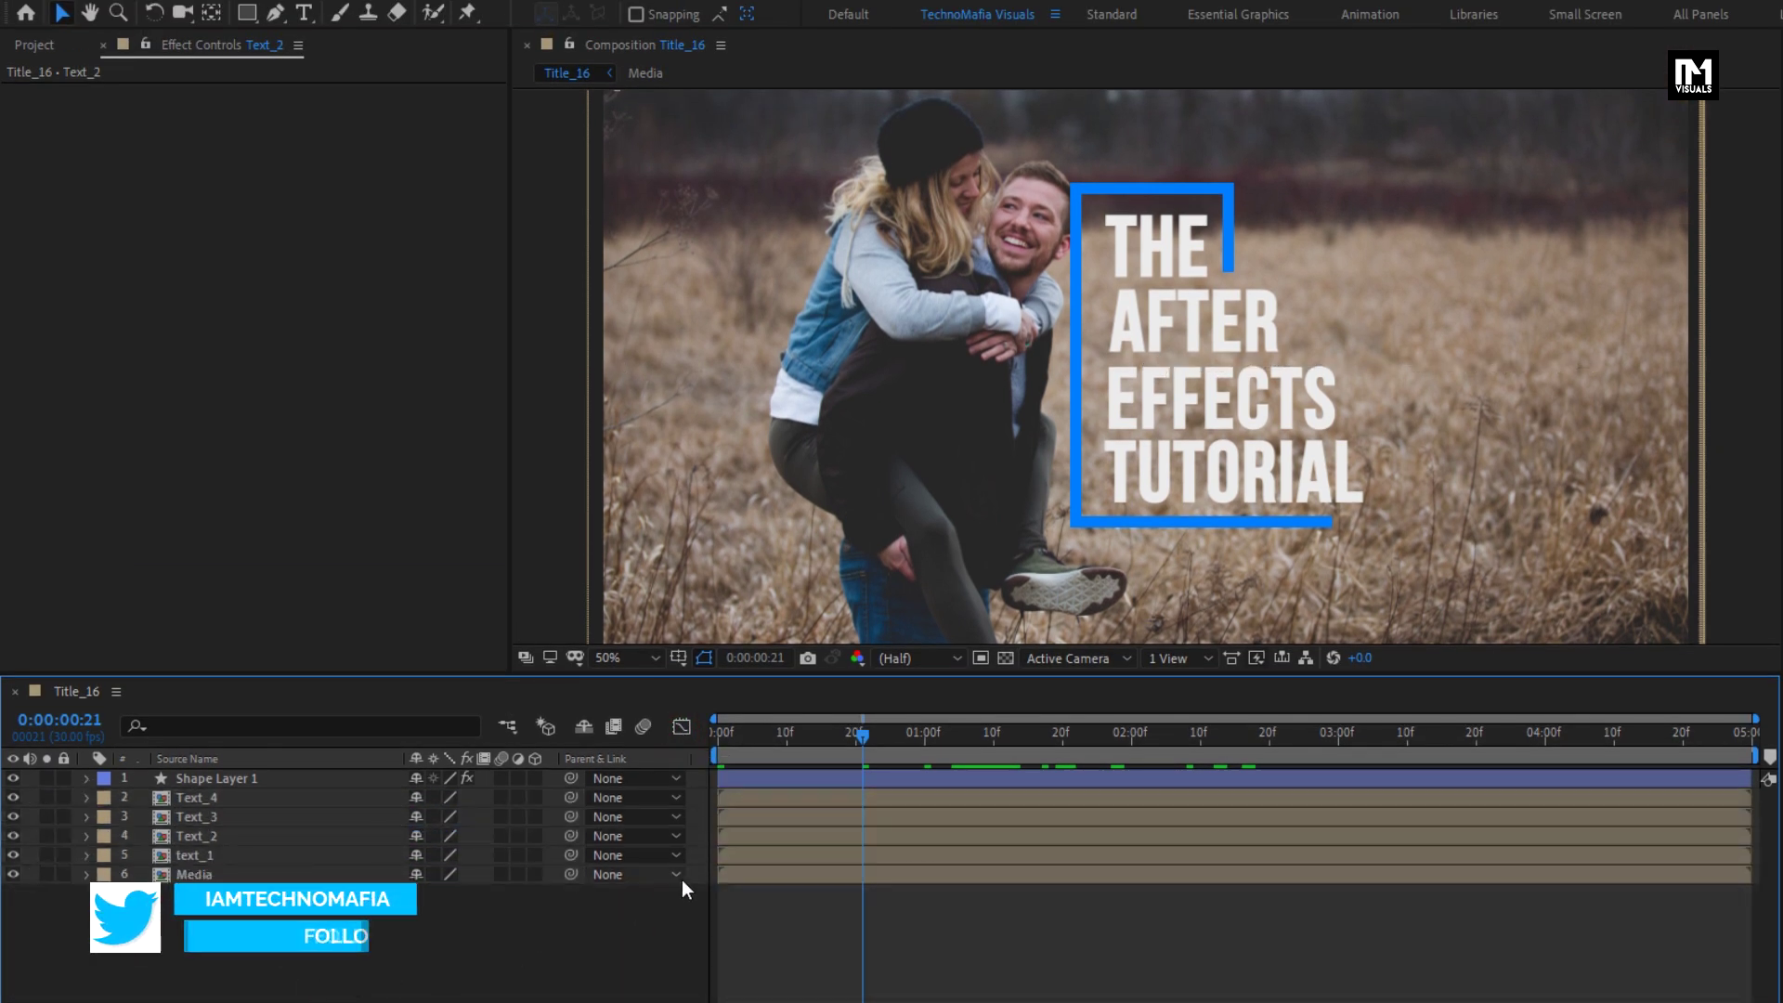
# Shift the text_1 layer in time so that it starts at 0:00:00:03.
pyautogui.click(737, 855)
pyautogui.click(732, 735)
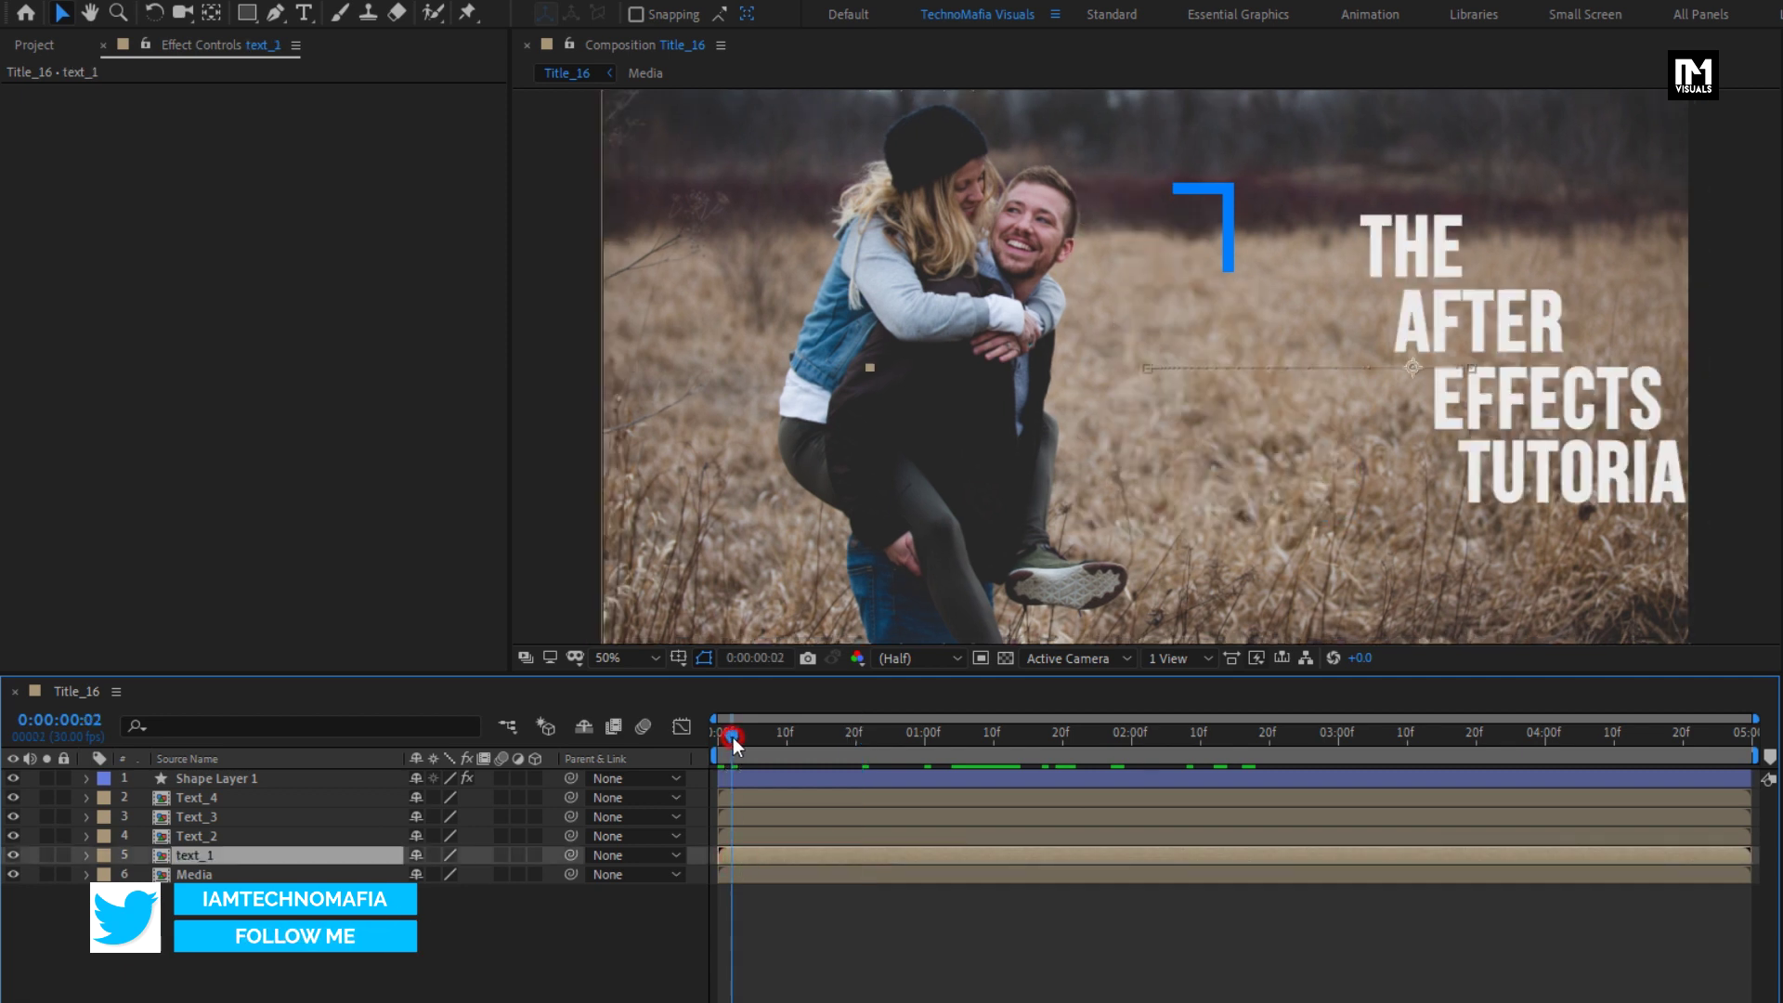
pyautogui.moveTo(733, 737); pyautogui.dragTo(743, 737)
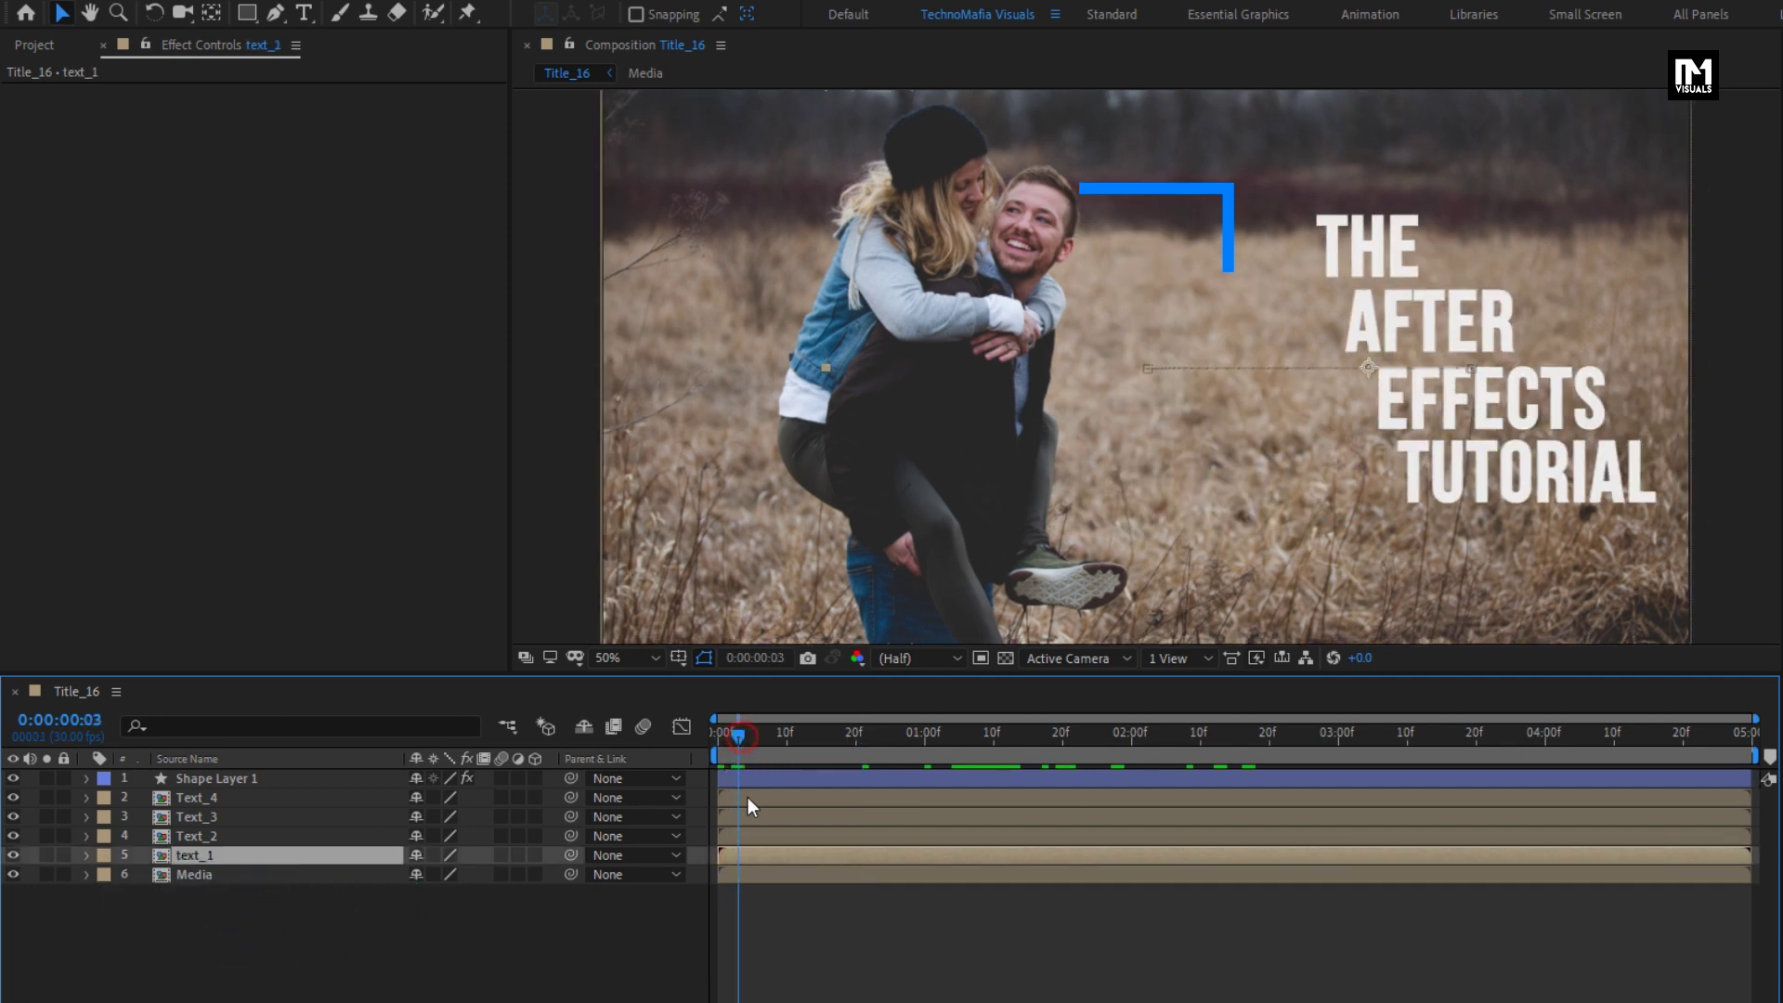
pyautogui.moveTo(732, 851); pyautogui.dragTo(756, 849)
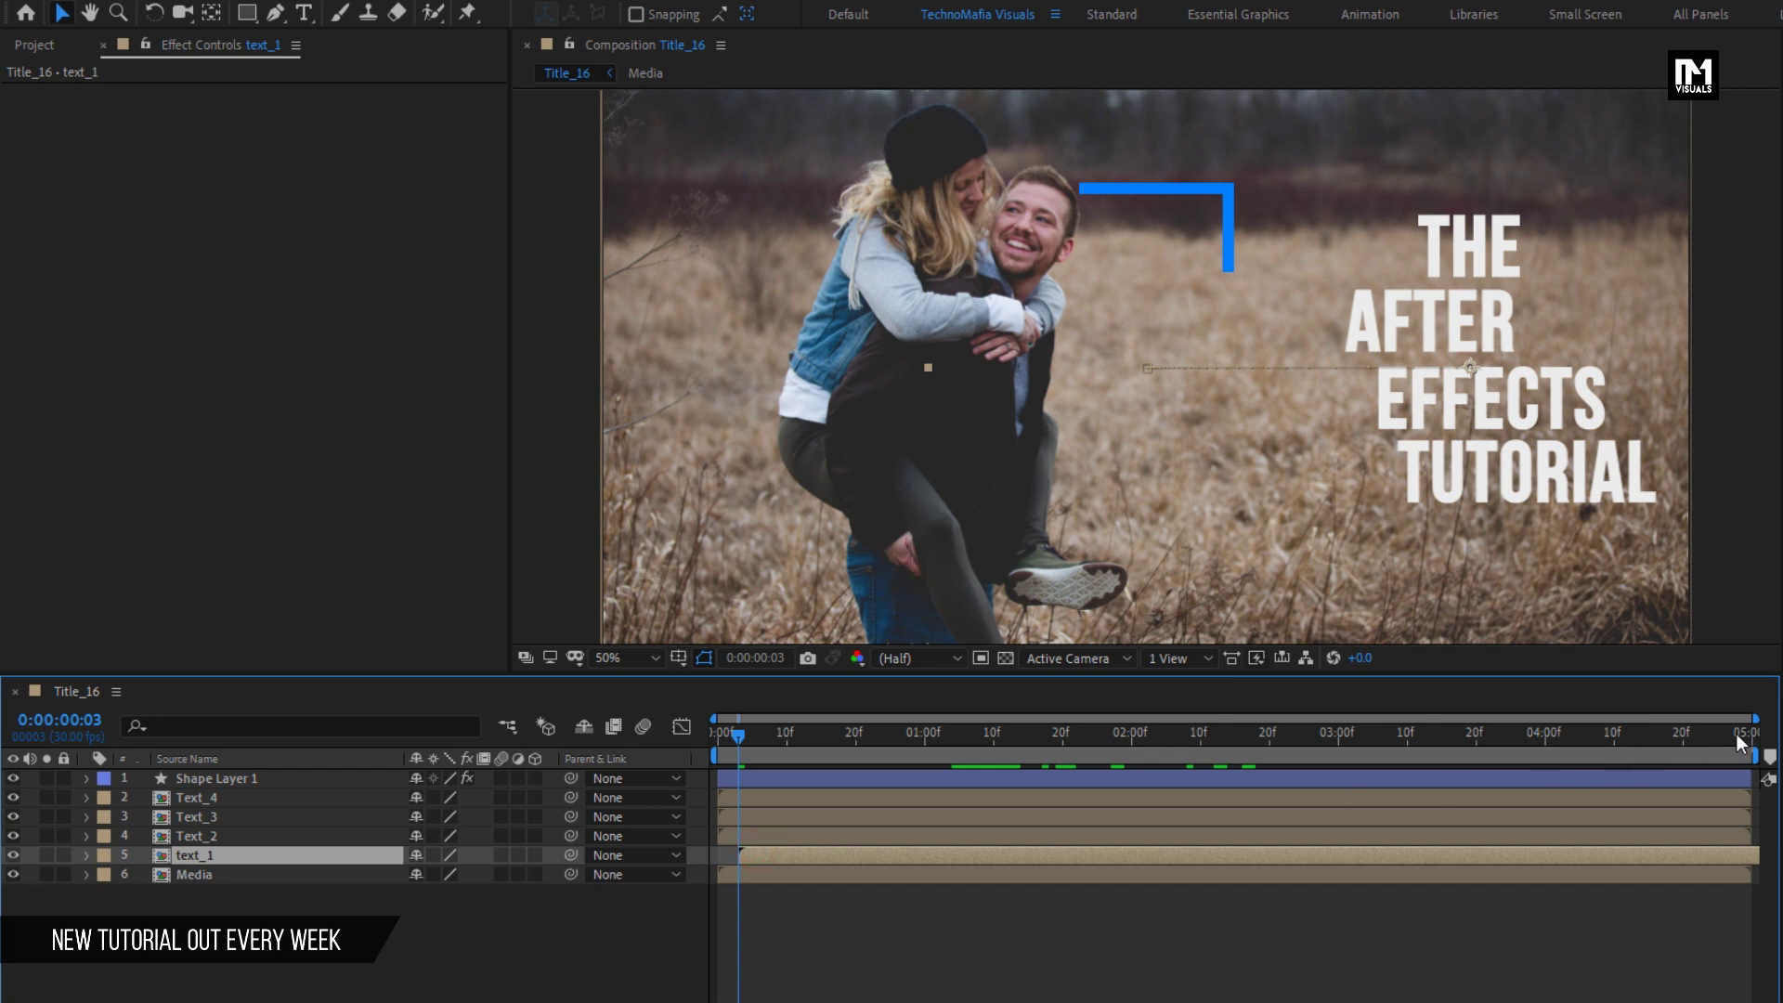
# Stagger the layers Text_2, Text_3 and Text_4 to start at frames 6, 9 and 12.
pyautogui.moveTo(1755, 718); pyautogui.dragTo(886, 716)
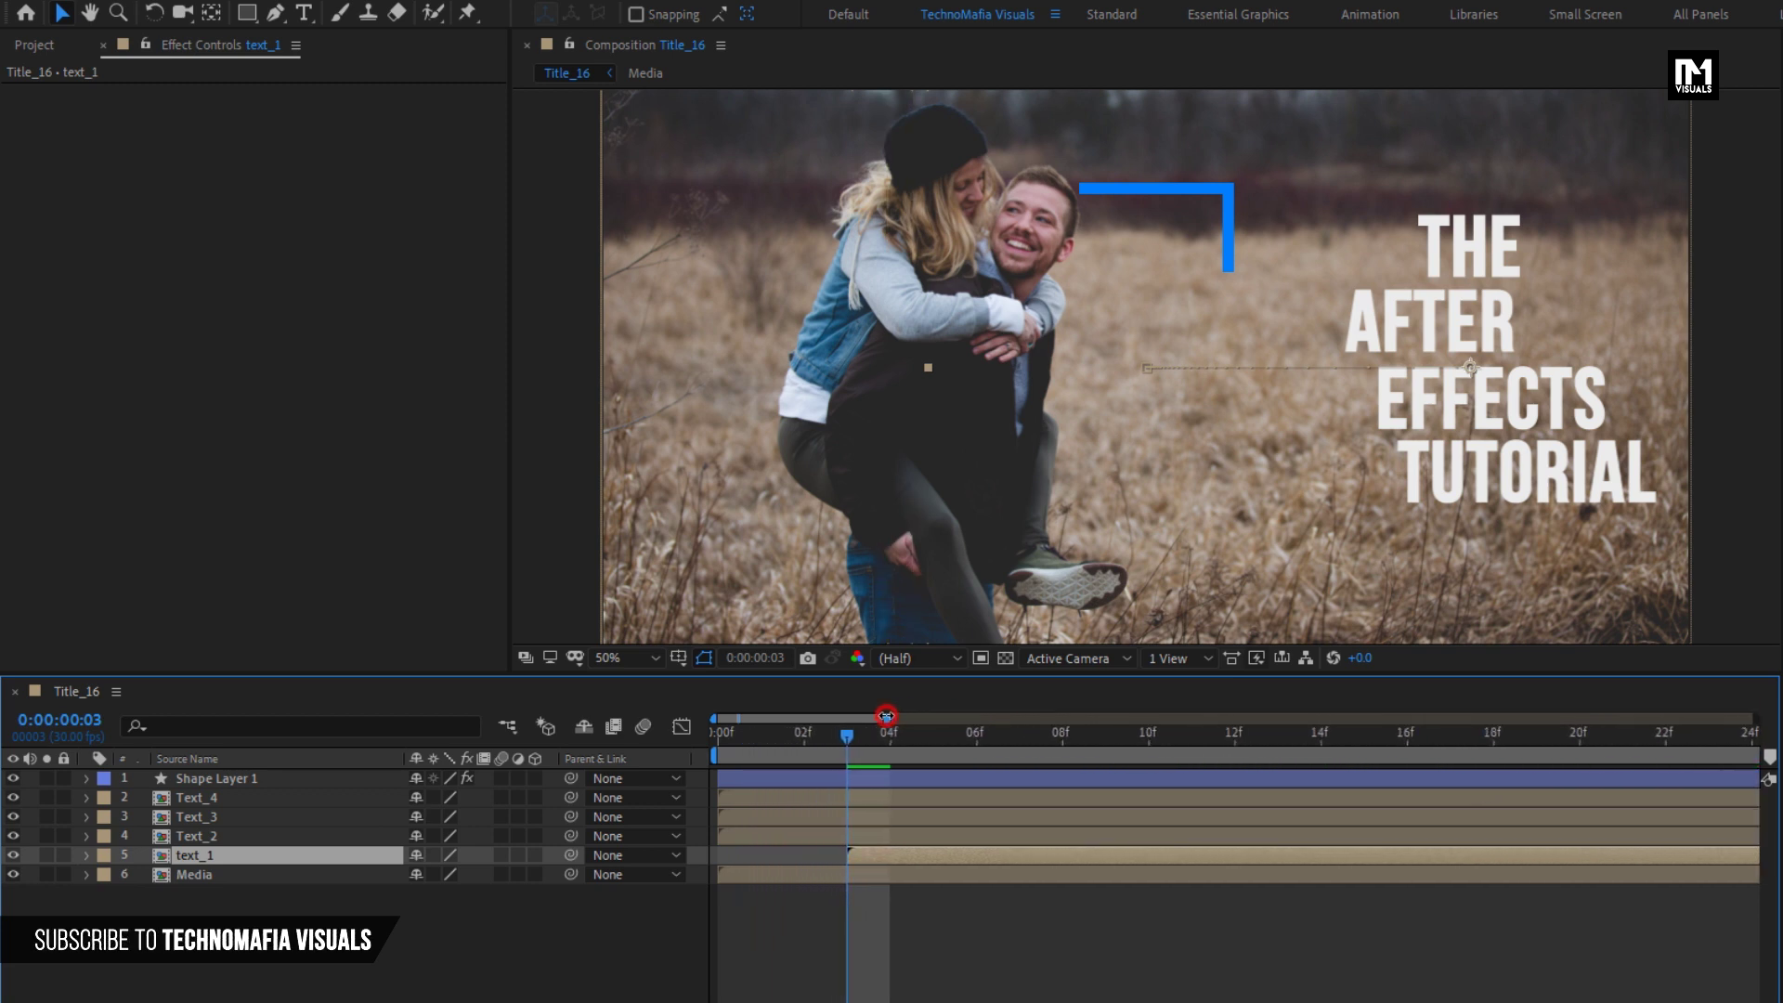
pyautogui.moveTo(776, 834); pyautogui.dragTo(1023, 834)
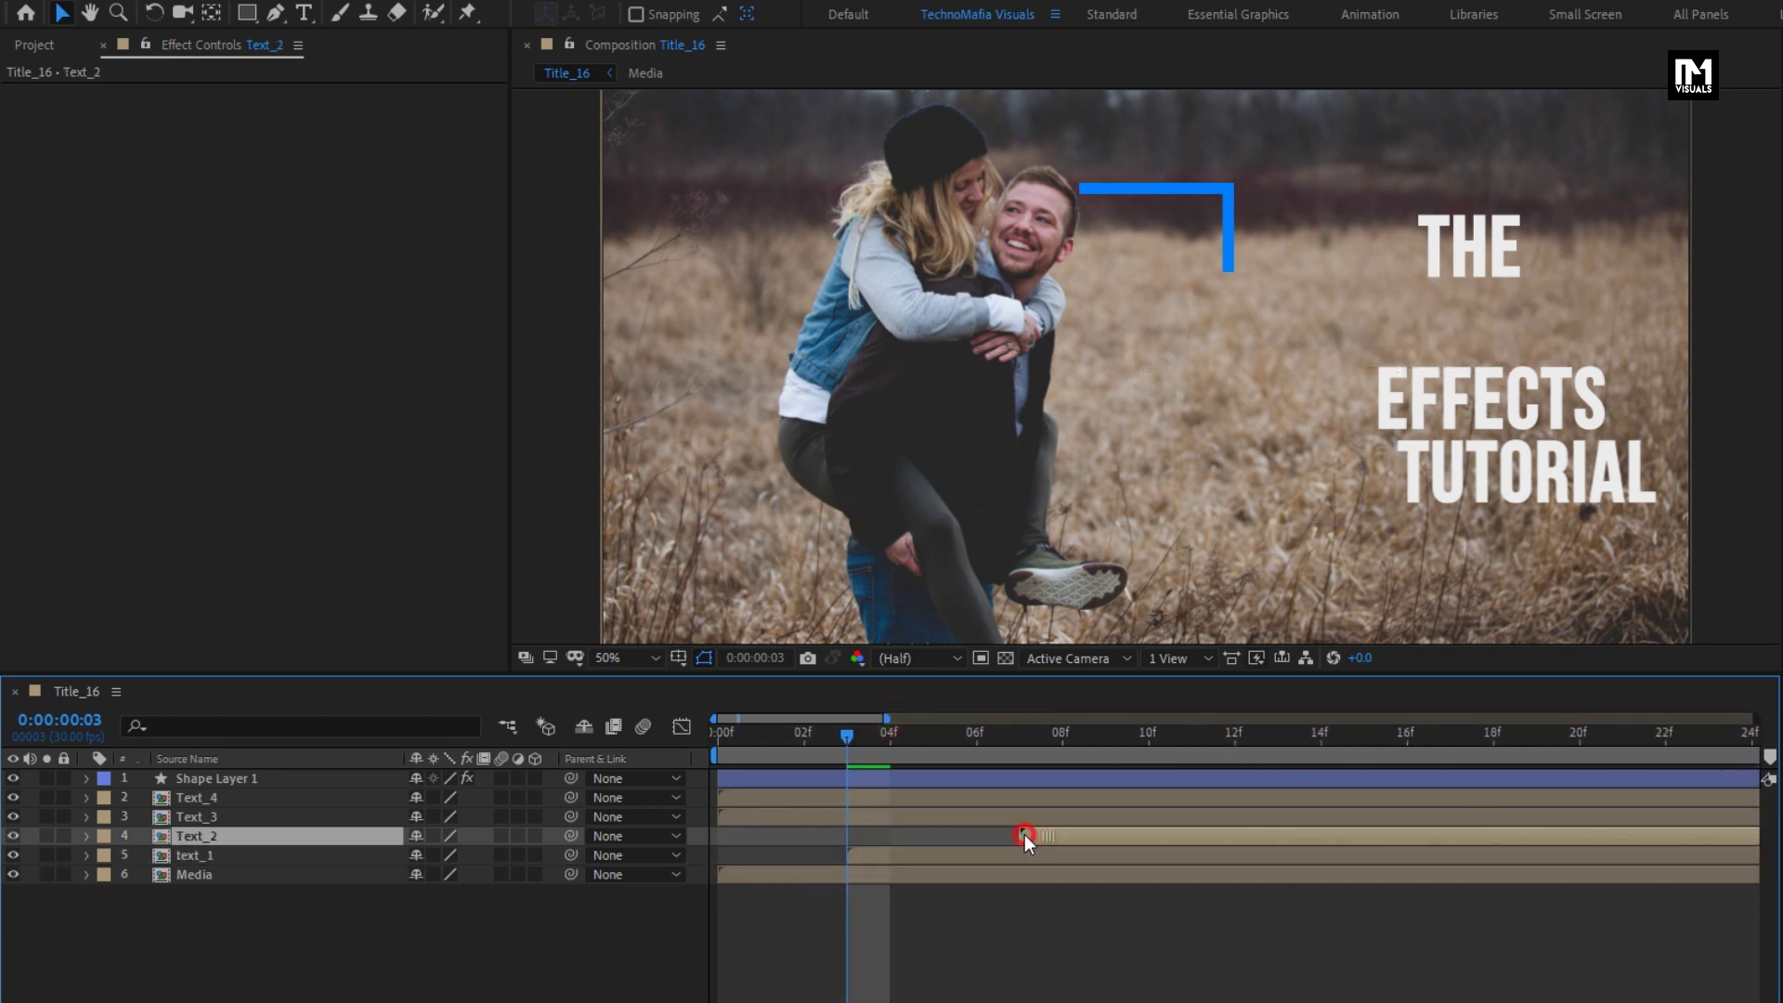
pyautogui.click(978, 737)
pyautogui.moveTo(821, 817); pyautogui.dragTo(1207, 813)
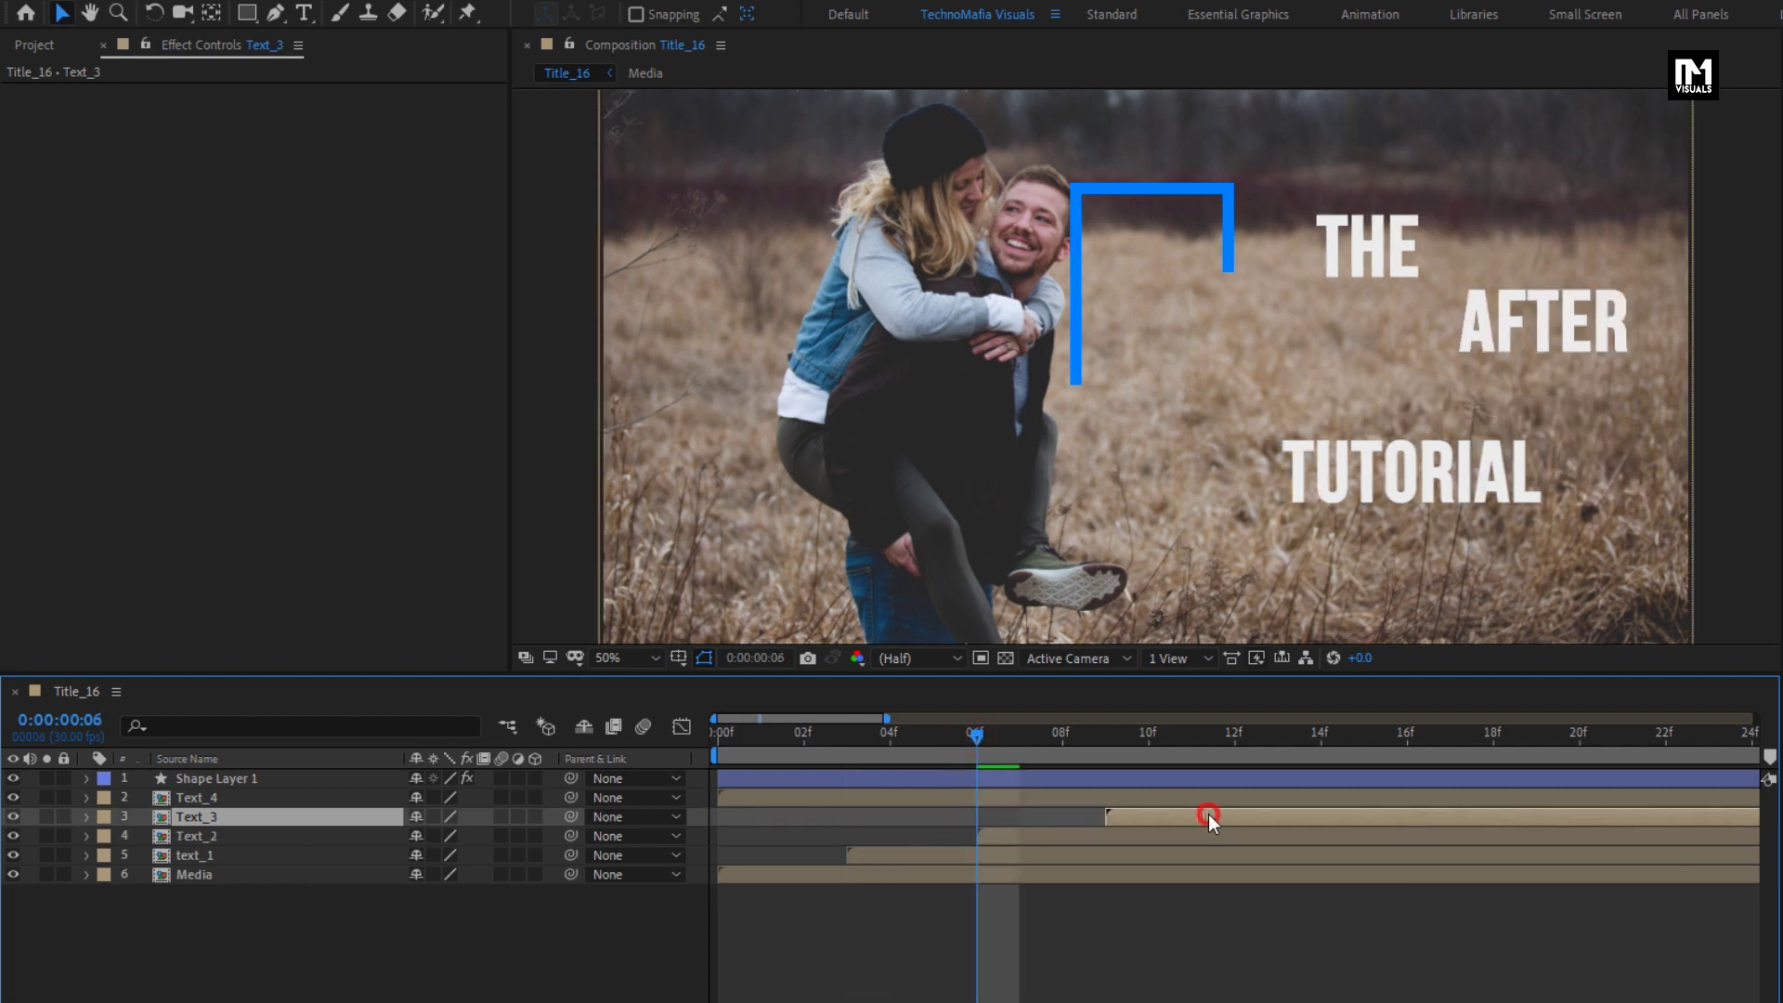
pyautogui.click(1114, 734)
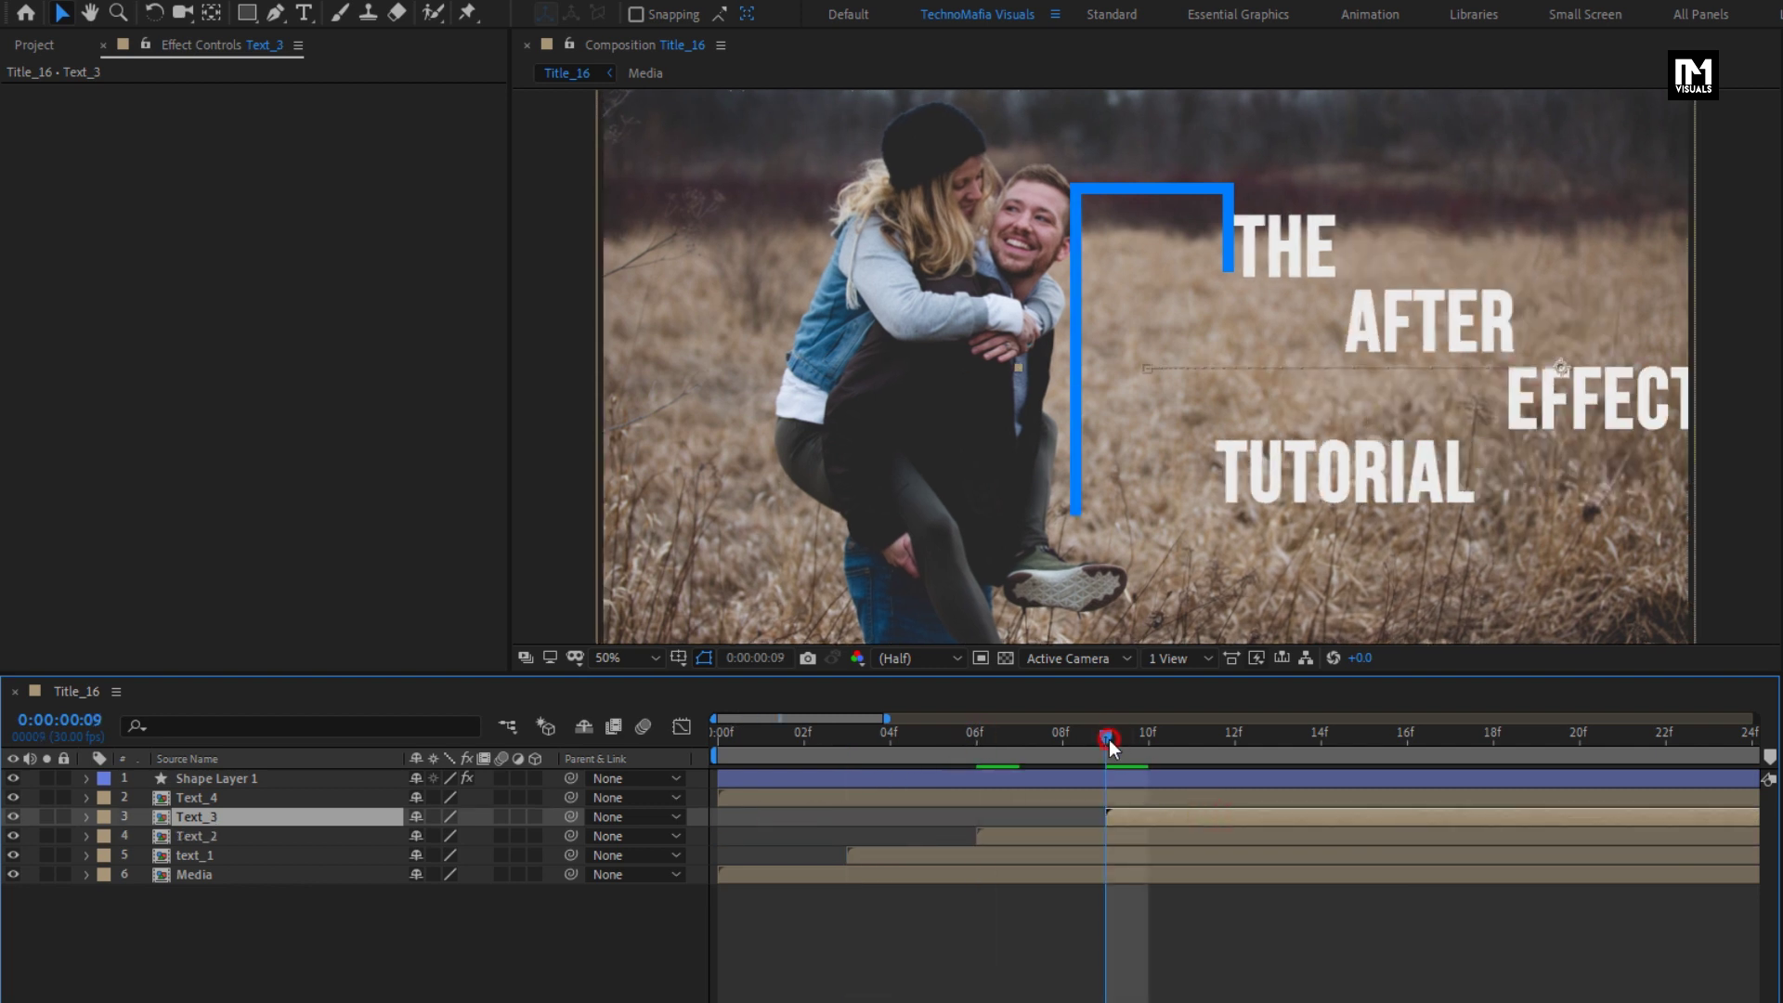
pyautogui.moveTo(914, 797); pyautogui.dragTo(1426, 772)
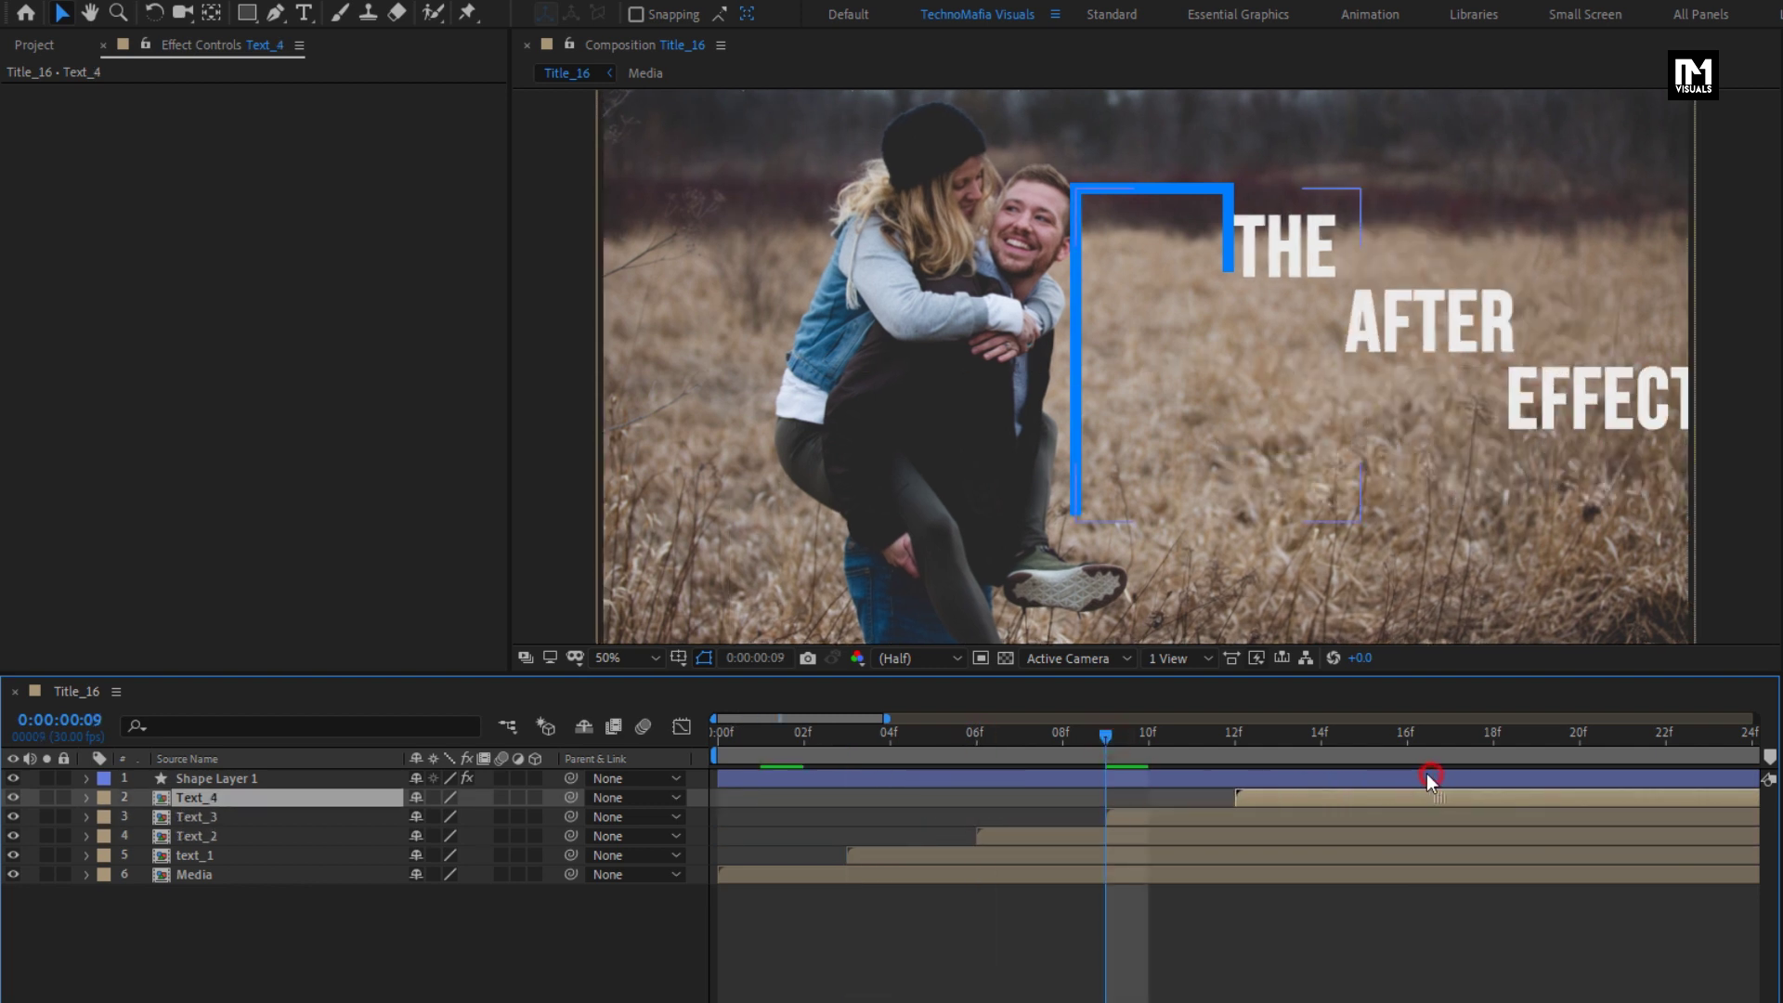
# Preview the staggered text and shift Shape Layer 1 in time so that it starts at frame 15.
pyautogui.press('space')
pyautogui.click(988, 763)
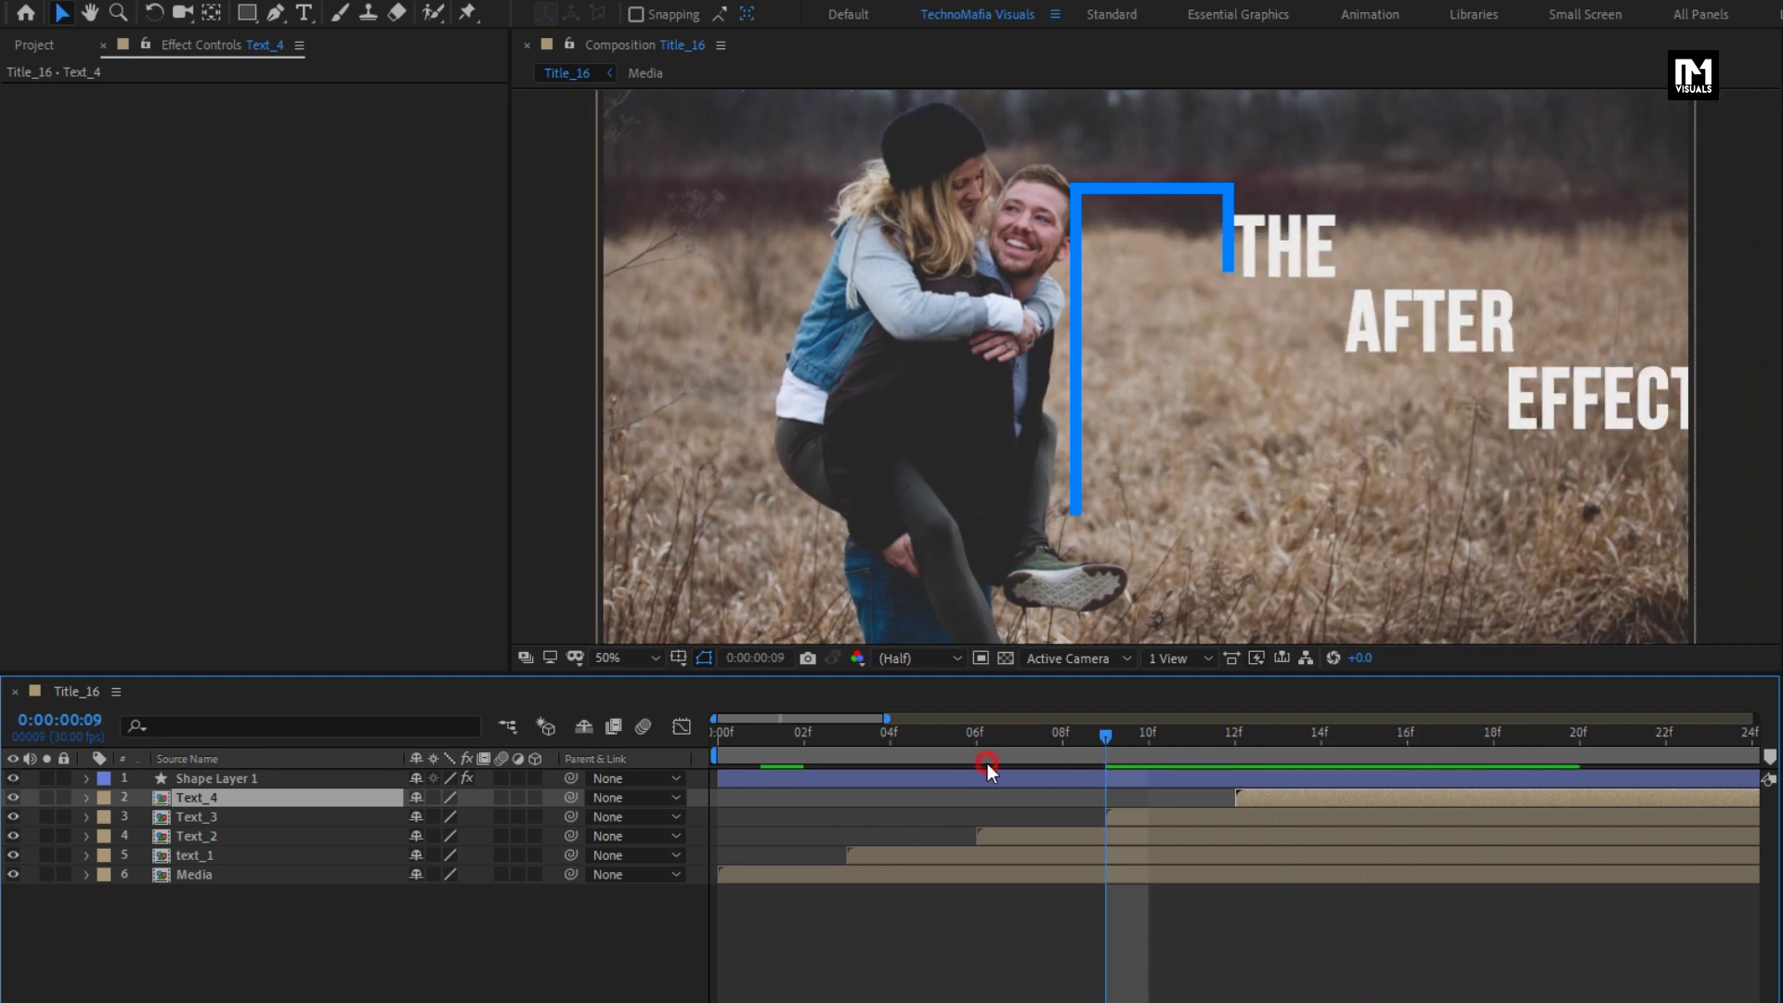
pyautogui.moveTo(987, 764); pyautogui.dragTo(1401, 766)
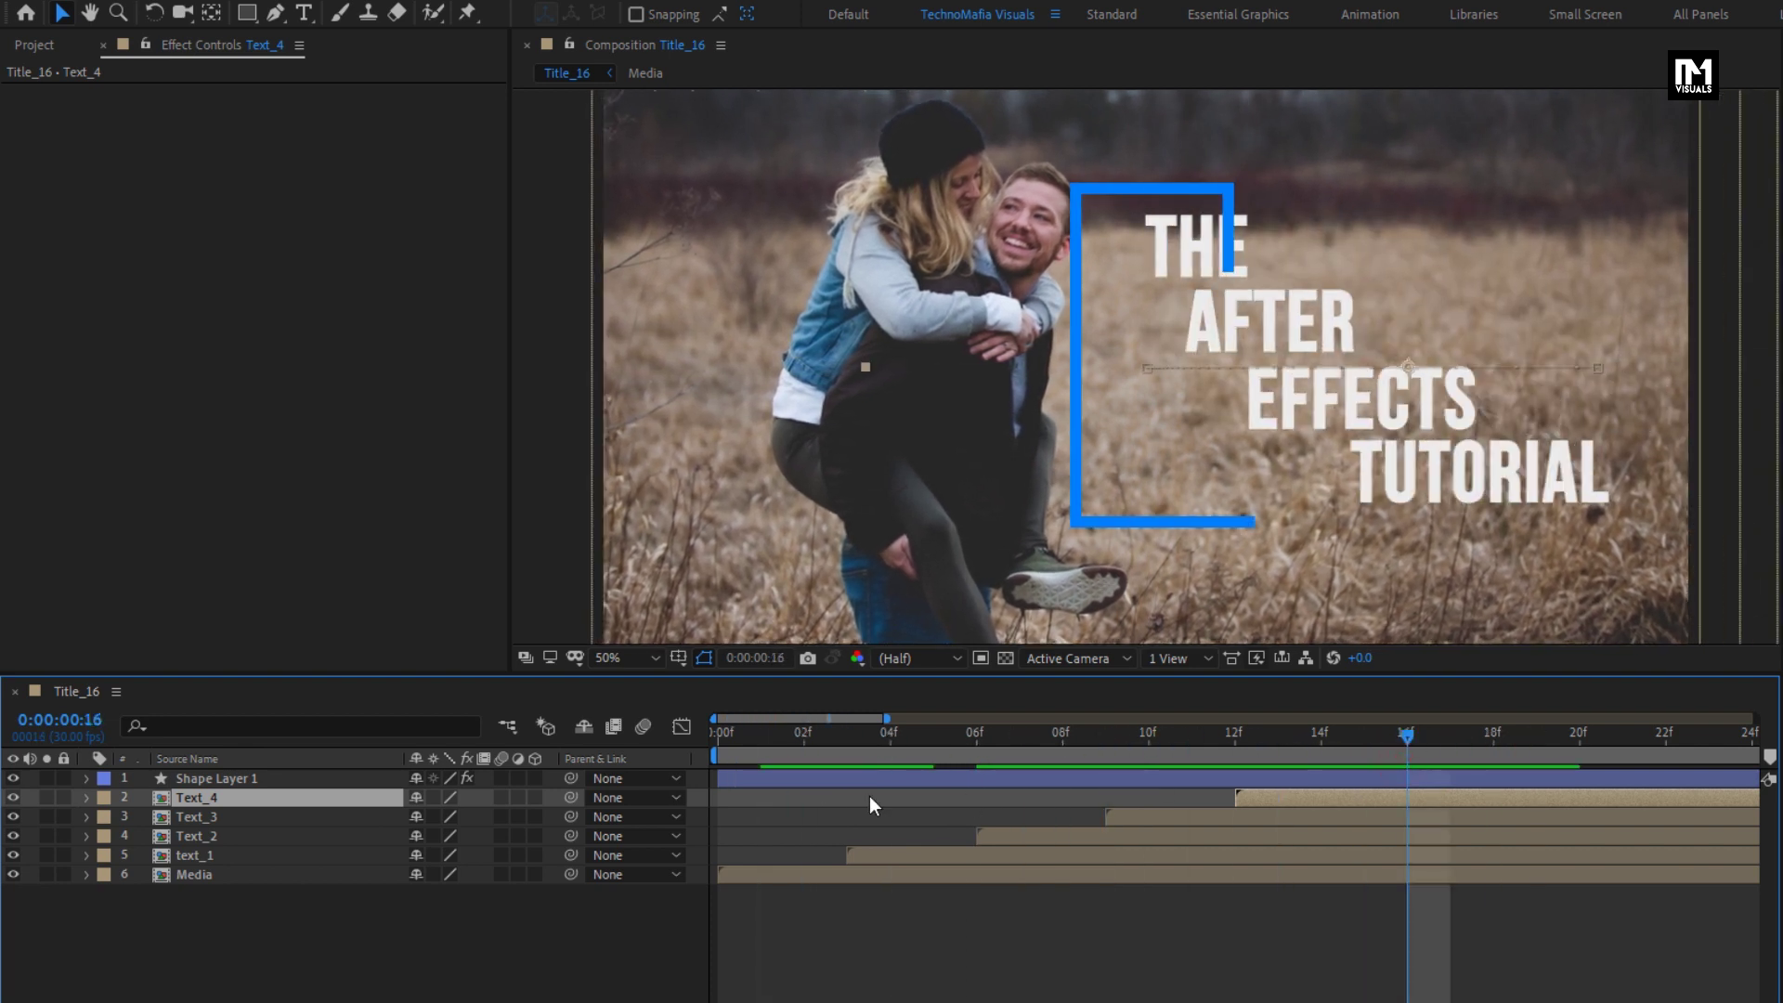
pyautogui.moveTo(835, 778); pyautogui.dragTo(1506, 750)
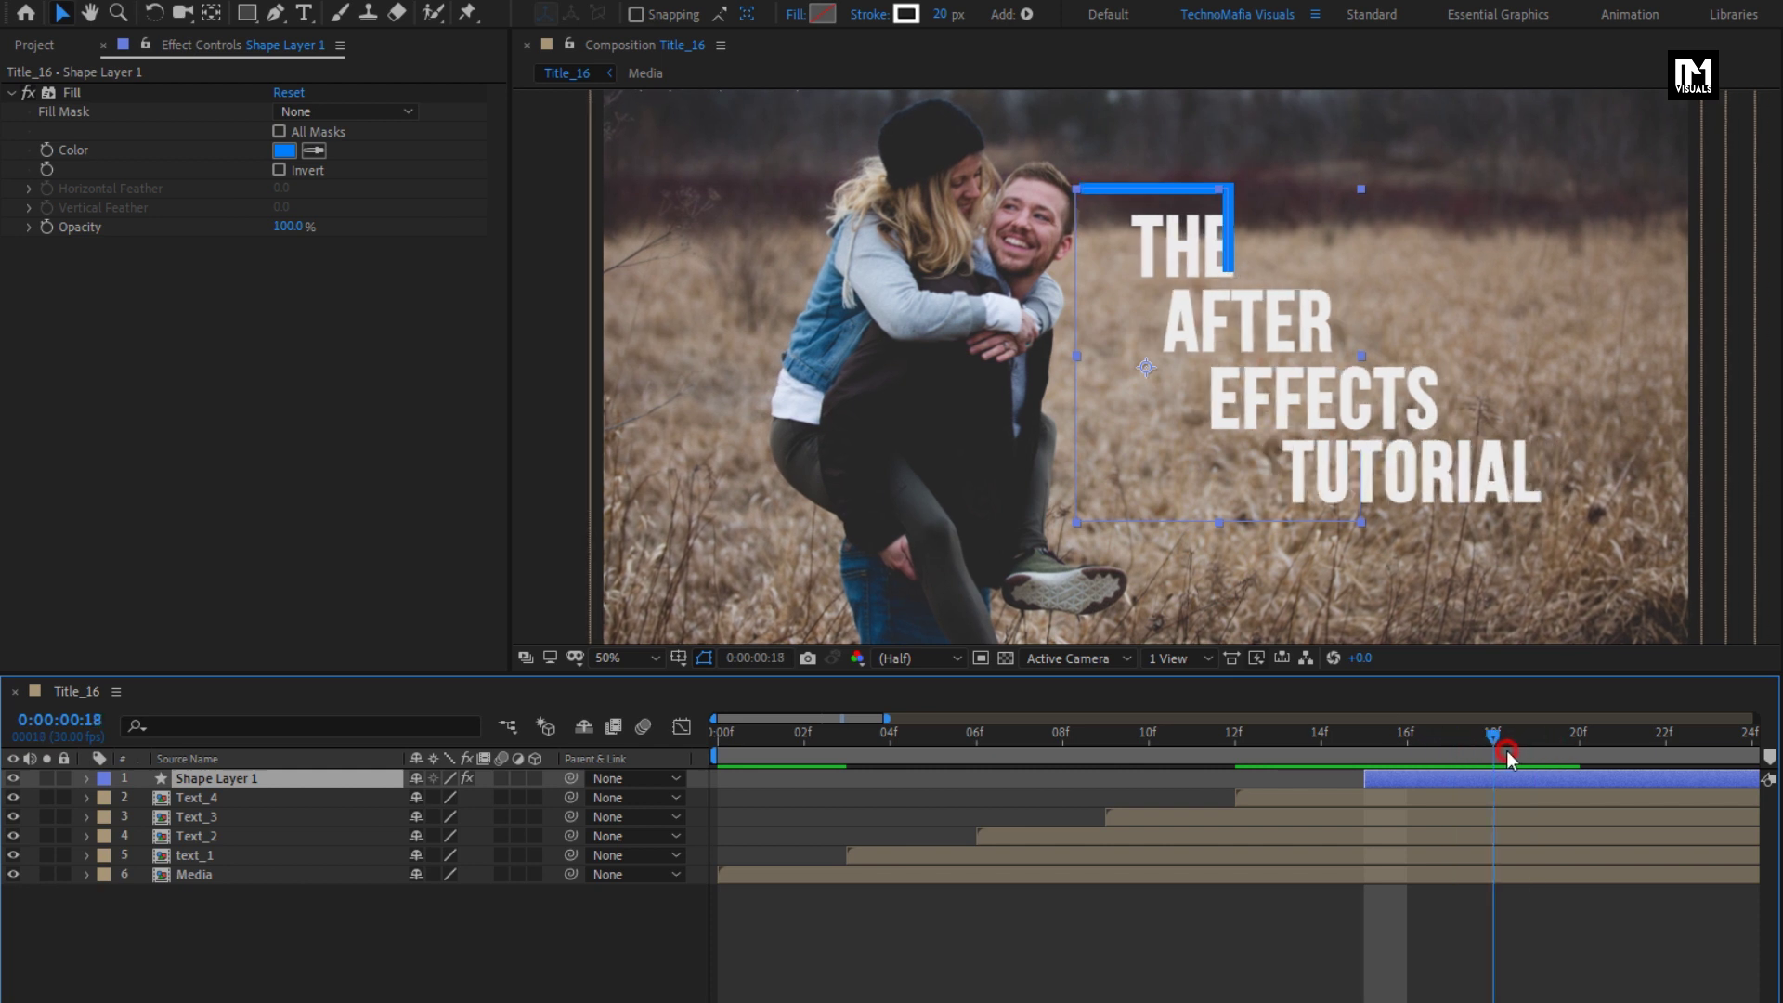
# Enable motion blur for the composition, Shape Layer 1 and all four text layers, and preview the animation.
pyautogui.press('-')
pyautogui.press('-')
pyautogui.press('-')
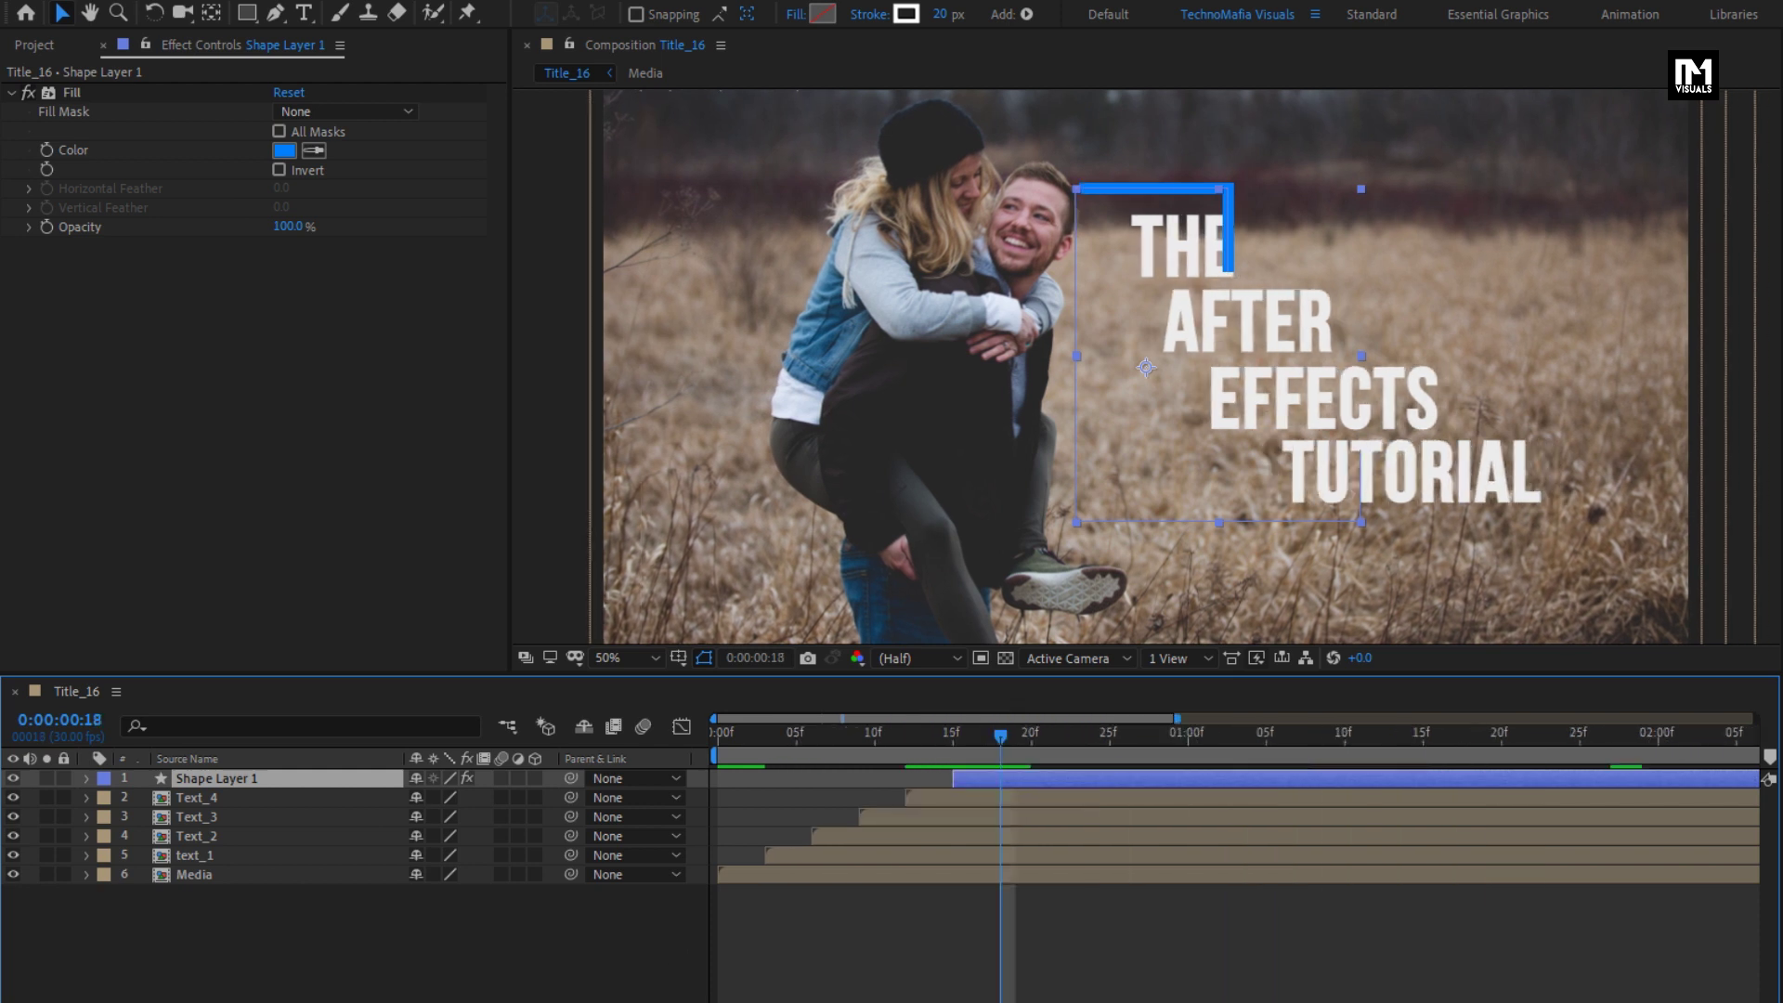
pyautogui.press('-')
pyautogui.press('-')
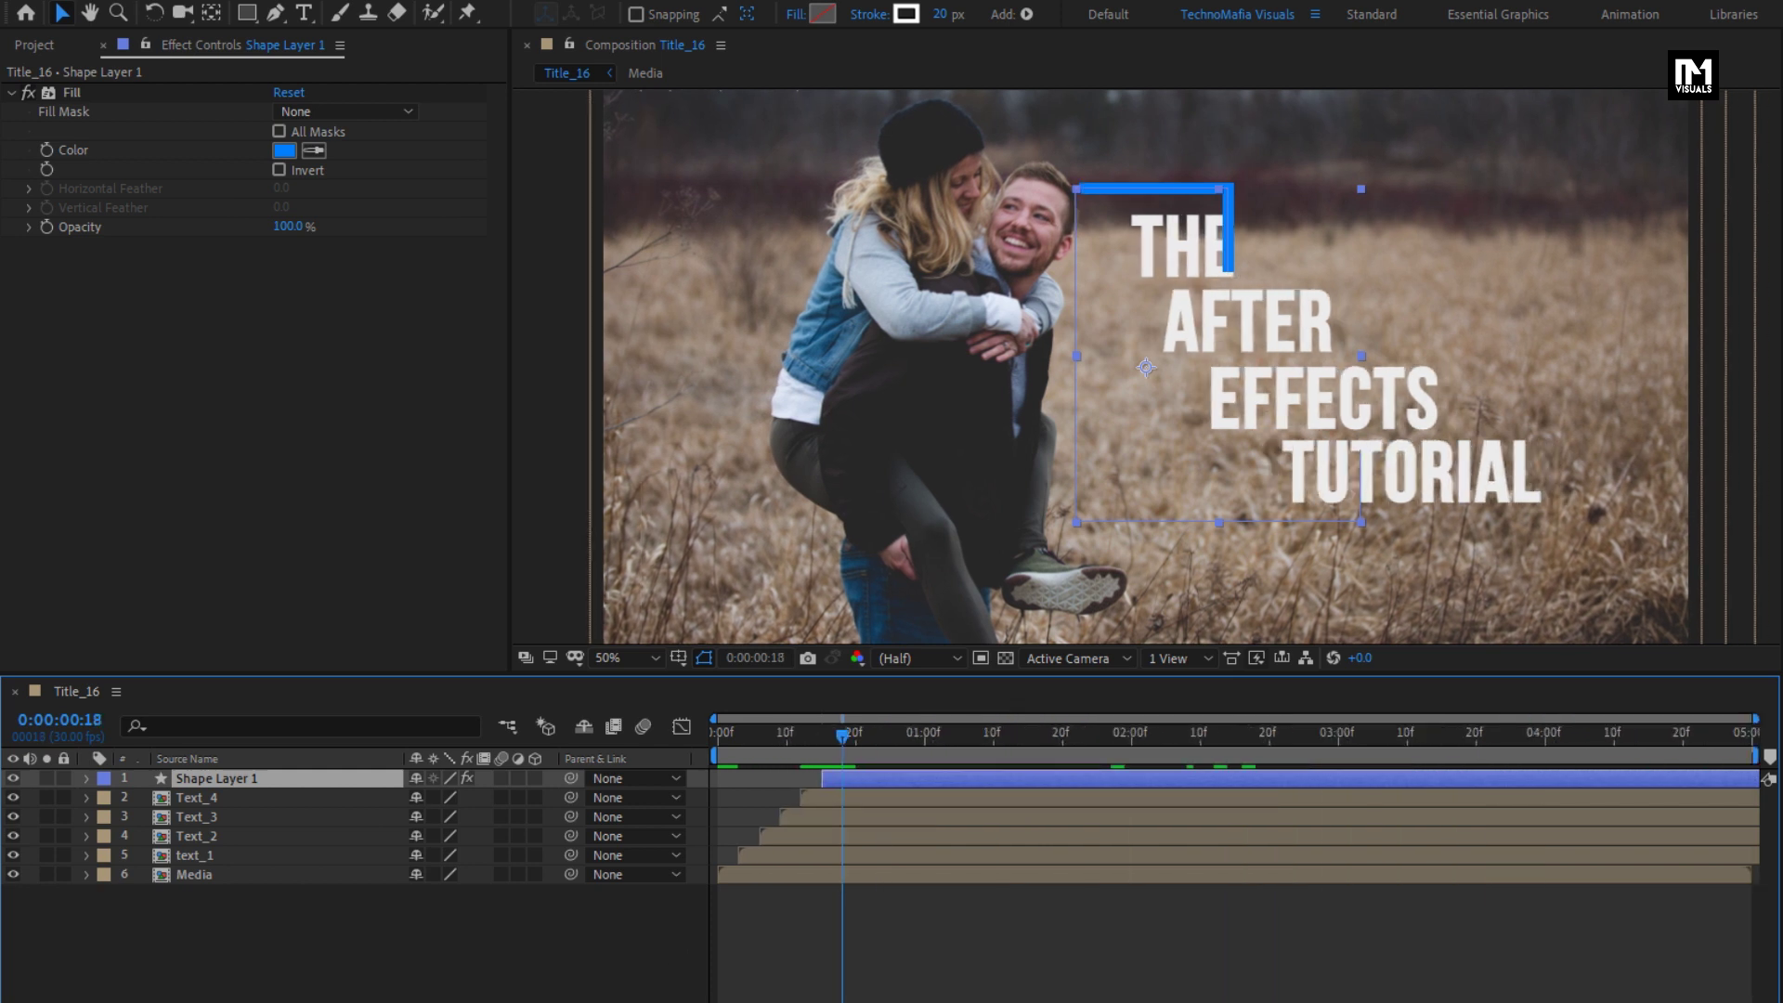
pyautogui.click(330, 915)
pyautogui.click(270, 782)
pyautogui.click(502, 799)
pyautogui.click(502, 816)
pyautogui.click(502, 835)
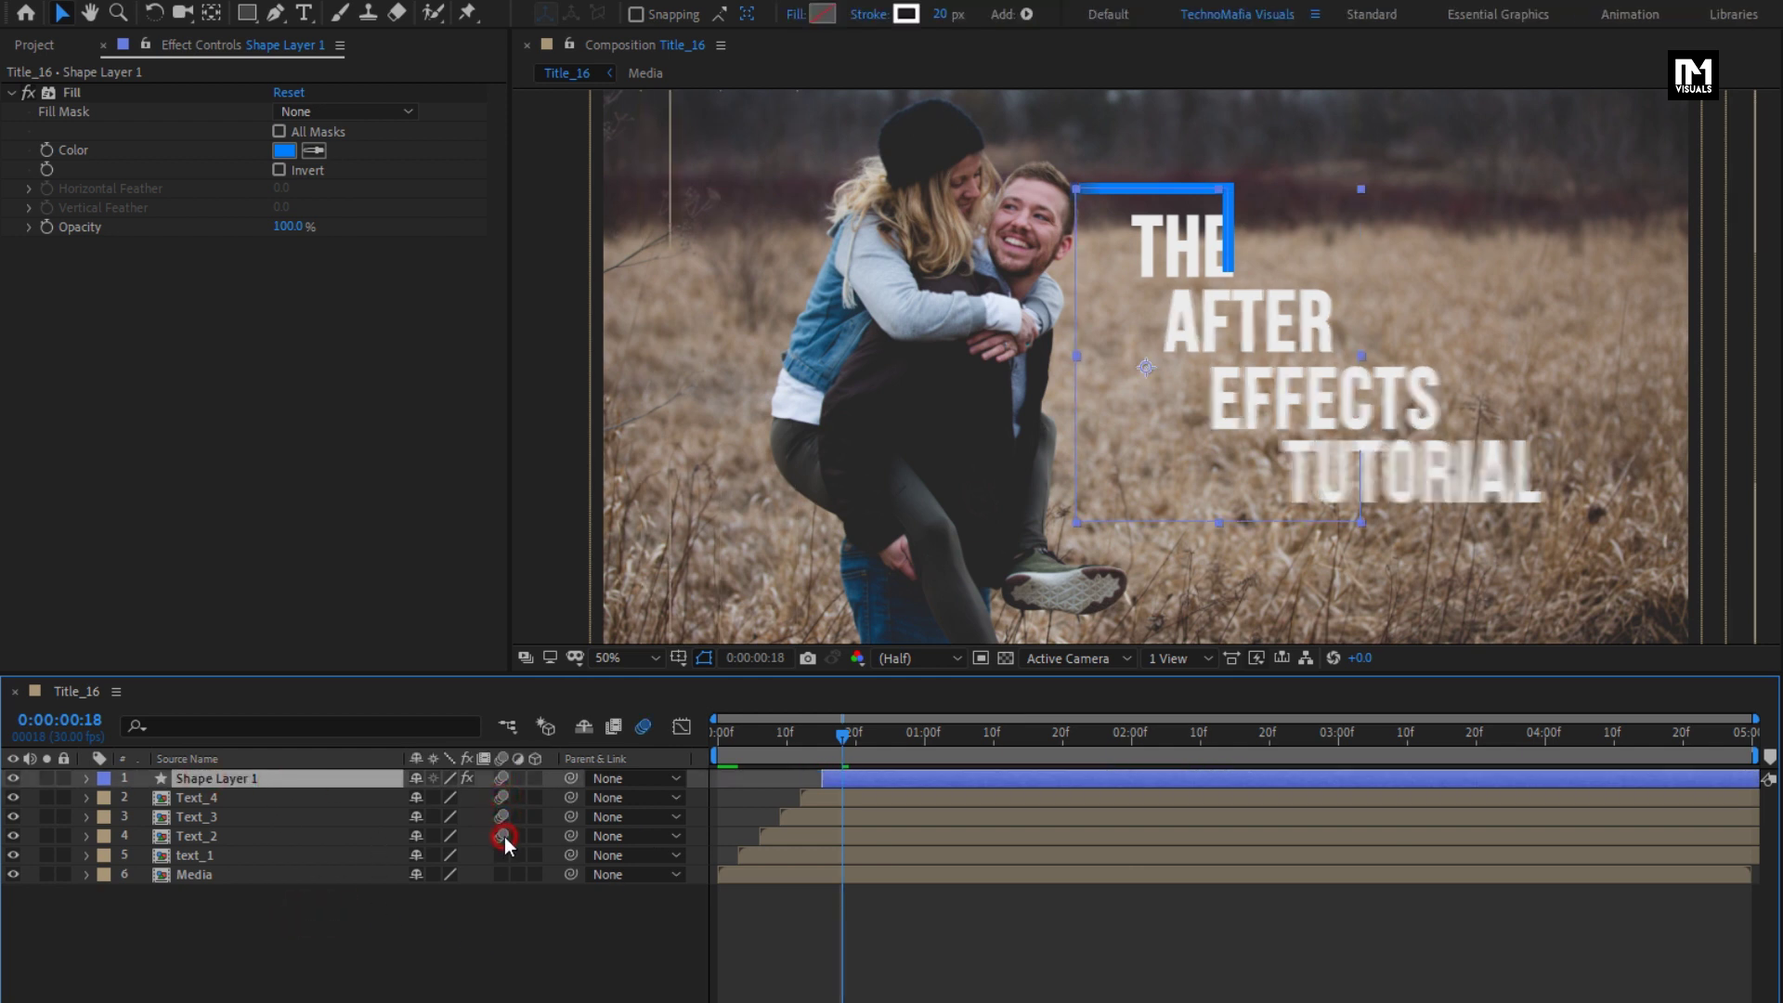
pyautogui.click(502, 855)
pyautogui.press('space')
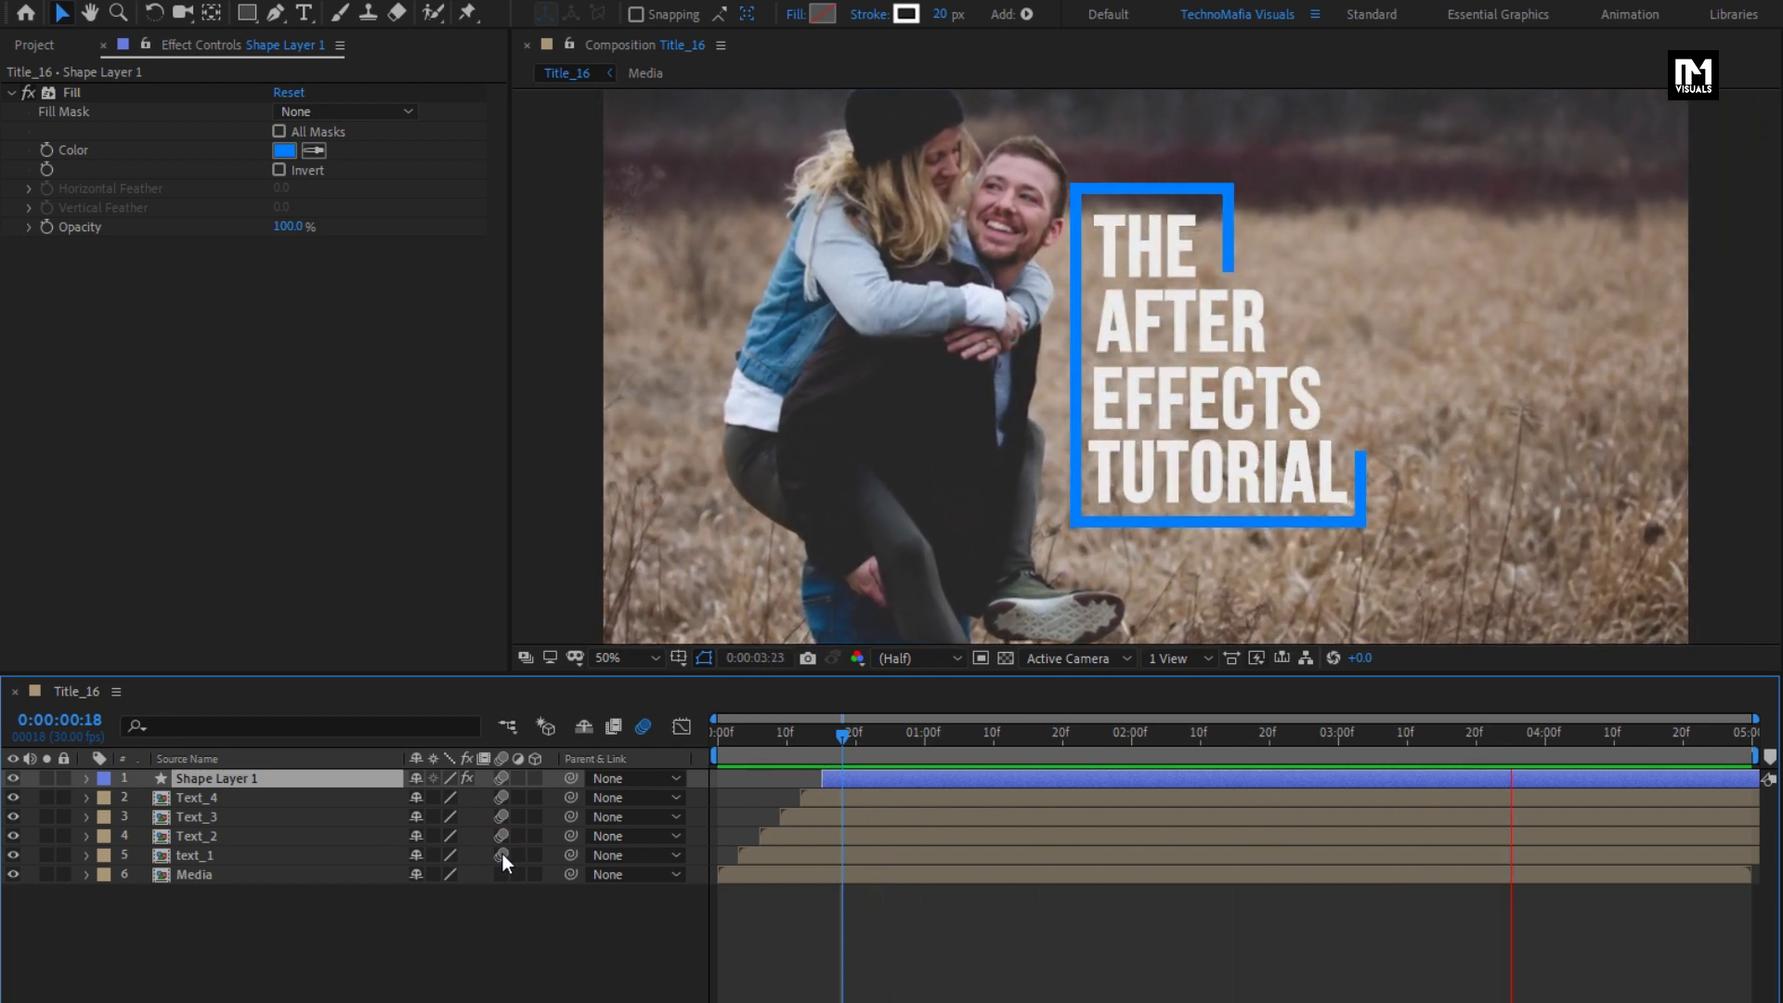
pyautogui.press('space')
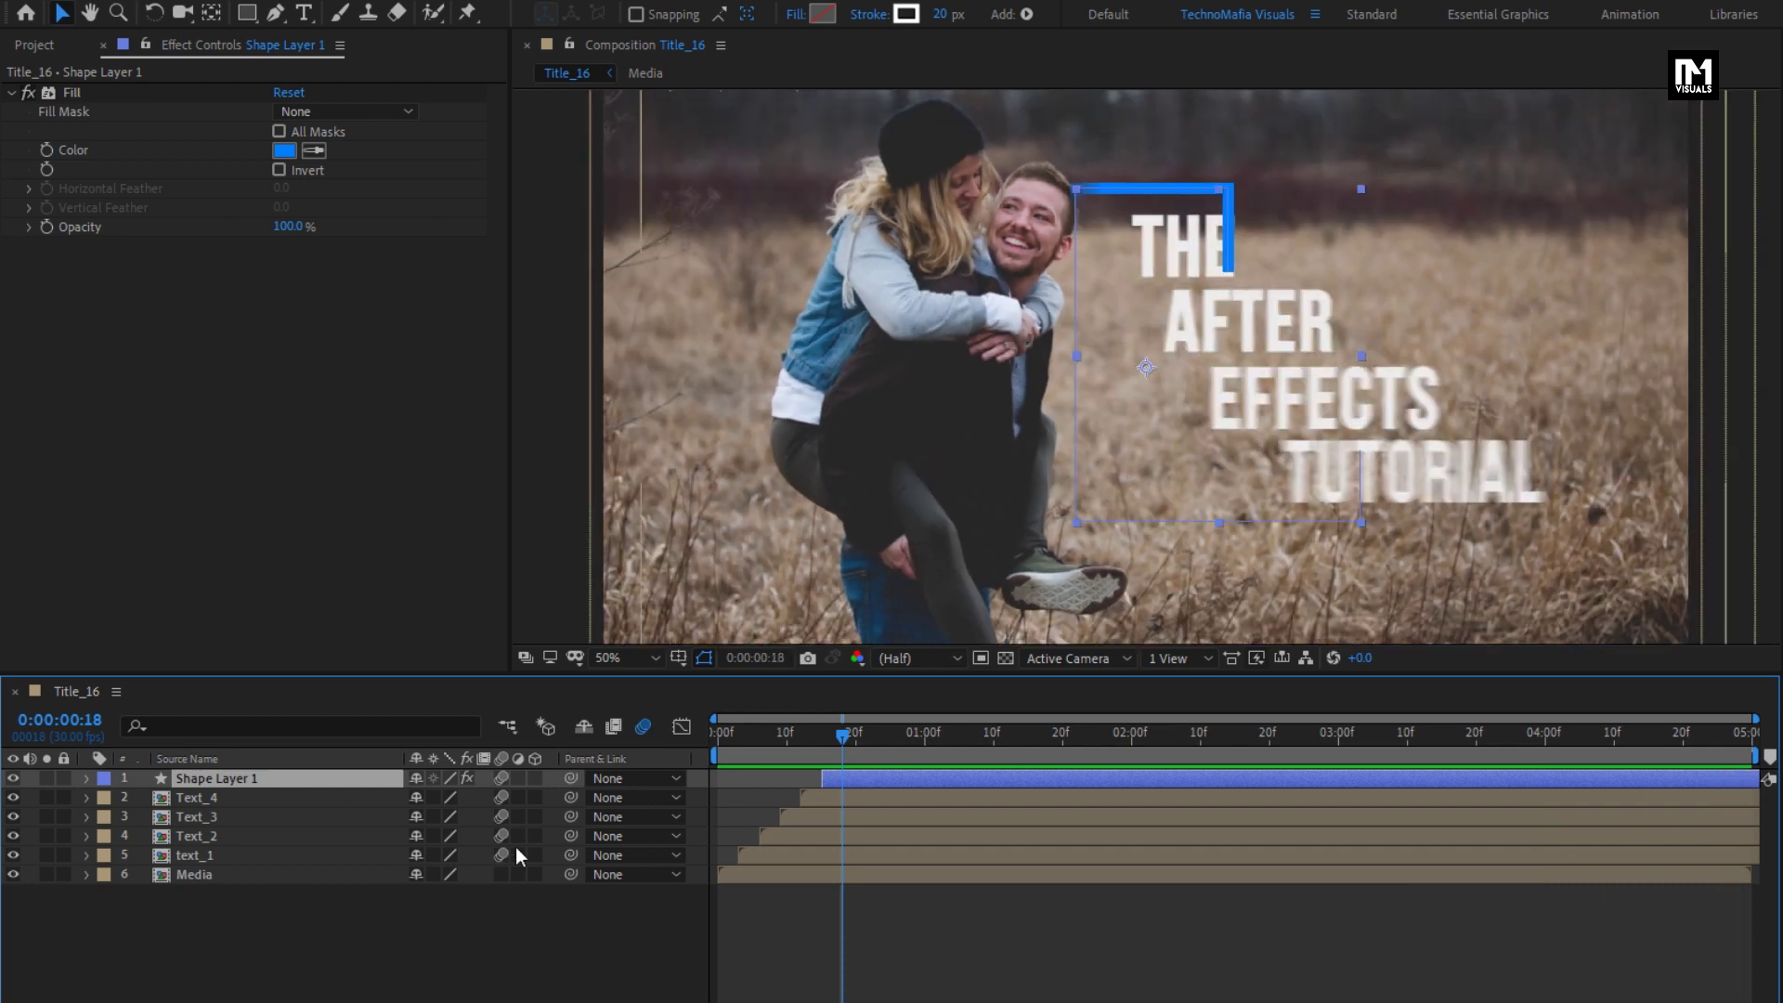
# Add a new null object to the Title_16 composition.
pyautogui.click(466, 924)
pyautogui.rightClick(466, 925)
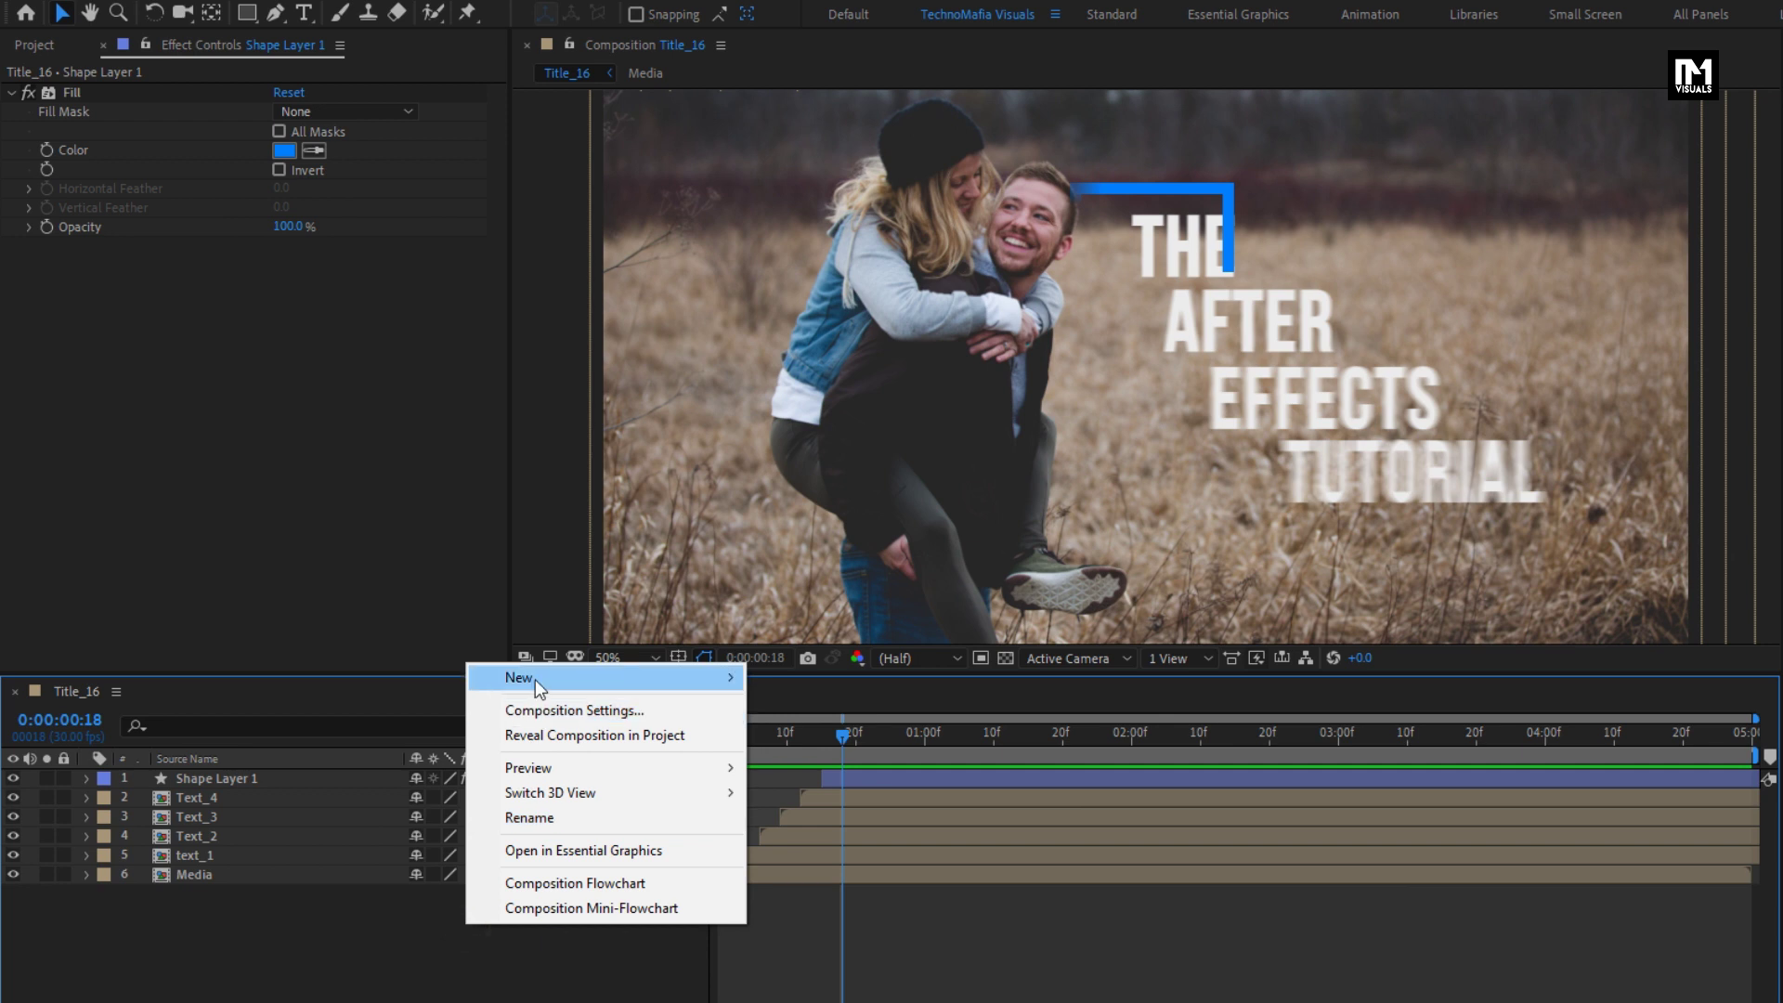
pyautogui.moveTo(535, 677)
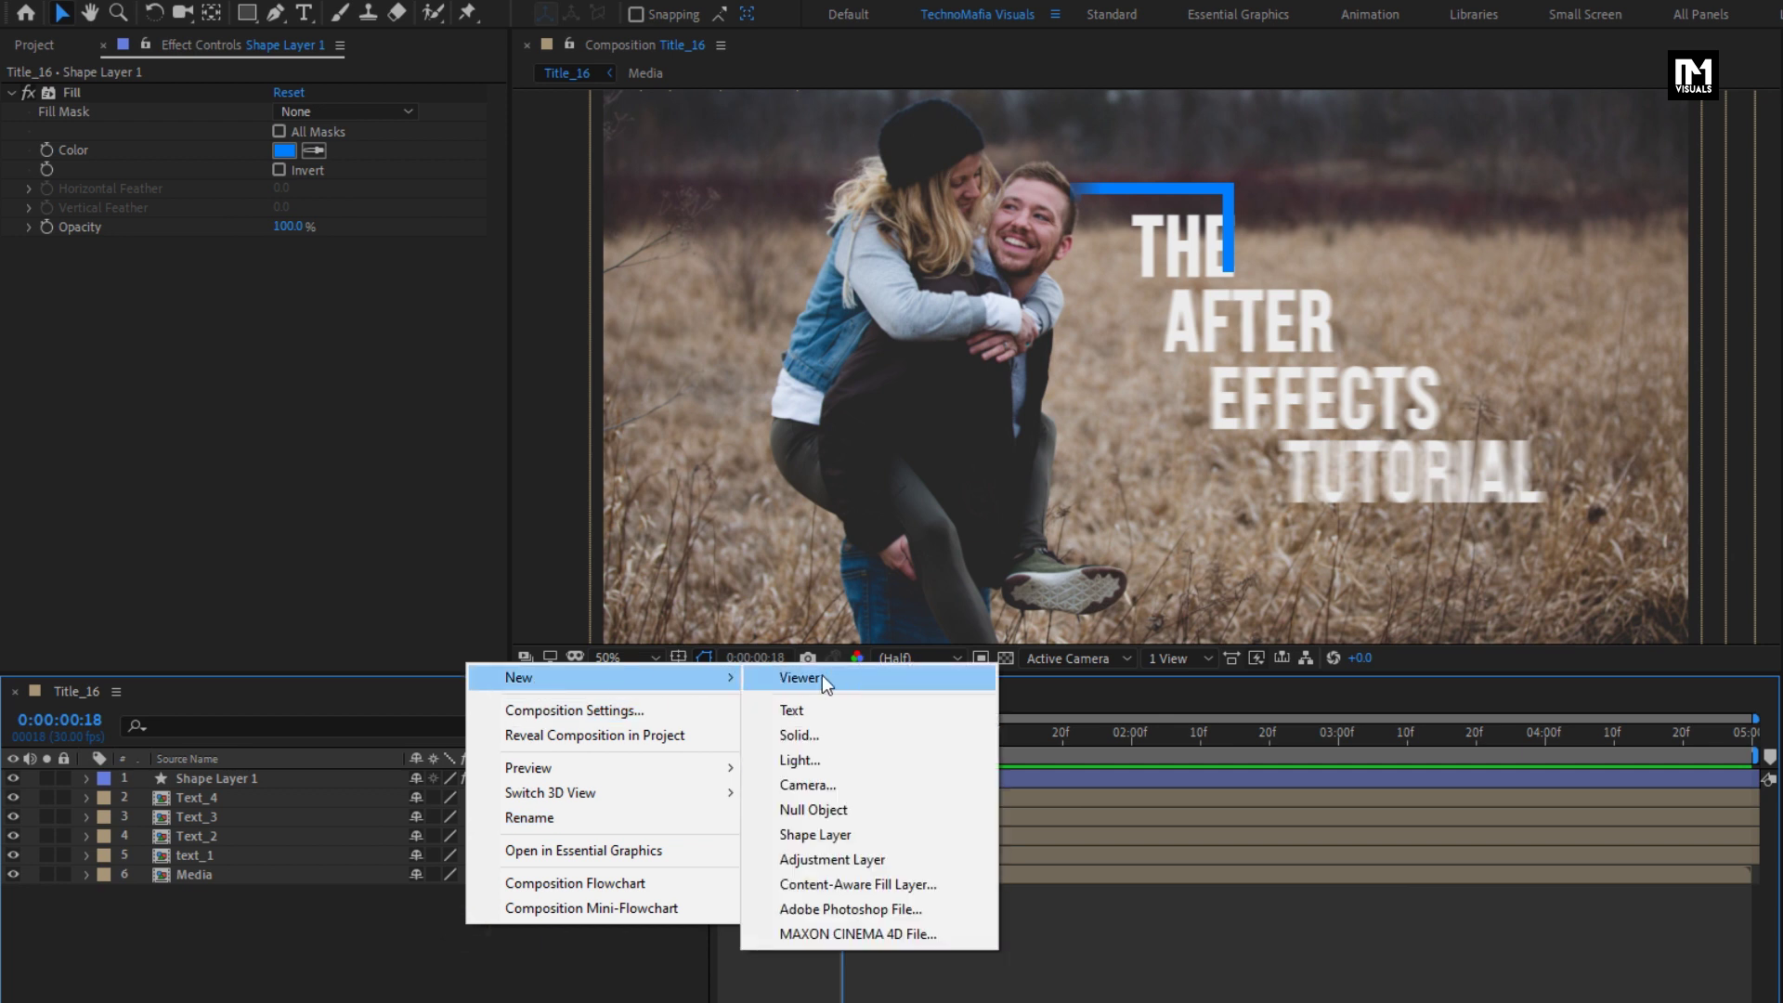
pyautogui.click(828, 811)
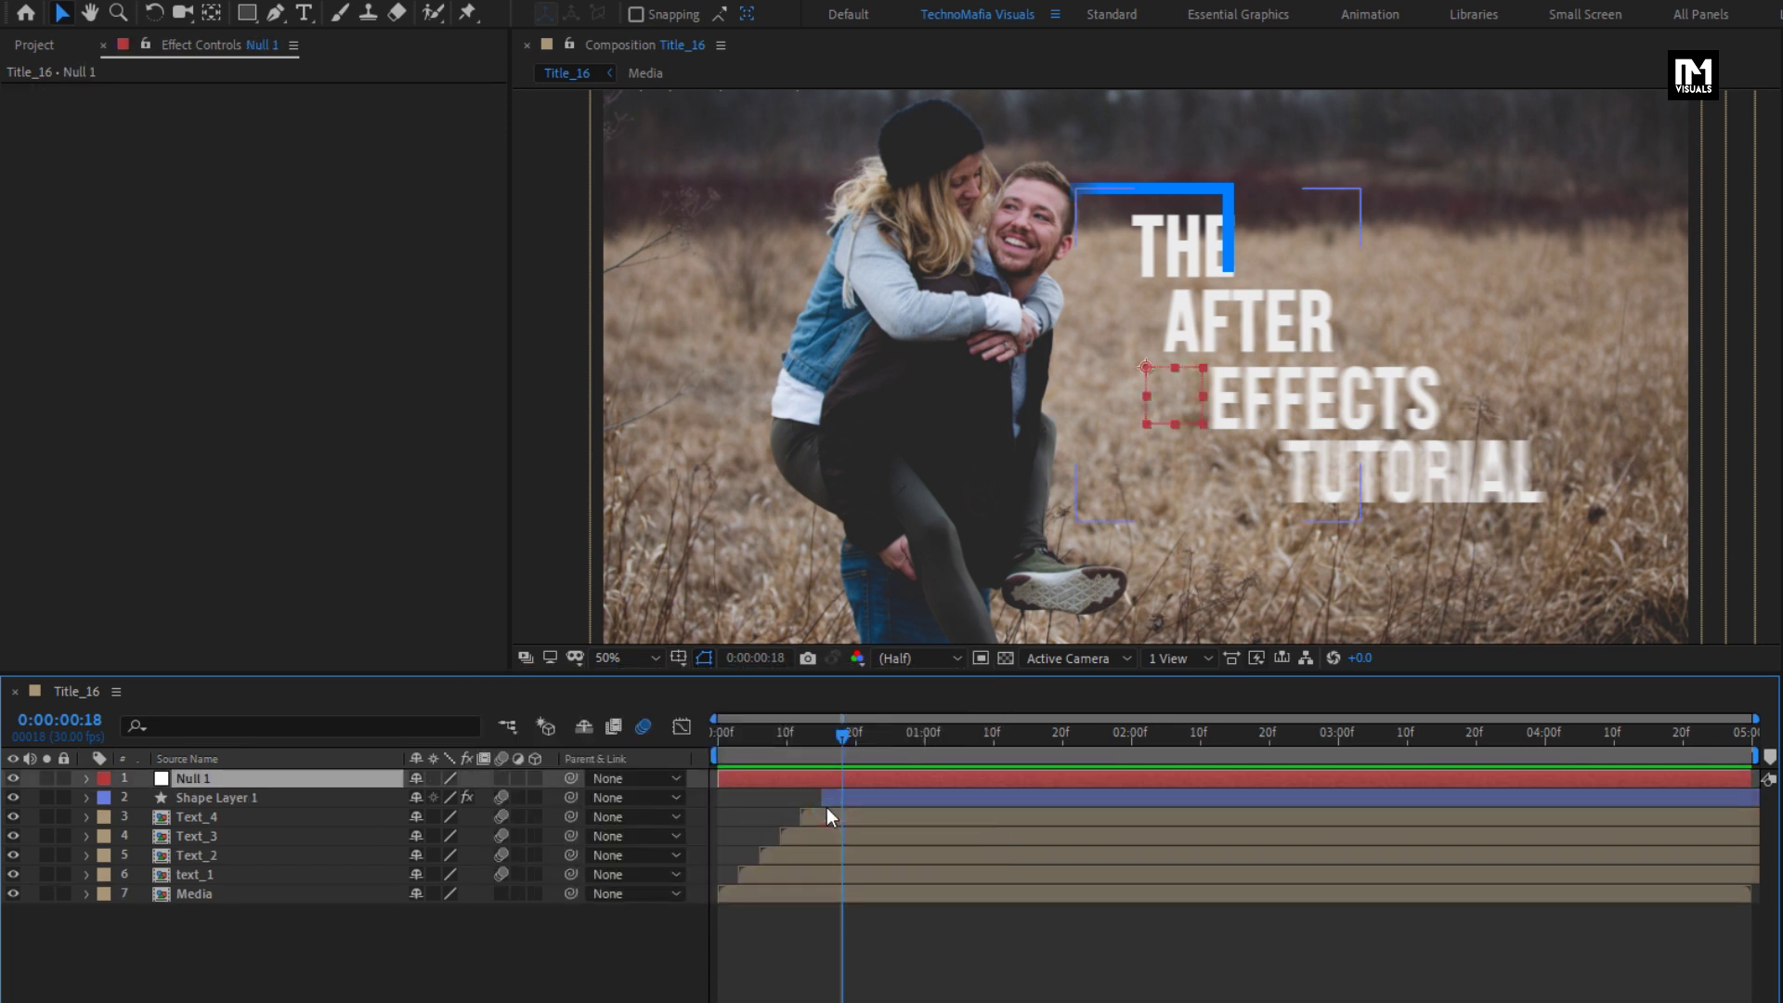
# Parent Shape Layer 1 and the layers text_1, Text_2, Text_3 and Text_4 to Null 1.
pyautogui.click(242, 877)
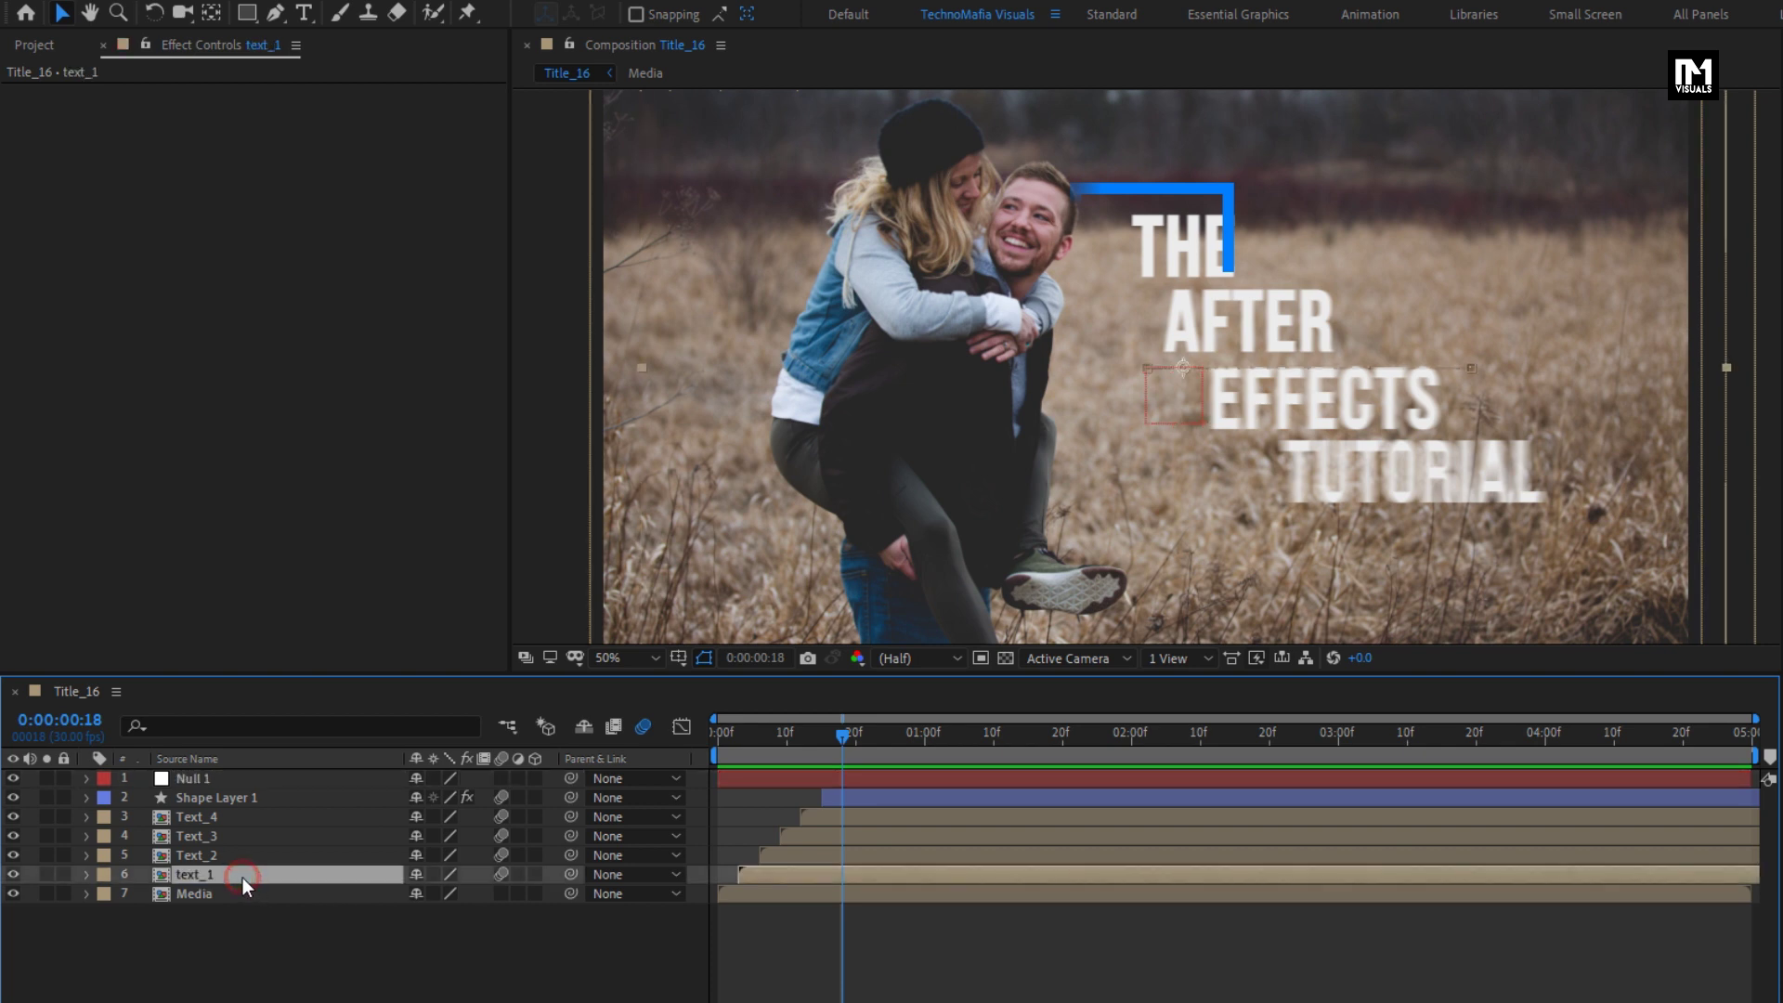
pyautogui.keyDown('ctrl'); pyautogui.click(236, 855); pyautogui.keyUp('ctrl')
pyautogui.keyDown('ctrl'); pyautogui.click(226, 836); pyautogui.keyUp('ctrl')
pyautogui.keyDown('ctrl'); pyautogui.click(224, 816); pyautogui.keyUp('ctrl')
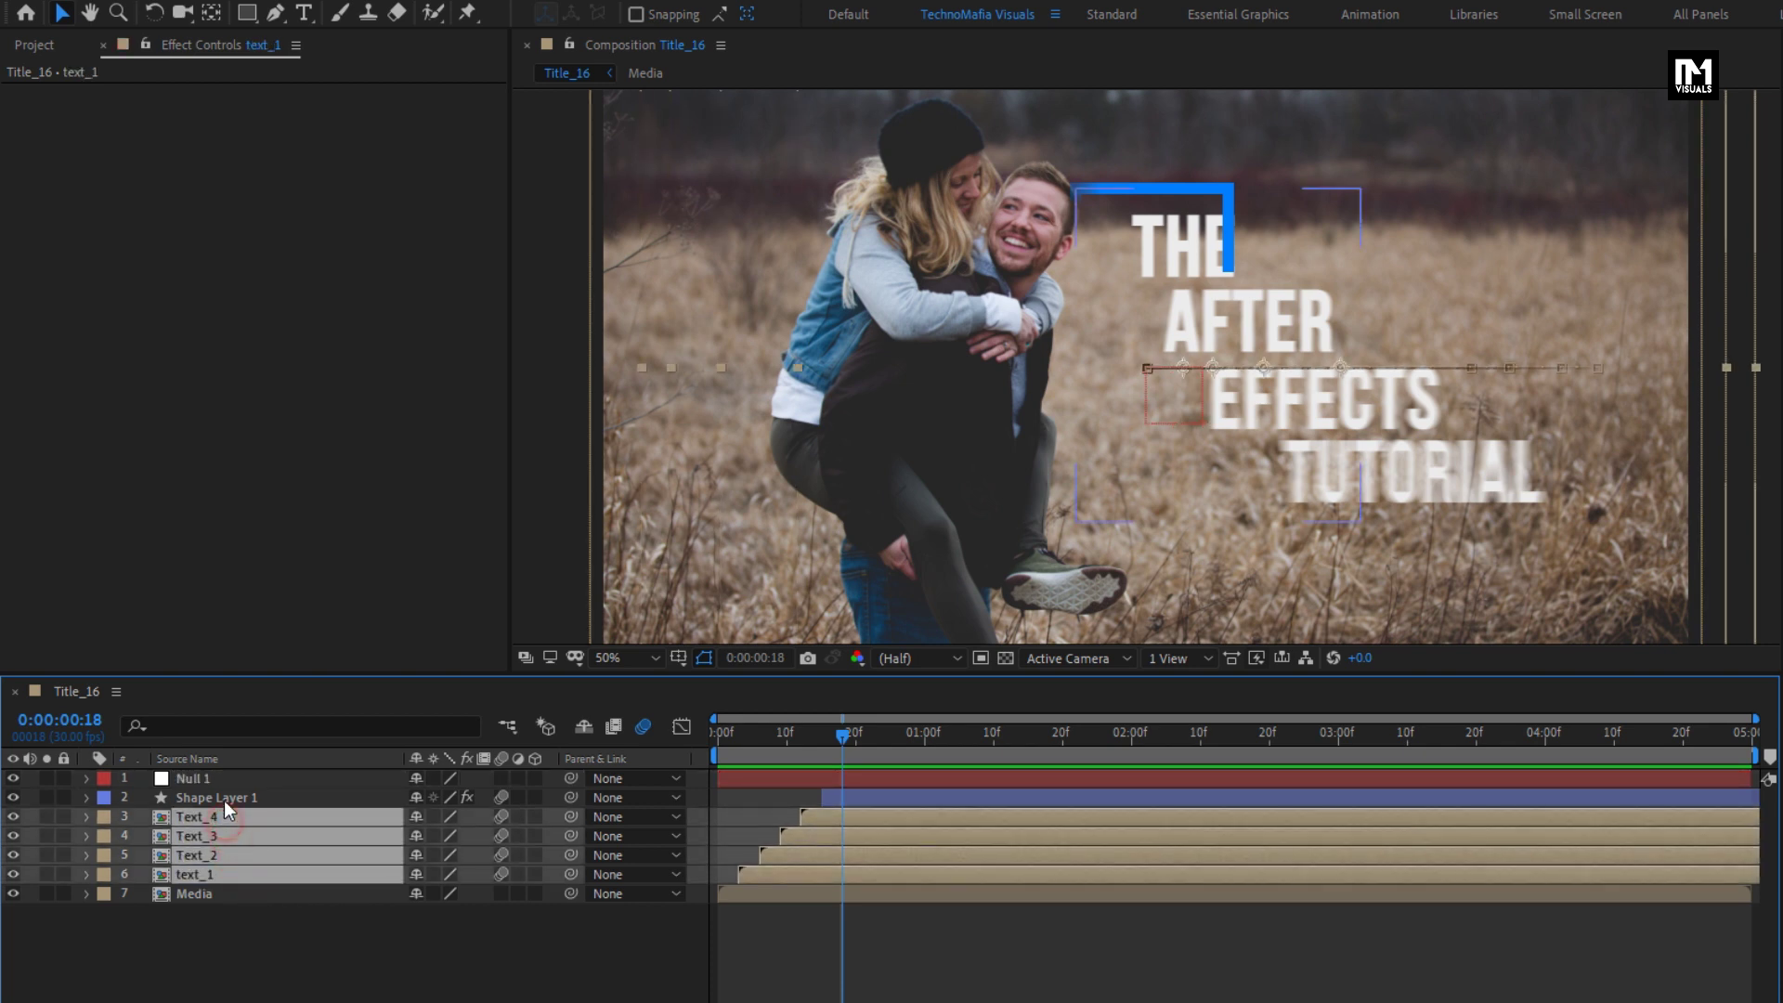
pyautogui.keyDown('ctrl'); pyautogui.click(225, 797); pyautogui.keyUp('ctrl')
pyautogui.click(592, 797)
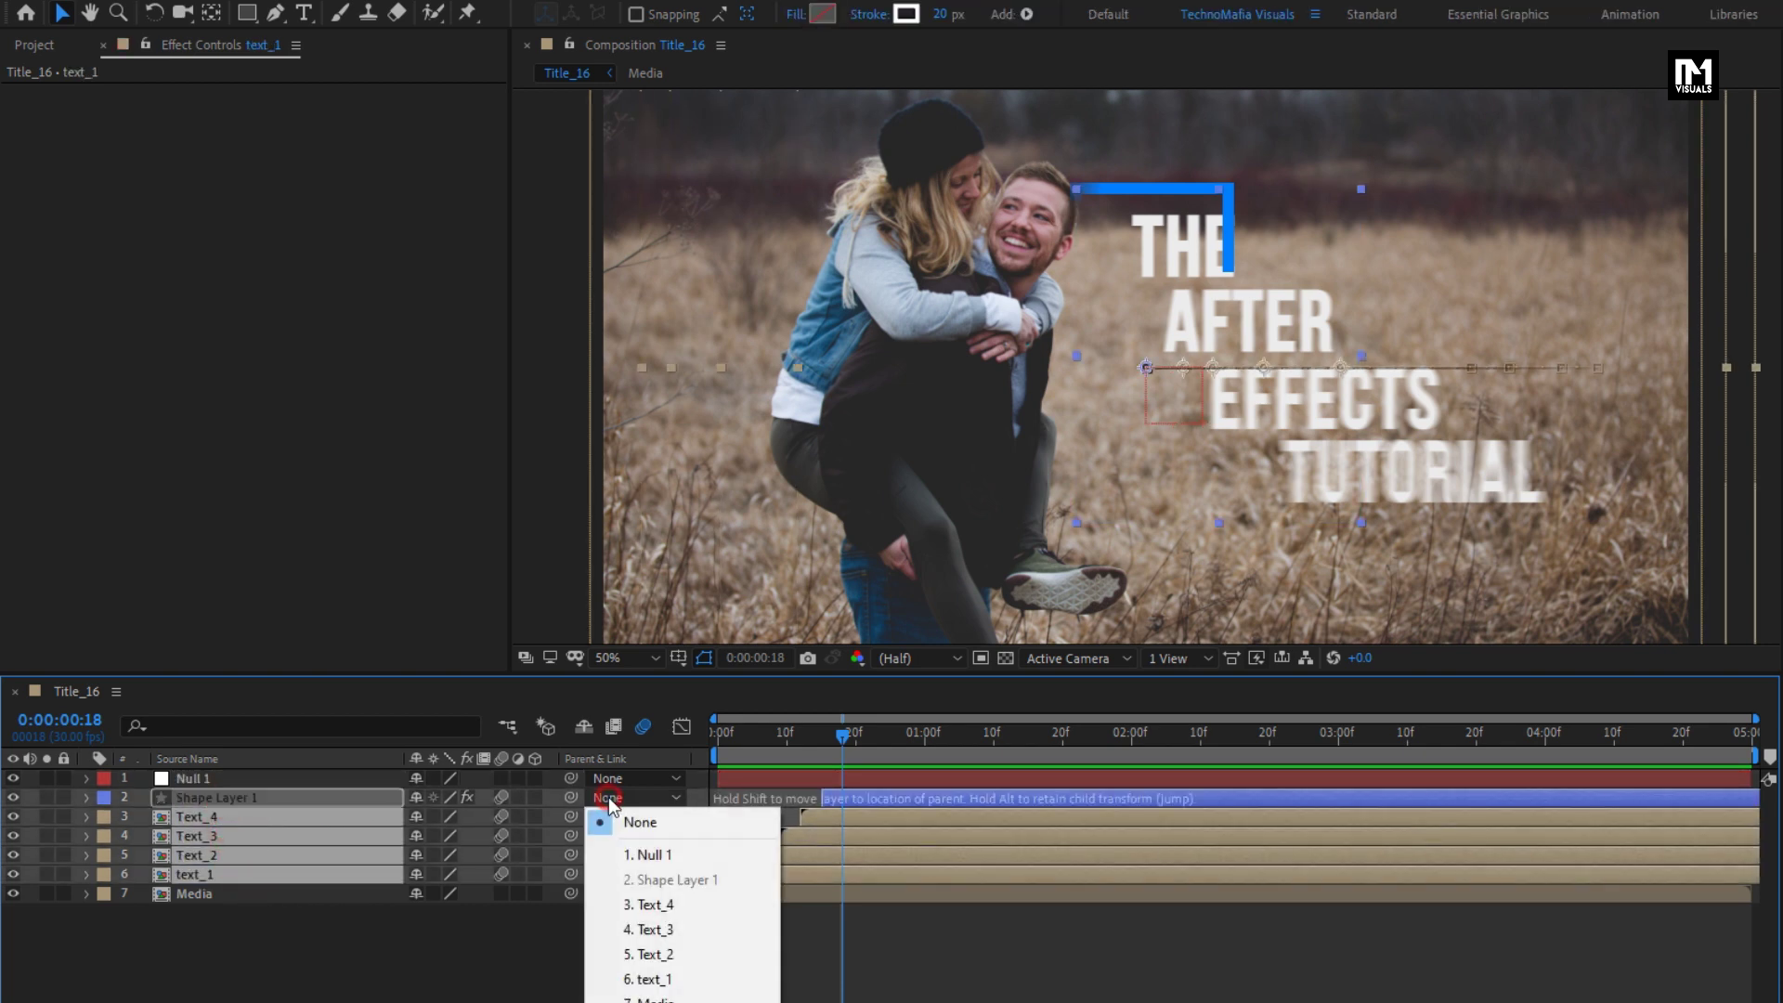
pyautogui.click(682, 854)
# Check the finished title at 0:00:02:27, fit the composition in view and set Null 1's position to 1097, 577.
pyautogui.click(306, 777)
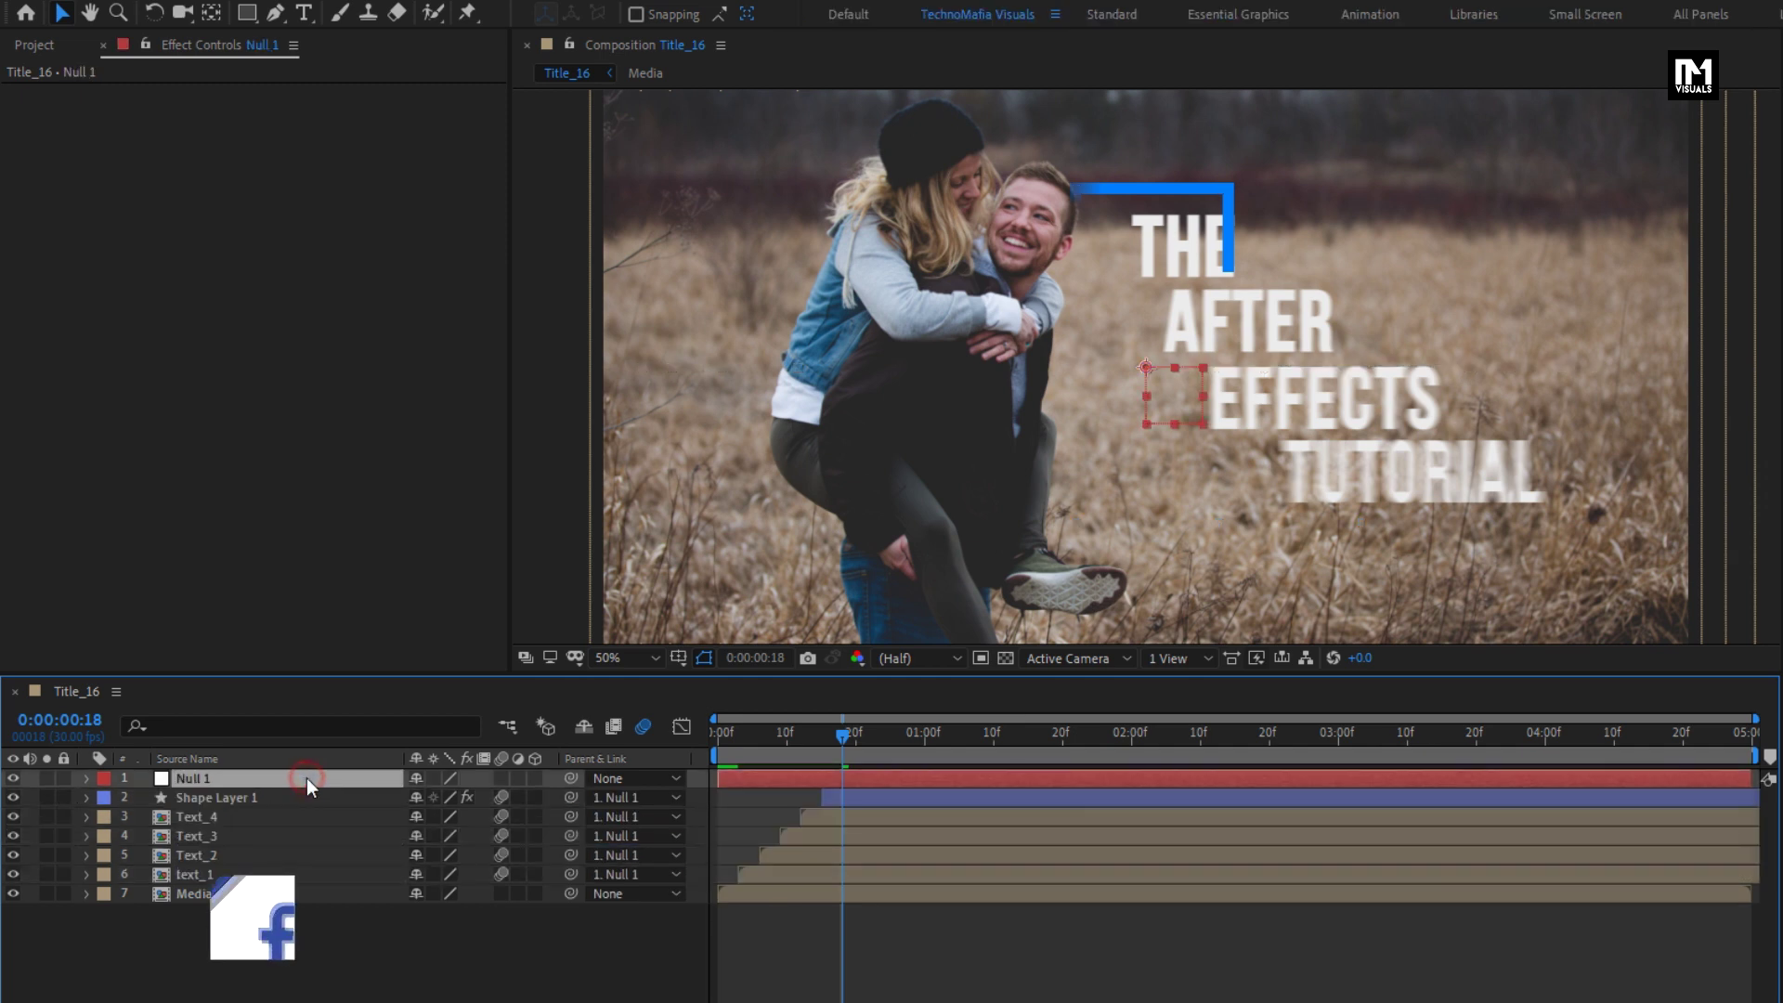
pyautogui.click(1317, 741)
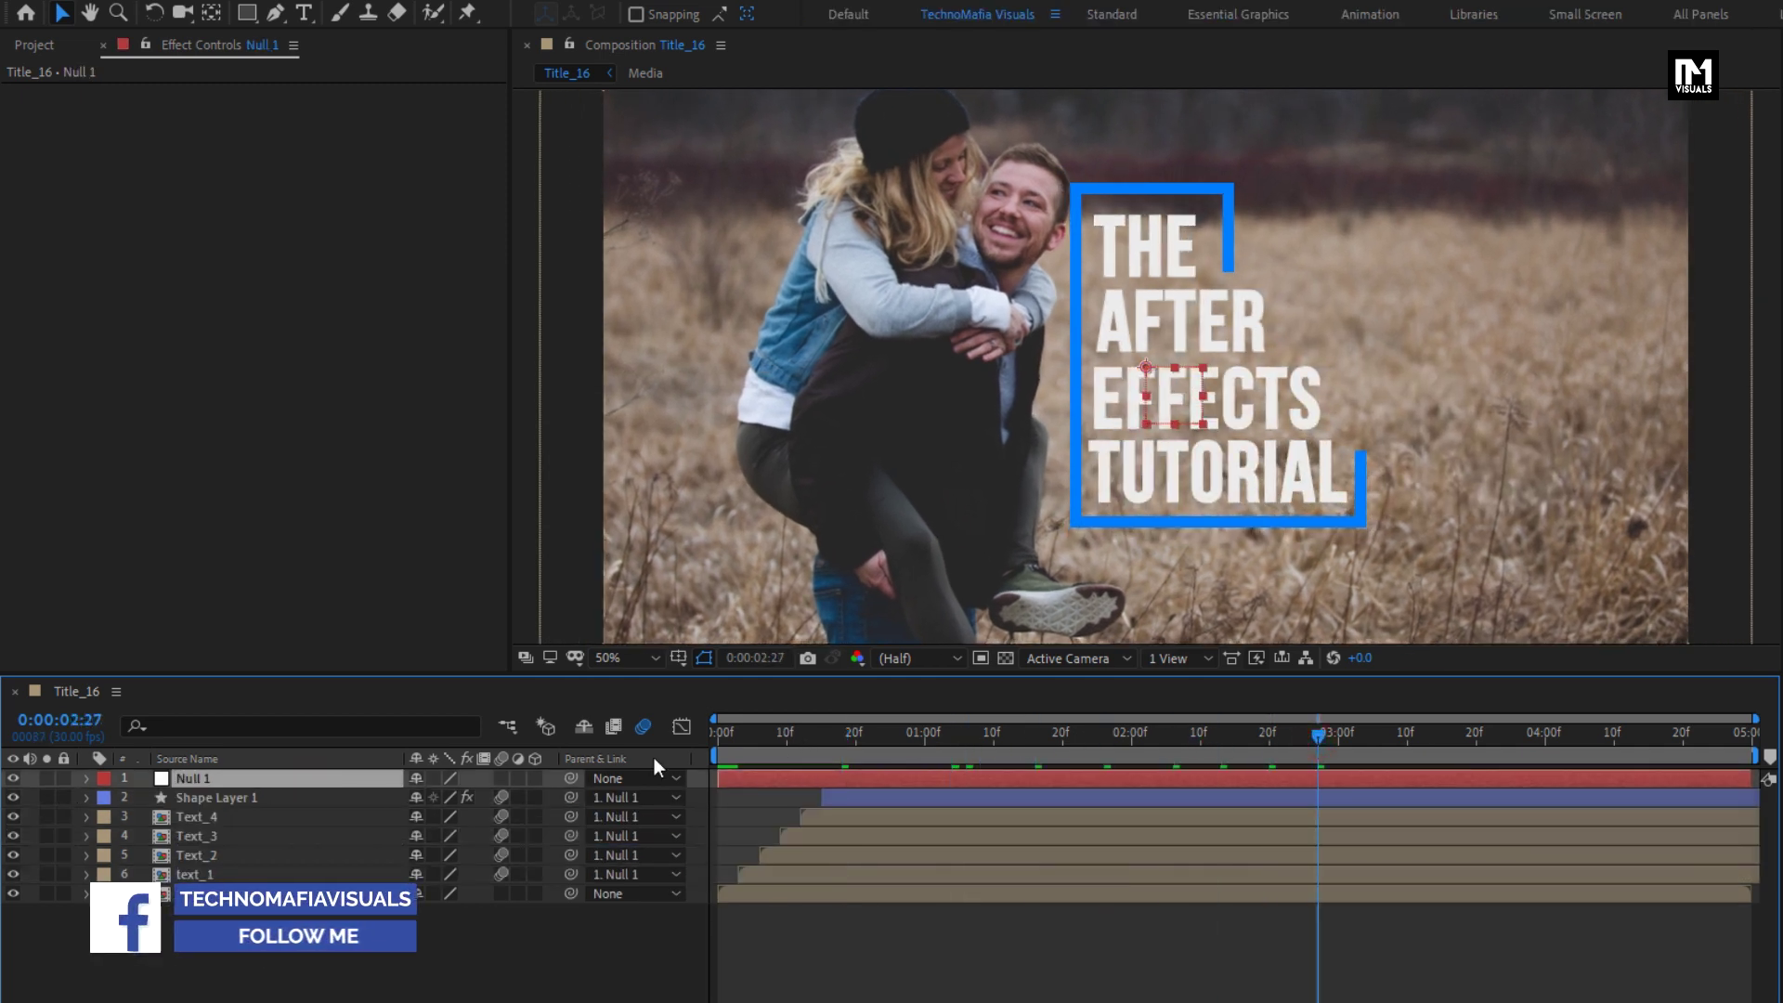
pyautogui.press('p')
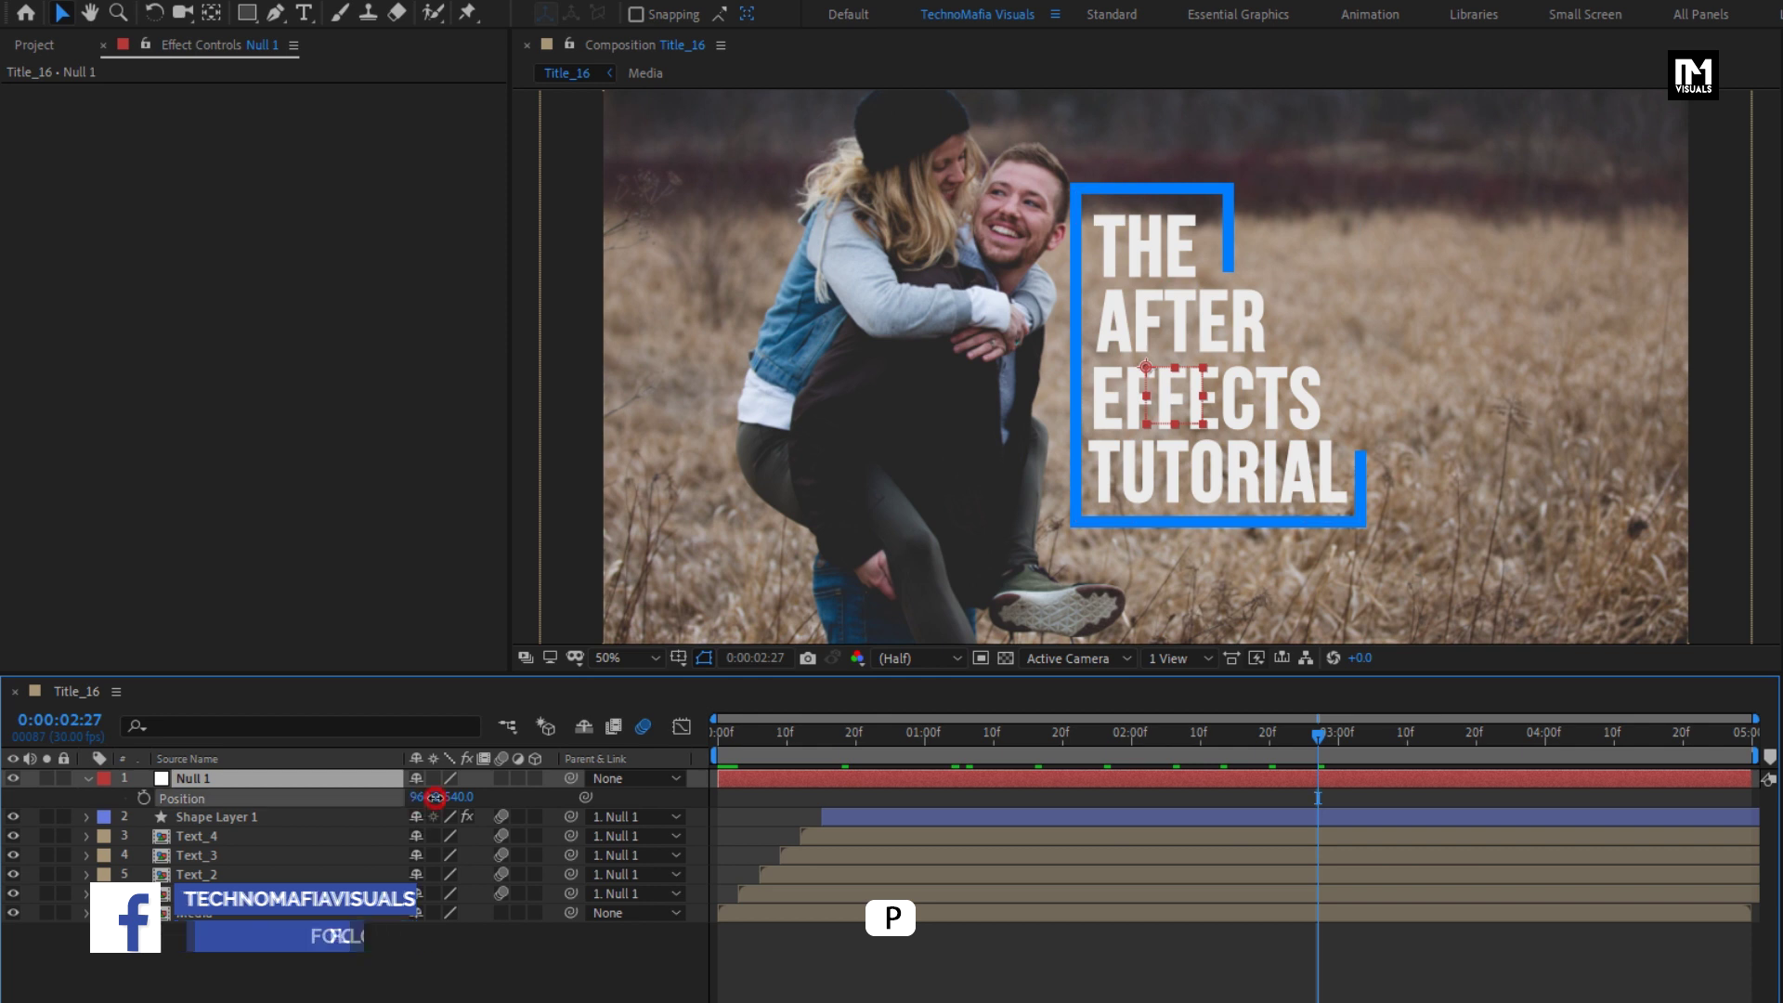
pyautogui.moveTo(435, 797); pyautogui.dragTo(561, 788)
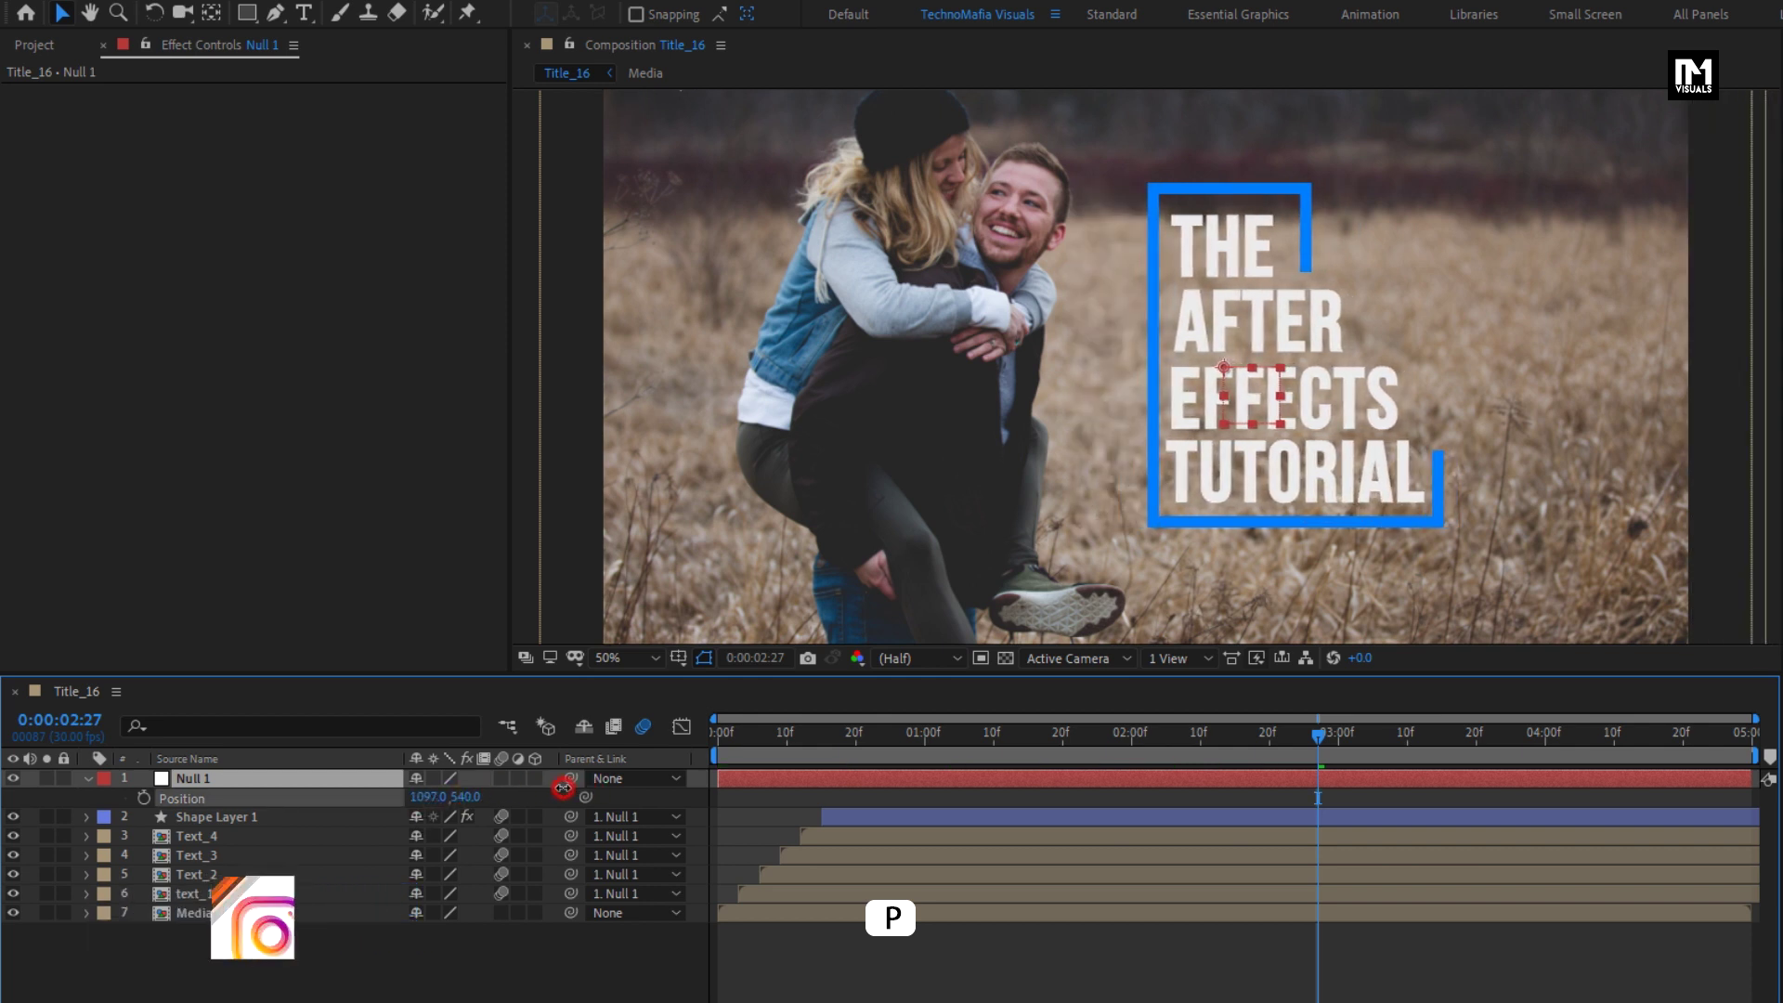
pyautogui.click(612, 657)
pyautogui.click(621, 710)
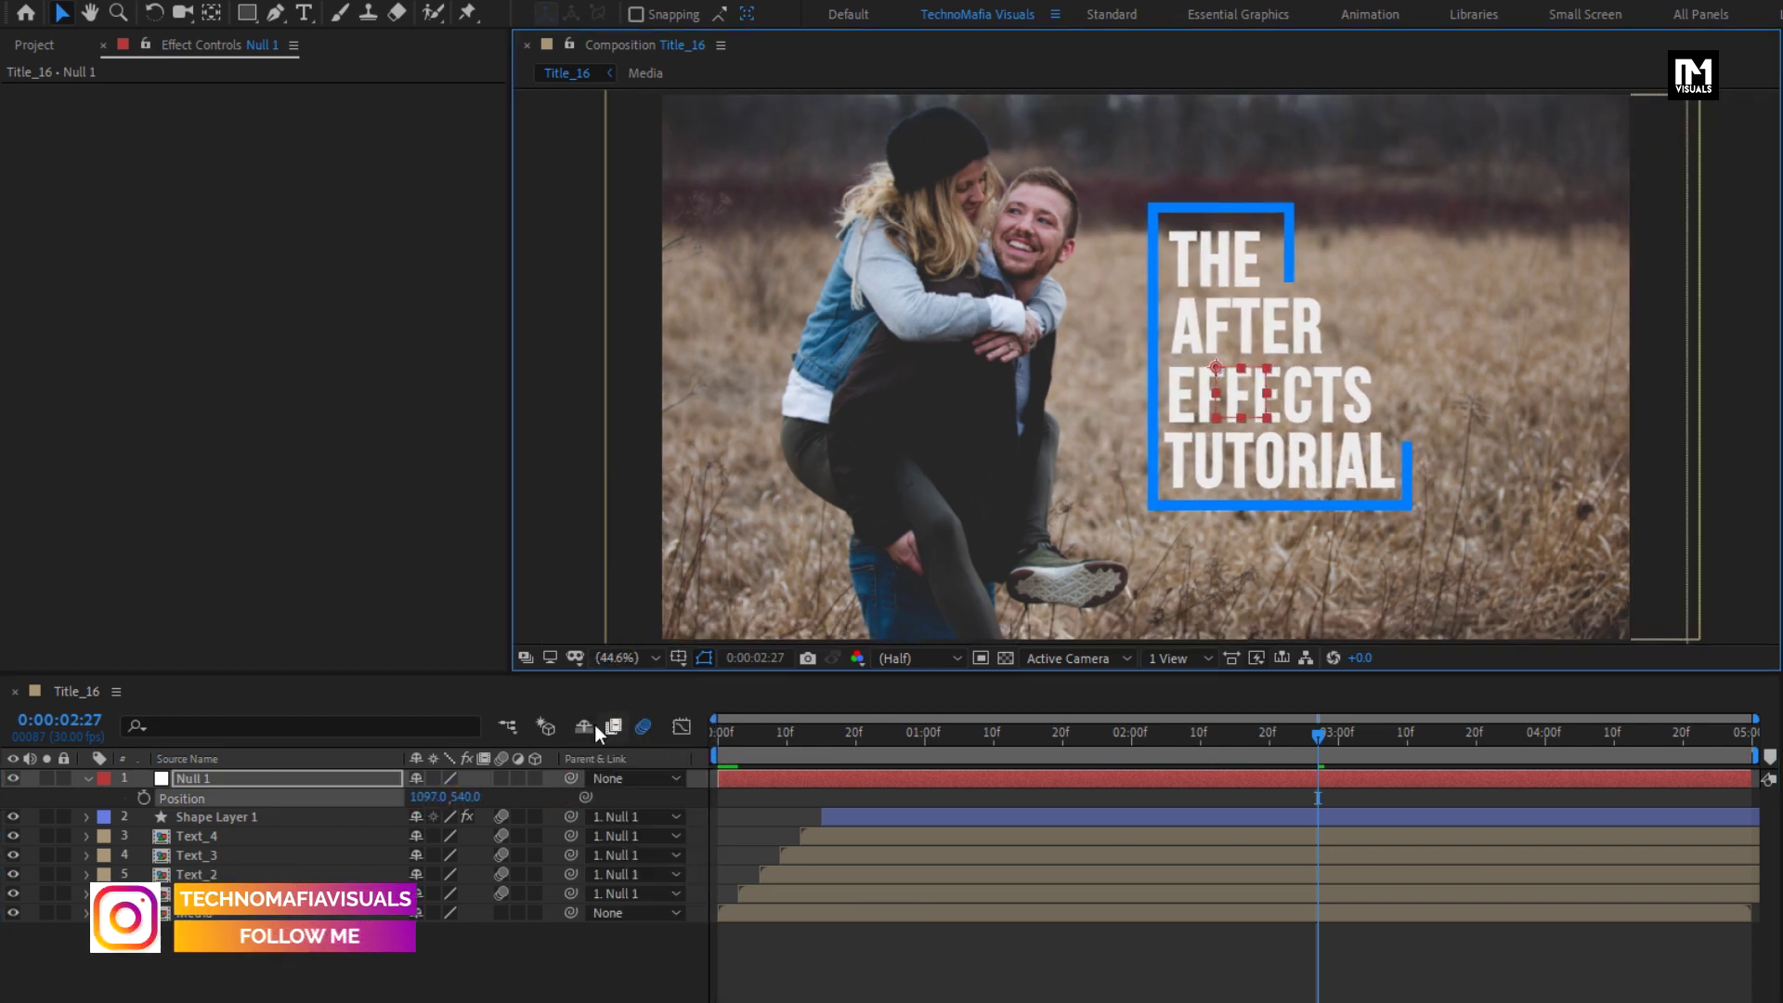
pyautogui.moveTo(455, 795); pyautogui.dragTo(515, 790)
# Scale Null 1 to 136% to enlarge the whole title, and collapse the layer's properties.
pyautogui.press('s')
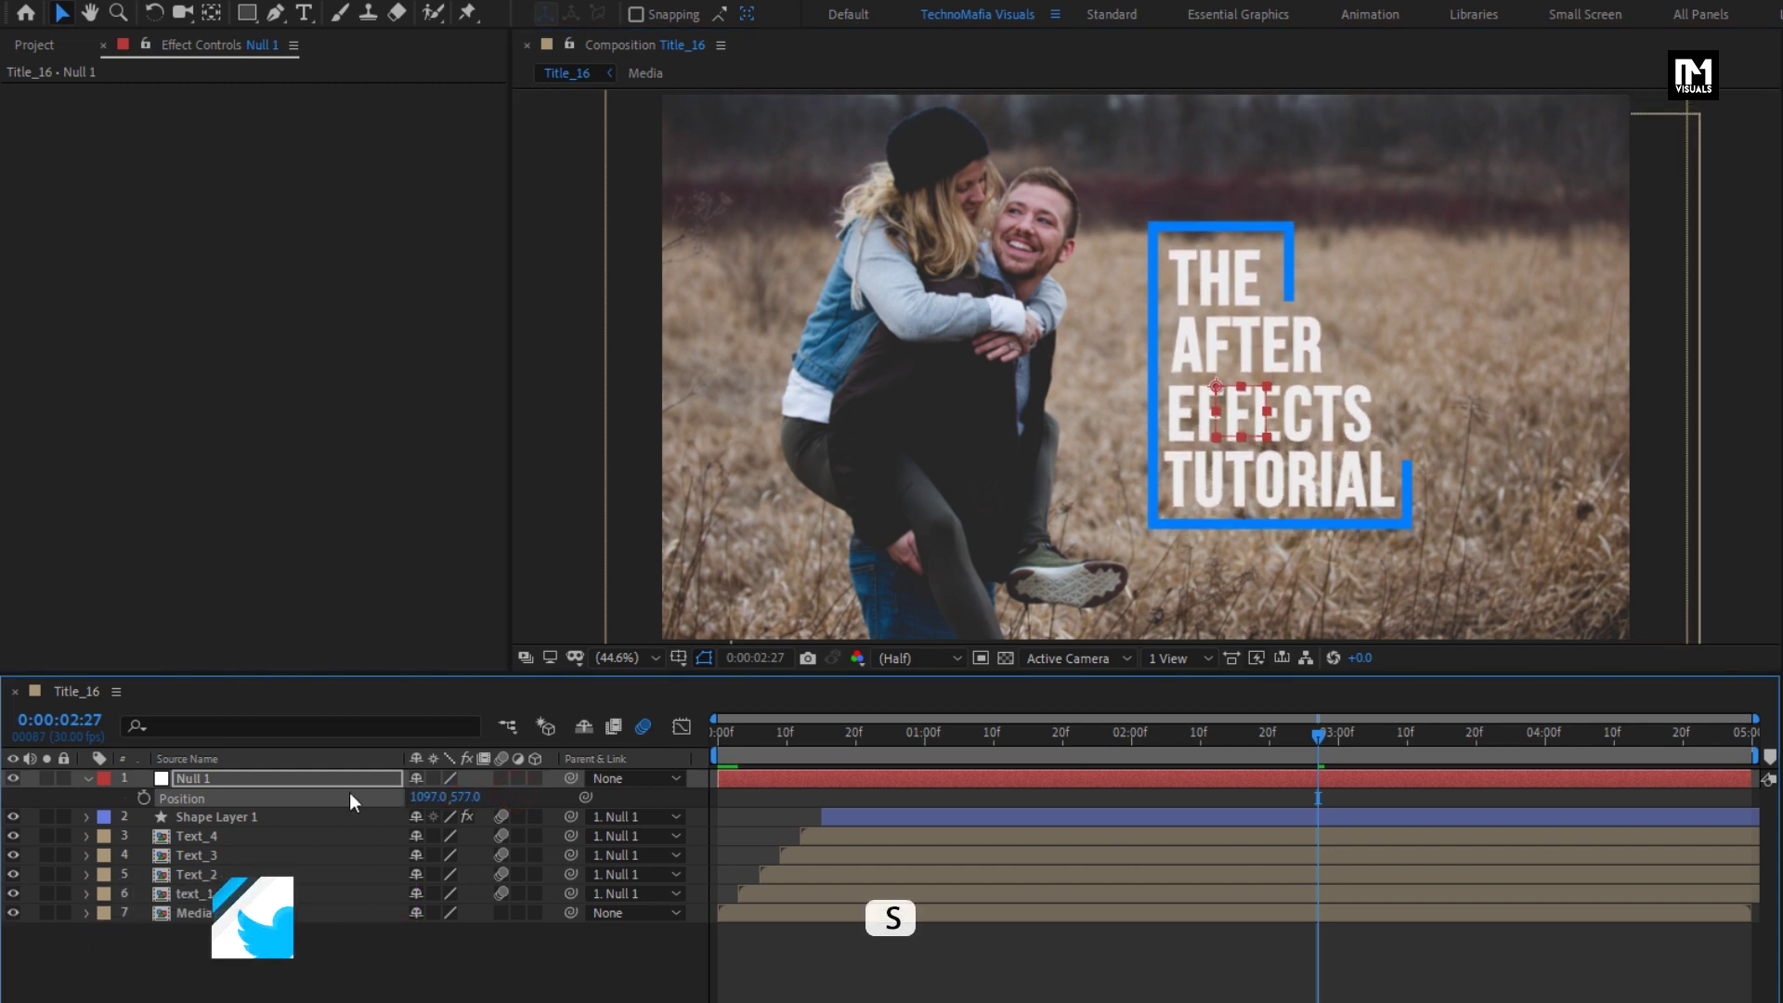
pyautogui.click(333, 783)
pyautogui.moveTo(455, 797); pyautogui.dragTo(521, 791)
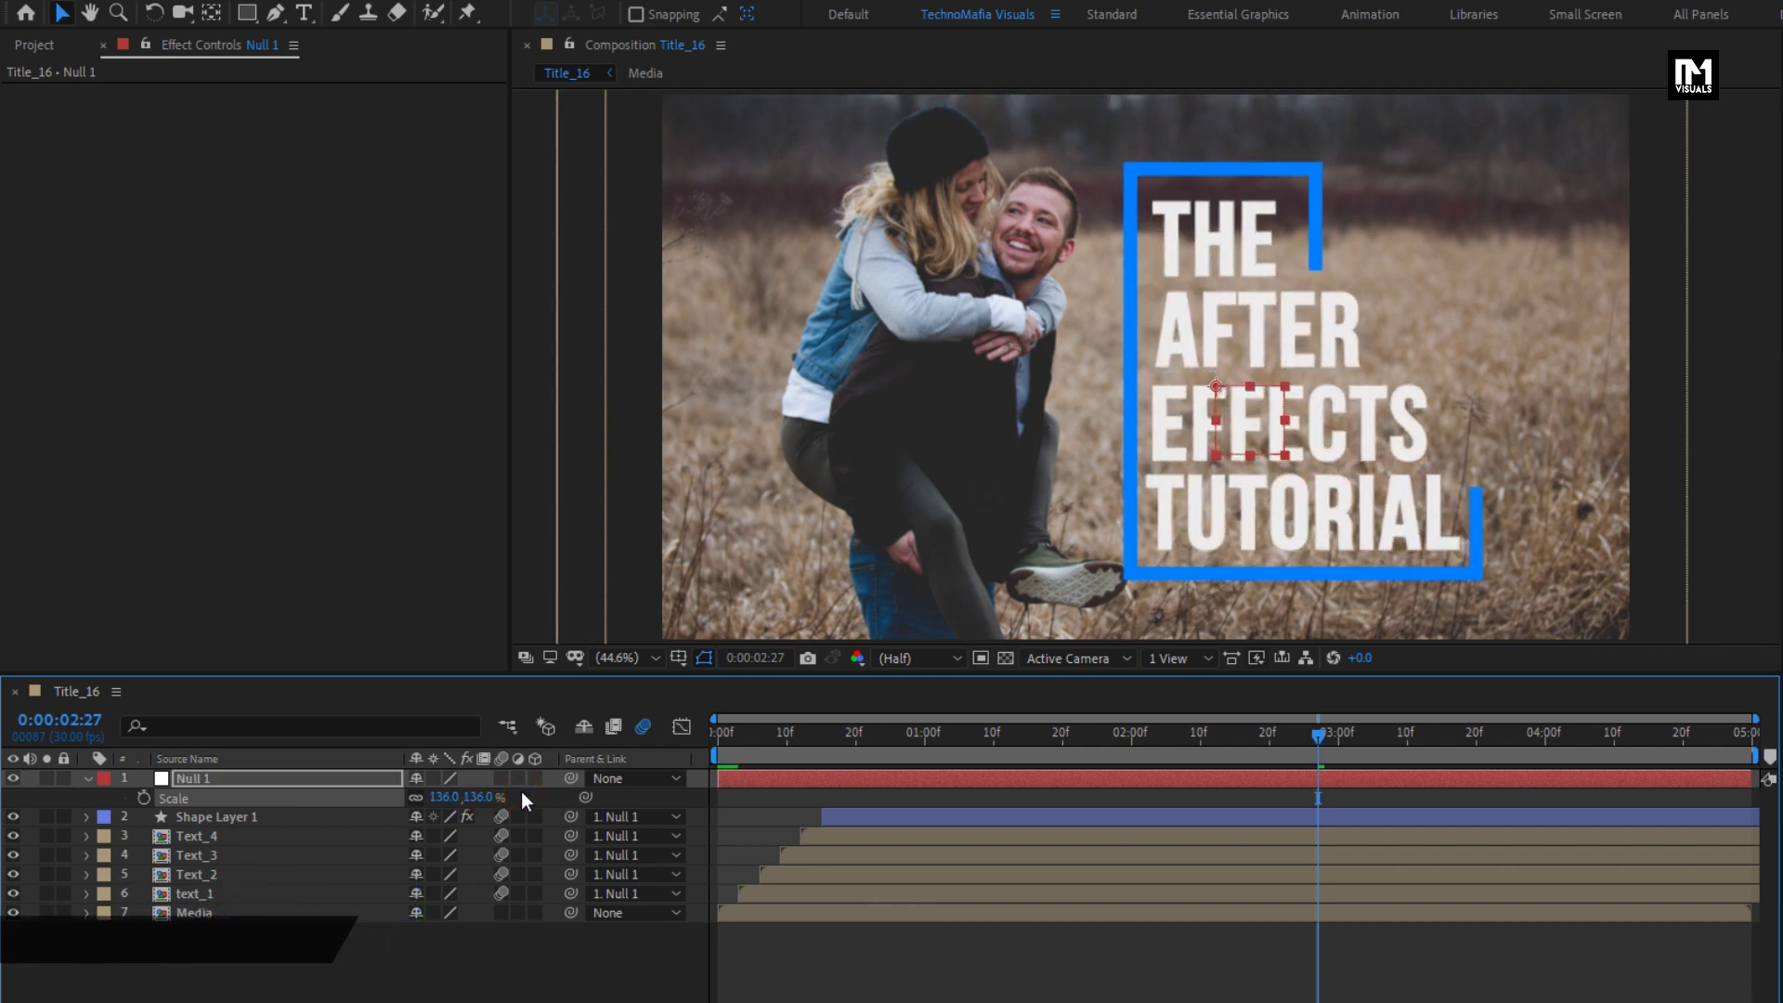
pyautogui.click(93, 778)
pyautogui.click(89, 778)
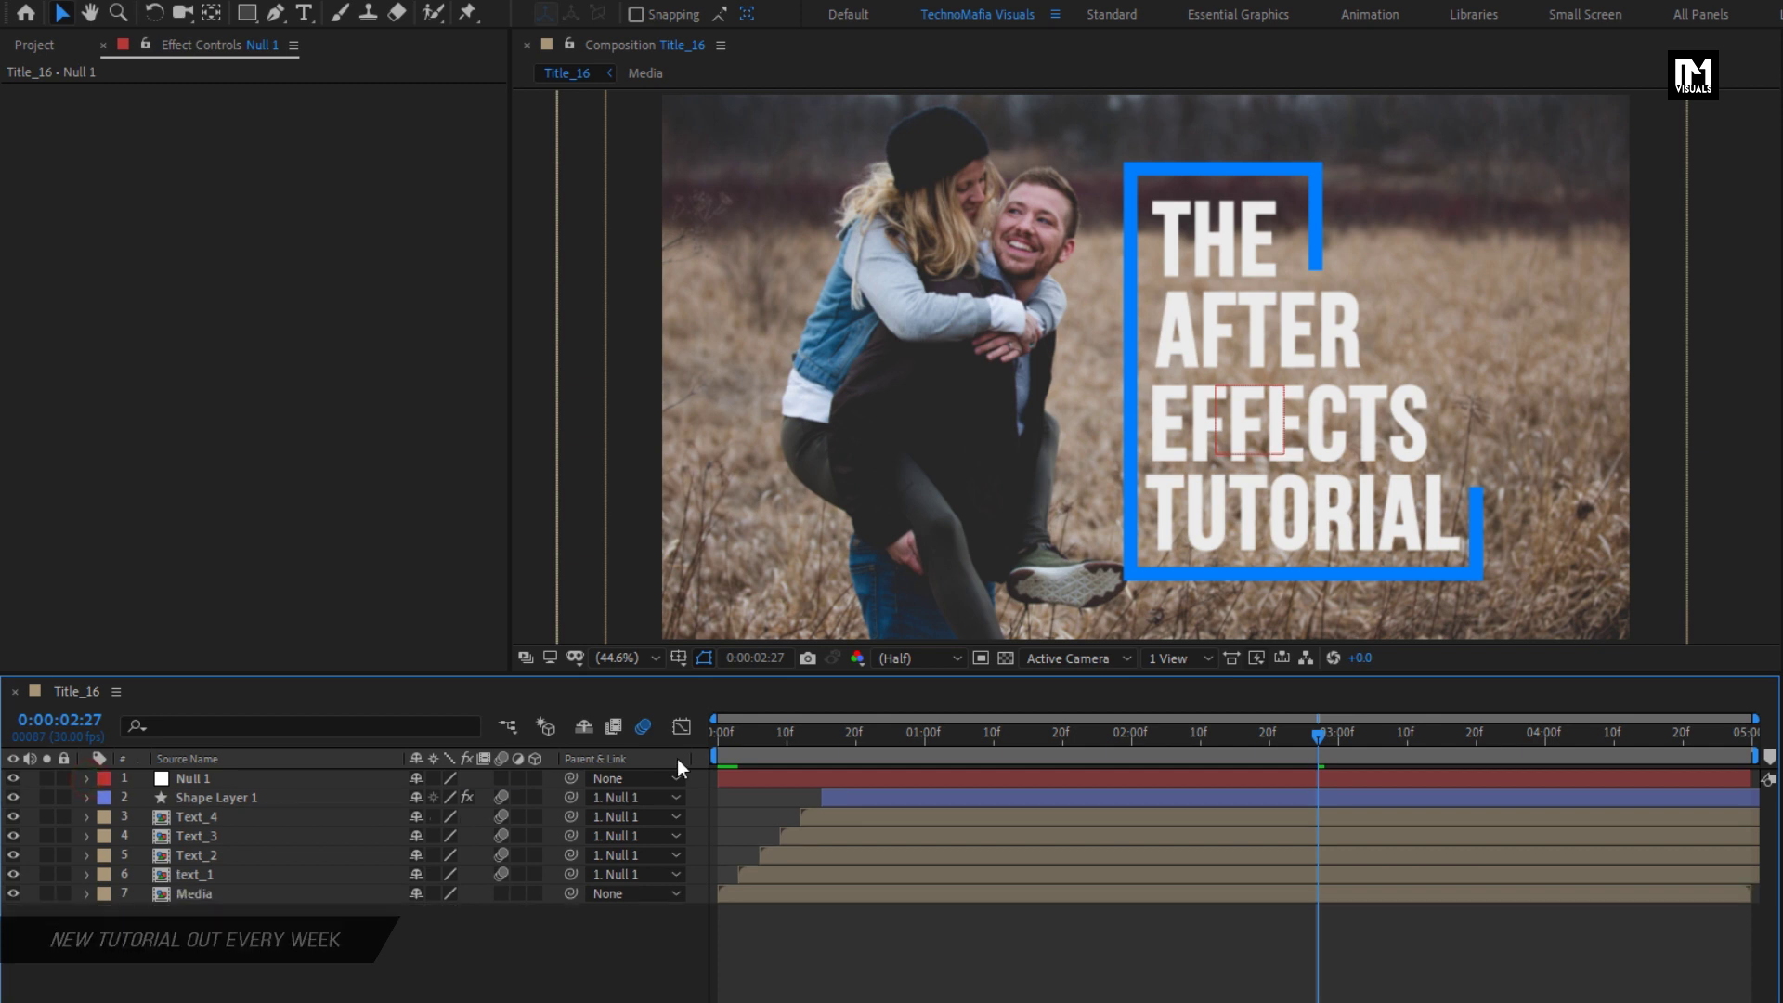
# End the work area at about 0:00:03:00 and preview the animation from the first frame.
pyautogui.moveTo(1758, 754); pyautogui.dragTo(1337, 787)
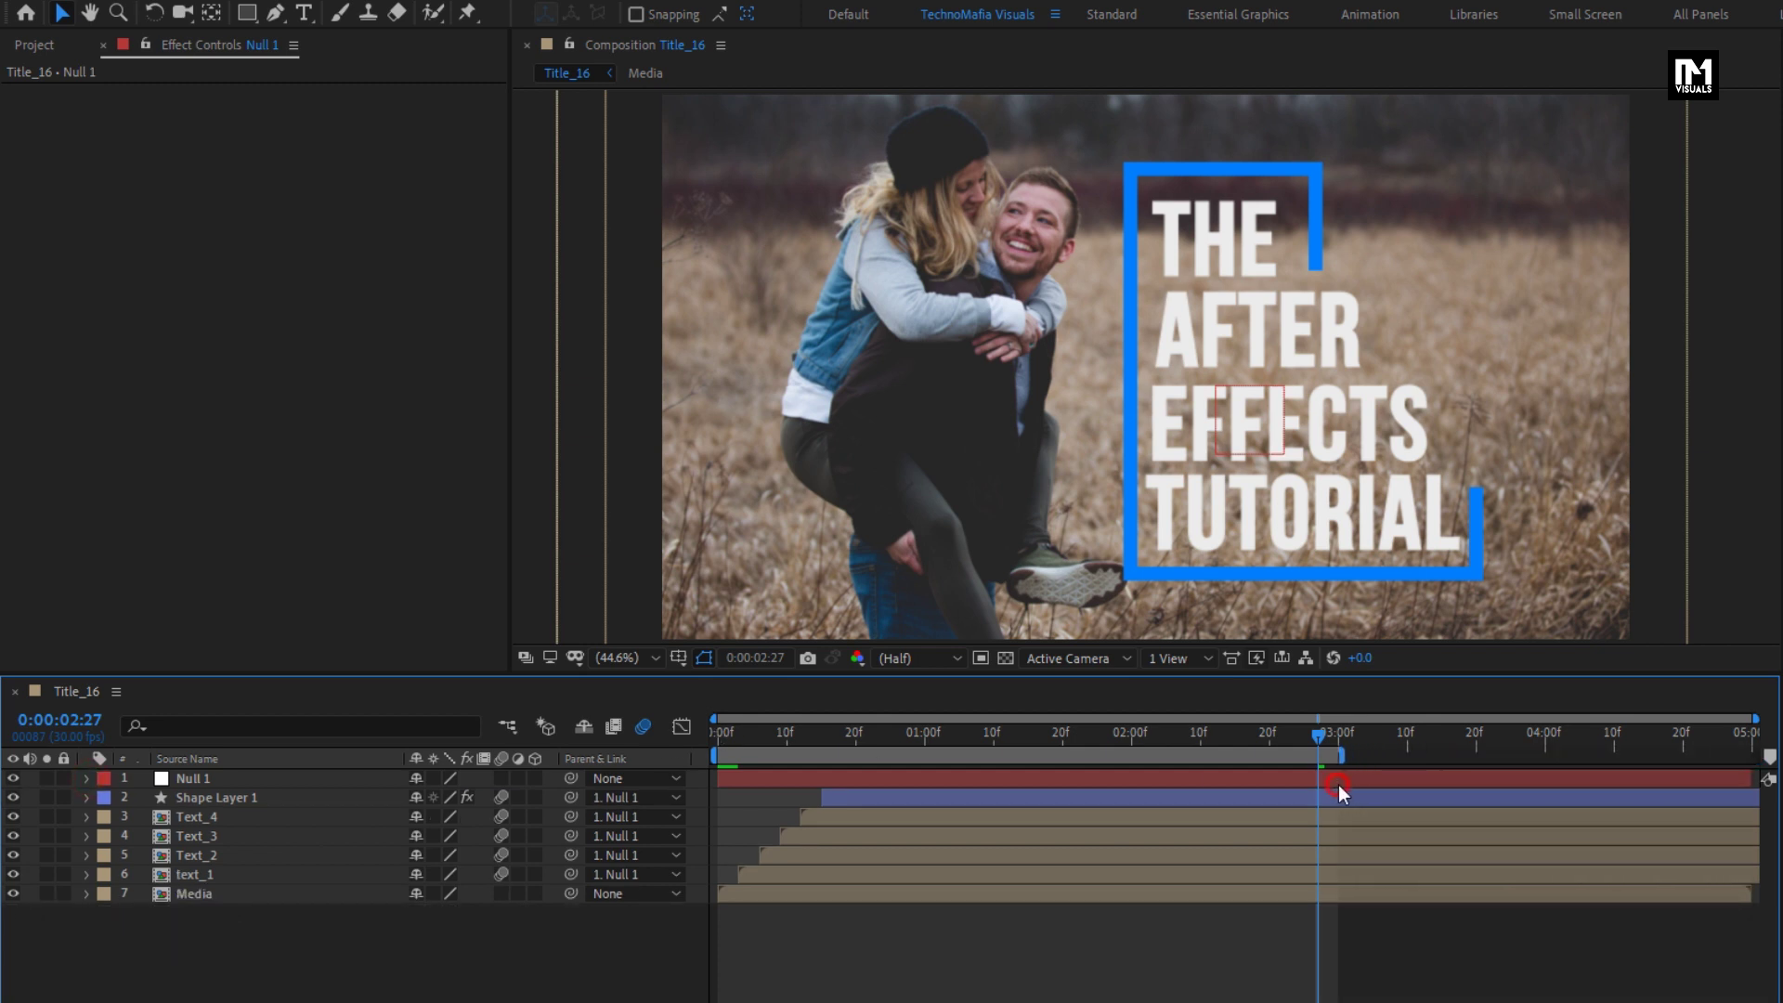
pyautogui.click(709, 726)
pyautogui.press('space')
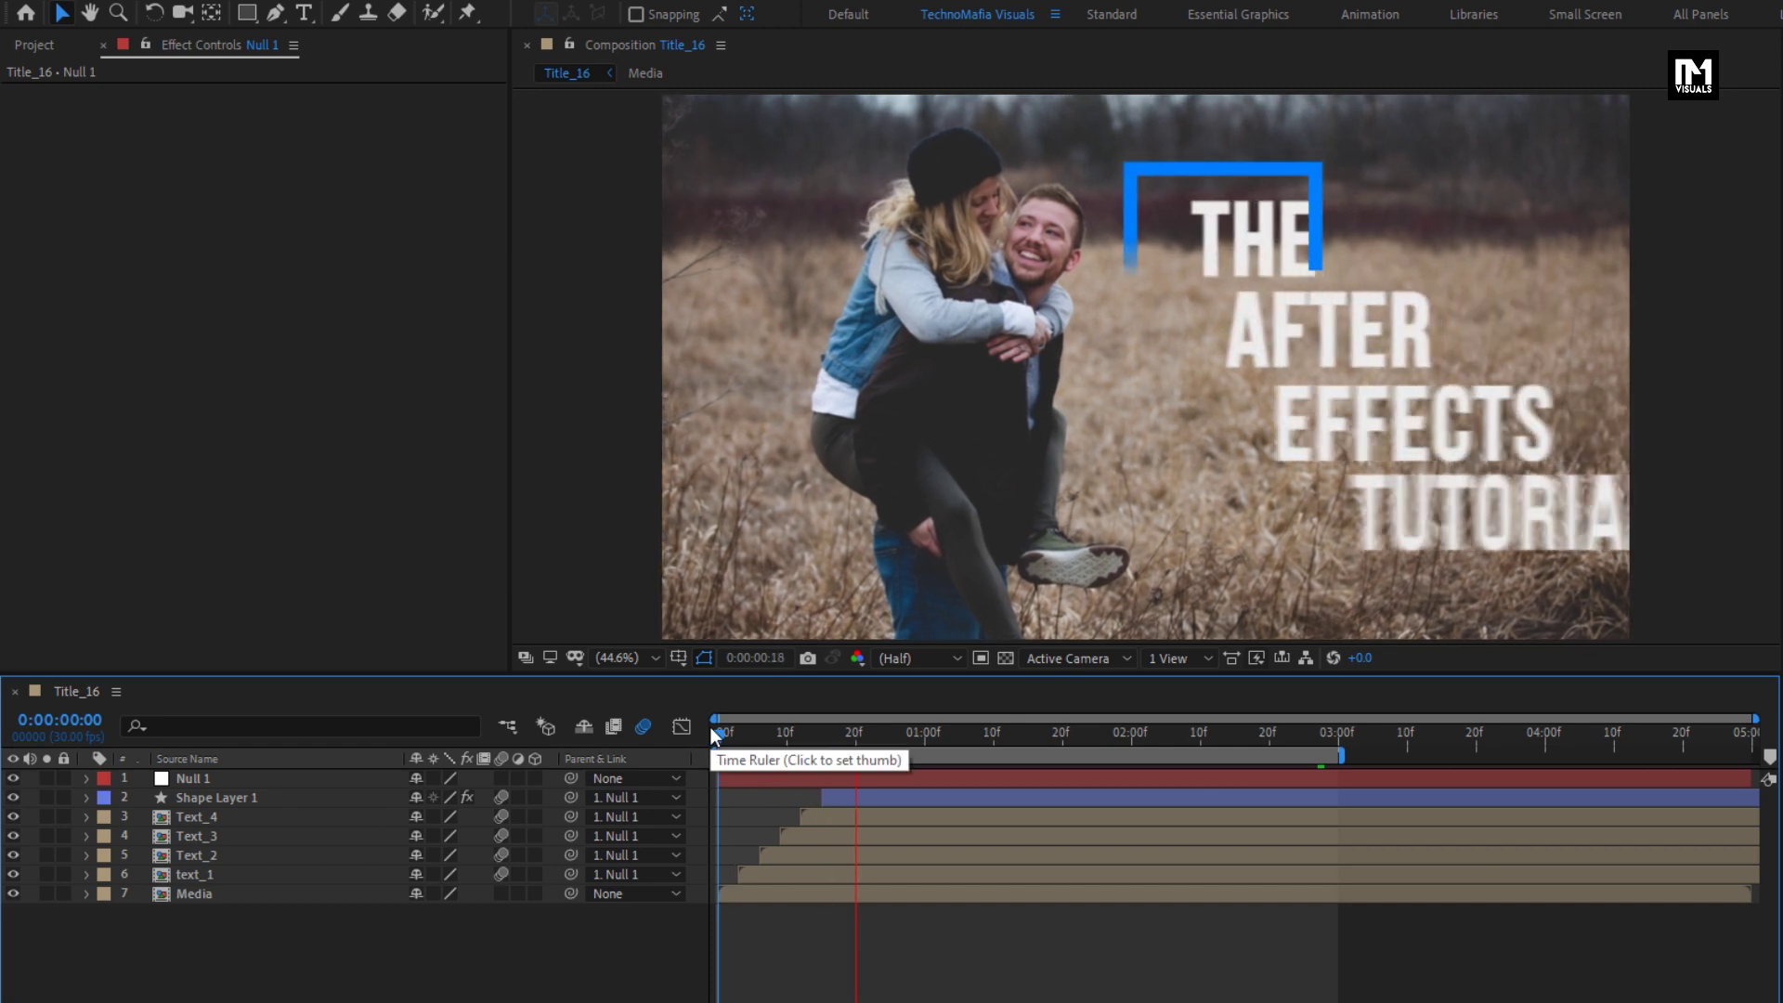